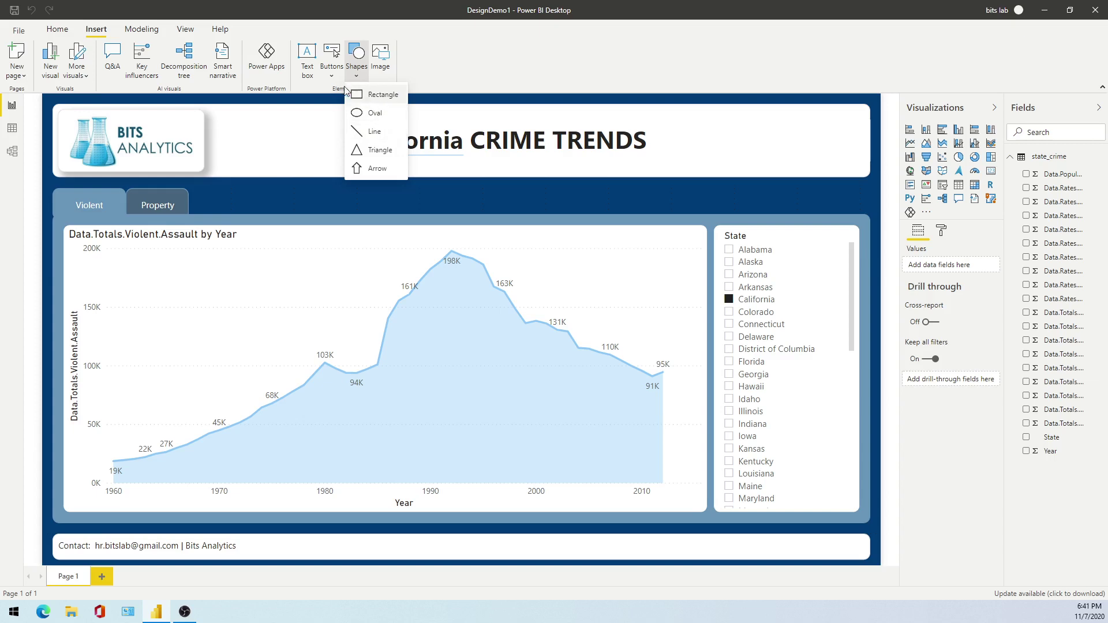
Duplicate Page 1 of the report and rename the copy as Page2
click(333, 72)
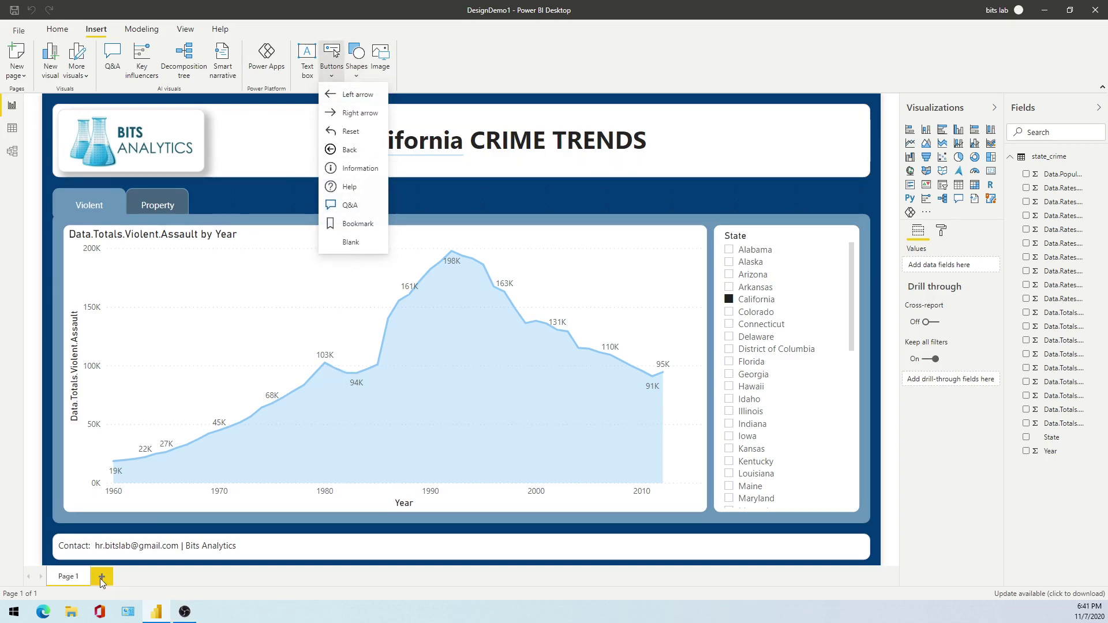
click(82, 590)
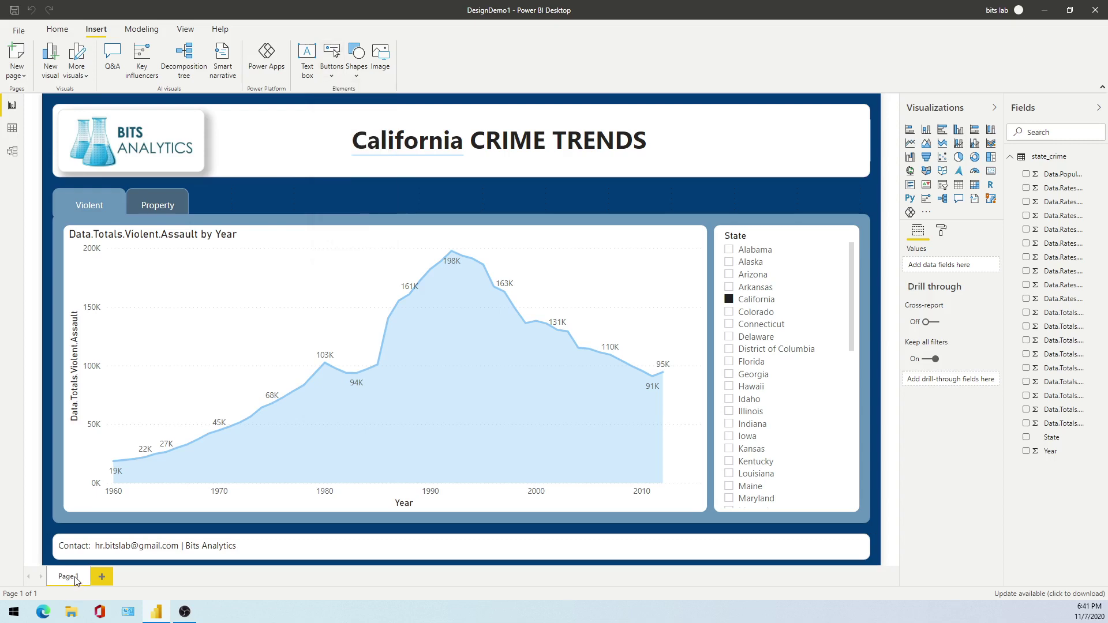
right_click(75, 577)
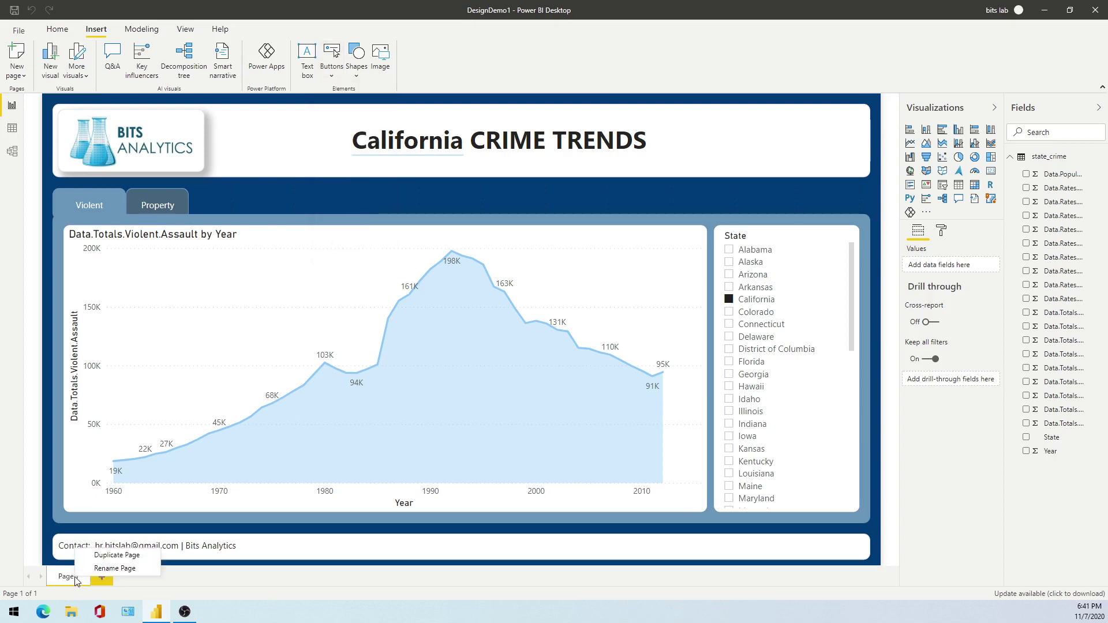
click(96, 555)
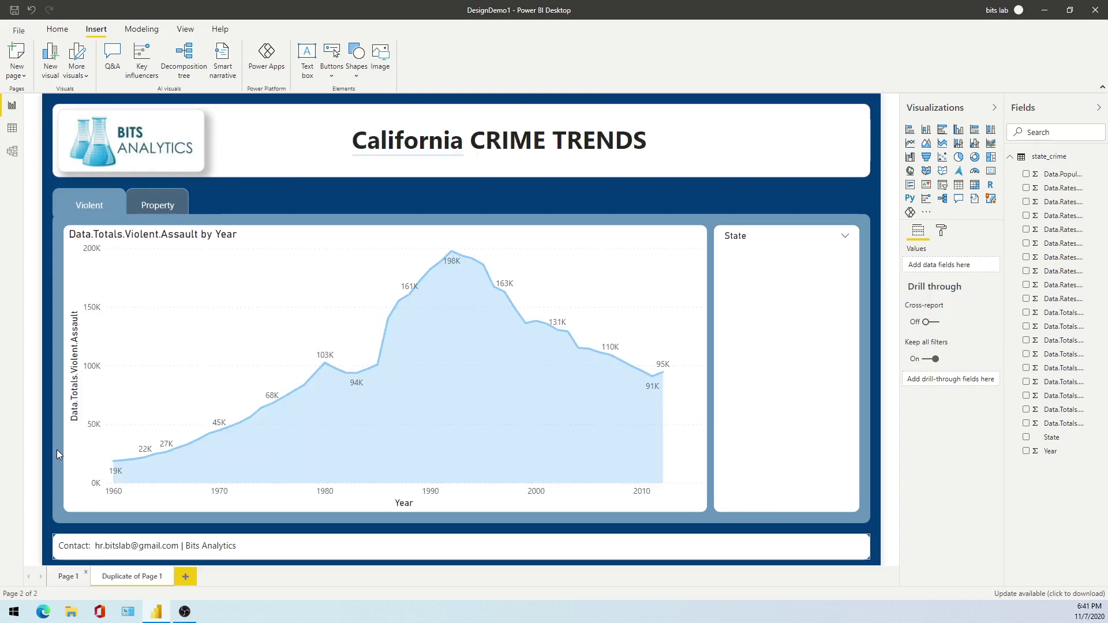
double_click(138, 577)
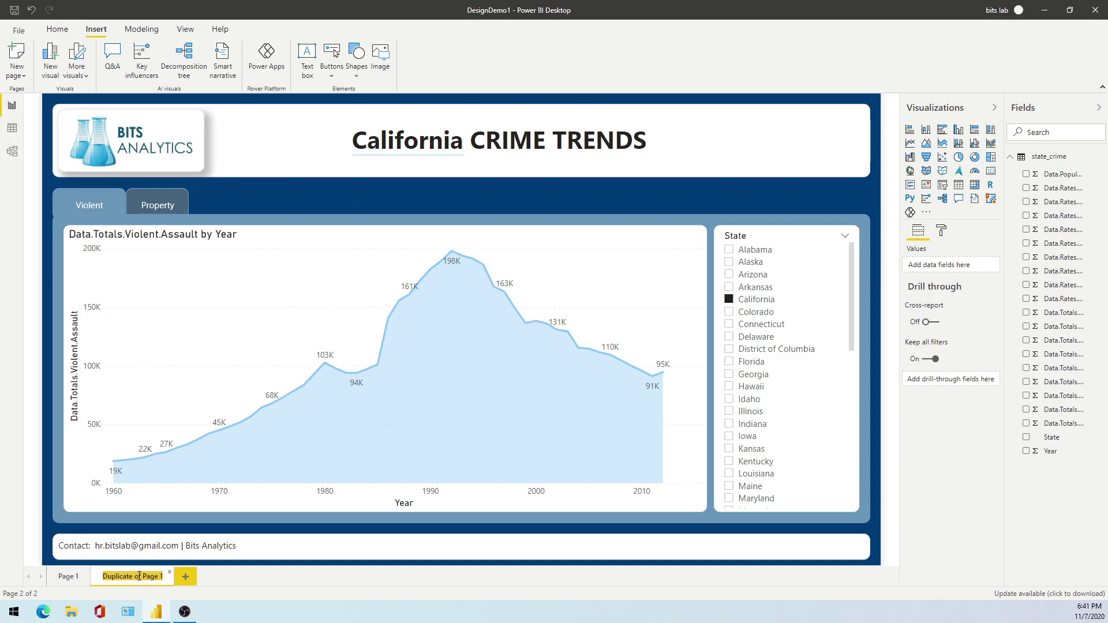
text(Page2)
key(Return)
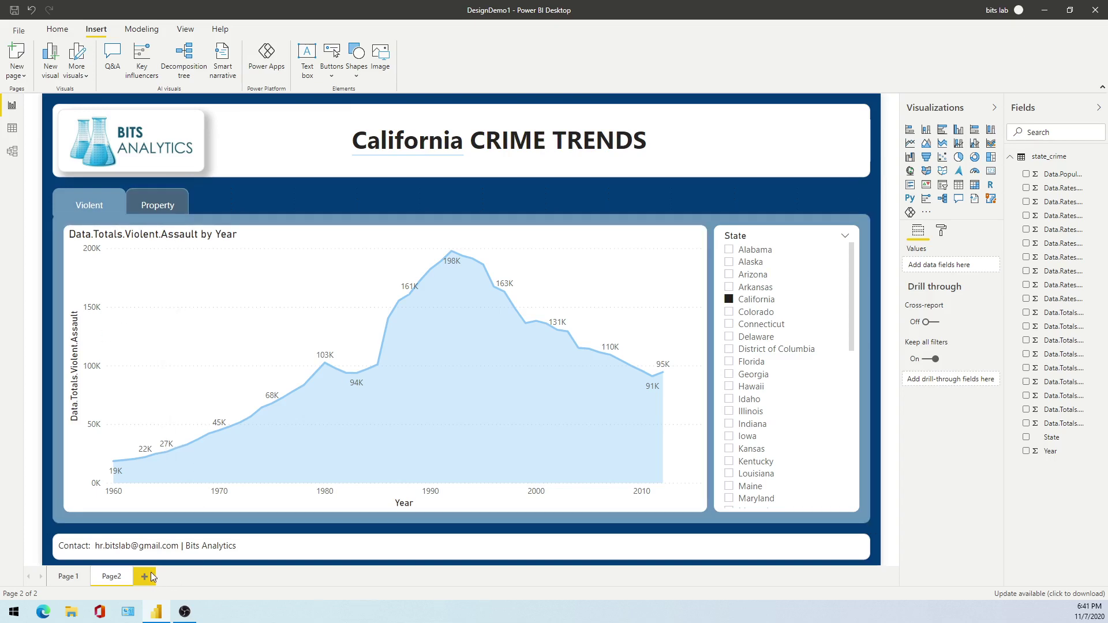
Delete the violent assault area chart, the State slicer and the light blue background panel from Page2
click(138, 237)
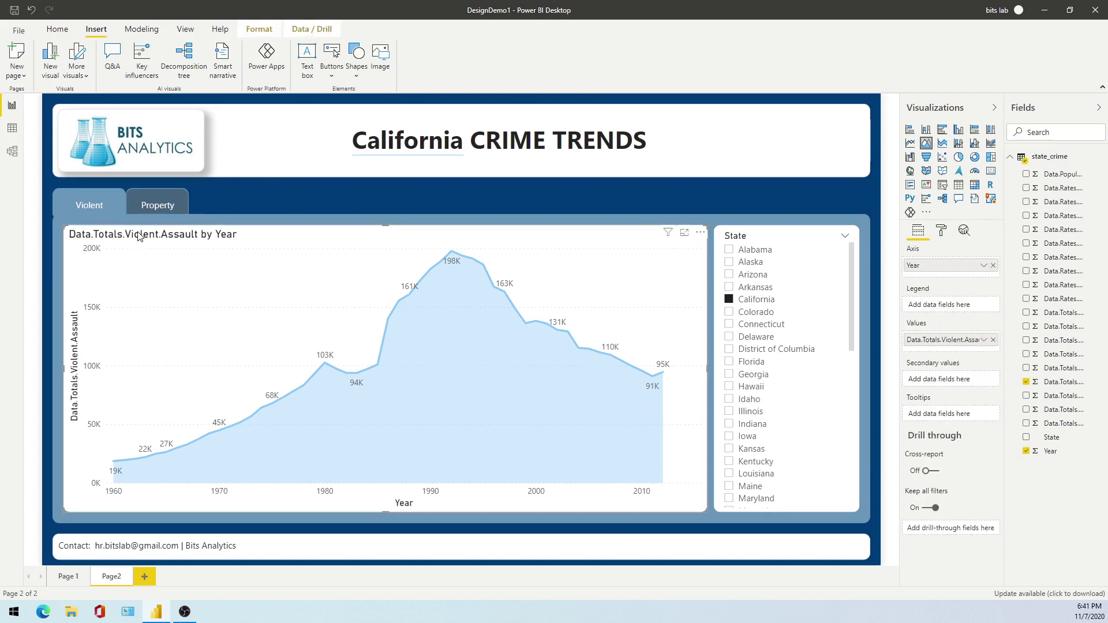
key(Delete)
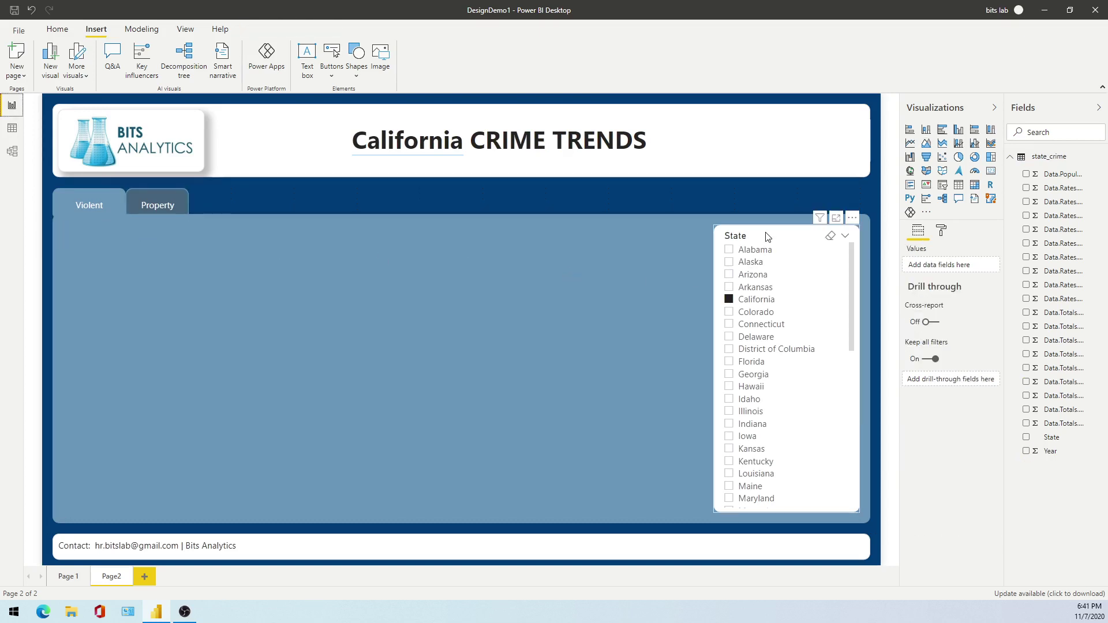
click(752, 313)
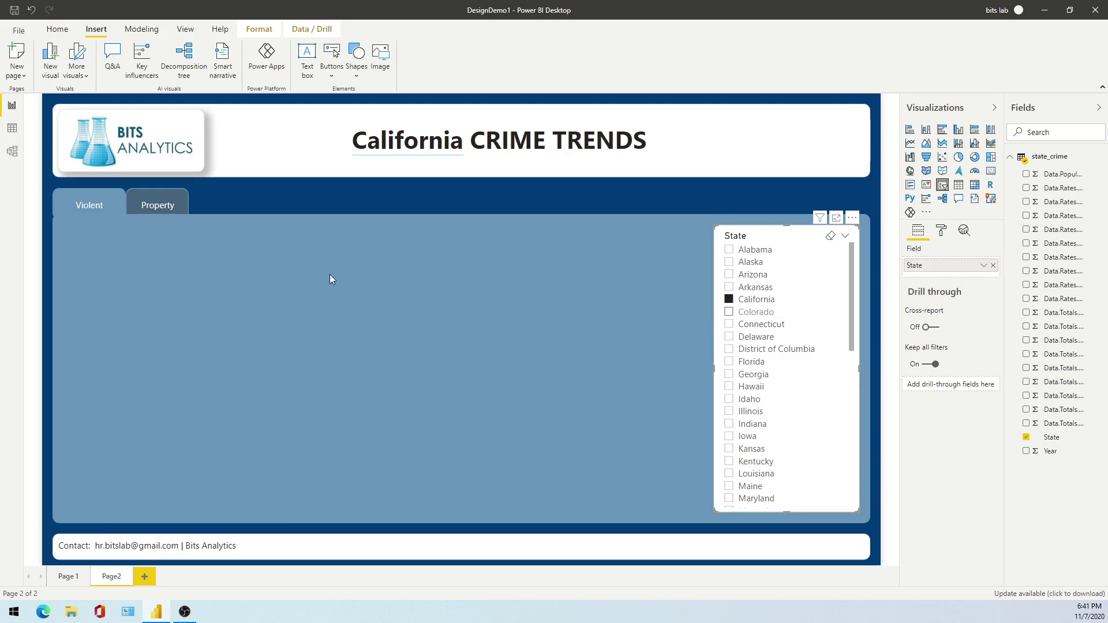
key(Delete)
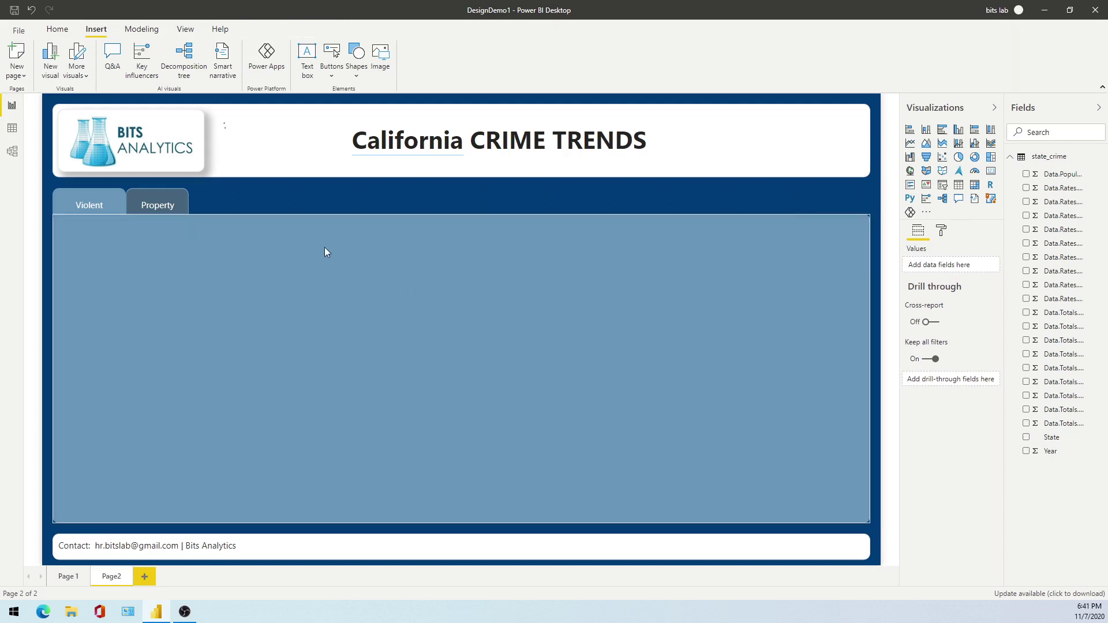
click(203, 365)
key(Delete)
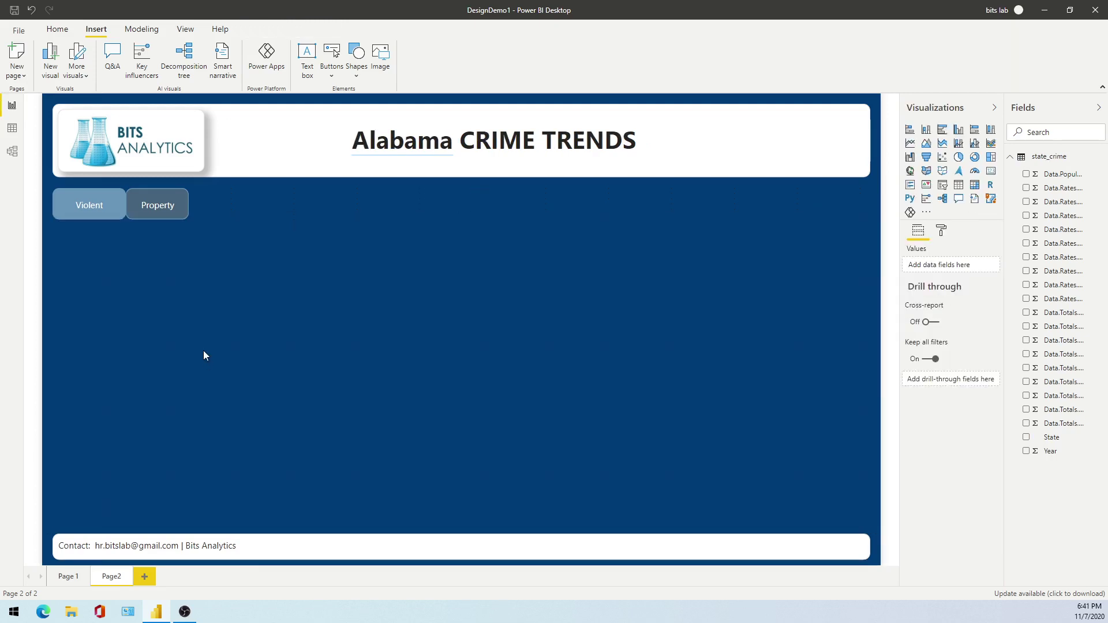
Delete the Violent and Property buttons from Page2
click(161, 222)
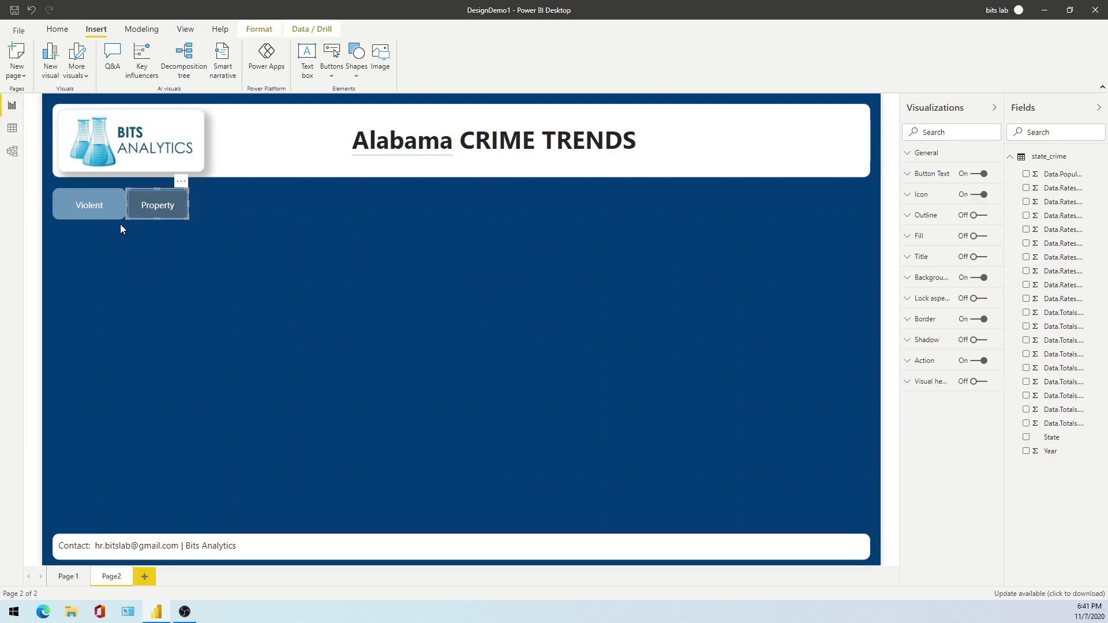
click(106, 217)
key(Delete)
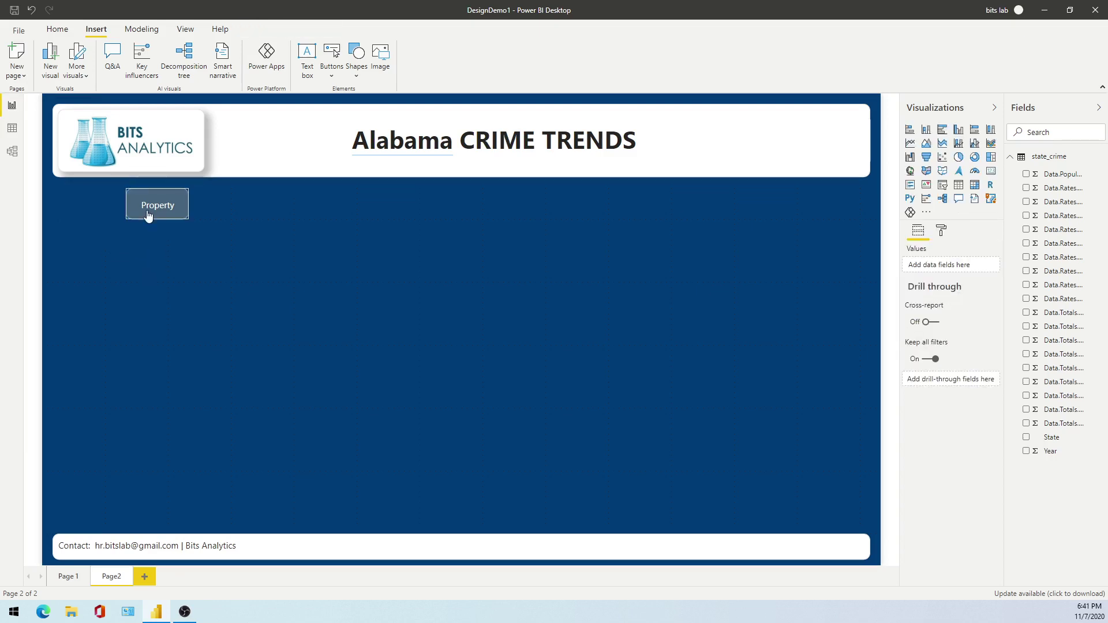
click(148, 215)
key(Delete)
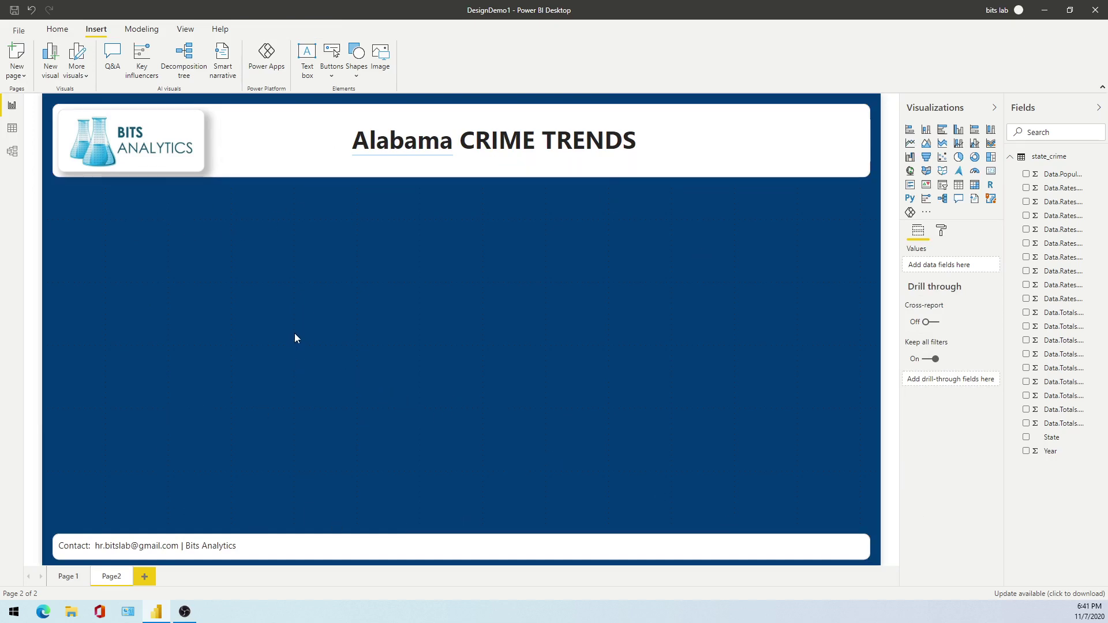
Insert the image ss - Copy.png, shrink it to the header's height and place it at the right end of the header
click(196, 157)
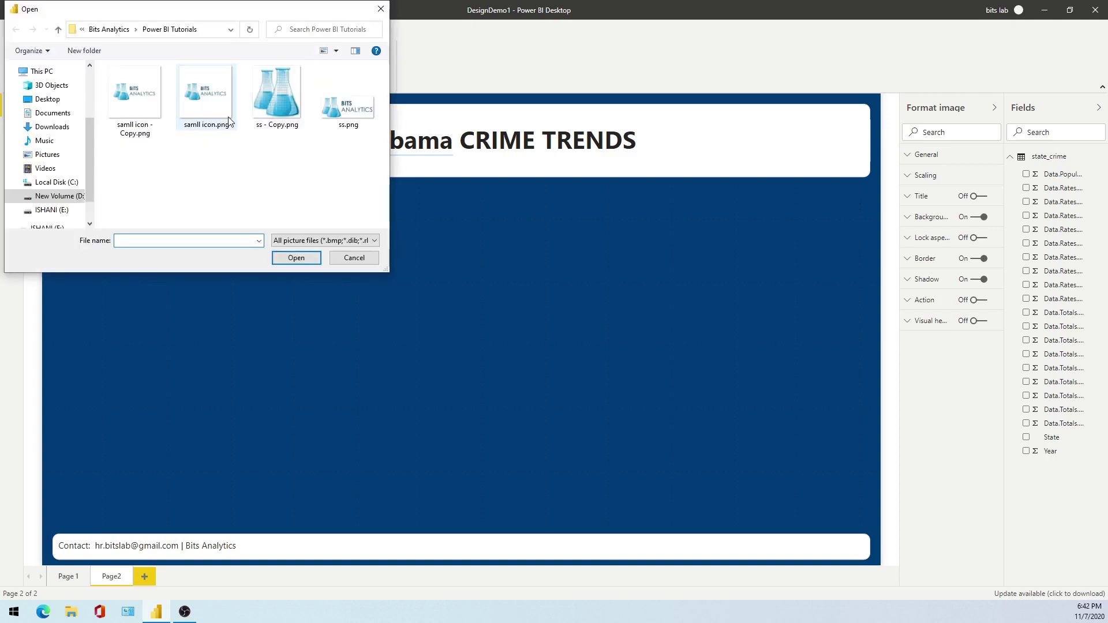
double_click(288, 110)
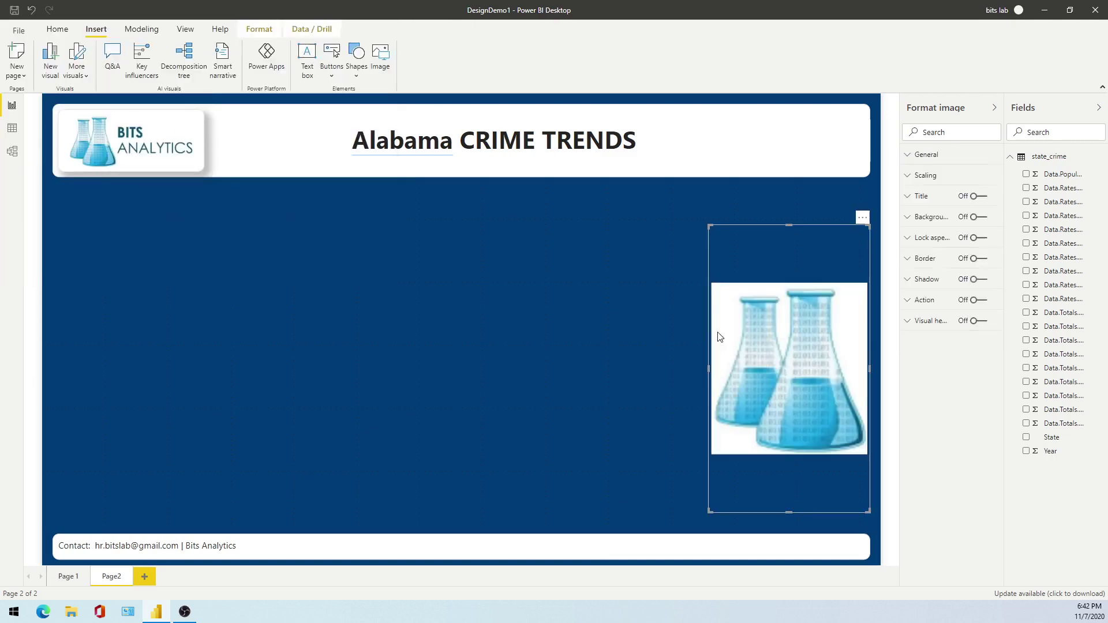
drag(767, 343, 169, 299)
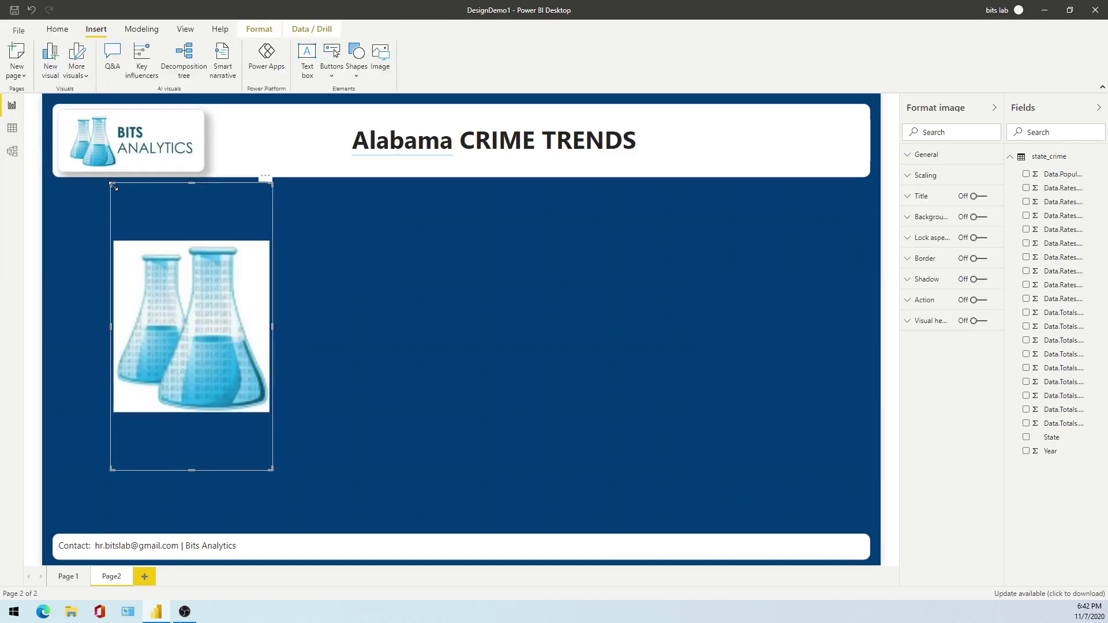
drag(196, 185, 195, 388)
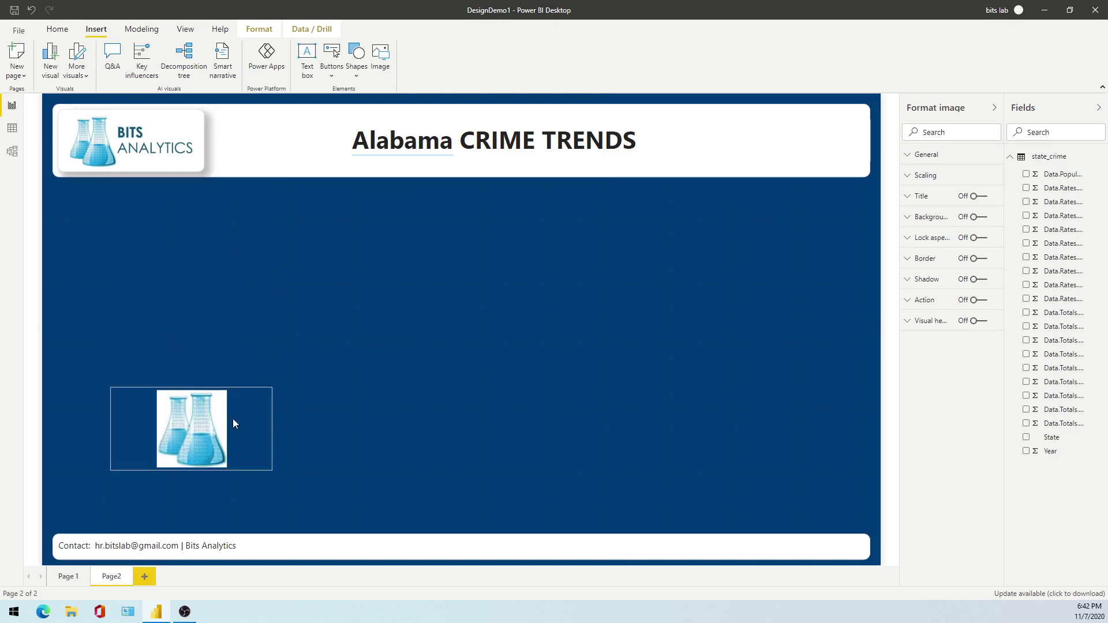
drag(269, 465, 178, 458)
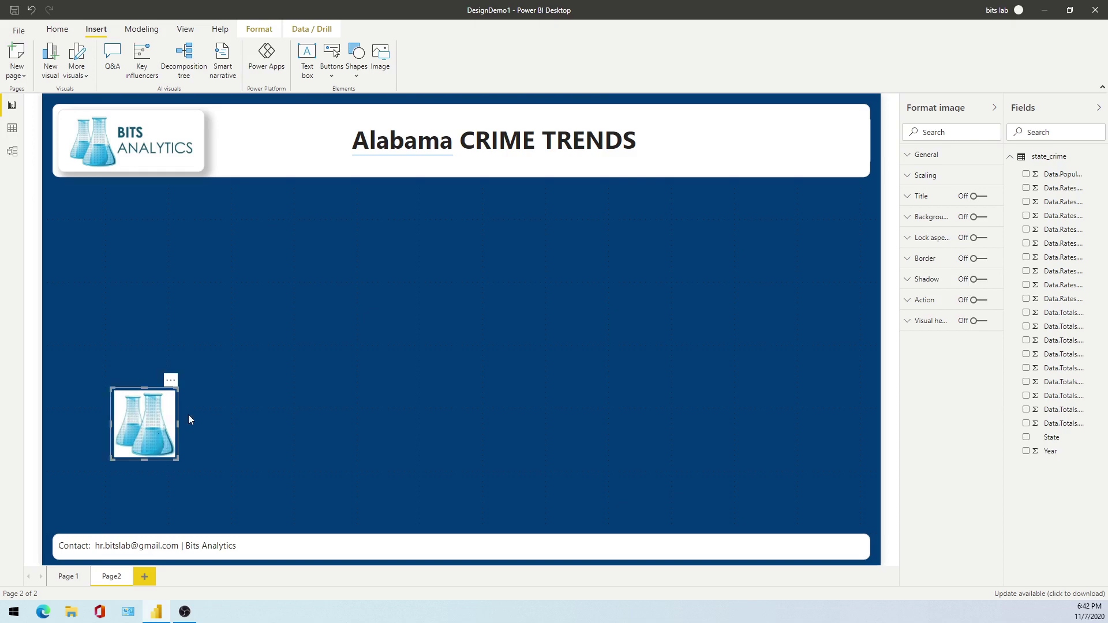
drag(164, 418, 848, 155)
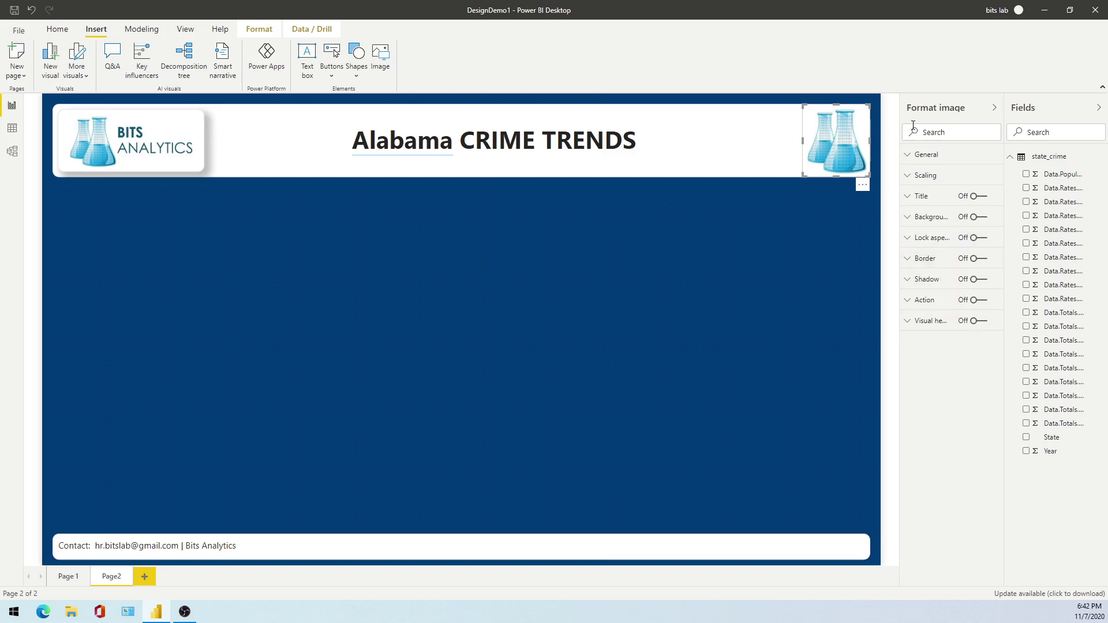
Try the Fit and Fill scaling modes on the flask image and return it to Normal
click(930, 175)
click(933, 210)
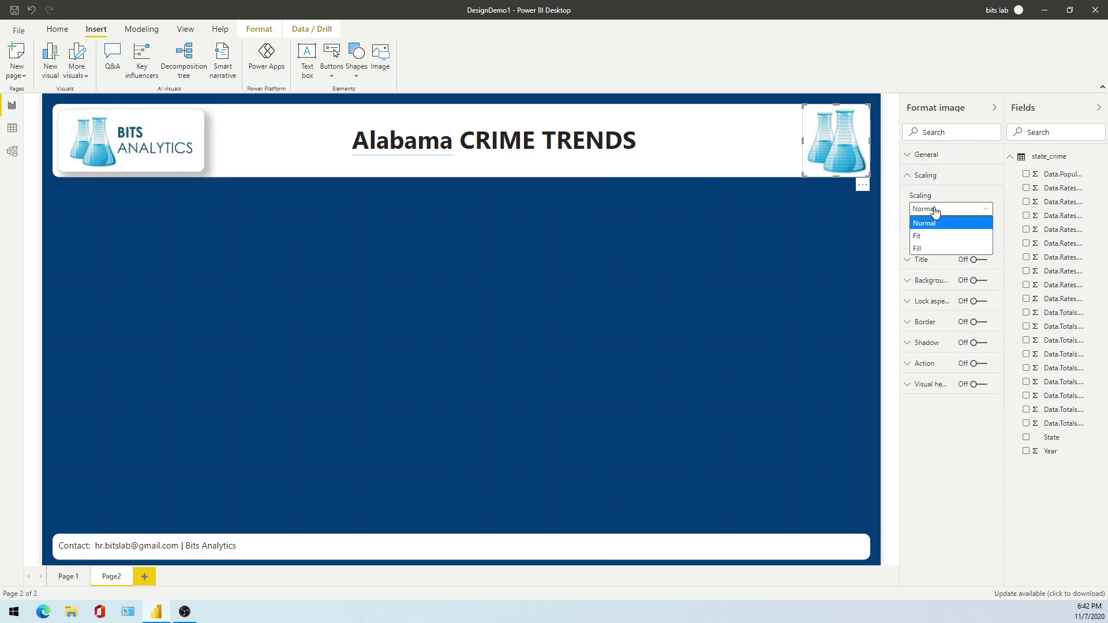
click(931, 245)
click(931, 210)
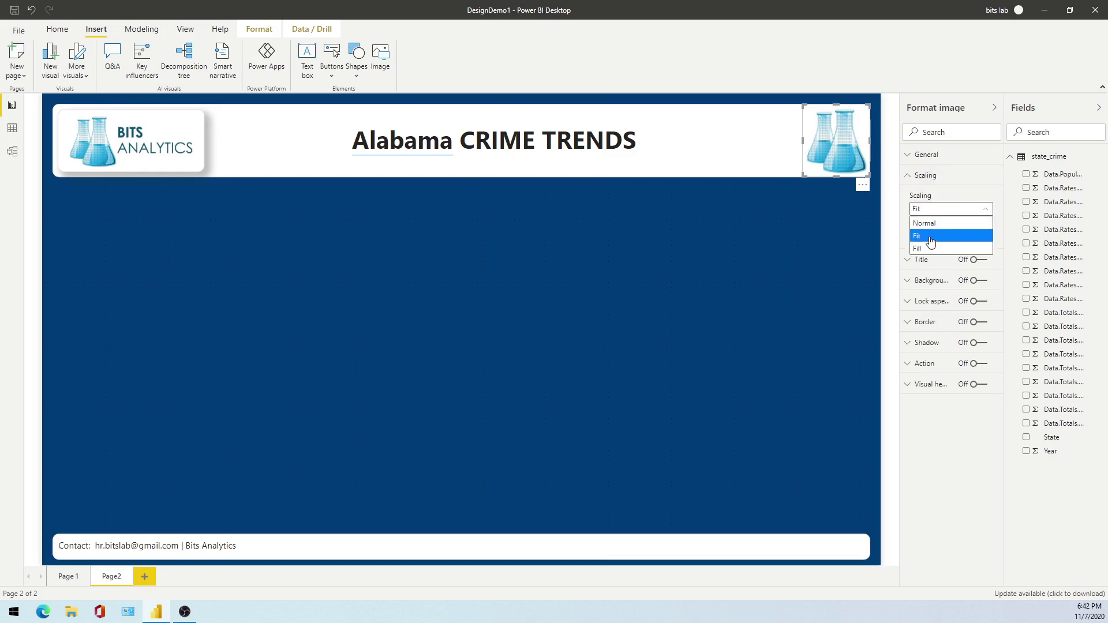
click(930, 247)
click(924, 209)
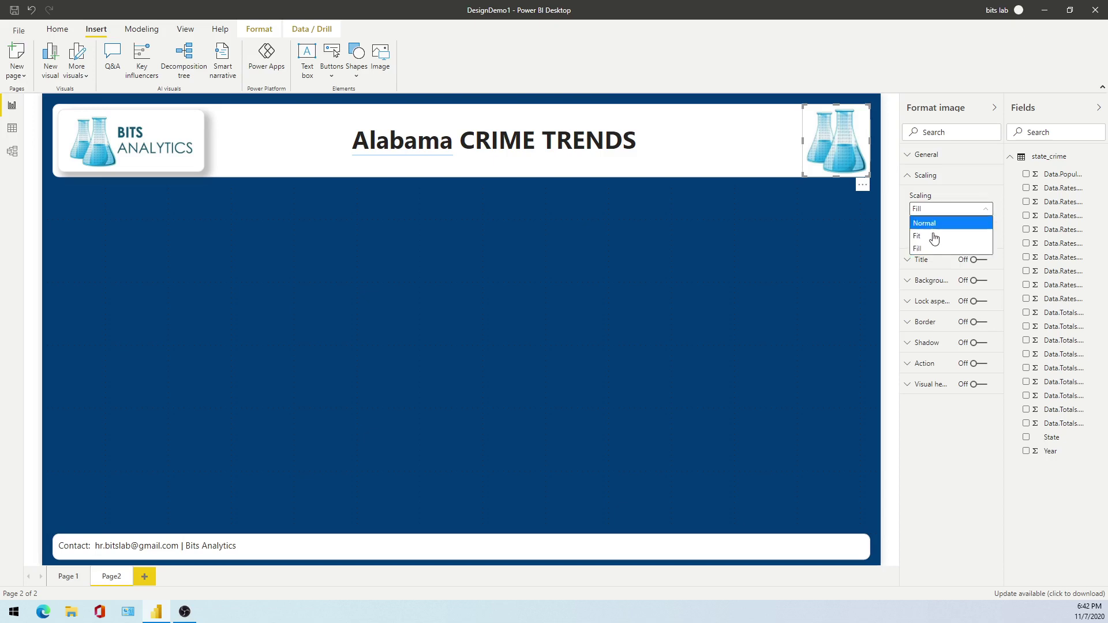
click(931, 225)
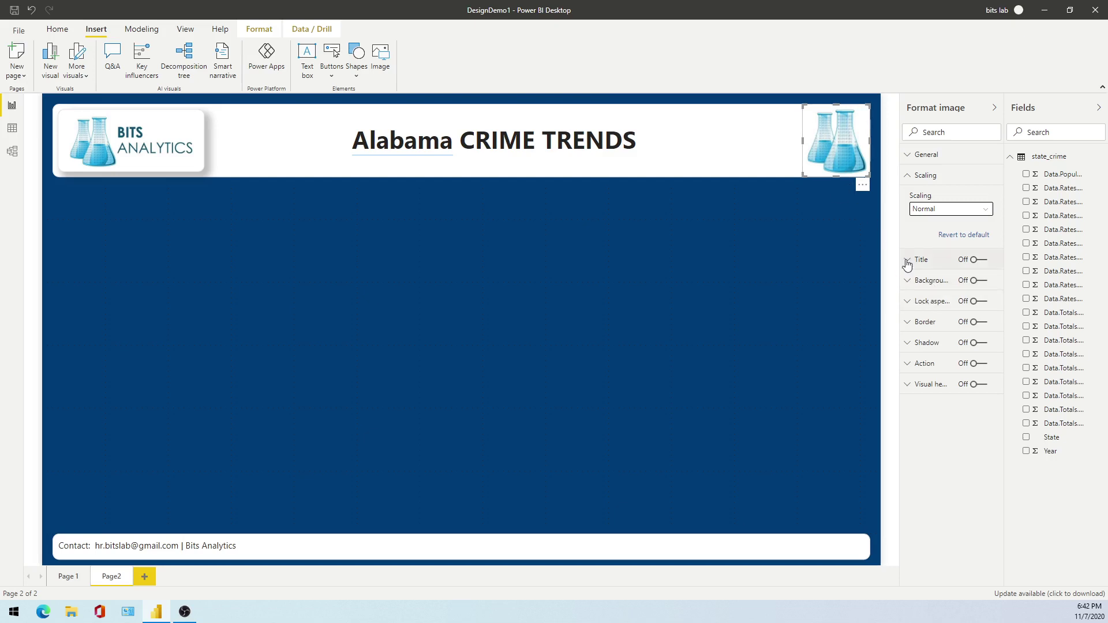
click(923, 176)
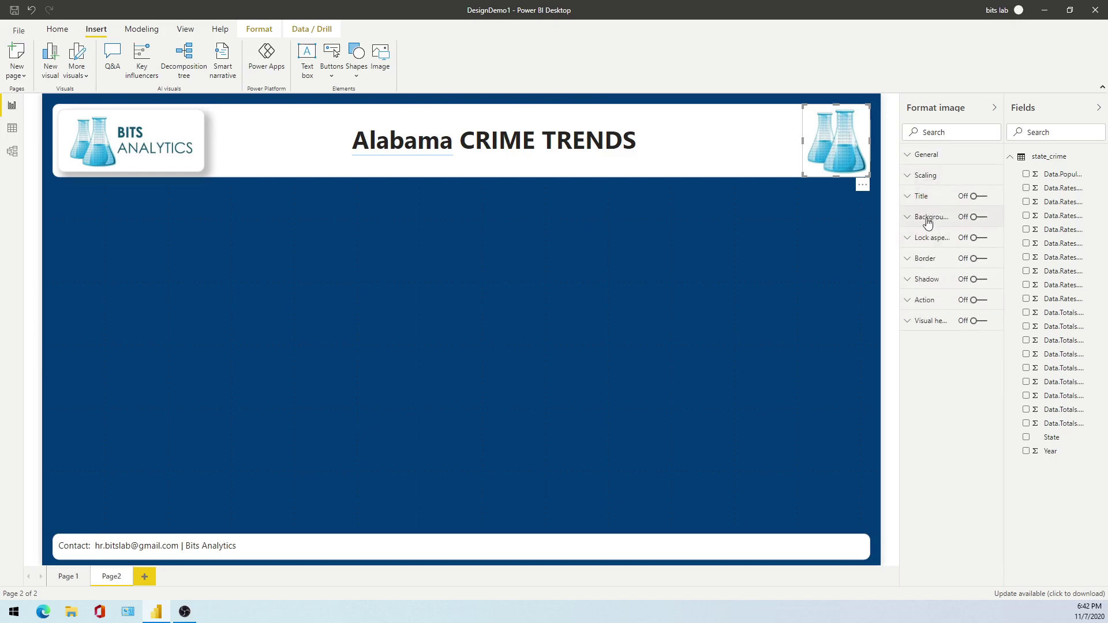
Turn on the flask image's background and give it a white border with a 10 px radius
click(927, 222)
click(981, 218)
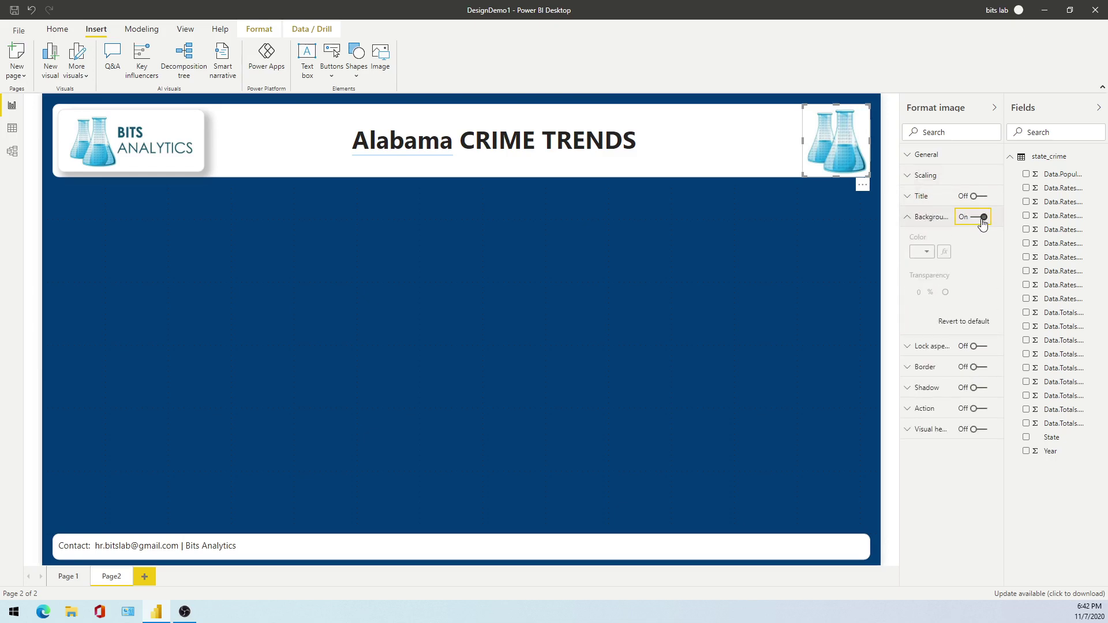
click(924, 218)
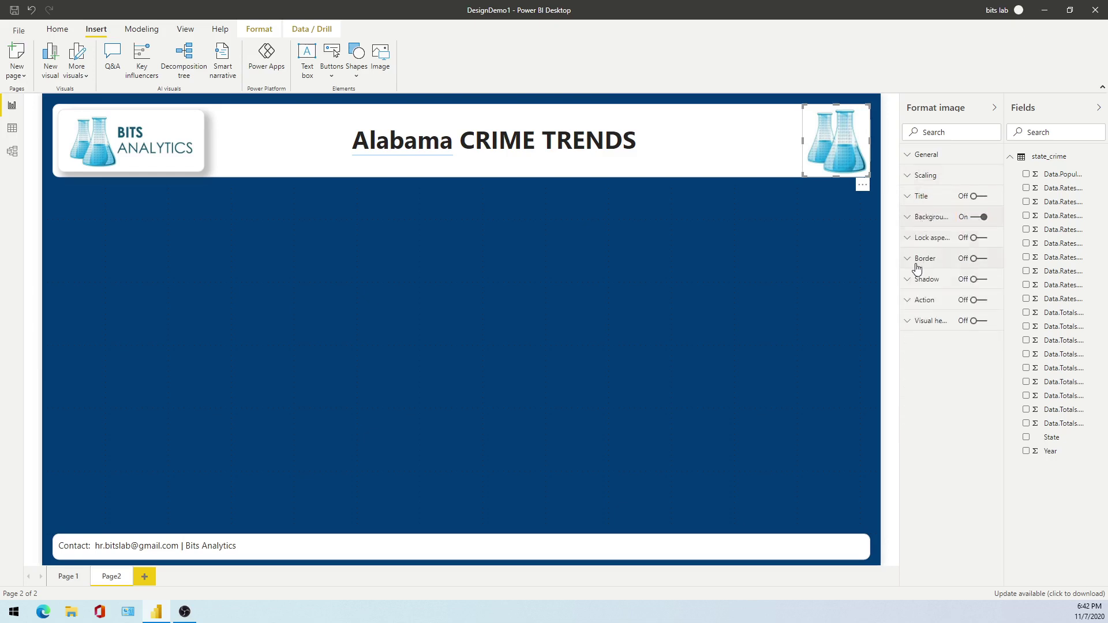
click(972, 261)
click(927, 259)
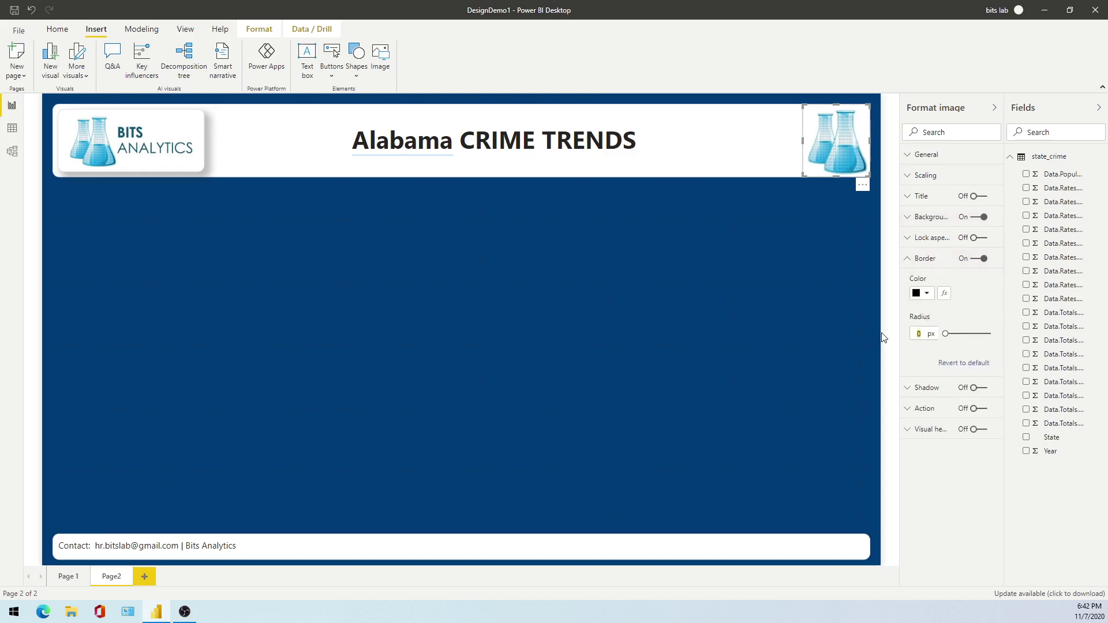
text(10)
key(Return)
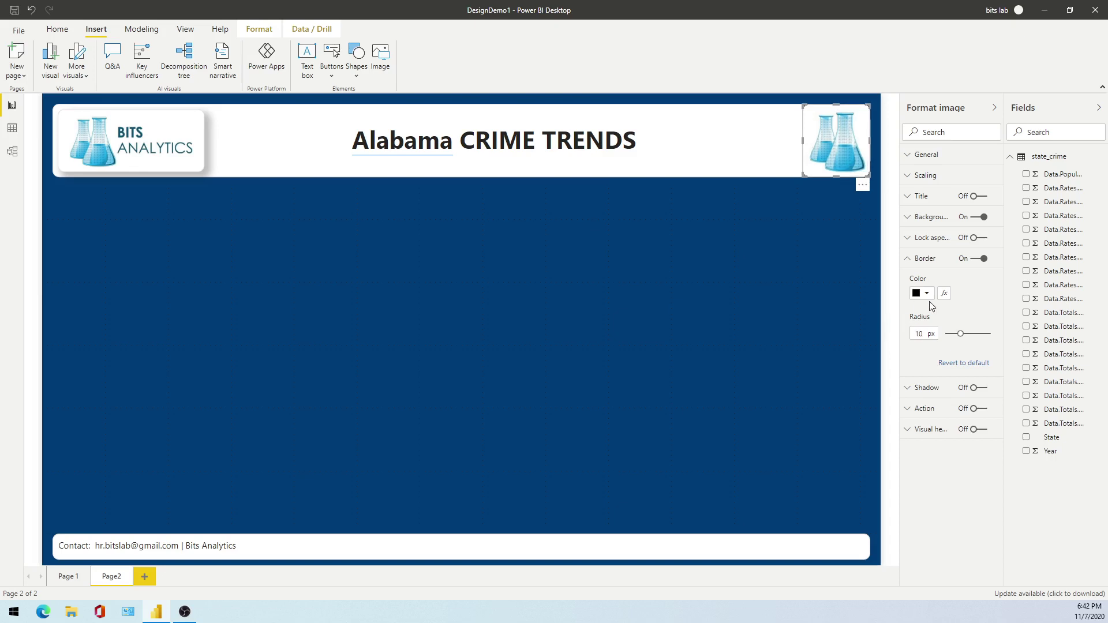
click(928, 294)
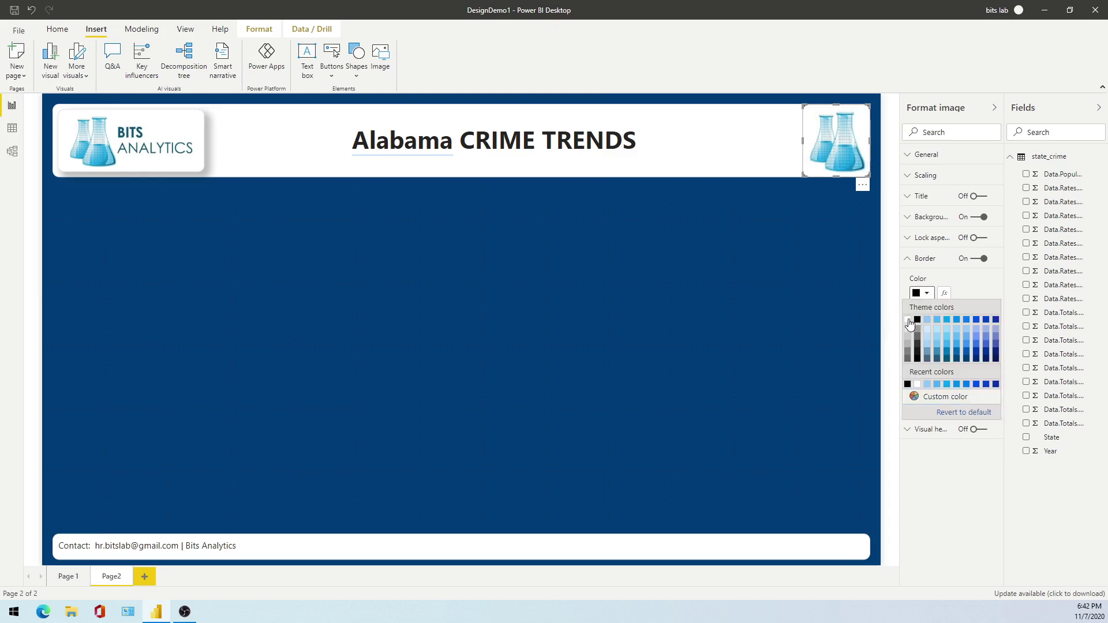
click(802, 279)
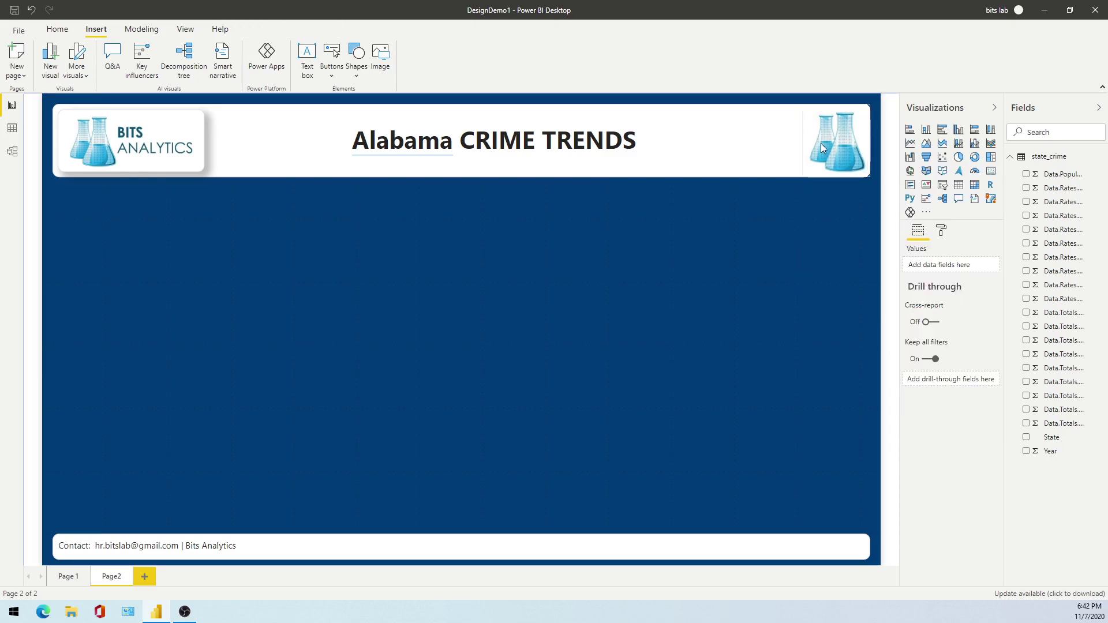
Move the flask image below the header to check its rounded corners, and put it back at the header's right end
click(840, 171)
drag(841, 170, 840, 260)
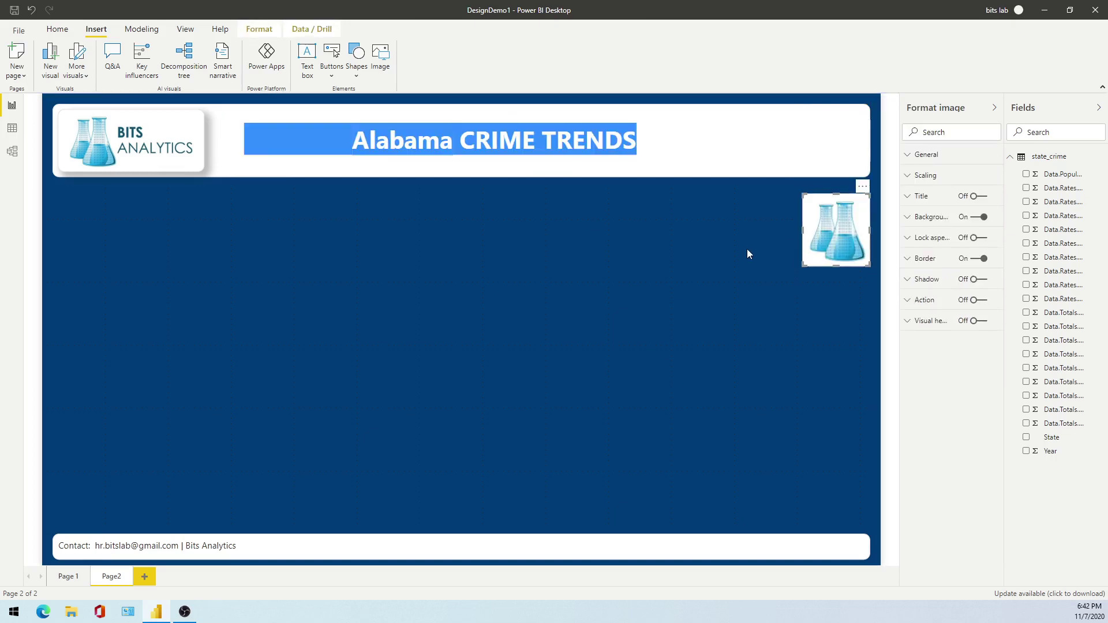
click(763, 285)
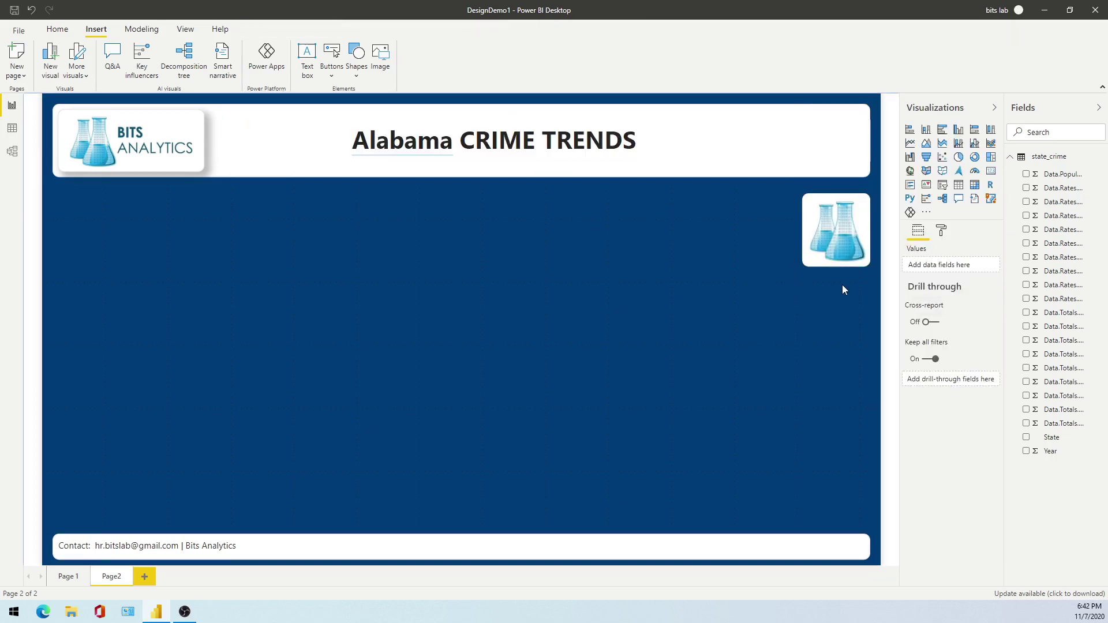
click(837, 231)
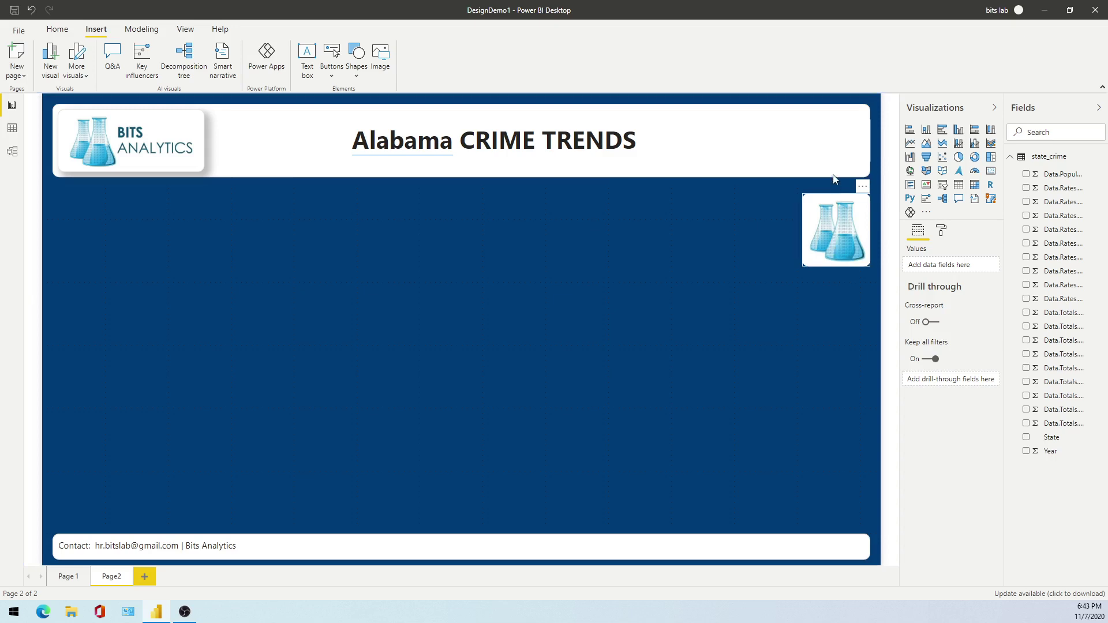
drag(830, 228, 832, 148)
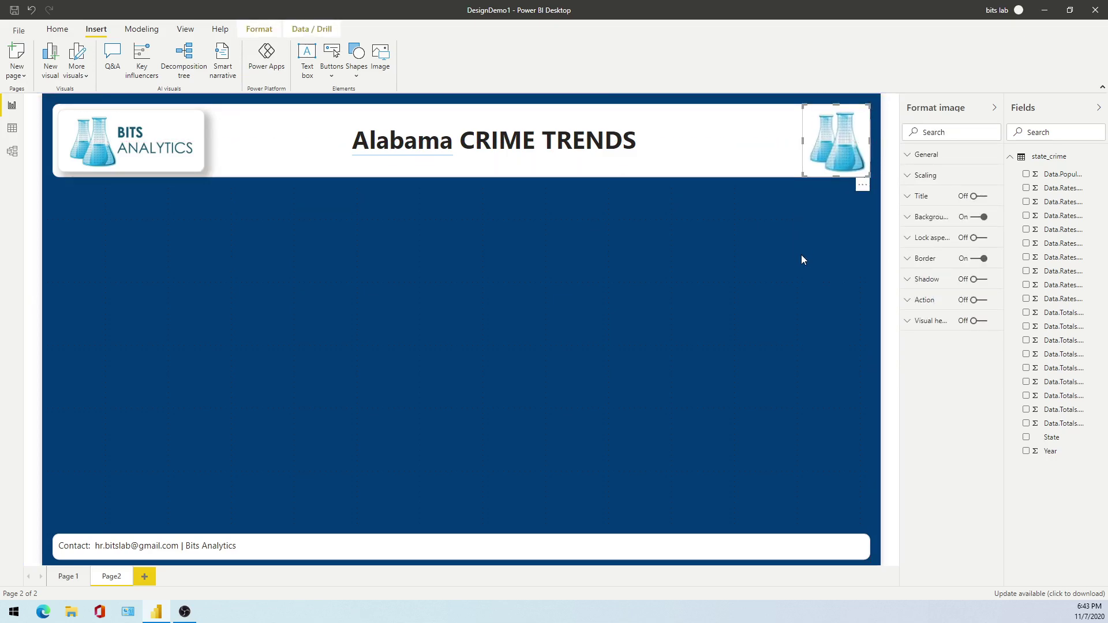
Turn off the shadow and the border of the BITS ANALYTICS logo in the header
click(113, 145)
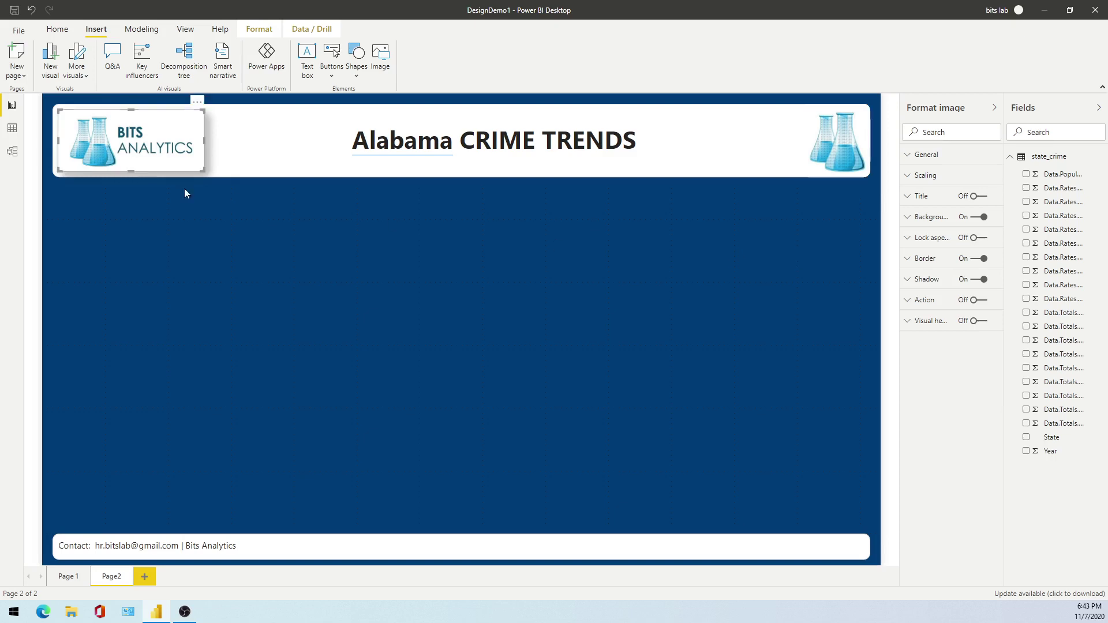
click(977, 280)
click(122, 236)
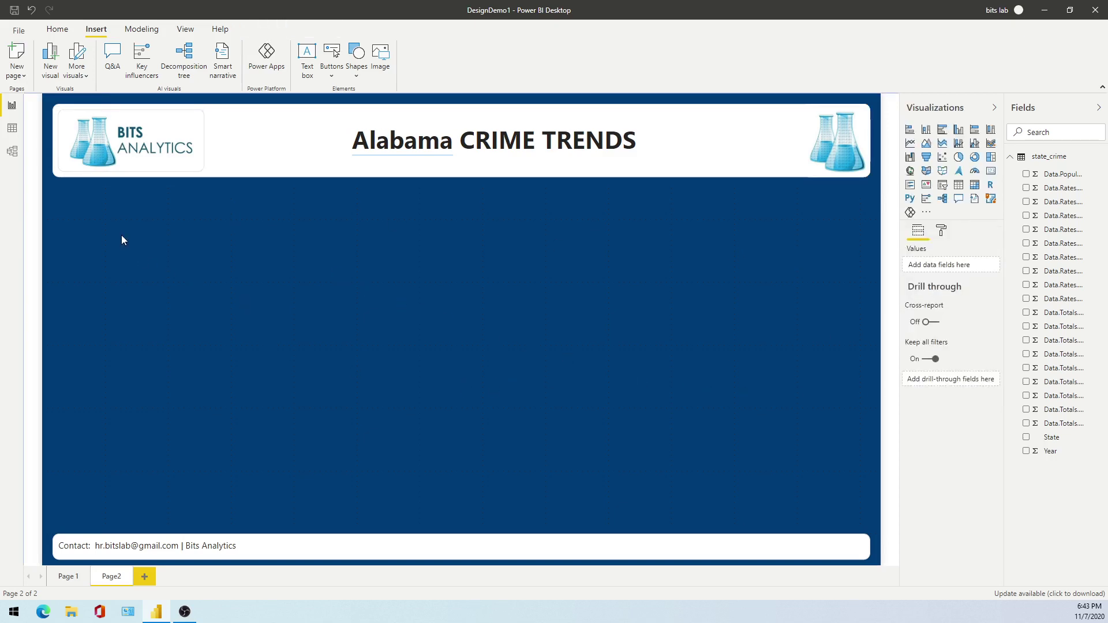
click(175, 161)
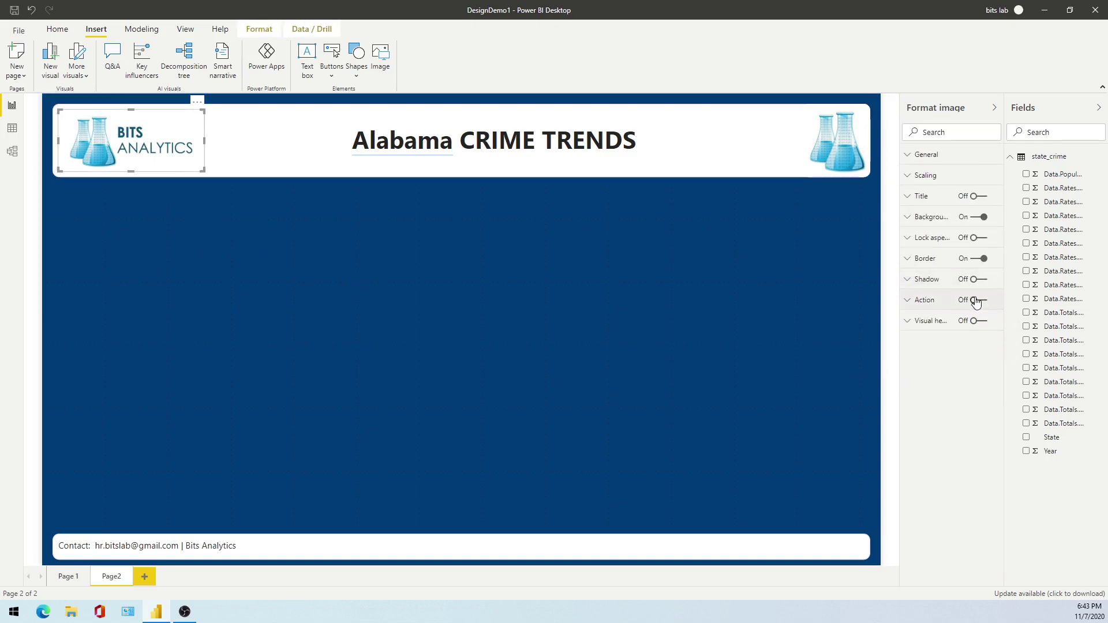
click(977, 259)
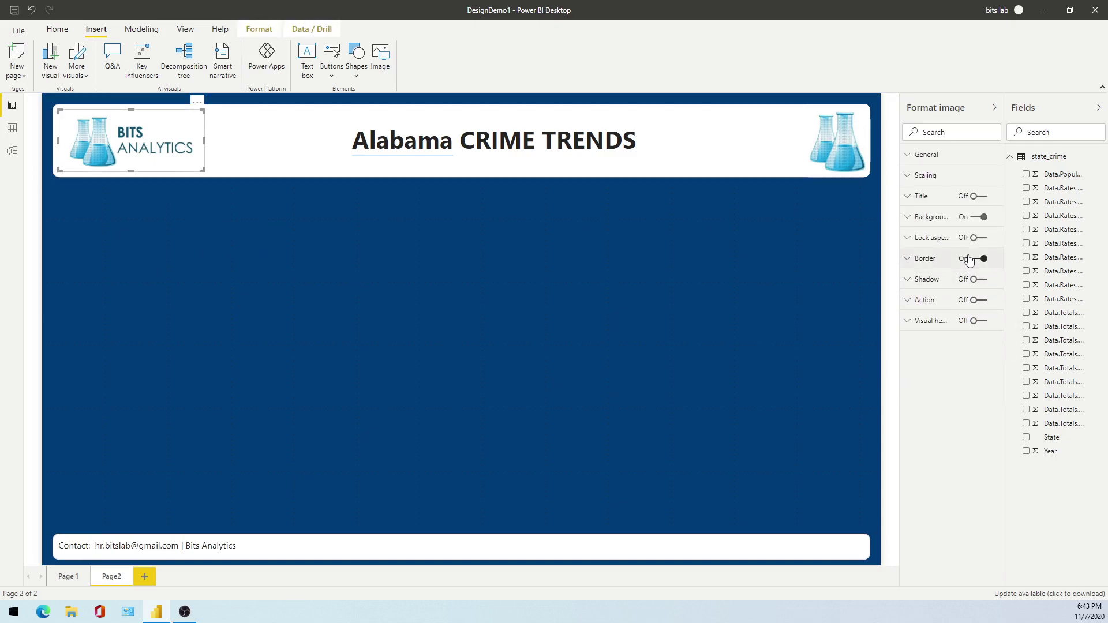
click(245, 350)
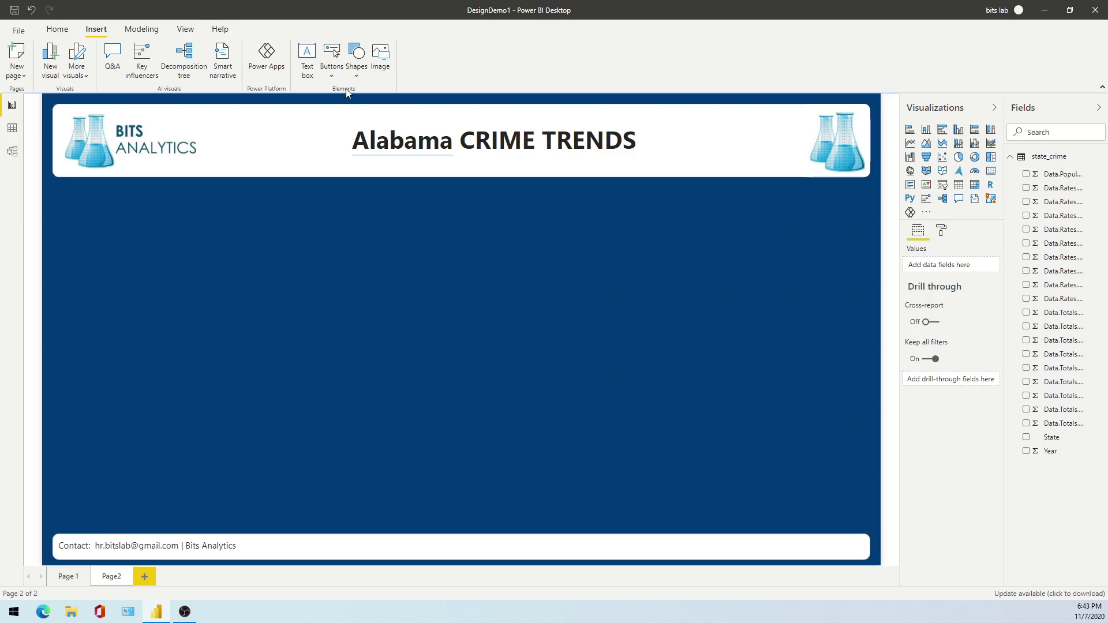
Insert a rectangle shape and stretch it to fill the area between the header and the contact footer
click(356, 60)
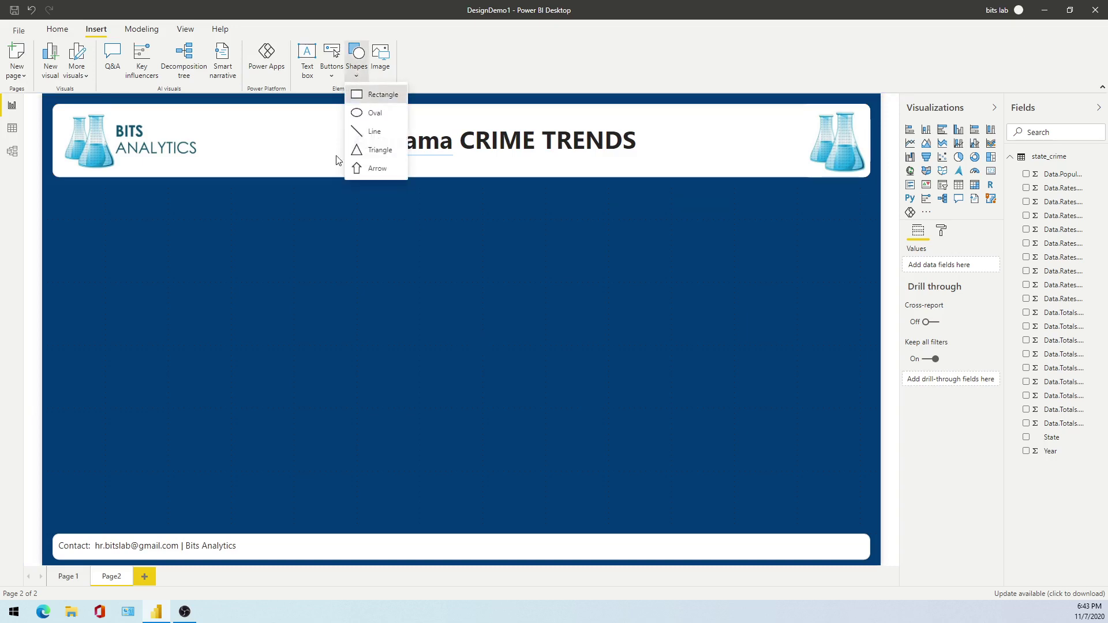
click(364, 97)
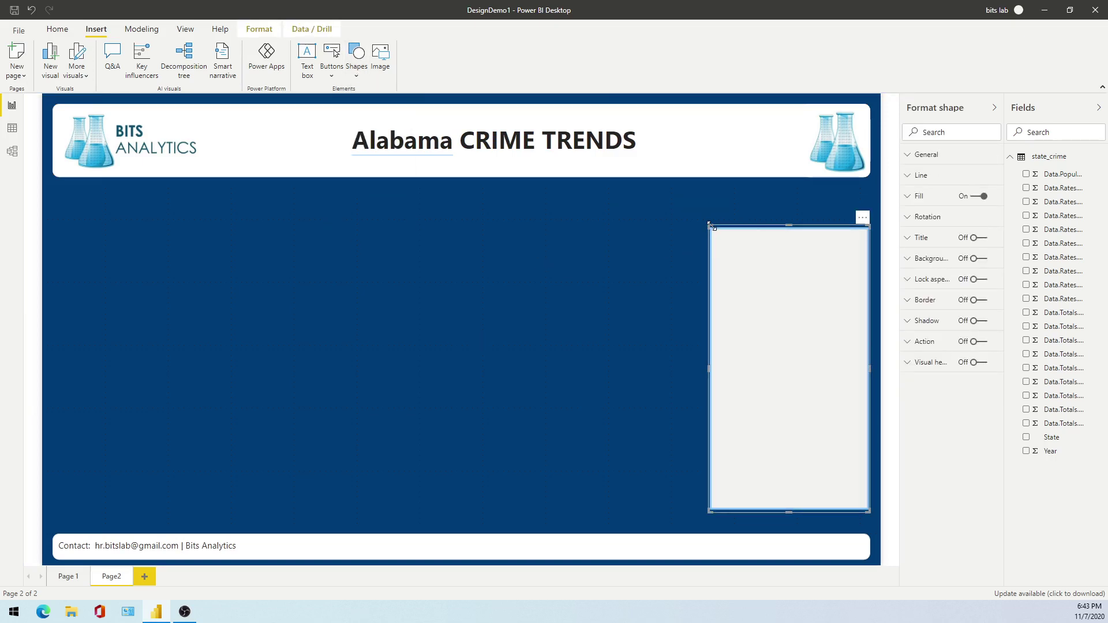
drag(711, 227, 56, 189)
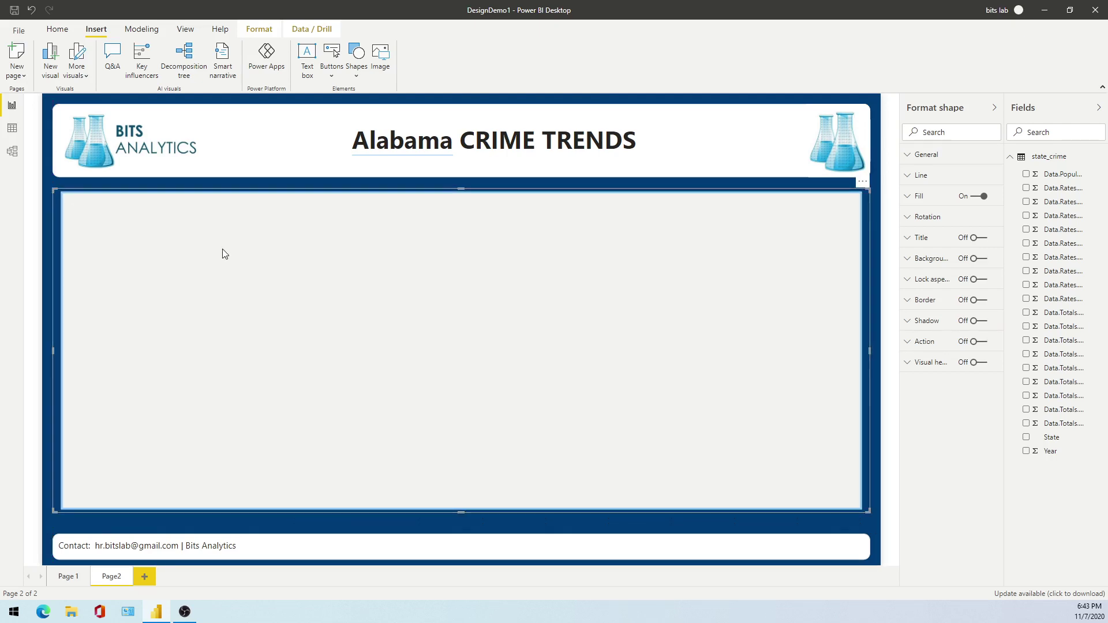
drag(460, 188, 460, 183)
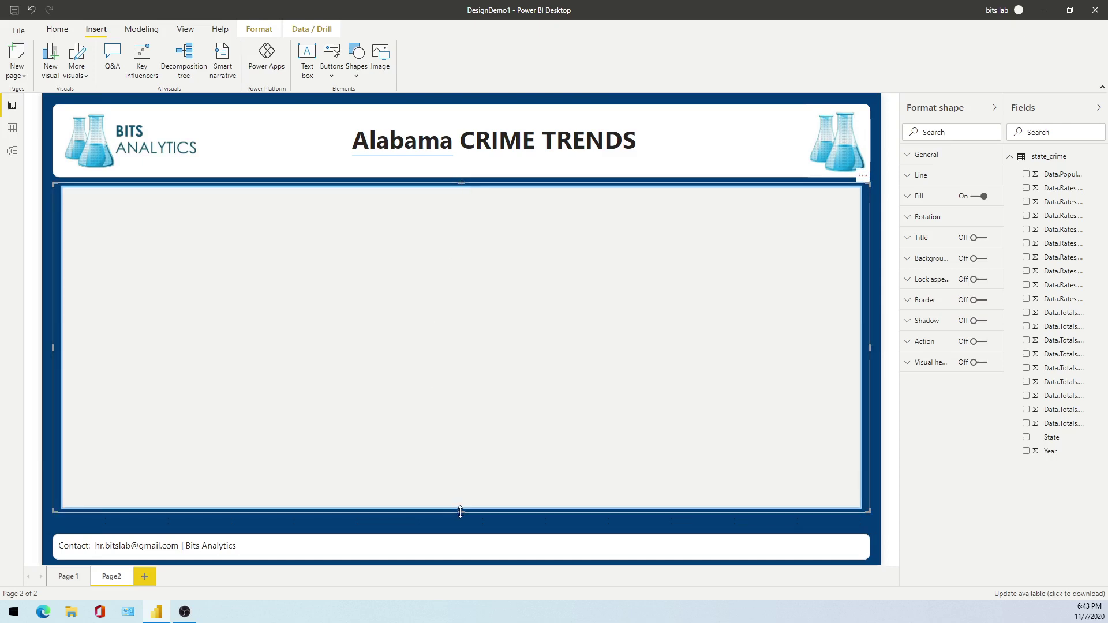
drag(460, 512, 463, 530)
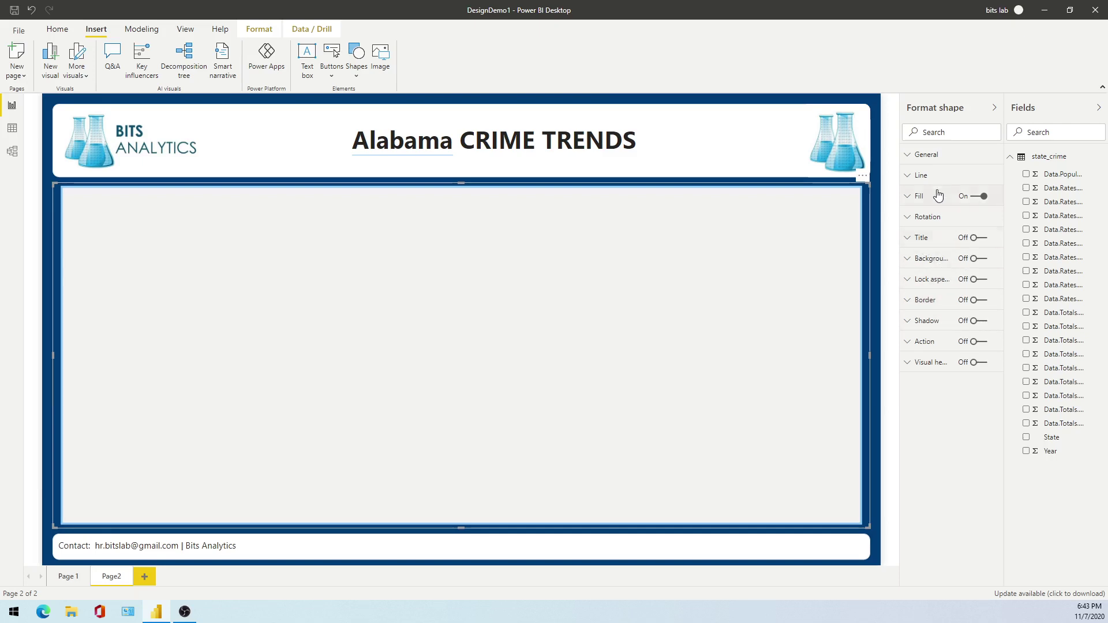
Set the large rectangle's line color and fill color to the recent light blue
click(929, 176)
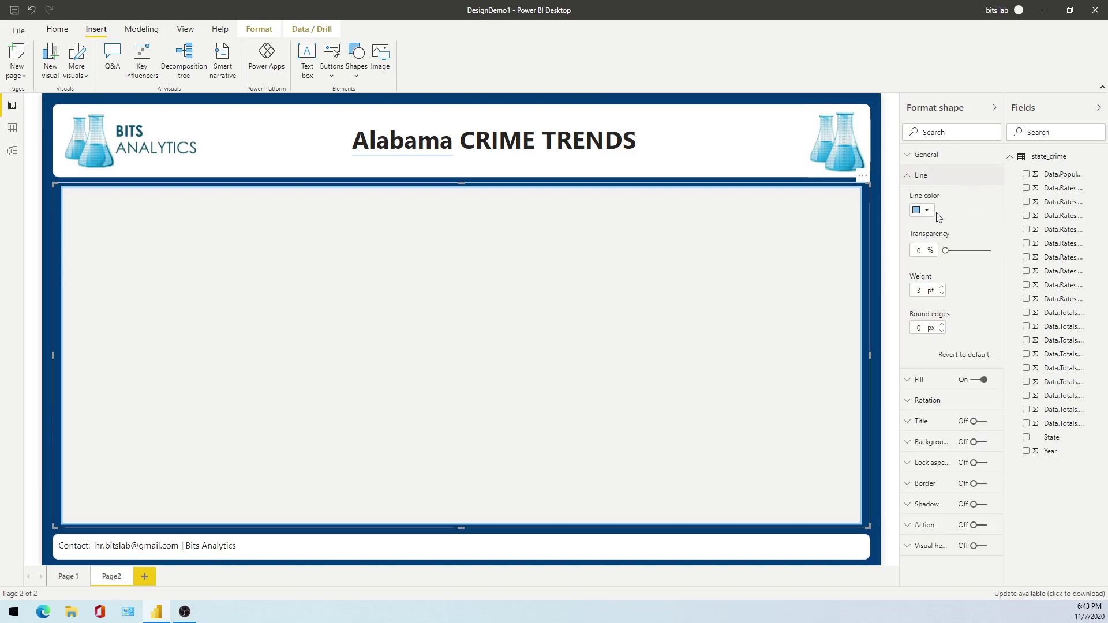
click(922, 213)
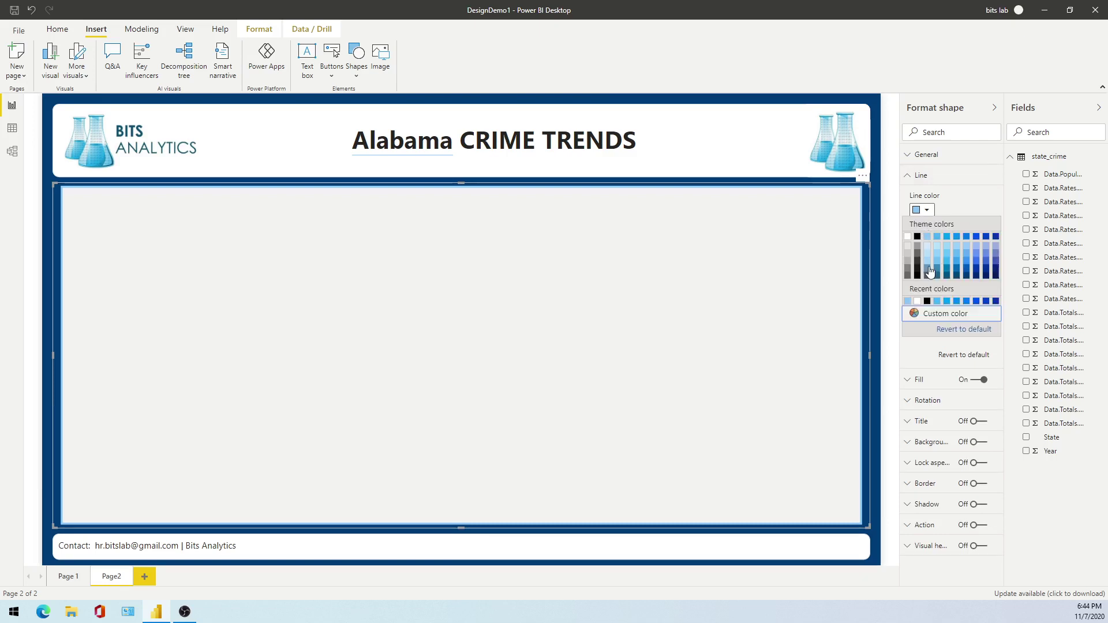
click(908, 302)
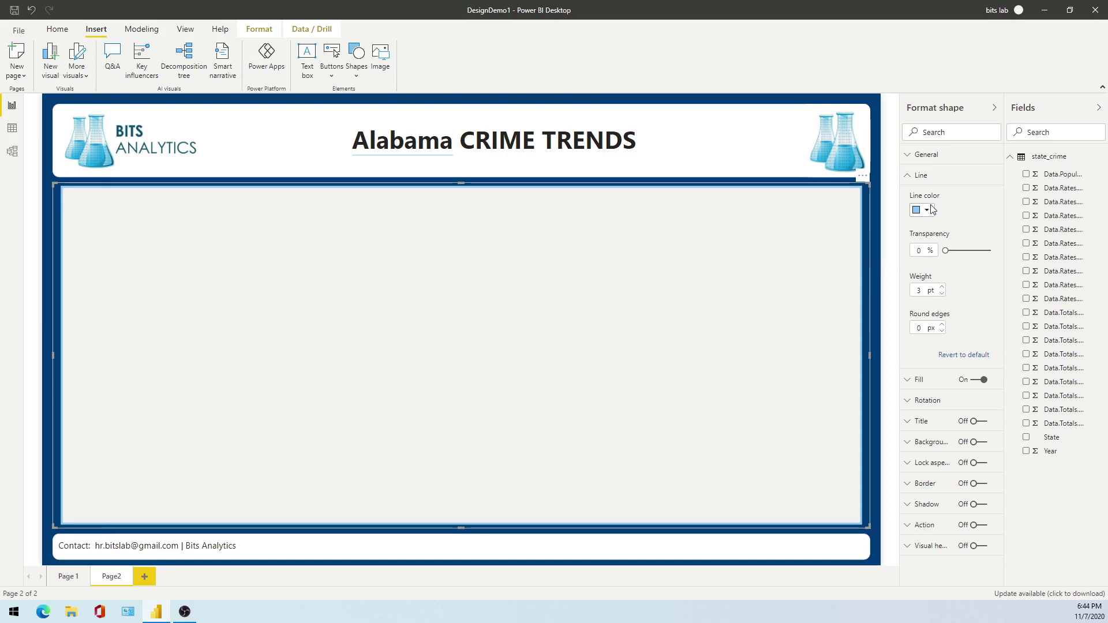
click(916, 179)
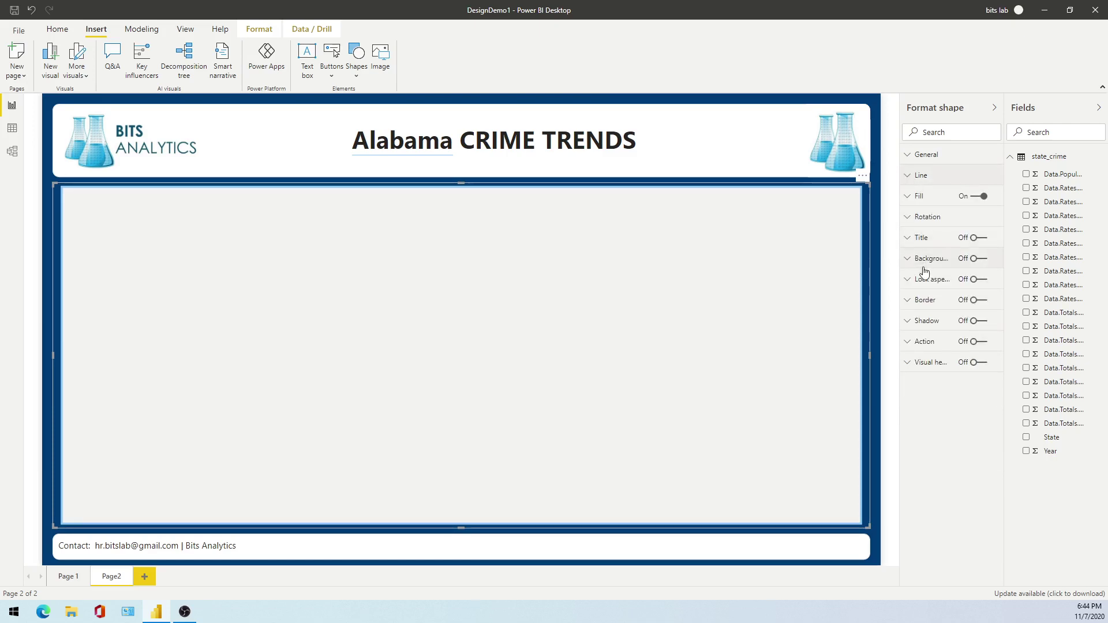
click(924, 198)
click(922, 234)
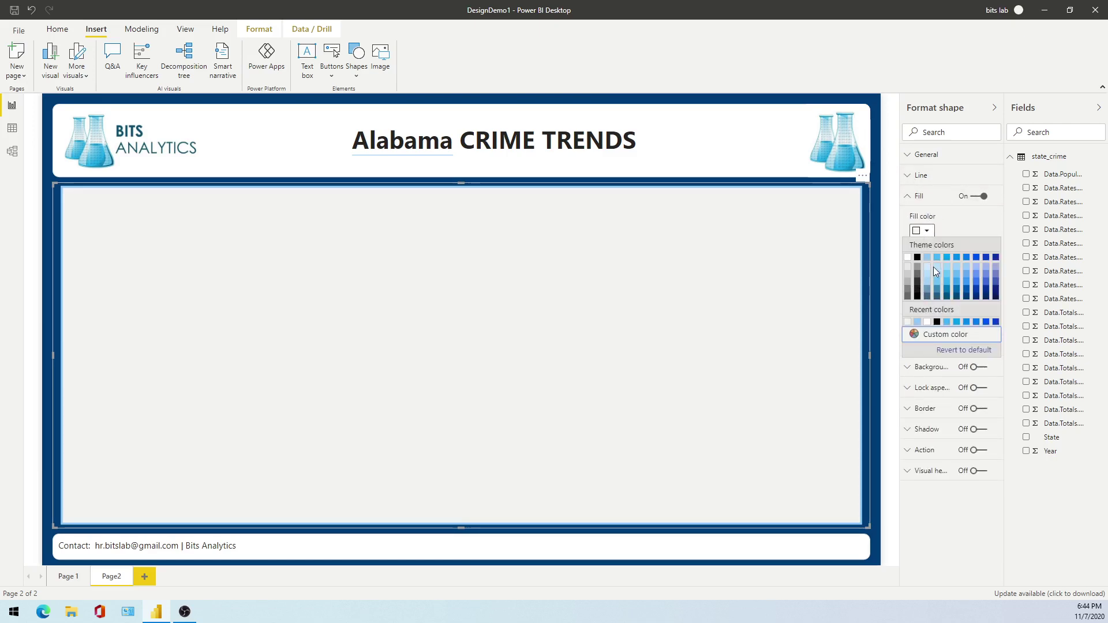
click(919, 323)
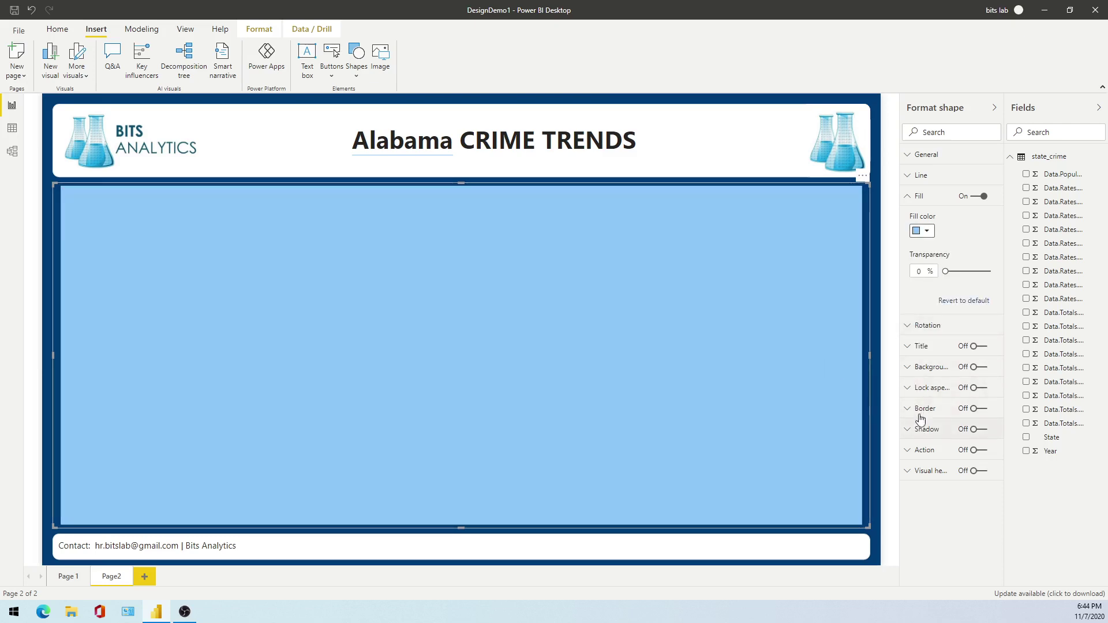
Turn on the large rectangle's background and set its color to the same light blue
click(971, 369)
click(976, 367)
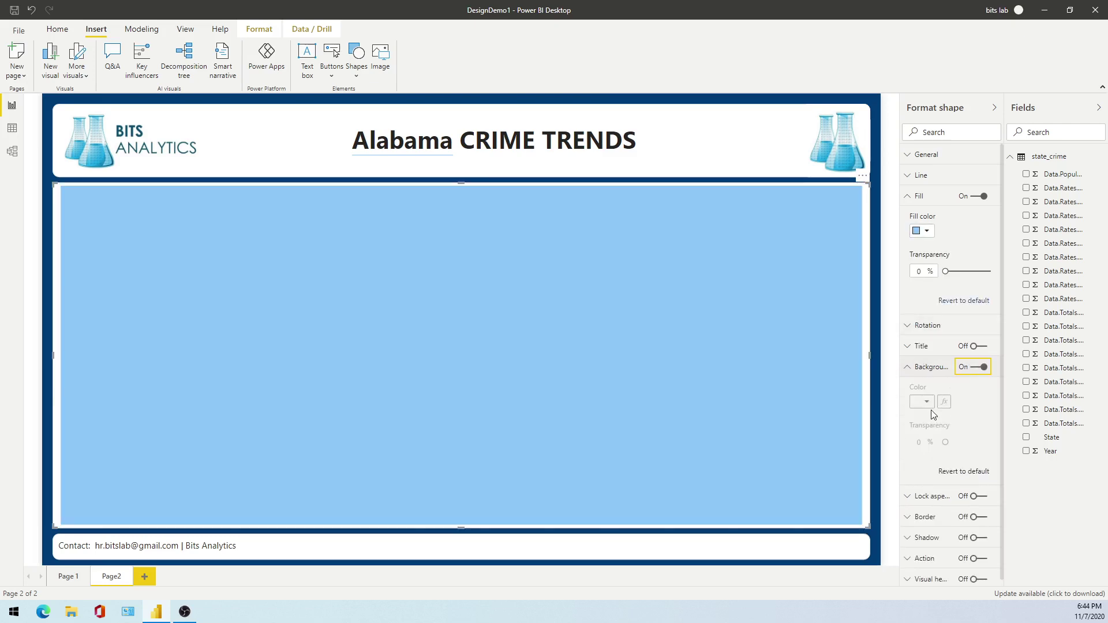
click(921, 404)
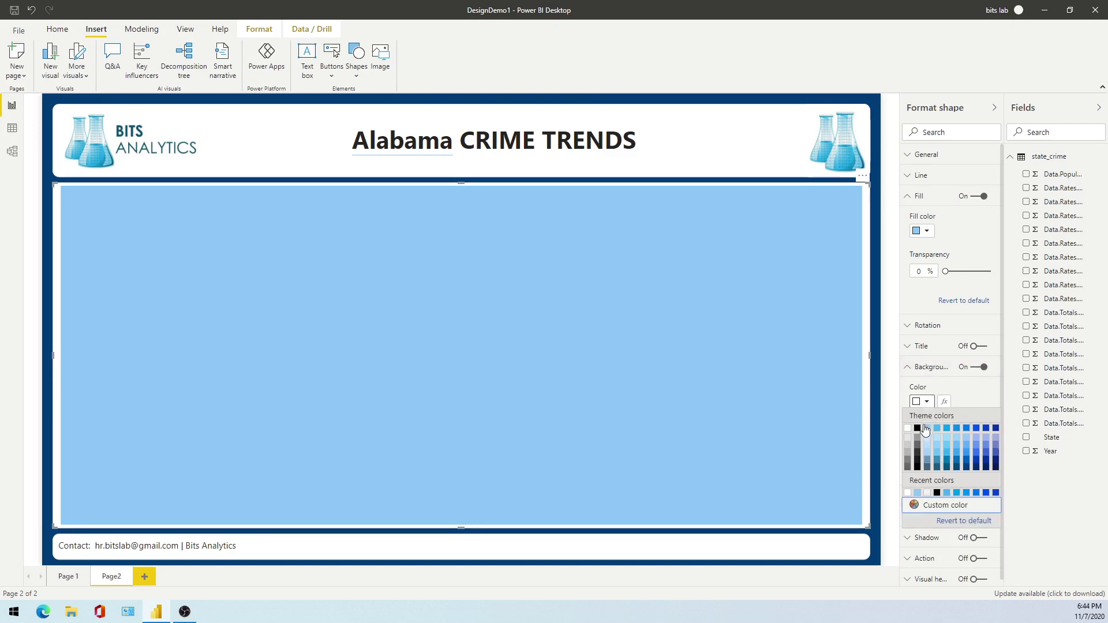
click(918, 494)
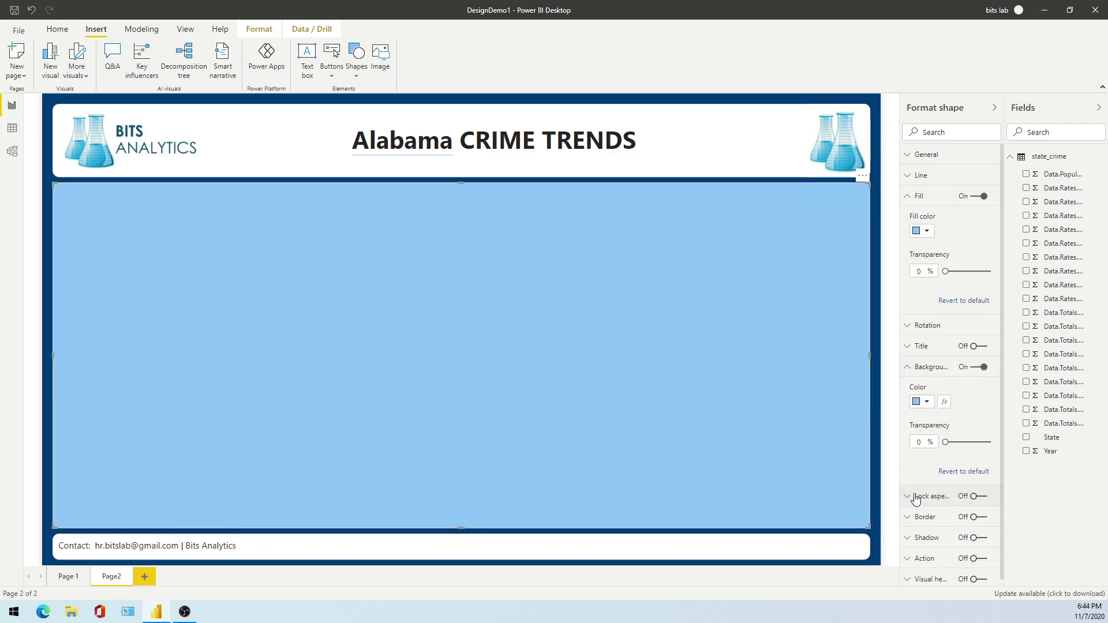
Turn off the large rectangle's fill, leaving its background on, and deselect the shape
click(908, 198)
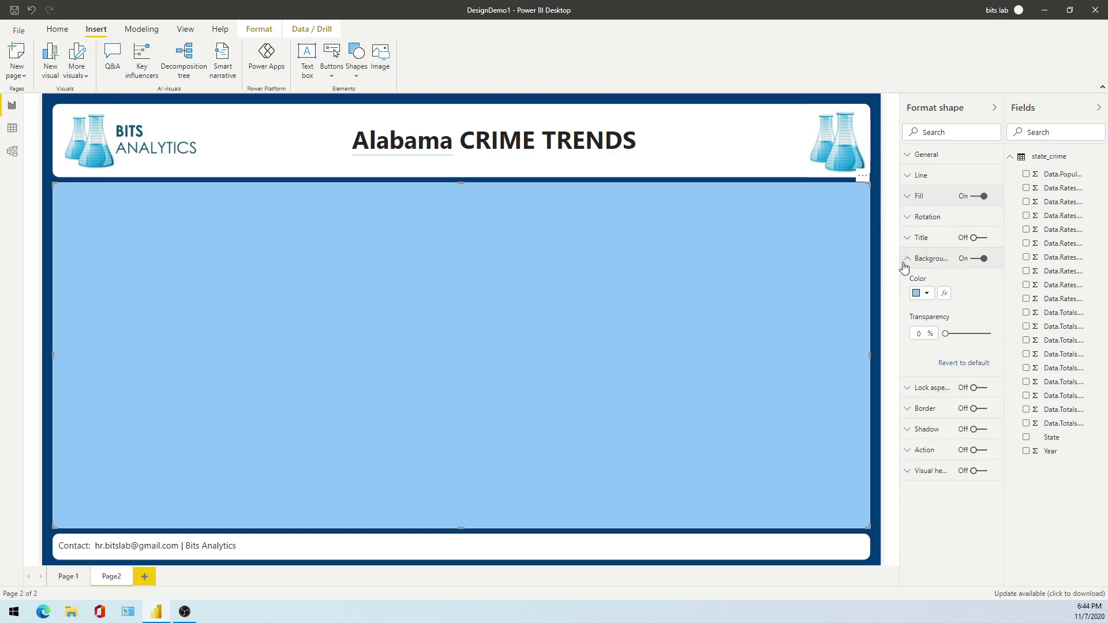
click(923, 199)
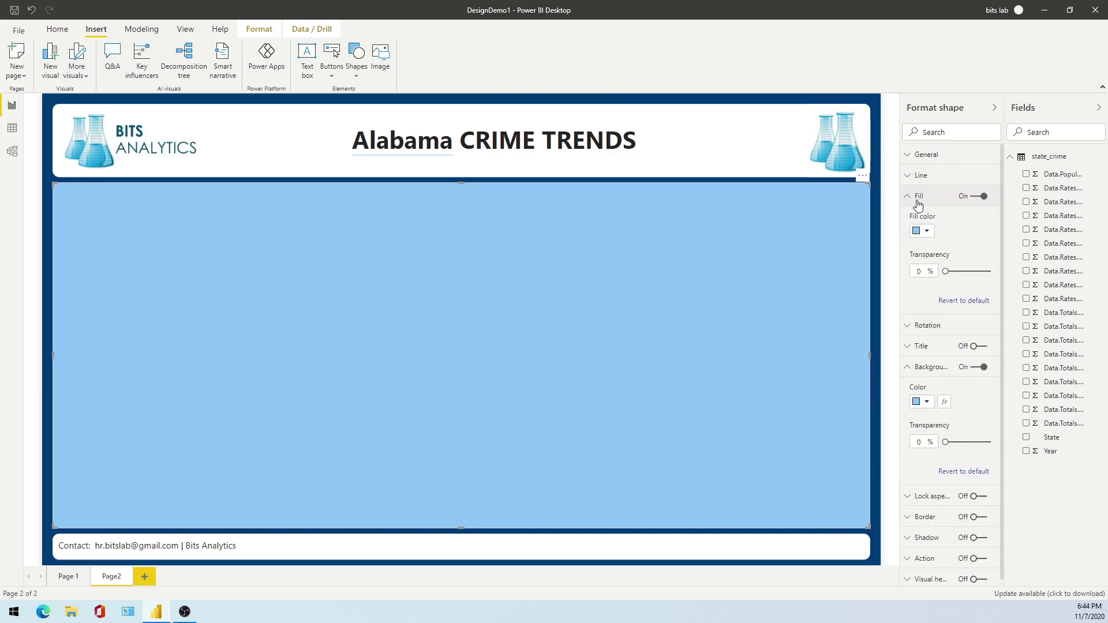
click(915, 202)
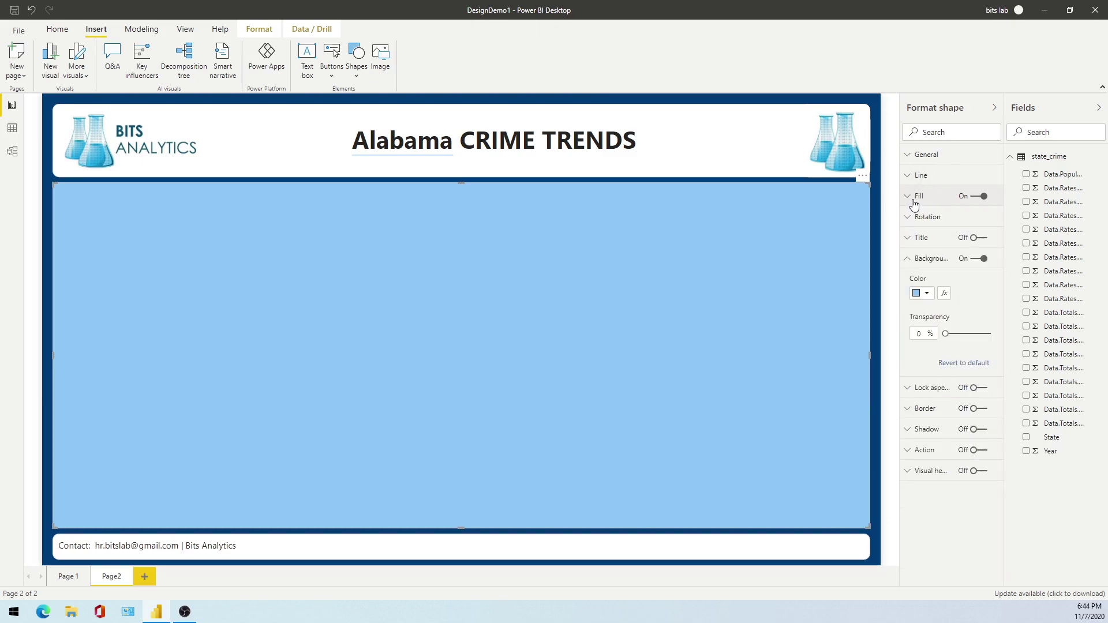
click(912, 266)
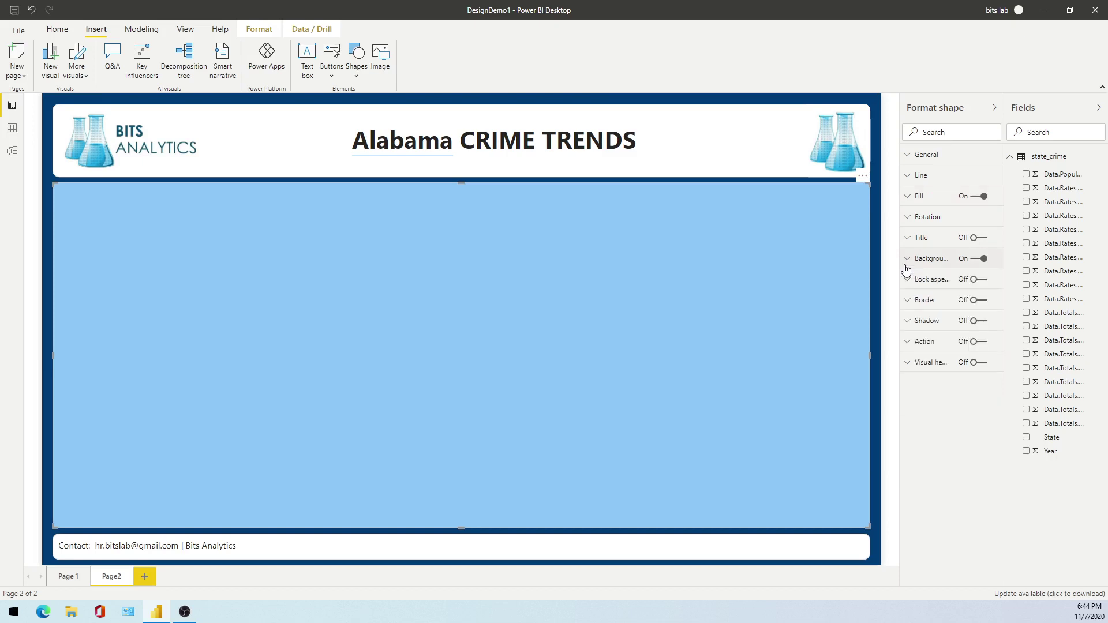
click(976, 197)
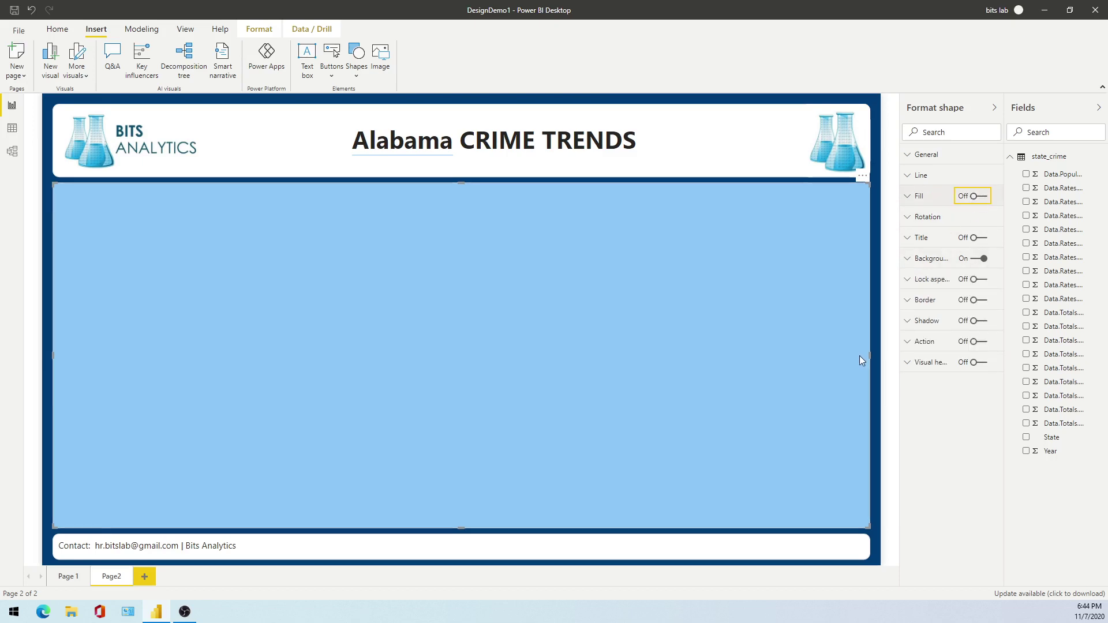
click(875, 298)
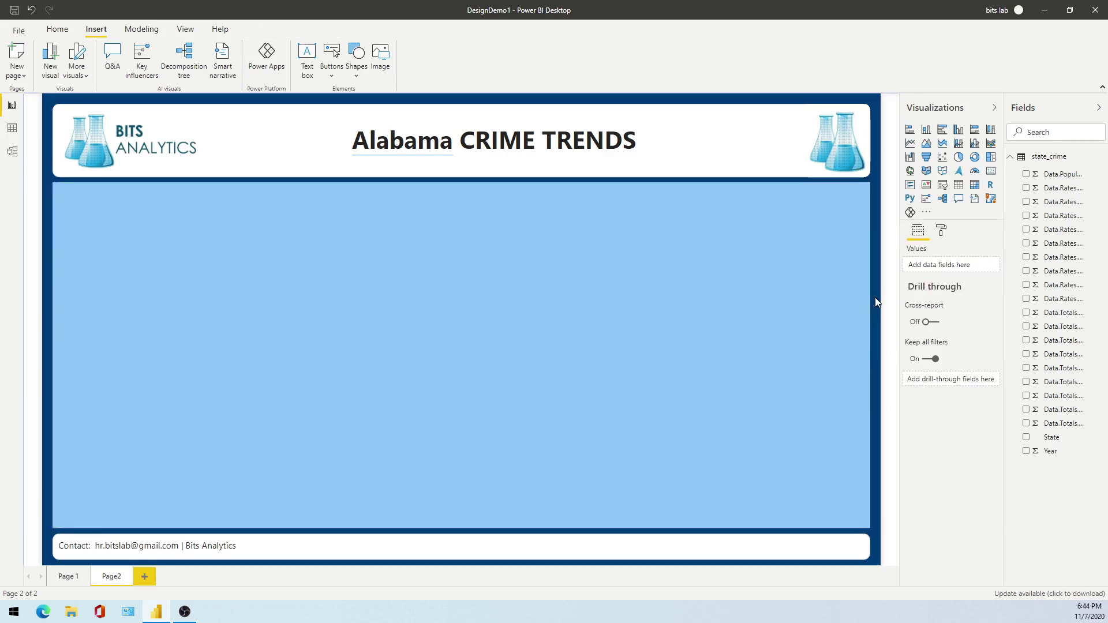
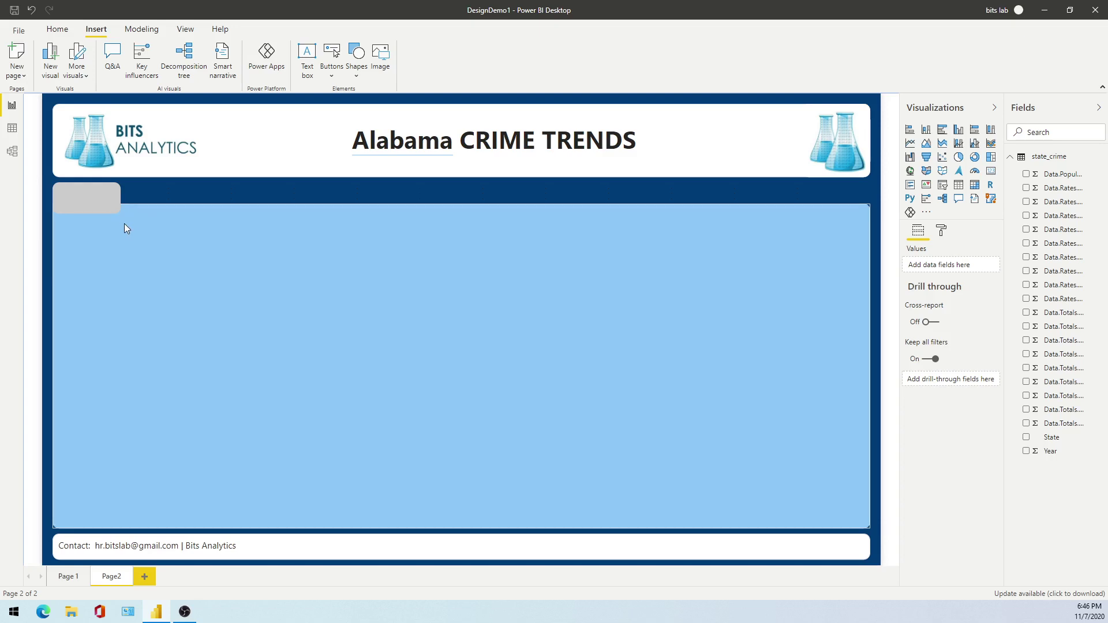
Turn on the fill of the small button above the light blue panel and set its On hover fill color to grey
click(112, 206)
click(102, 186)
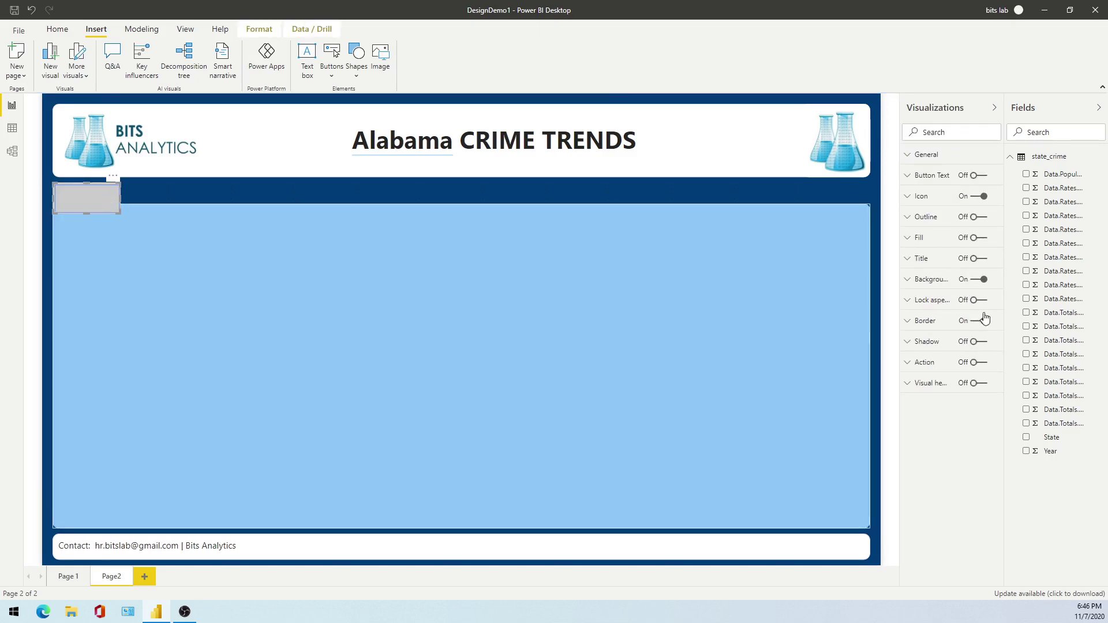
click(950, 244)
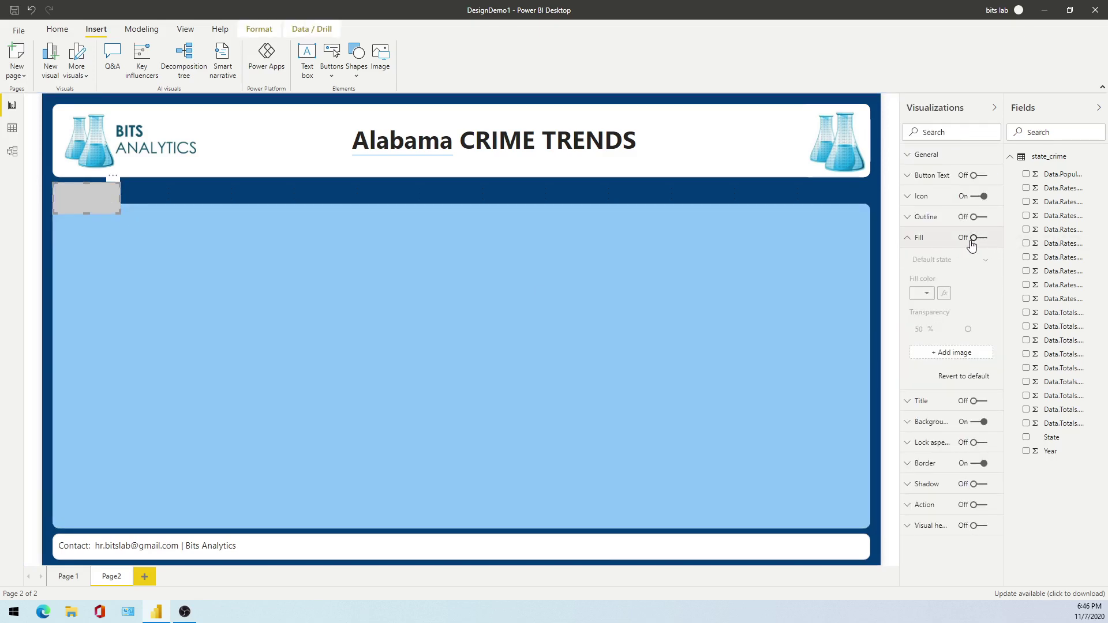
click(978, 238)
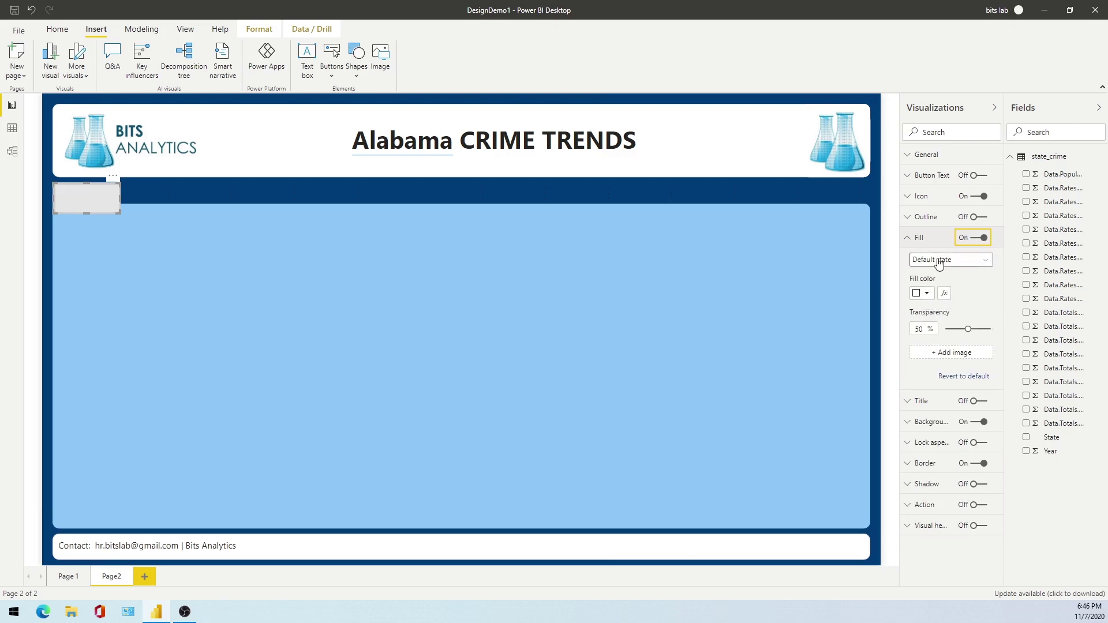
click(939, 261)
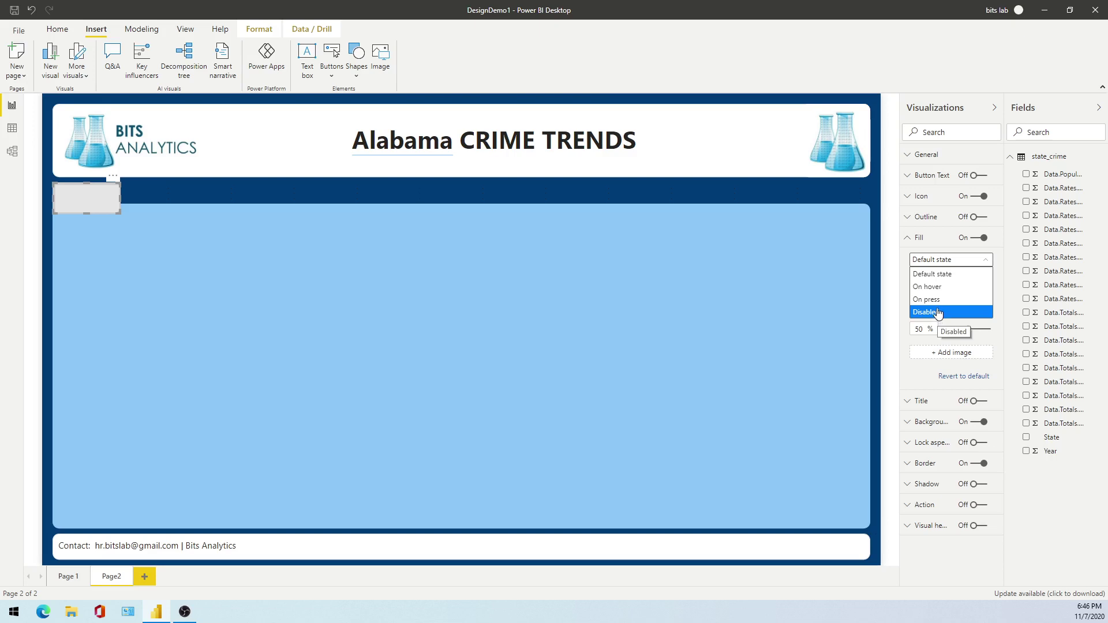
click(942, 289)
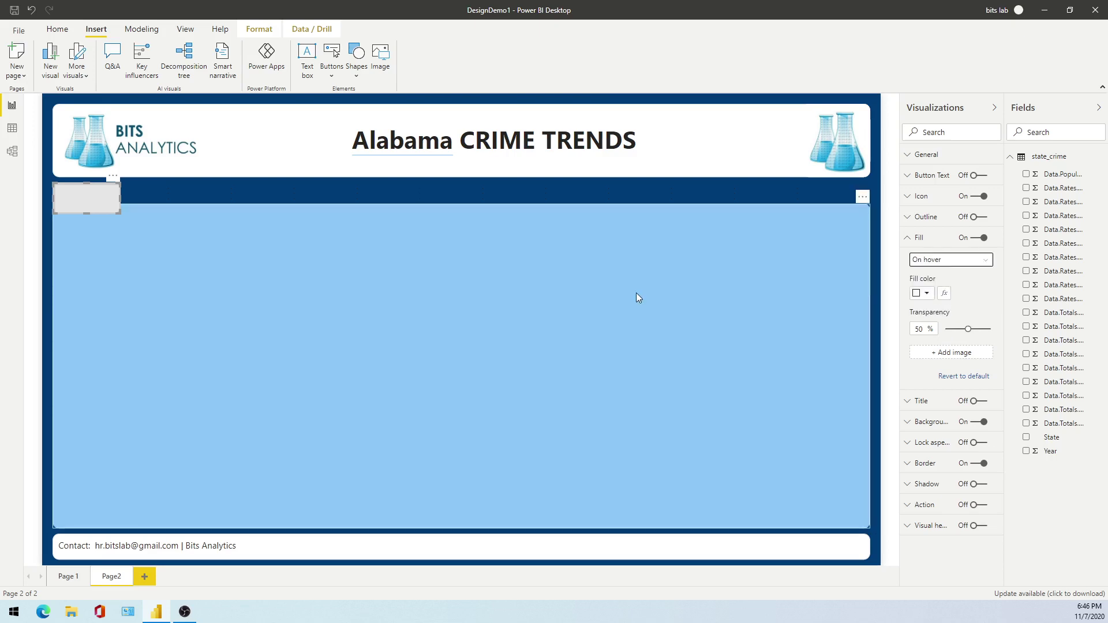
click(924, 294)
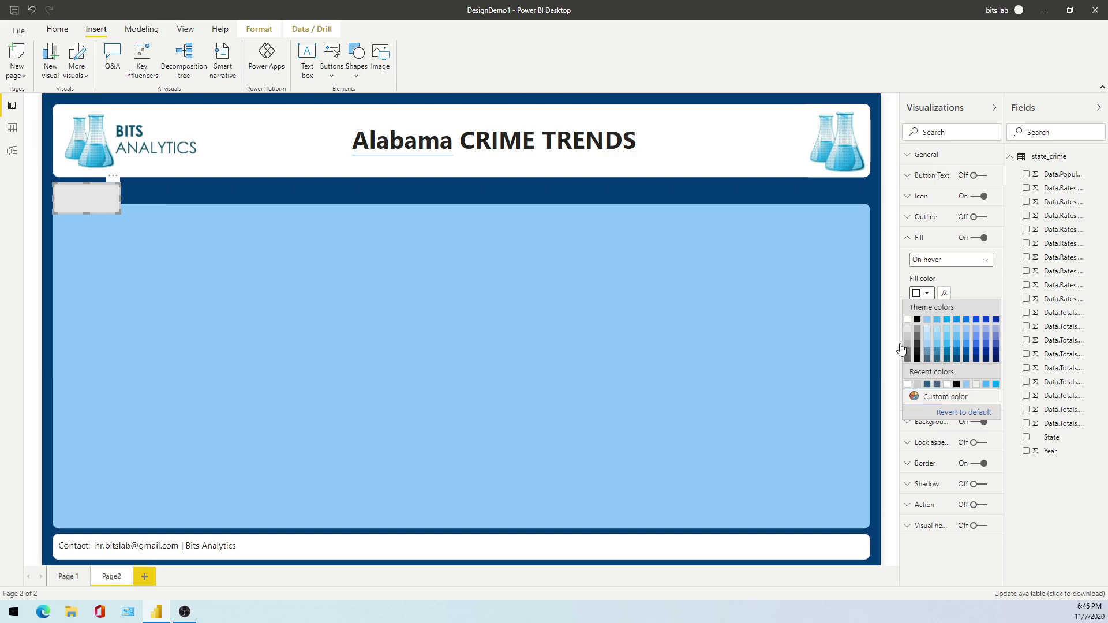
click(907, 347)
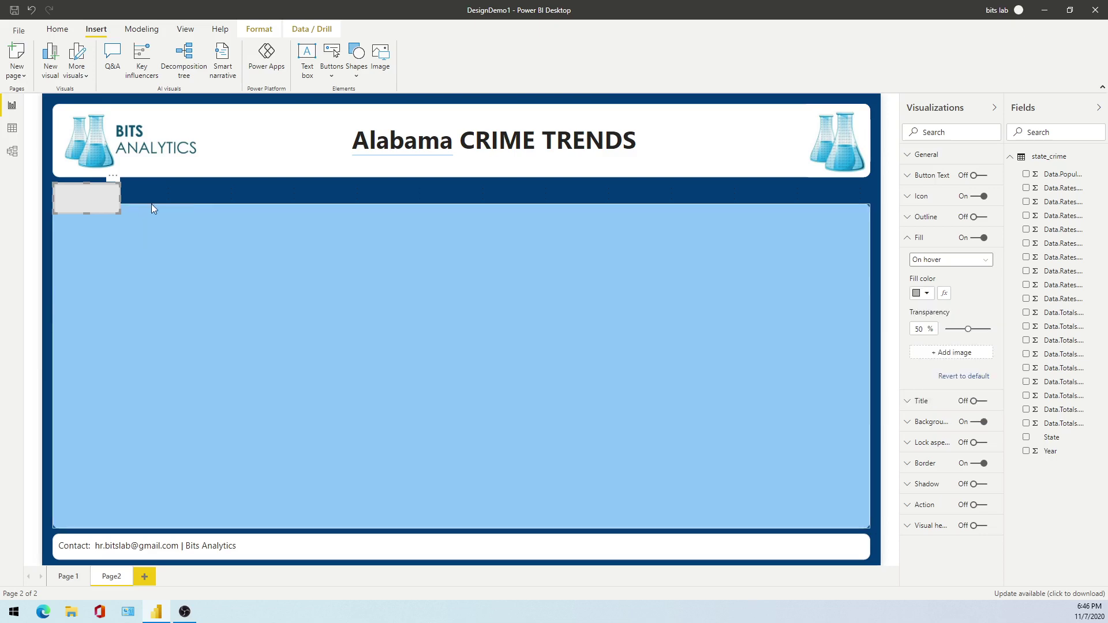
Set the border color of the small button above the light blue panel to light grey
click(89, 207)
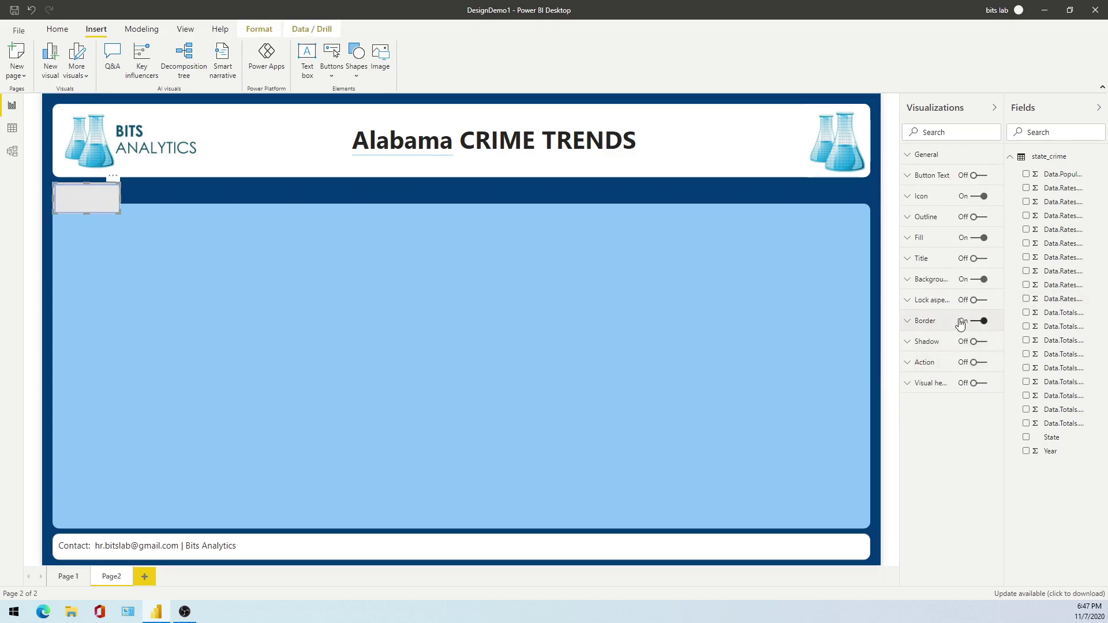
click(925, 321)
click(921, 356)
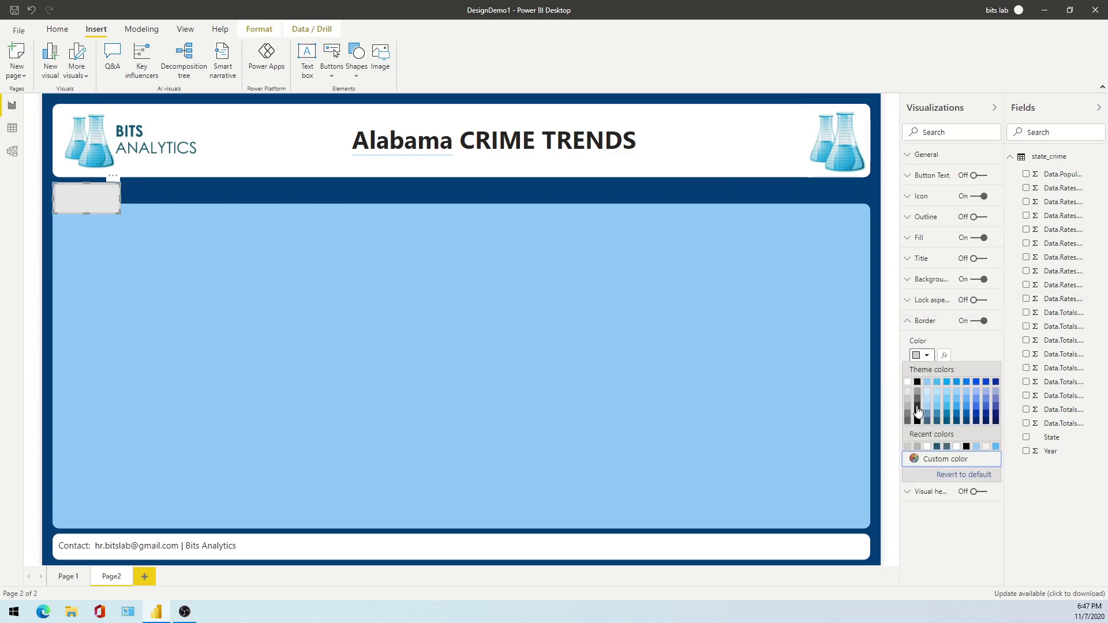
click(909, 404)
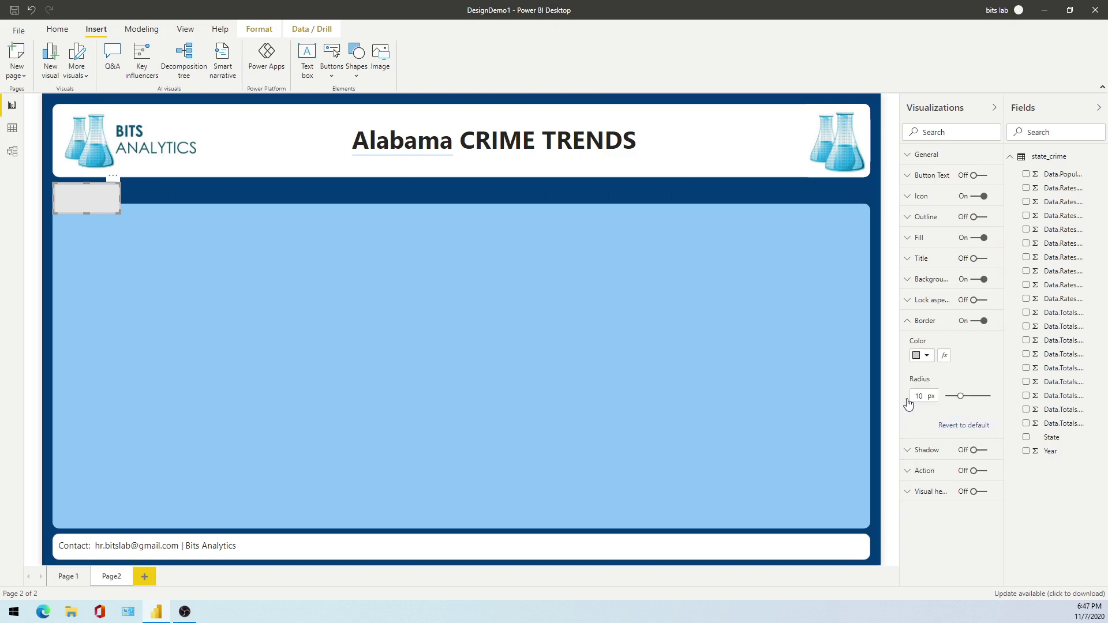
click(922, 356)
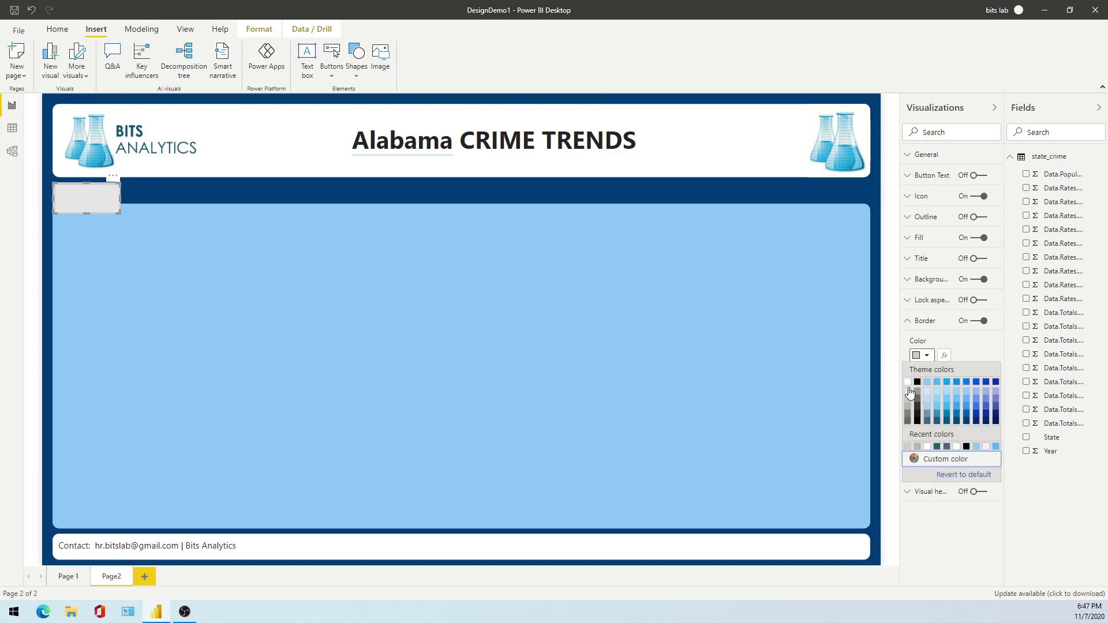
click(183, 192)
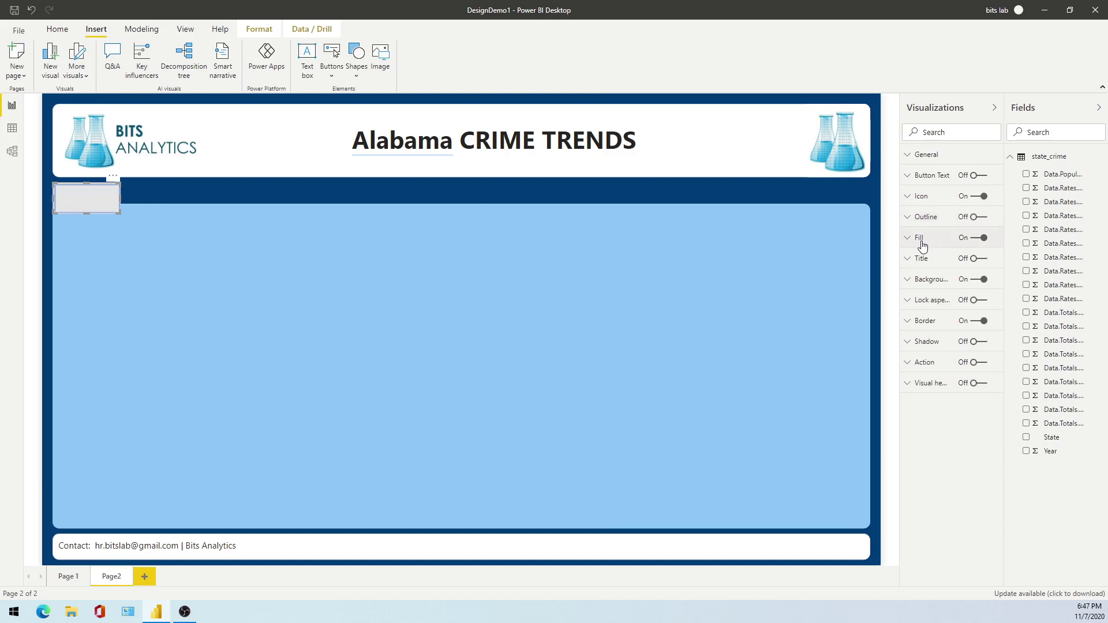
Turn off the small button's icon and turn on its button text
click(975, 197)
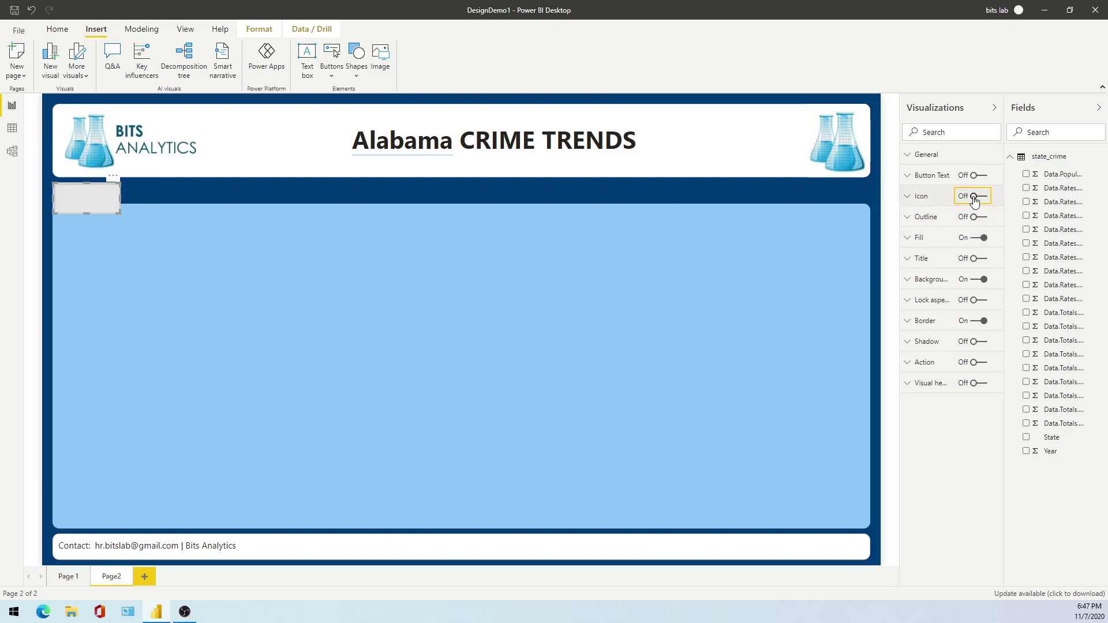
click(924, 175)
click(979, 176)
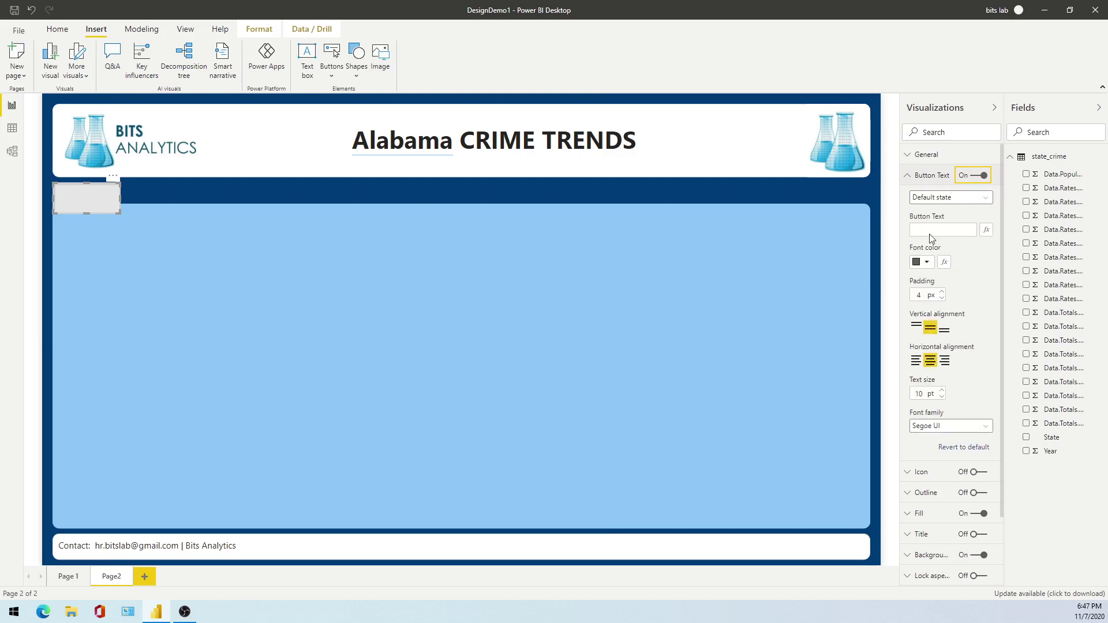
click(929, 230)
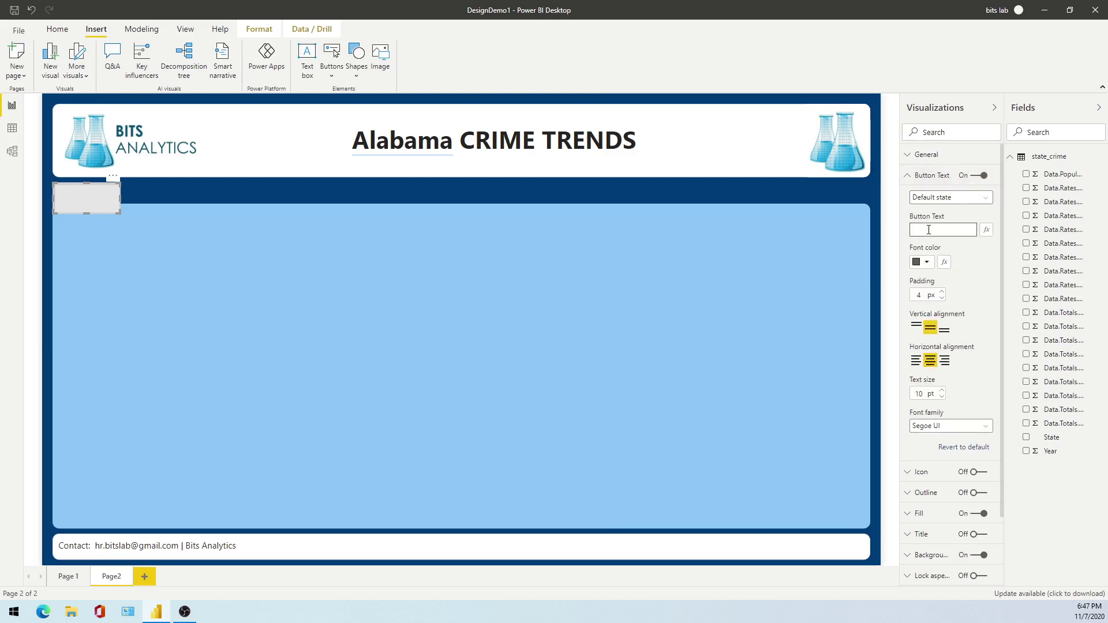
Check the tab labels on Page 1, and set the button text of Page2's small button to VIOLENT
click(67, 577)
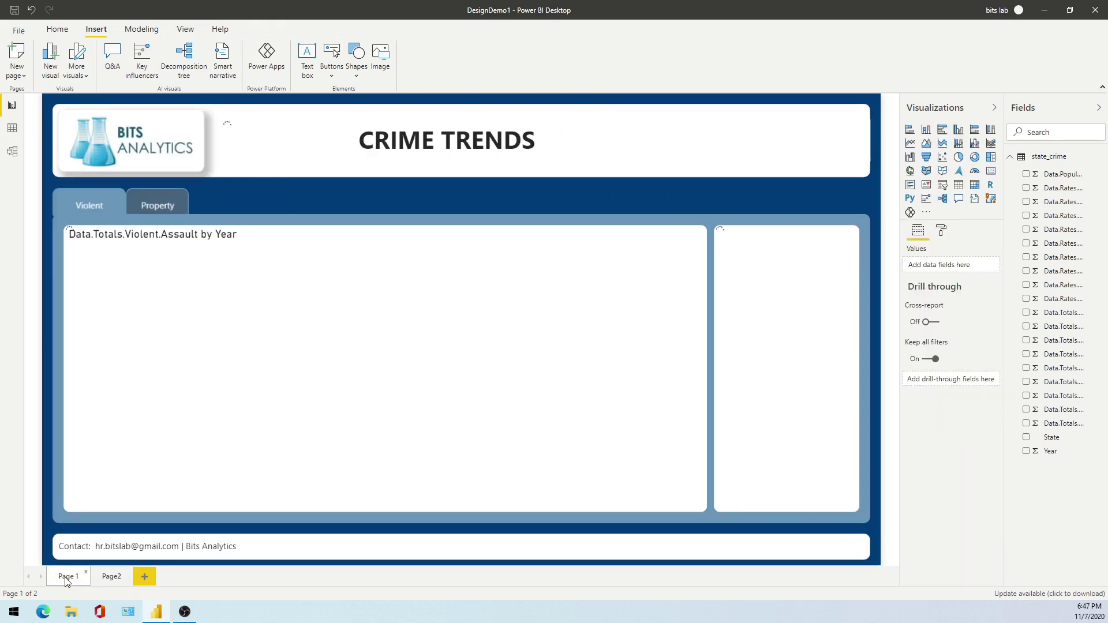
click(109, 577)
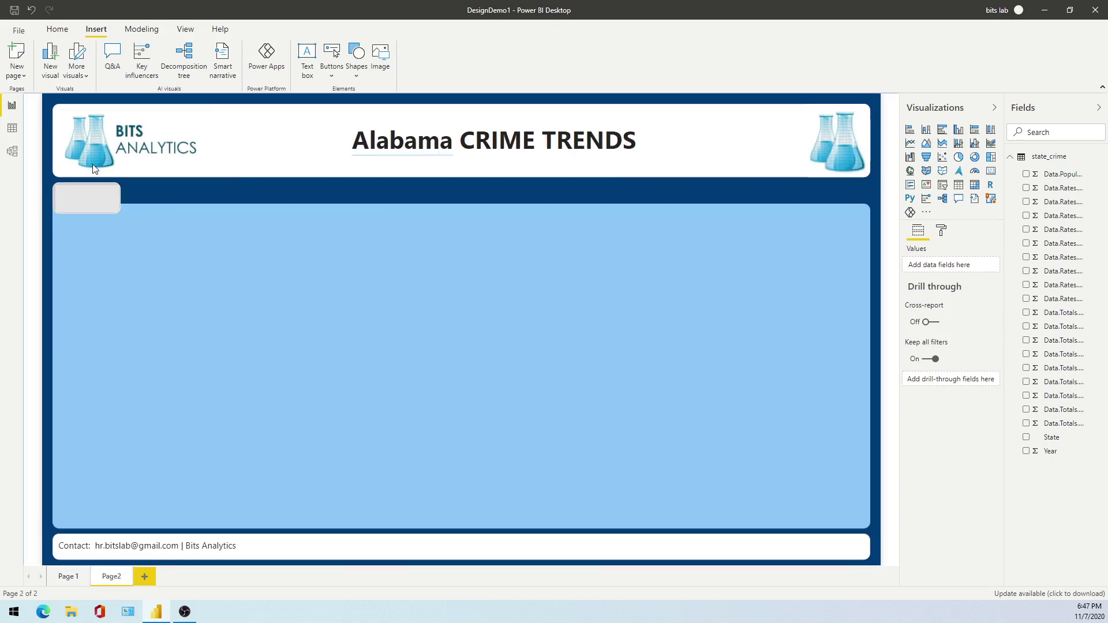
click(101, 202)
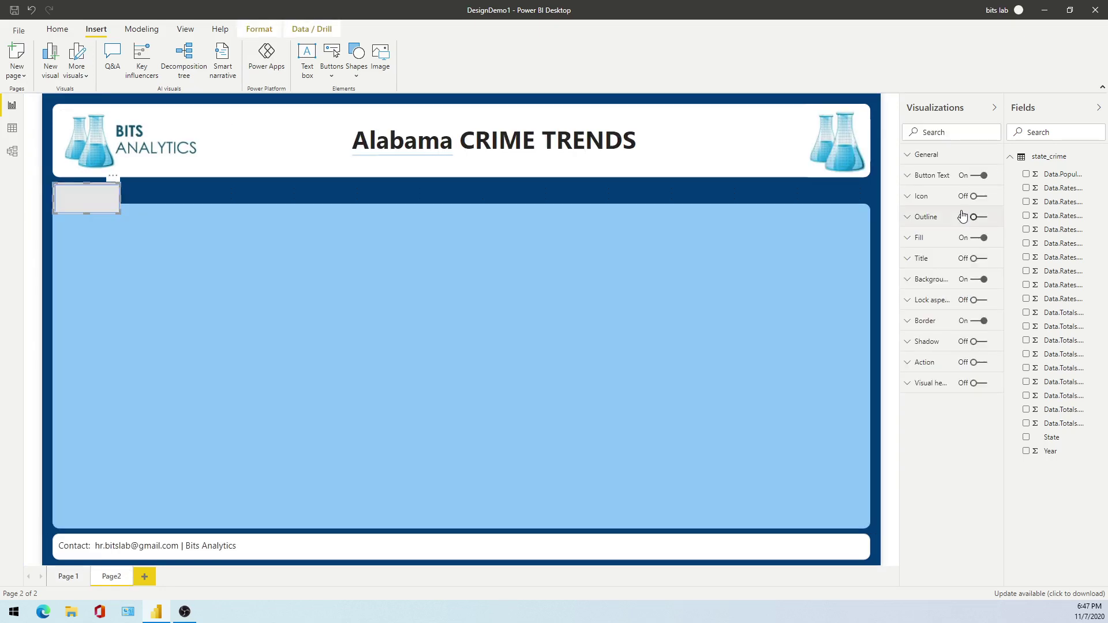
click(927, 178)
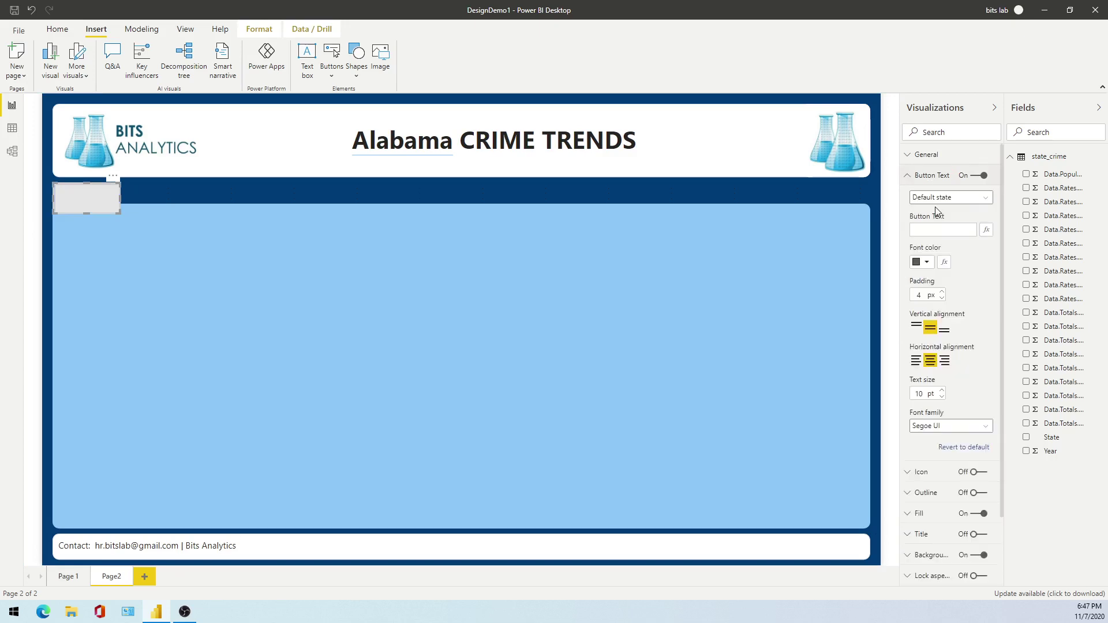
click(933, 231)
text(VIOLENT)
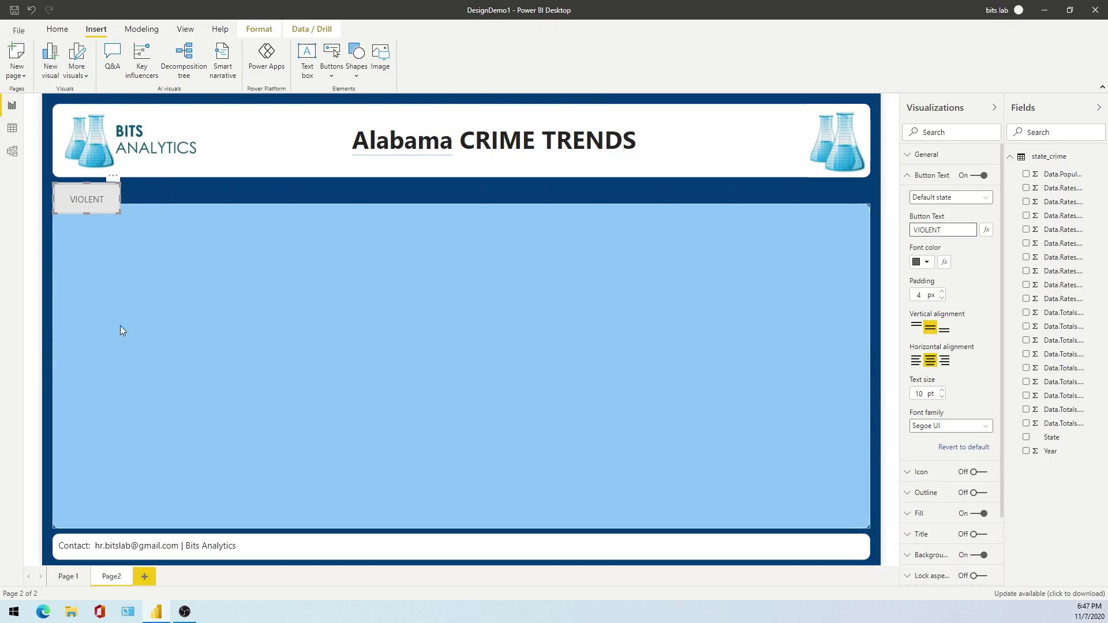
click(109, 242)
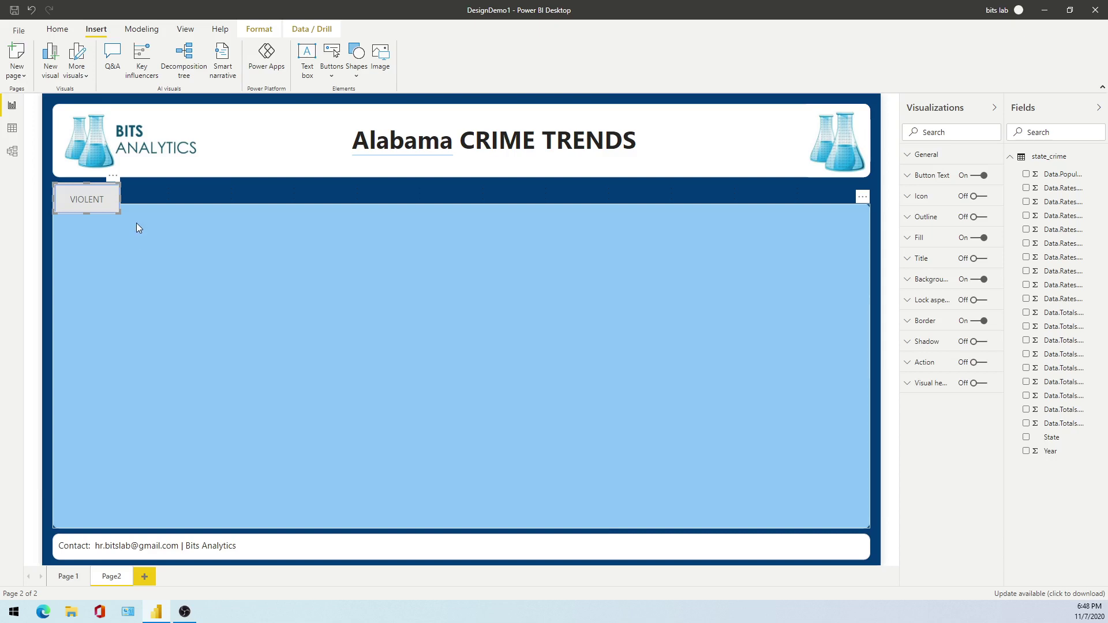
Duplicate the VIOLENT button and place the copy directly beside the original above the light blue panel
key(ctrl+c)
key(ctrl+v)
drag(62, 194, 138, 196)
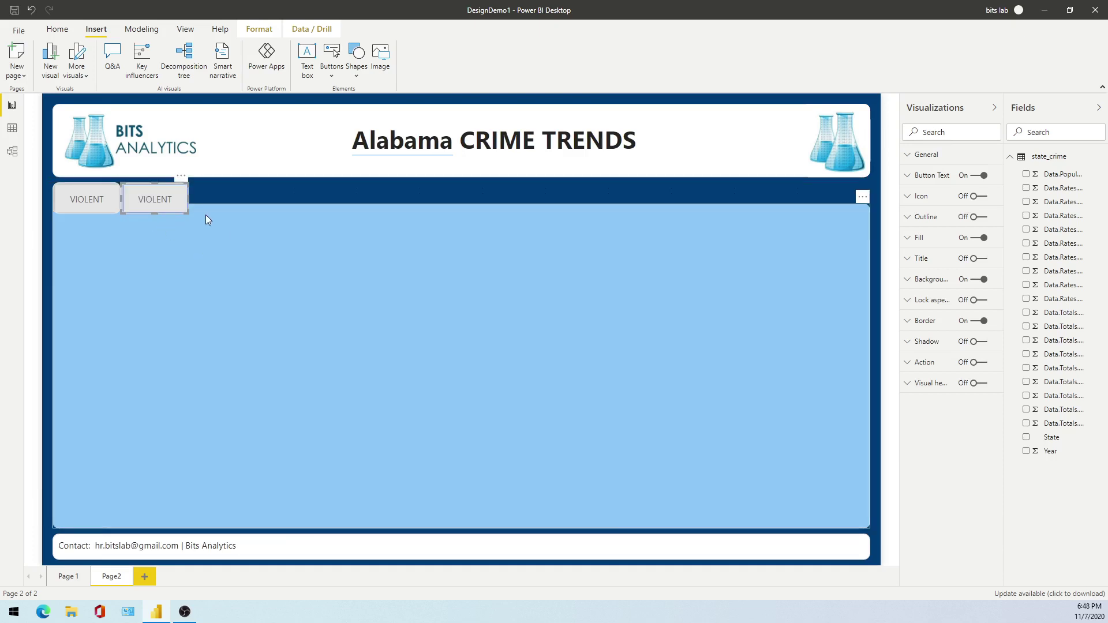
click(215, 215)
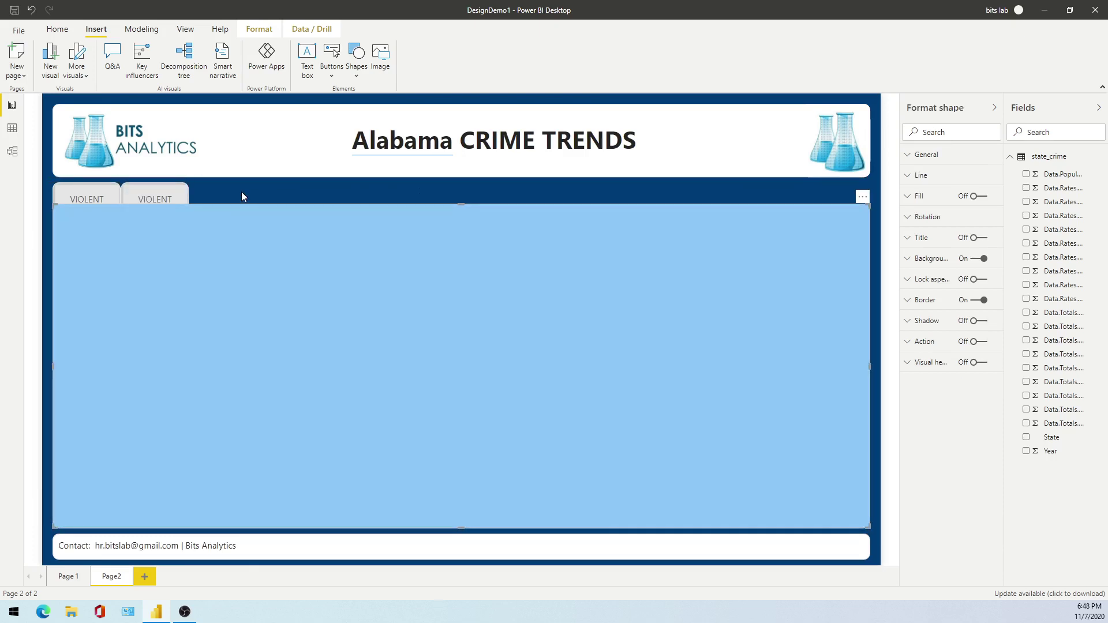
key(Escape)
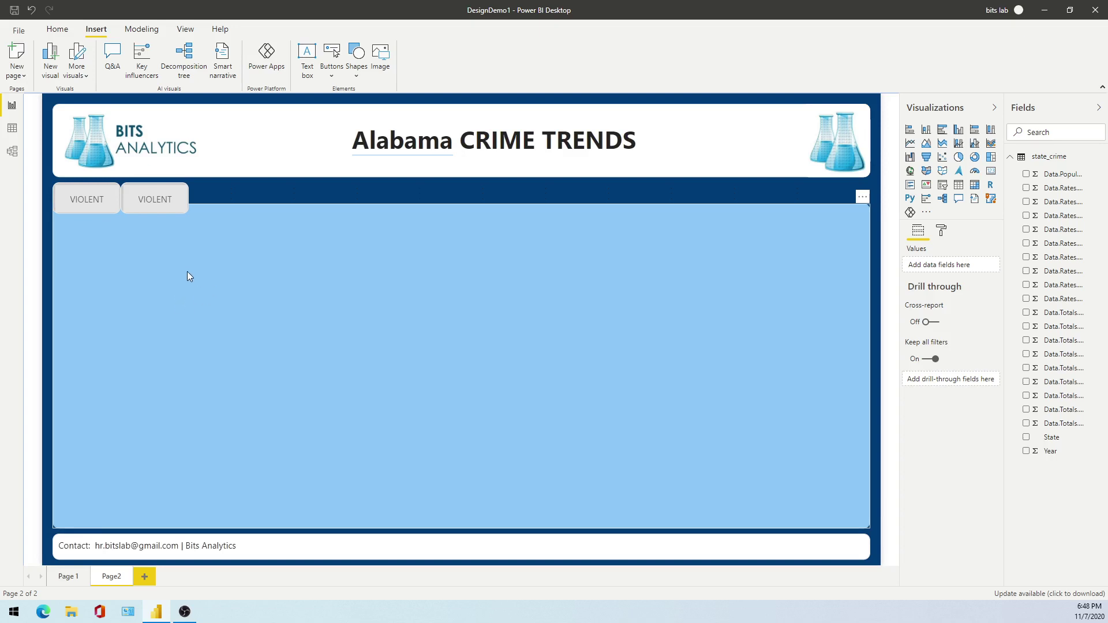
Copy the light blue panel's formatting onto both VIOLENT buttons with the Format painter
click(94, 212)
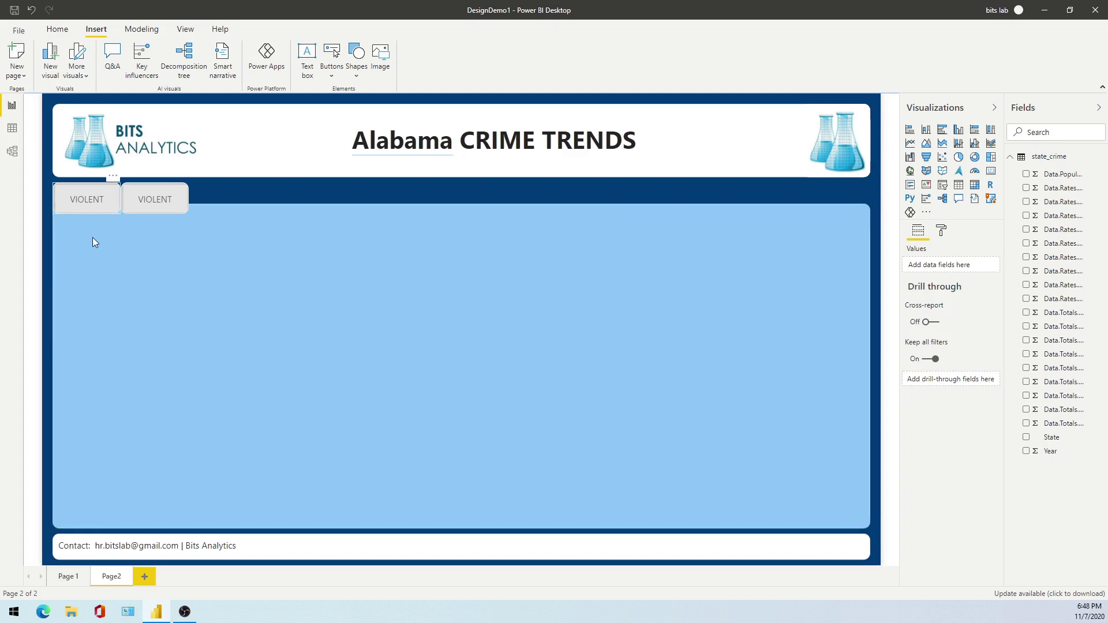
click(56, 30)
click(59, 75)
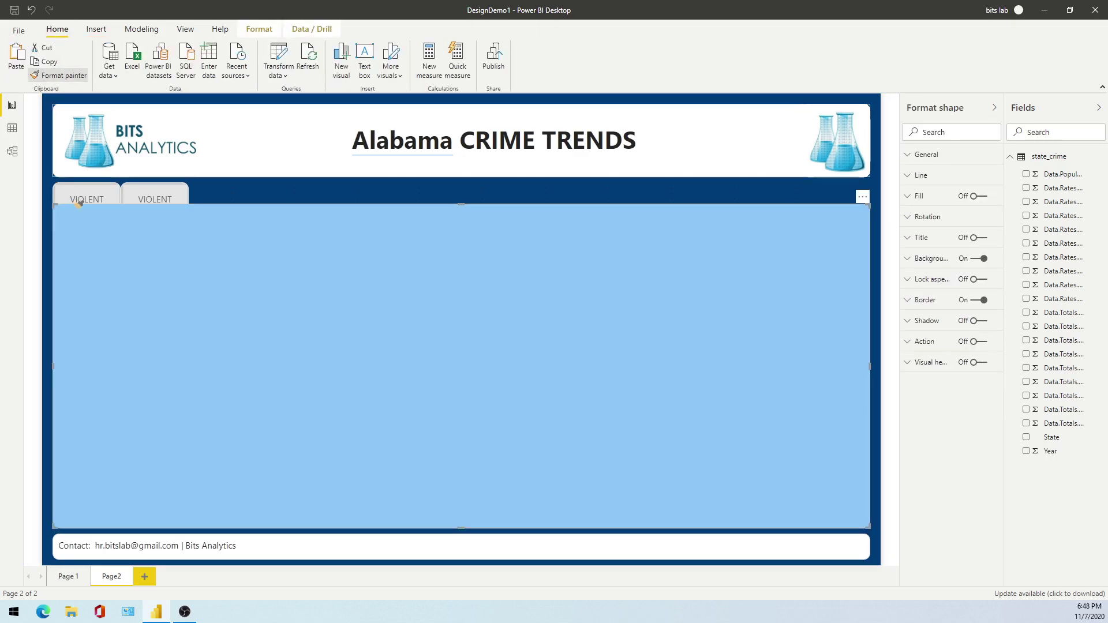
click(79, 201)
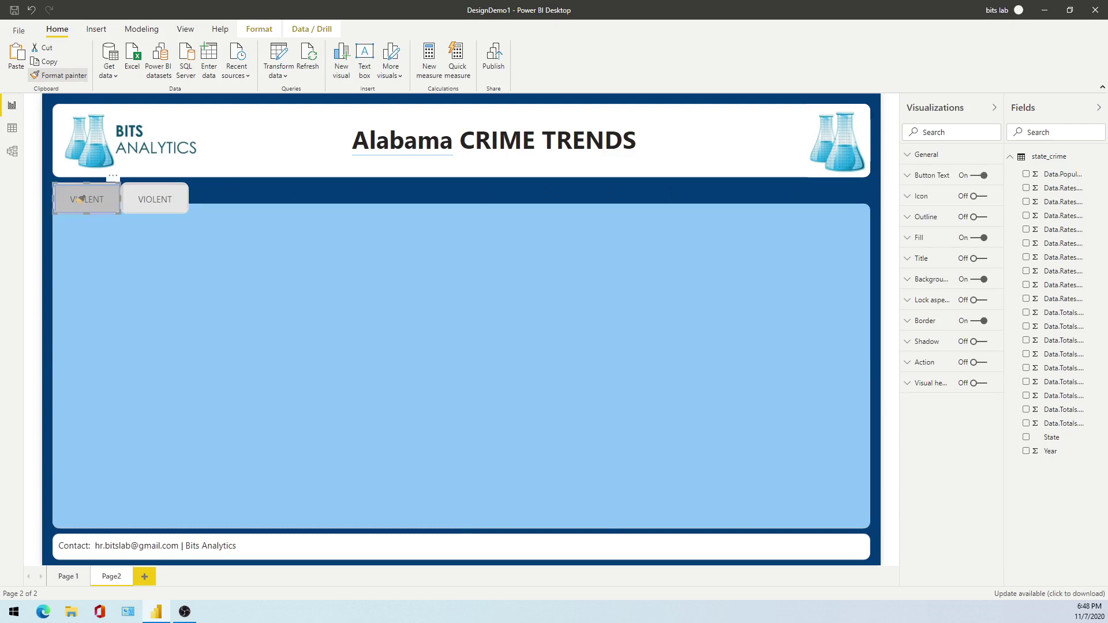
click(125, 267)
click(59, 75)
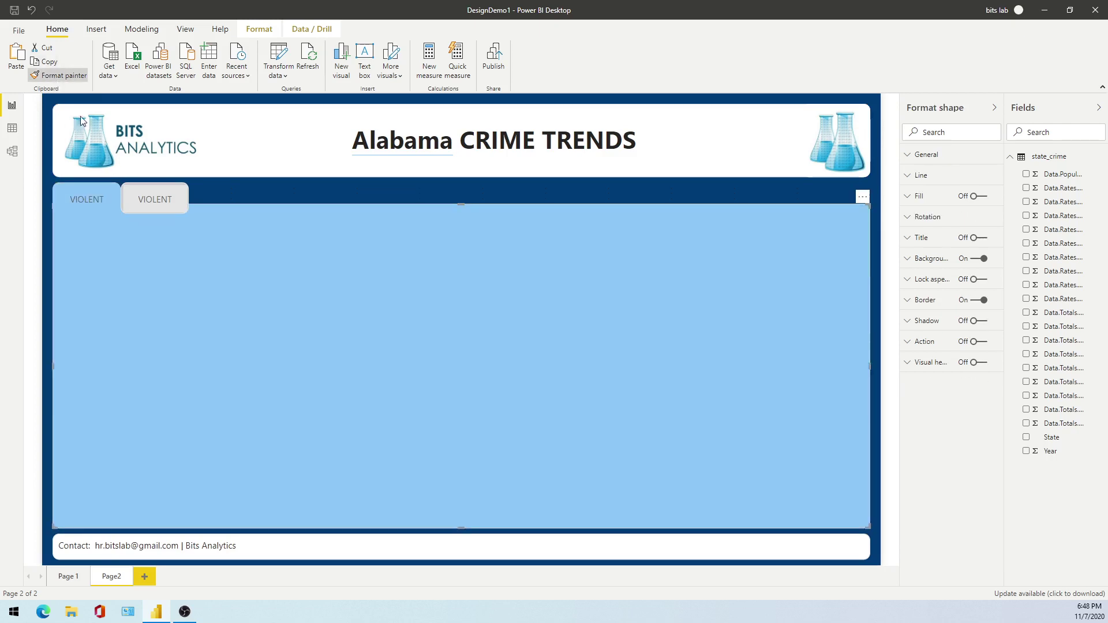
click(158, 201)
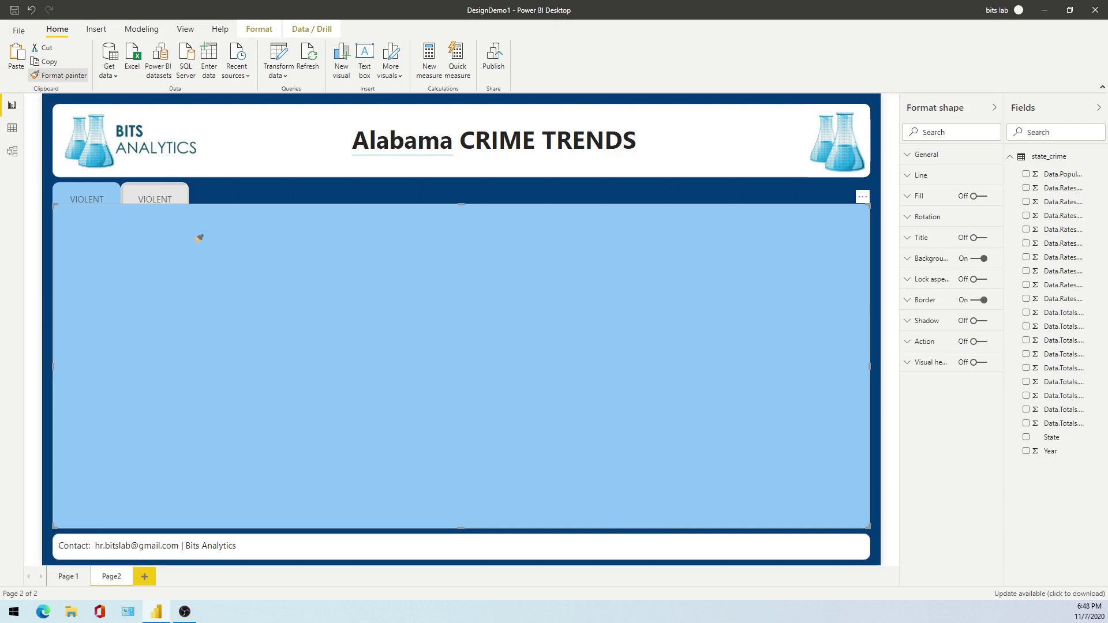
click(172, 196)
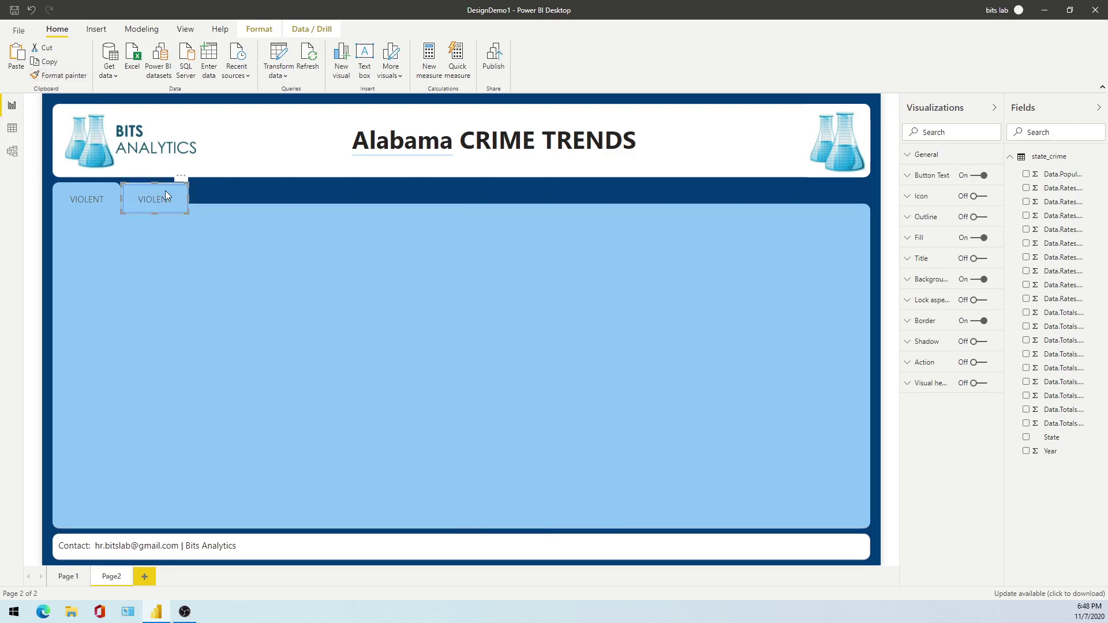
click(212, 194)
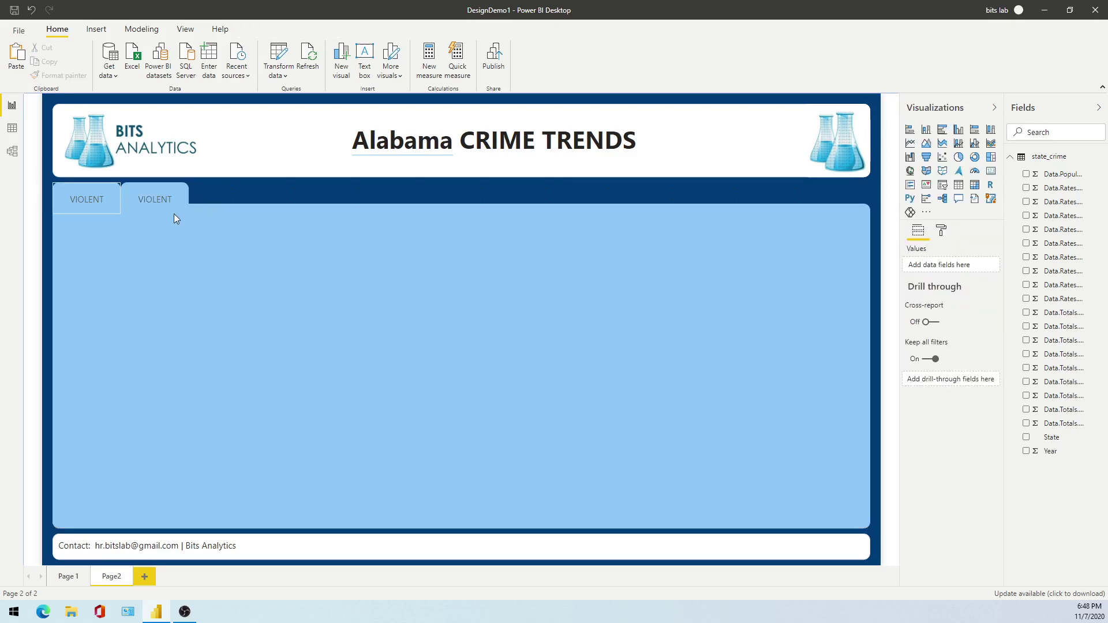
Set the second VIOLENT button's background color to light grey
click(141, 198)
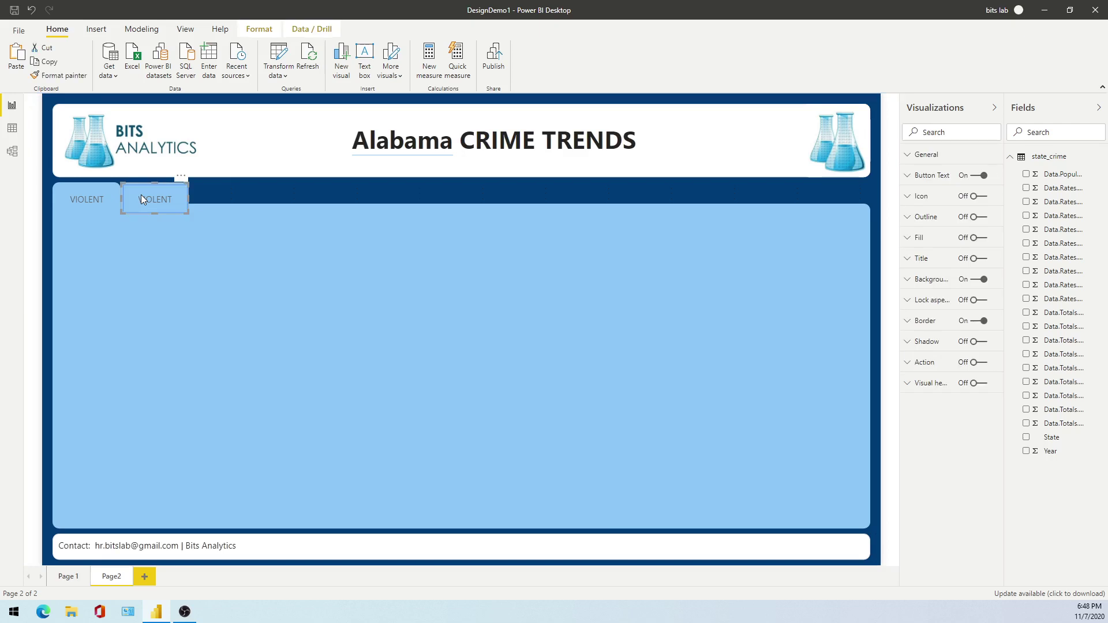
drag(140, 195, 164, 195)
click(917, 280)
click(922, 313)
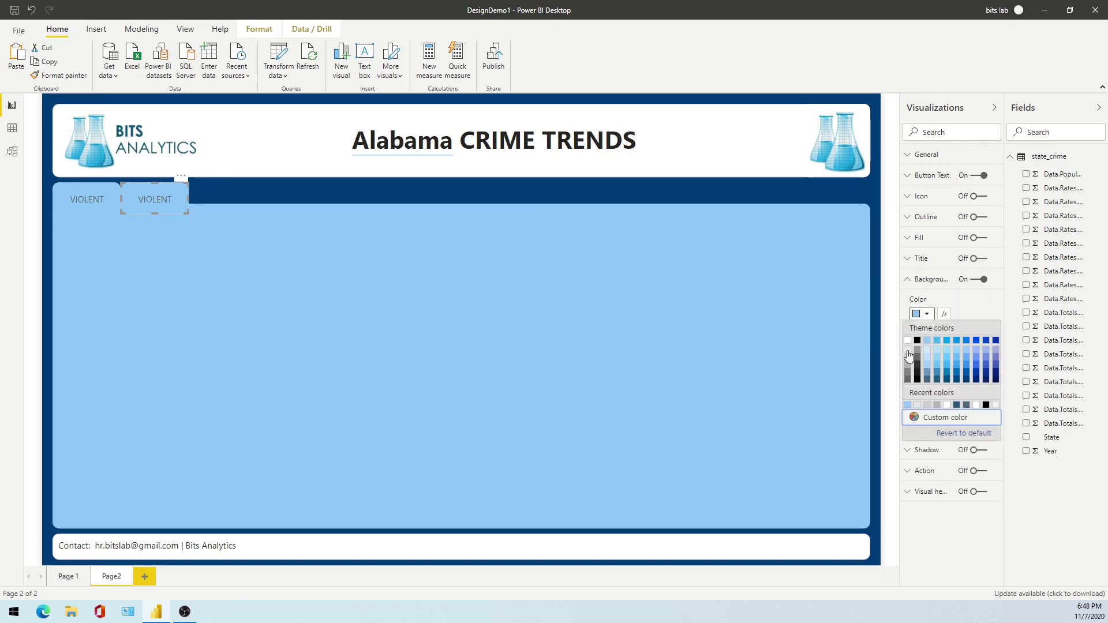
click(908, 353)
Set the first VIOLENT button's background color to the same light grey as the second button
click(93, 202)
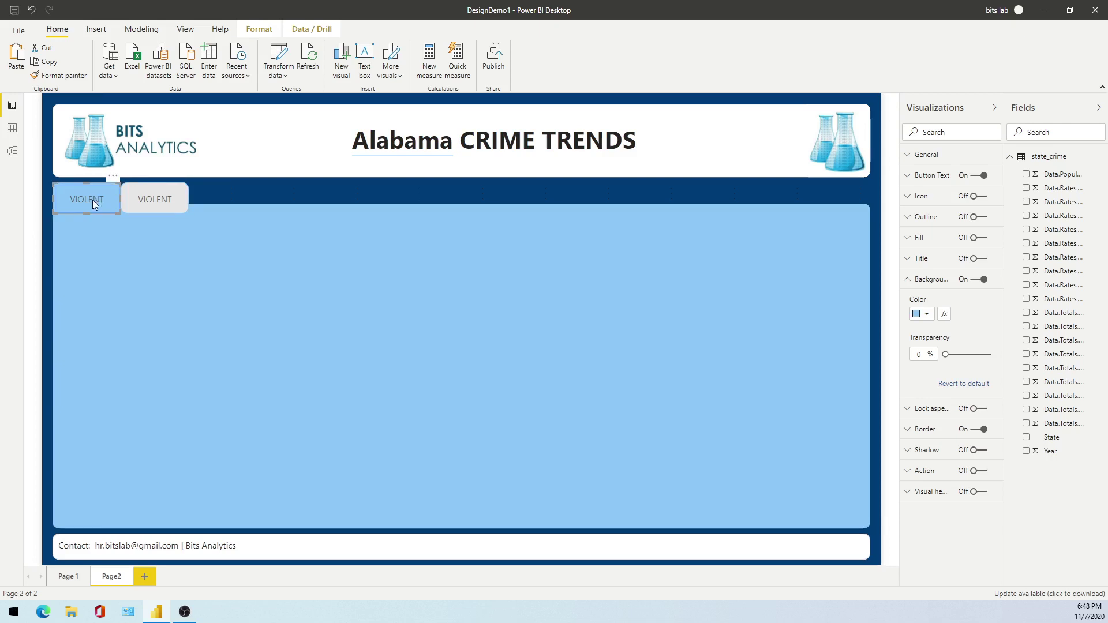
drag(90, 211, 96, 203)
click(924, 315)
click(908, 340)
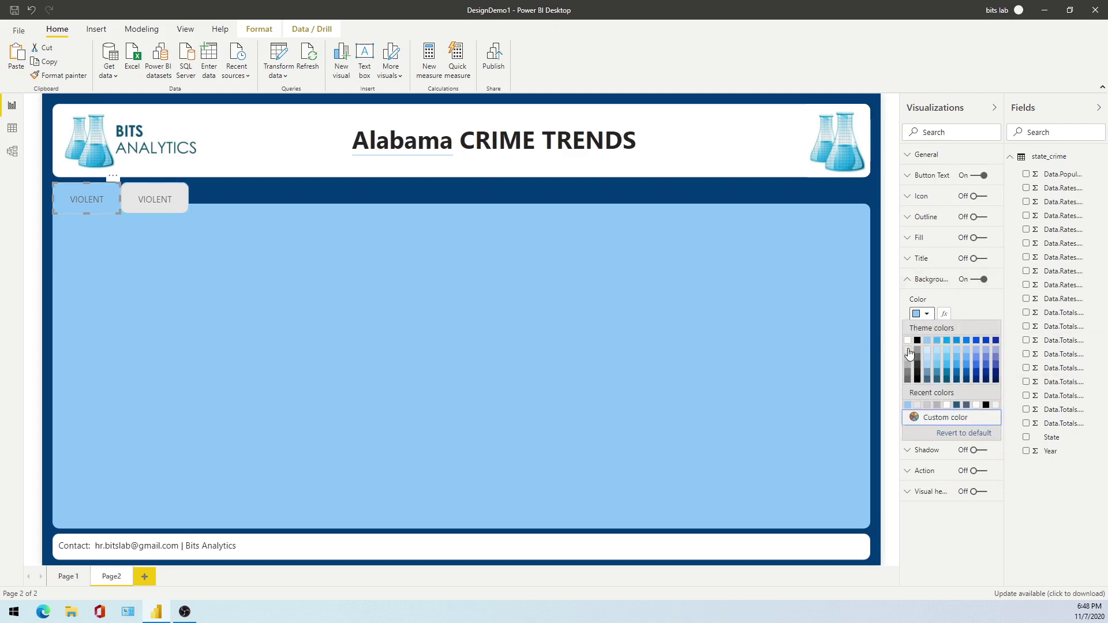
click(238, 262)
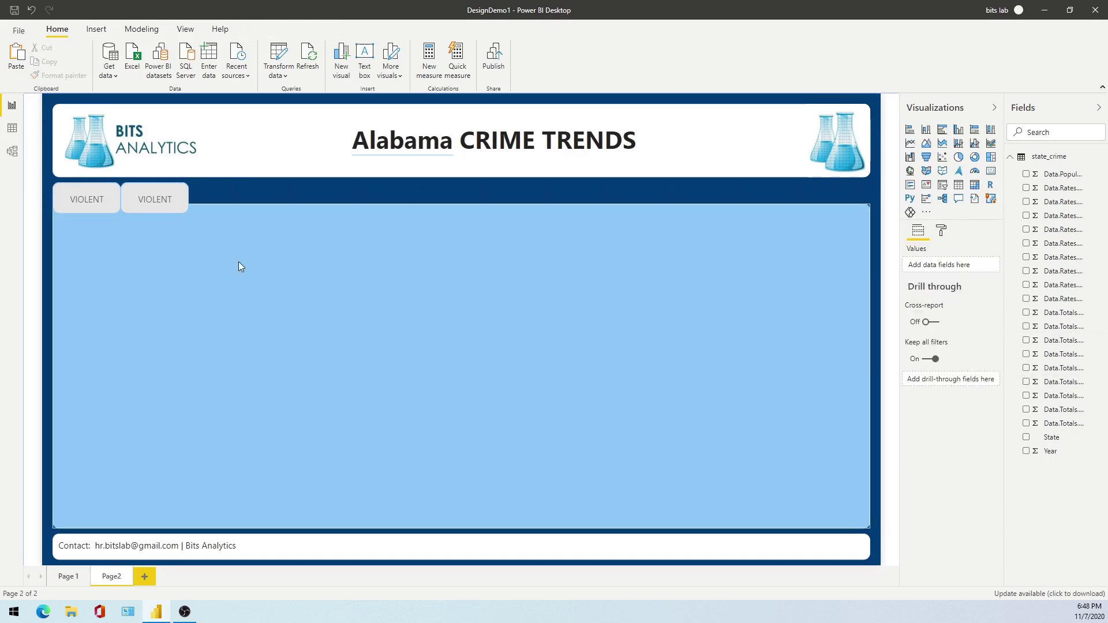
Lower the upper edge of the light blue panel slightly so more of the VIOLENT buttons shows above it
click(223, 223)
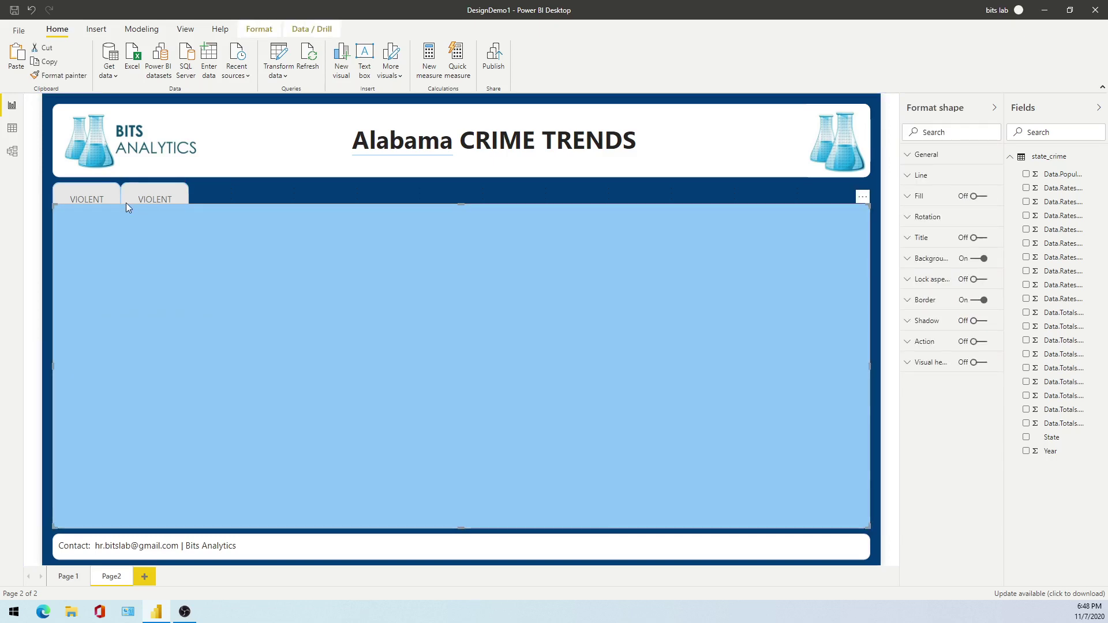
drag(460, 206, 464, 209)
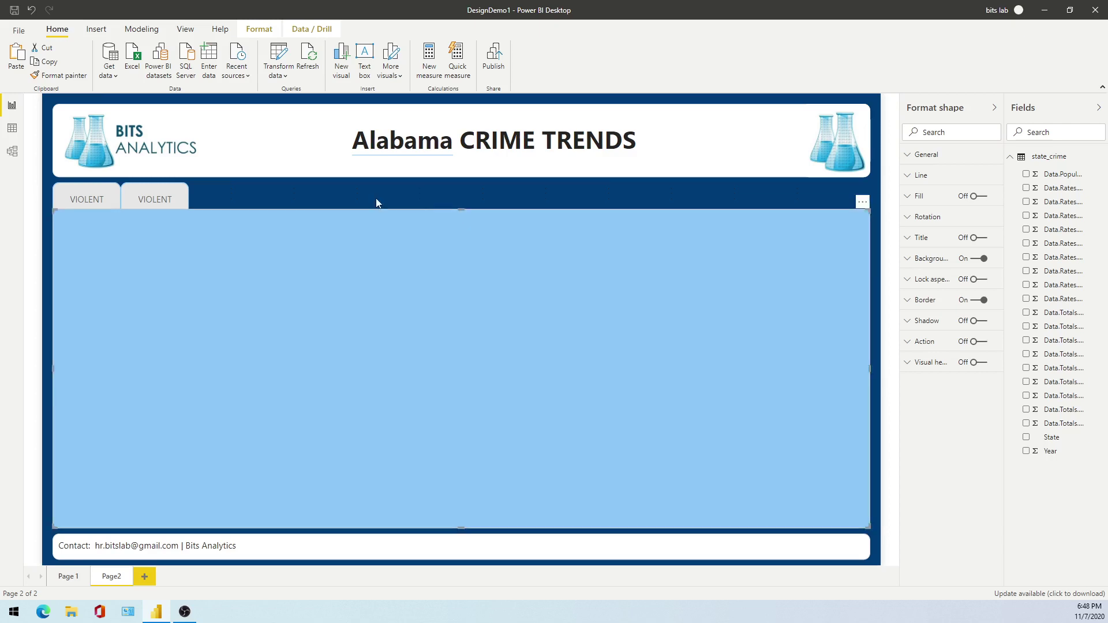
click(309, 201)
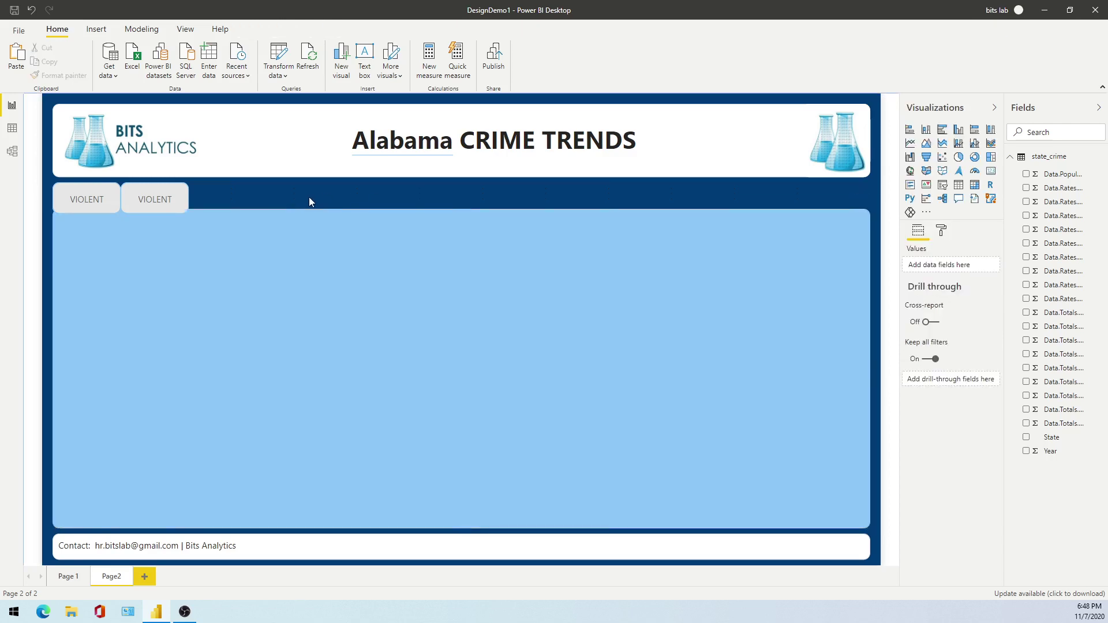
Stretch the two VIOLENT buttons slightly downward over the light blue panel's upper edge
click(91, 215)
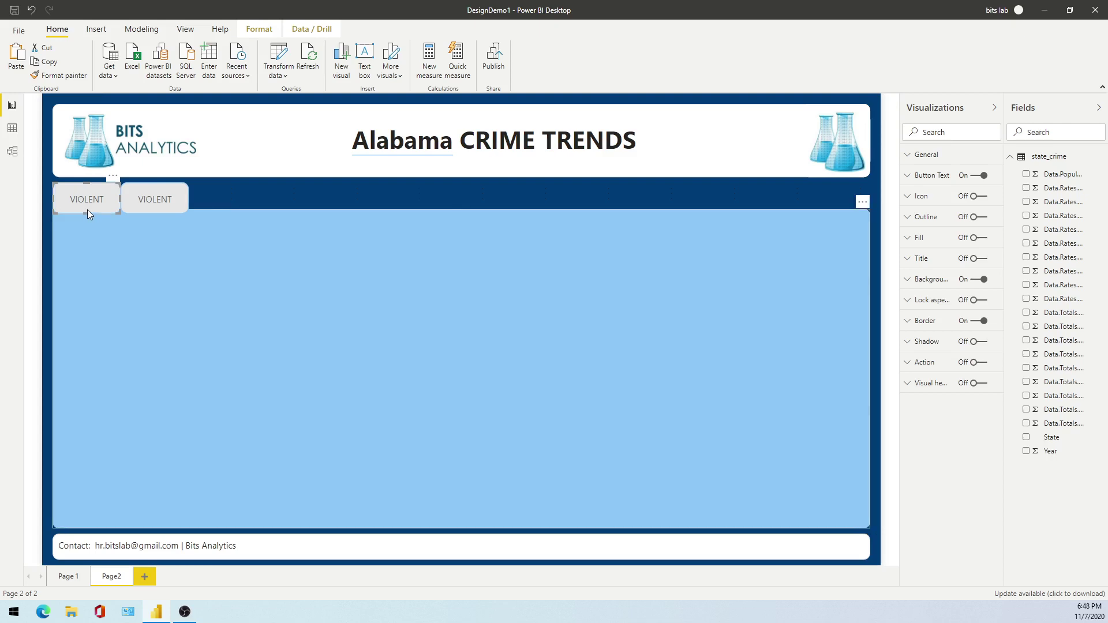
click(85, 200)
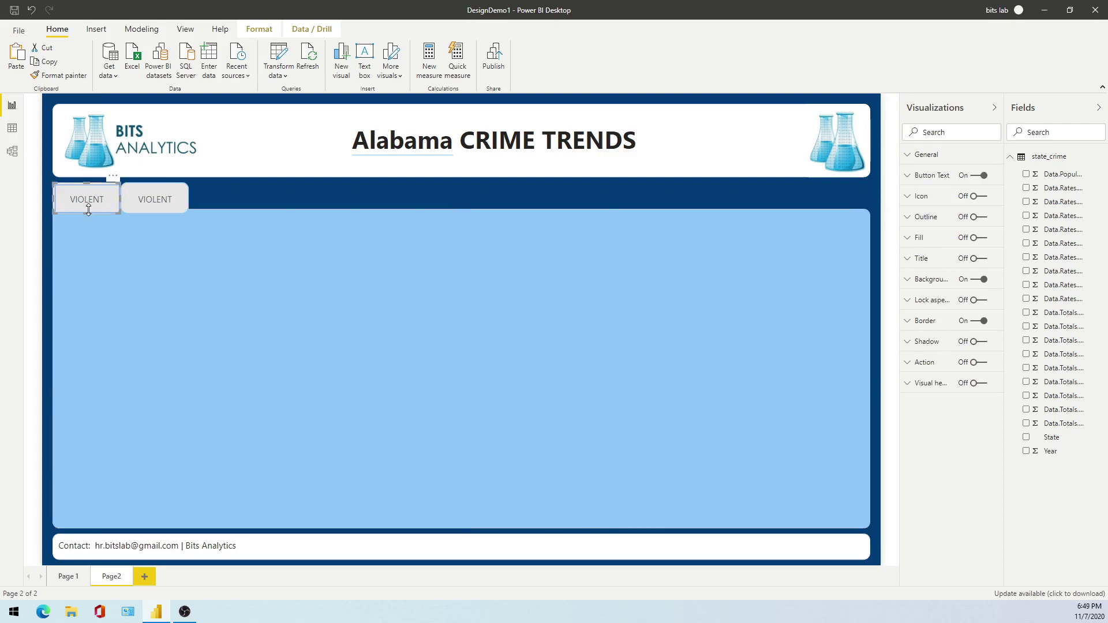
drag(89, 213, 165, 206)
click(151, 215)
Move the grey VIOLENT button aside to expose the blue VIOLENT button behind it, and undo the move
key(ctrl+c)
key(ctrl+v)
click(123, 205)
mouse_move(97, 213)
mouse_down()
mouse_move(103, 247)
mouse_move(88, 218)
mouse_up()
click(81, 207)
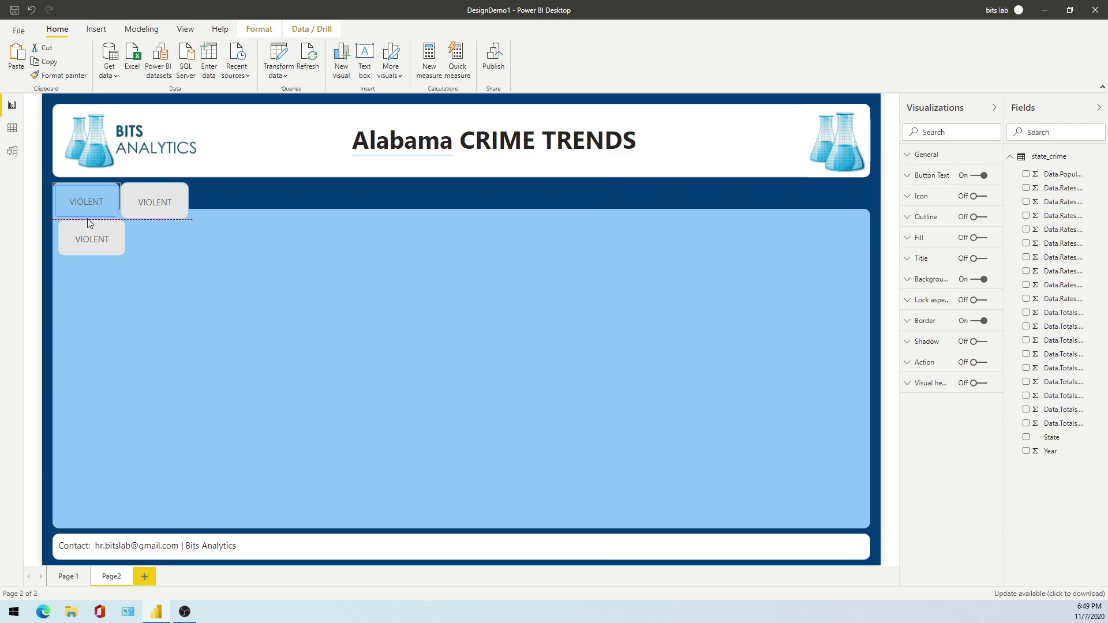
key(ctrl+z)
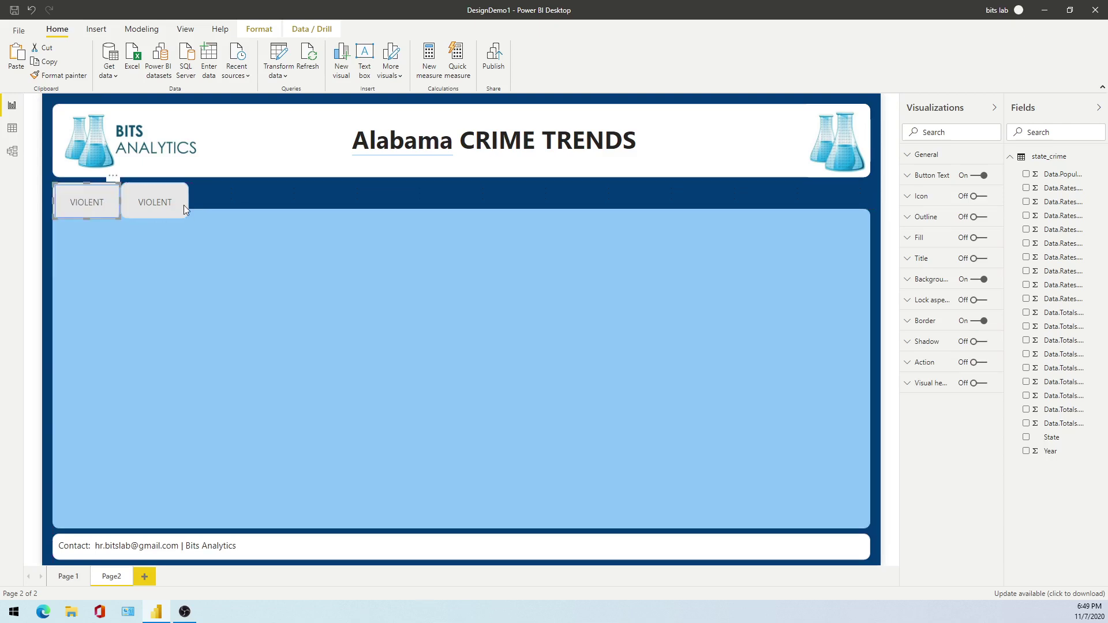
Check the tab labels on Page 1 and change the second grey button's text on Page2 to PROPERTY
click(166, 215)
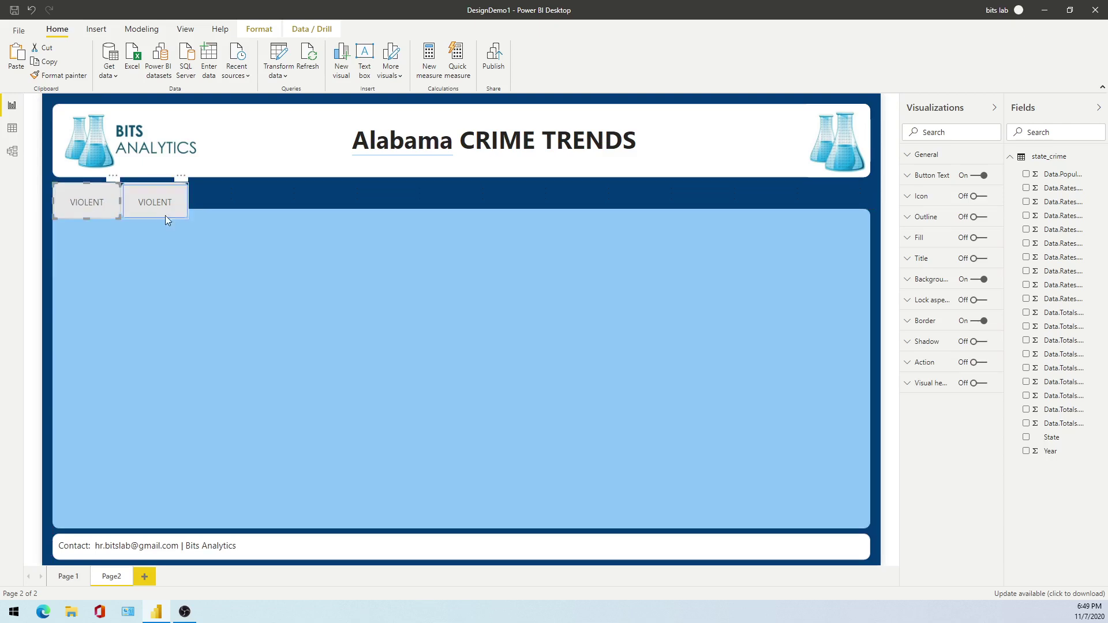
click(112, 577)
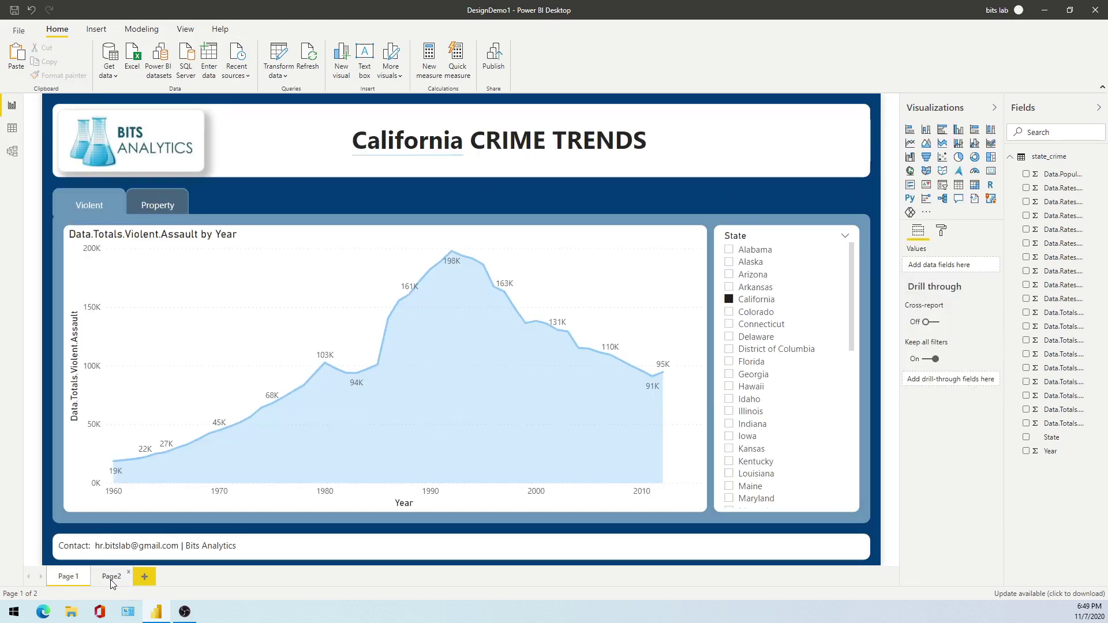
click(112, 577)
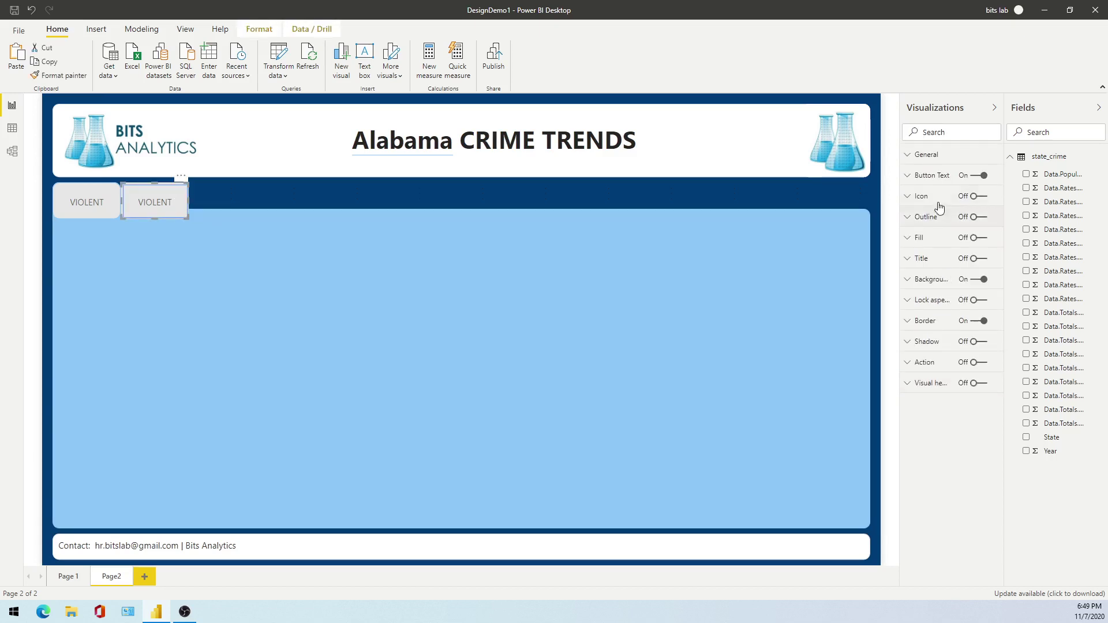
click(928, 183)
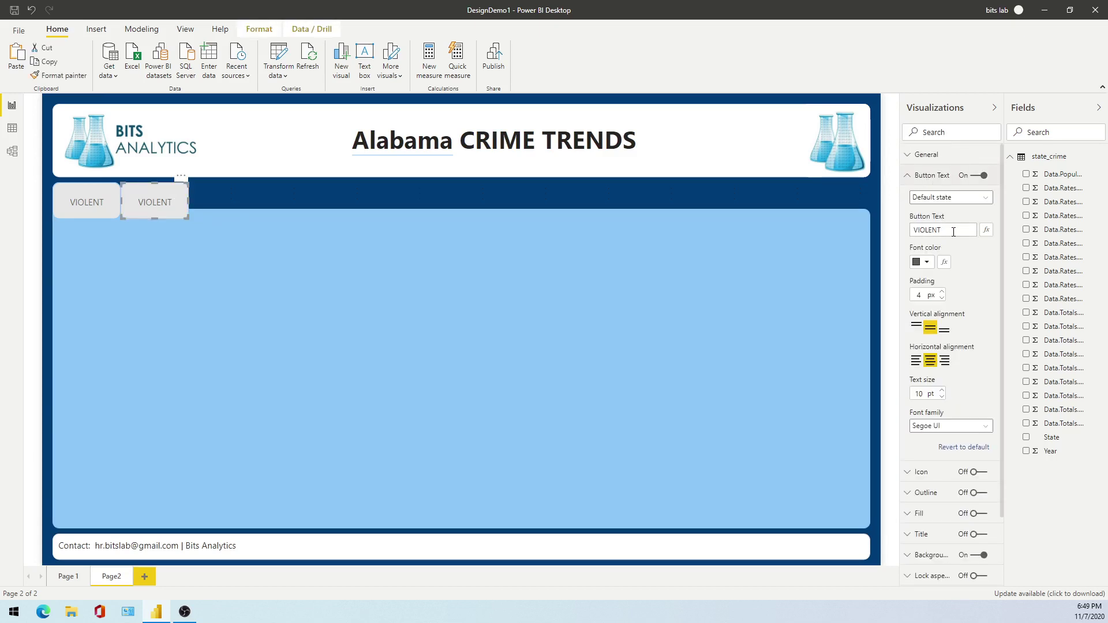
double_click(944, 230)
text(PROPERTY)
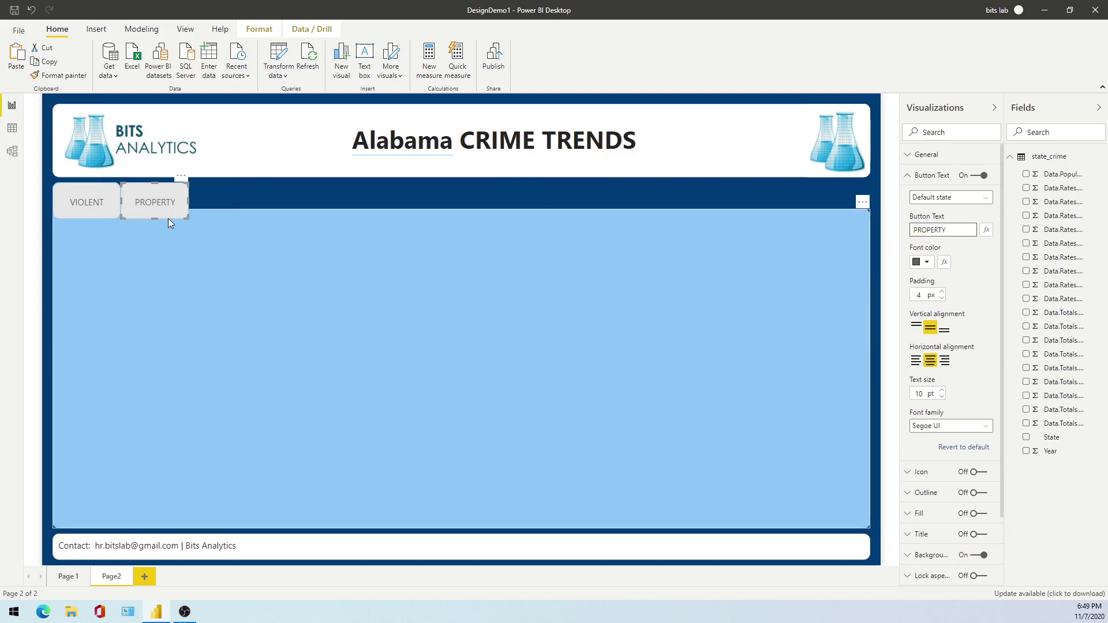
Set the text of the blue button behind the grey PROPERTY button to PROPERTY and place the grey button back over it
key(ctrl+z)
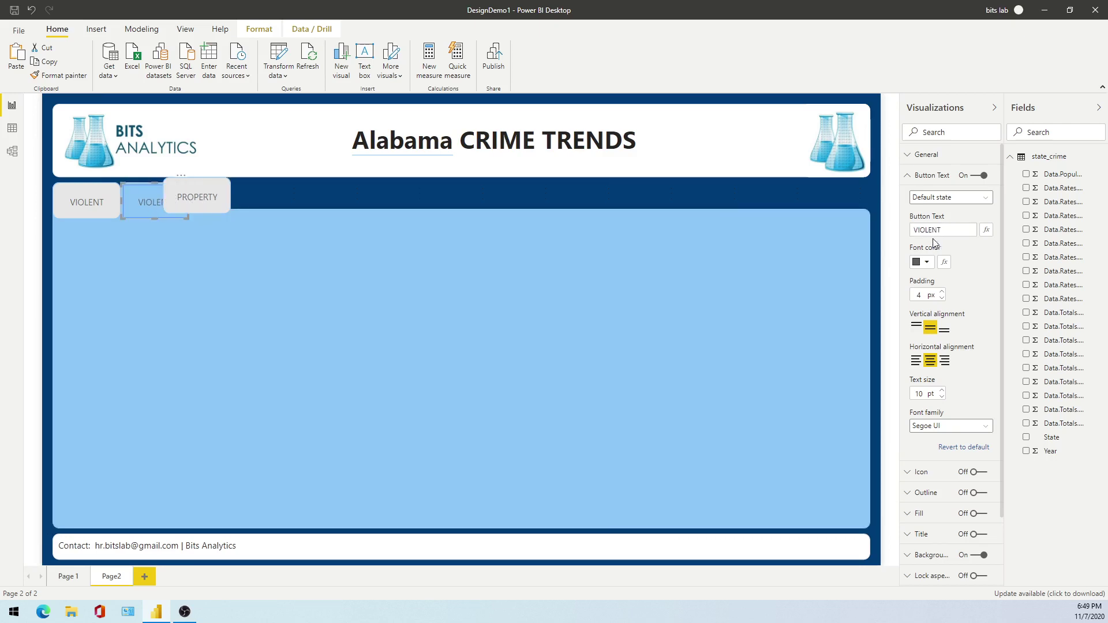
double_click(950, 230)
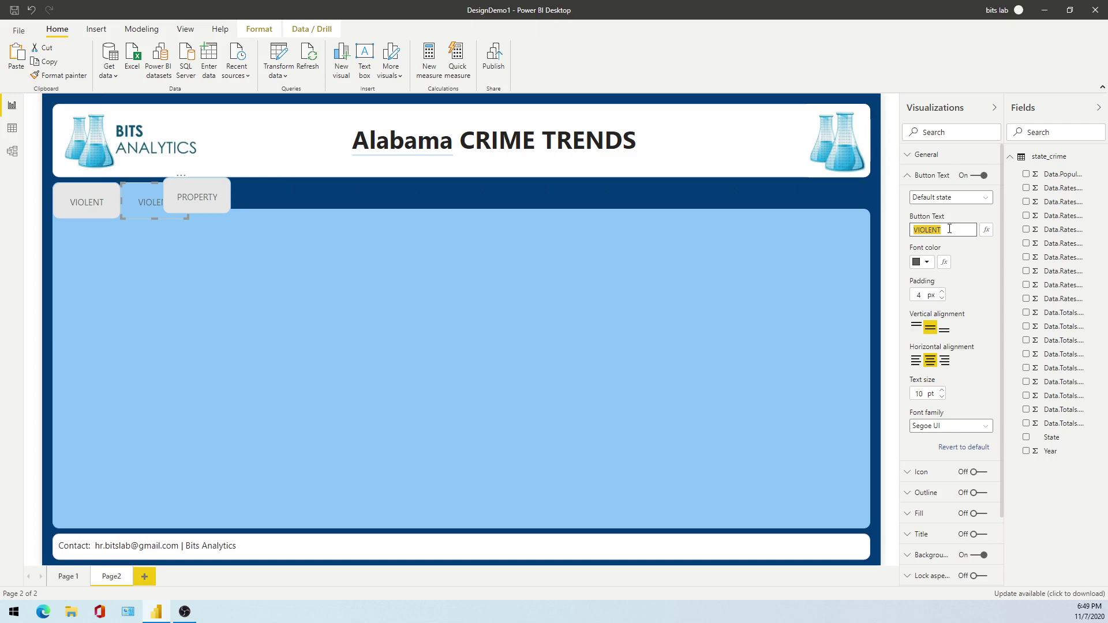
text(PROPERTY)
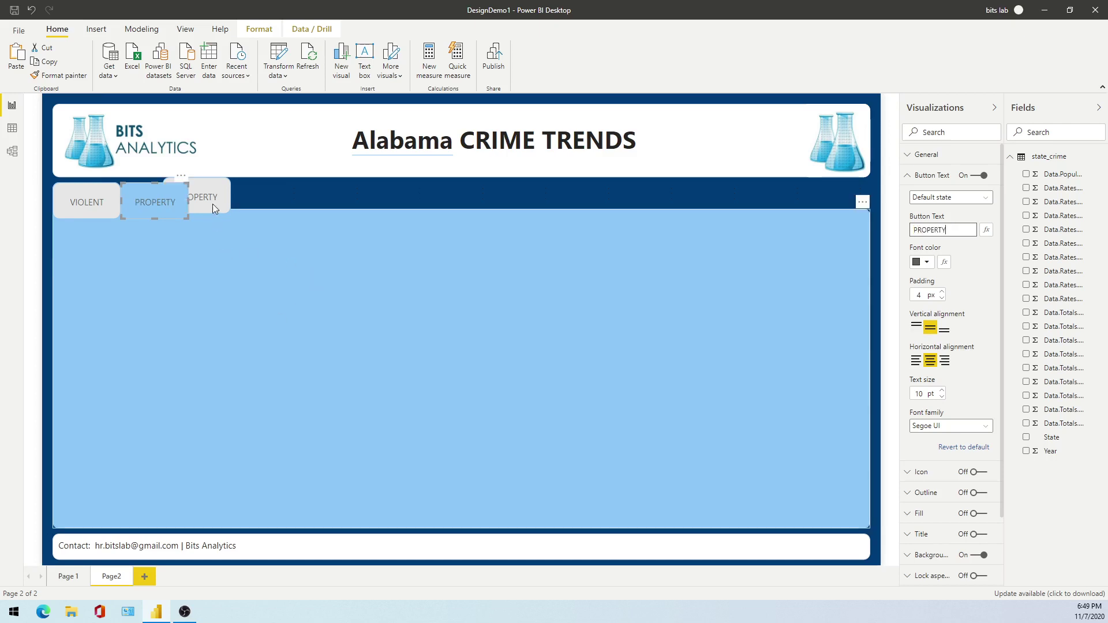
drag(210, 179, 171, 196)
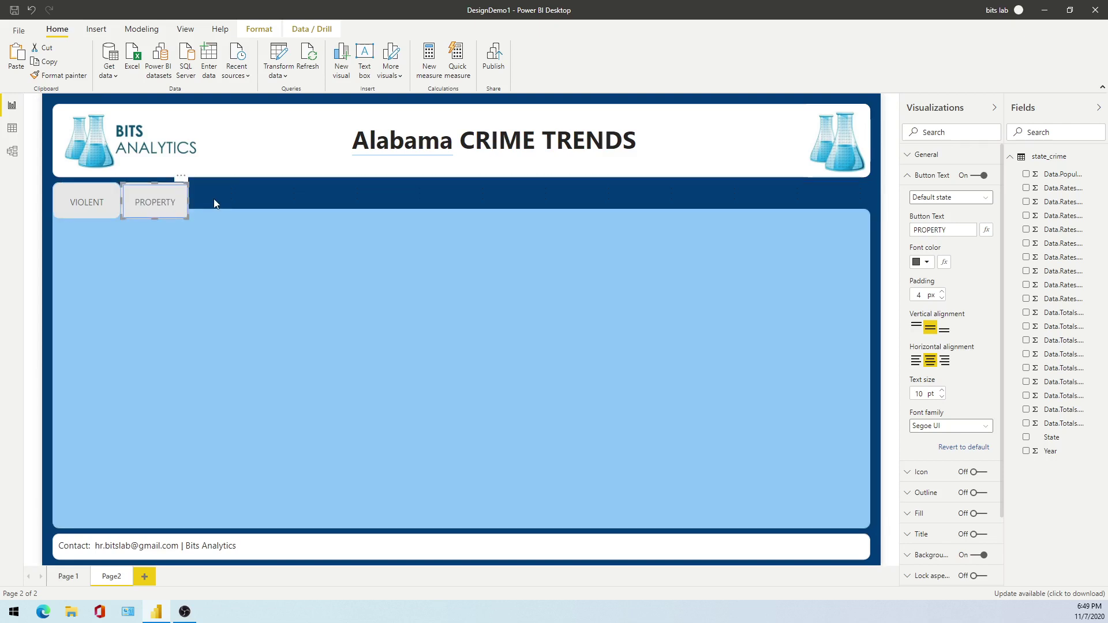
Deselect the button and show the Bookmarks and Selection panes
click(144, 258)
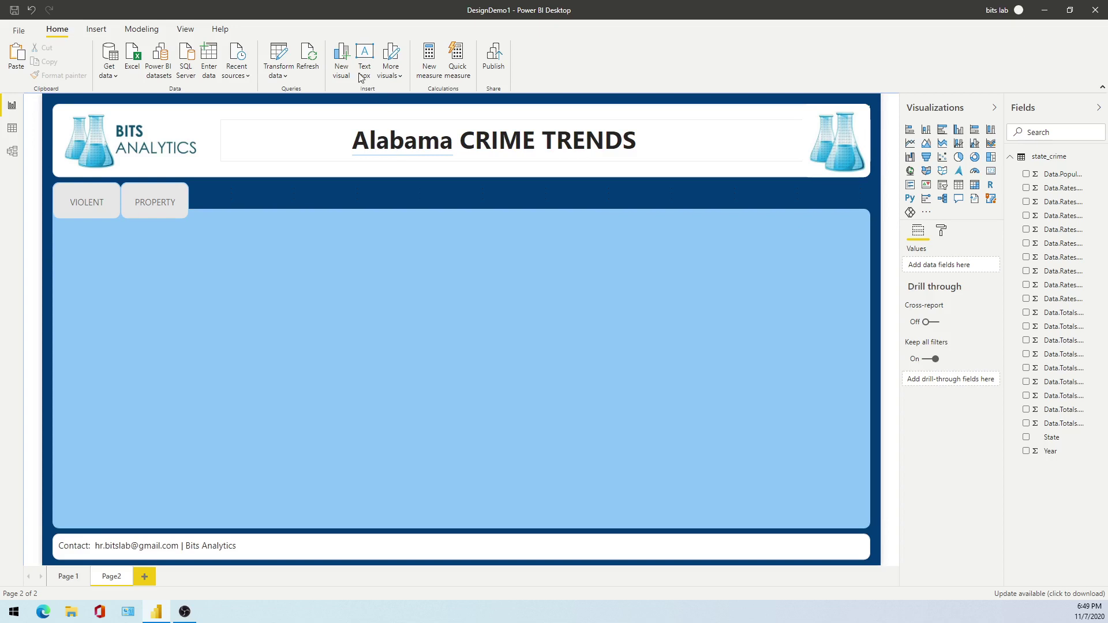
click(96, 29)
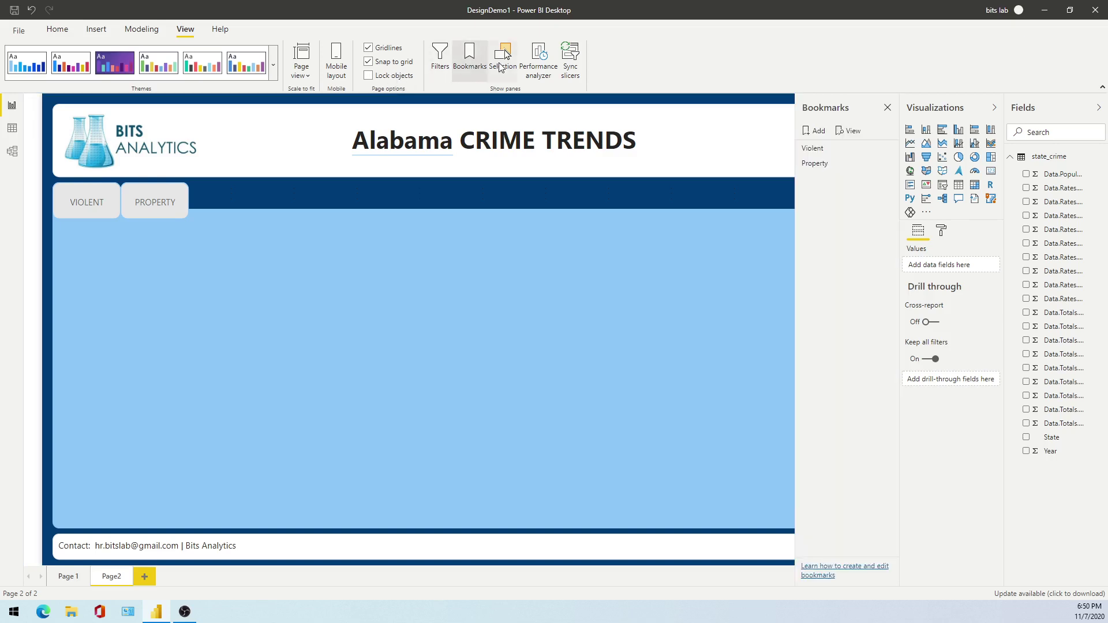
click(500, 68)
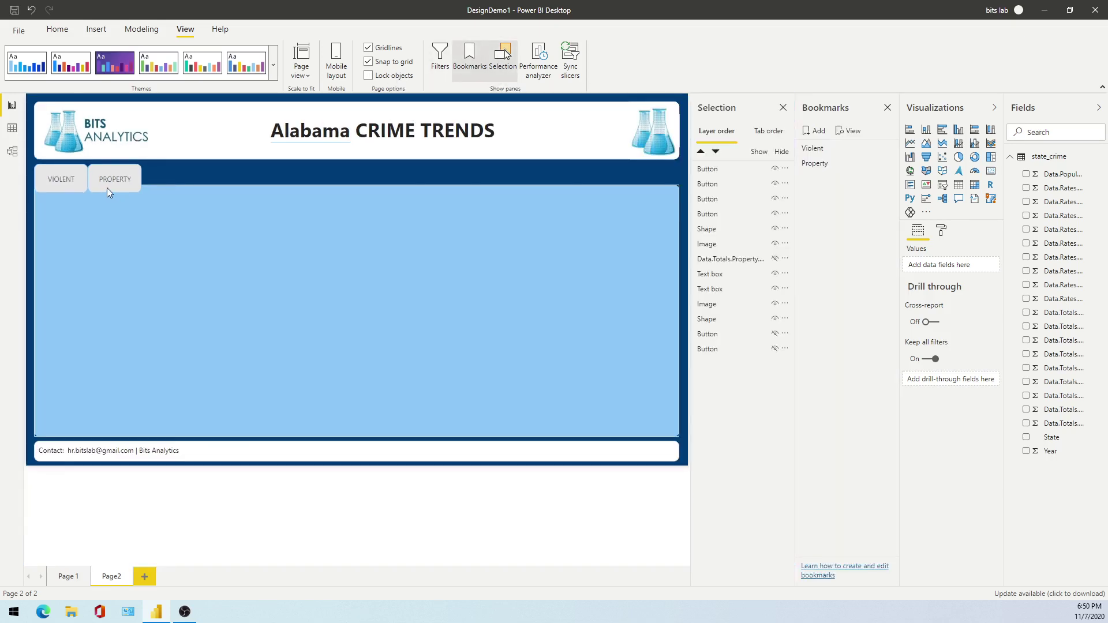
Bring the light blue content panel to the front so it overlaps the lower edges of the VIOLENT and PROPERTY buttons
click(179, 226)
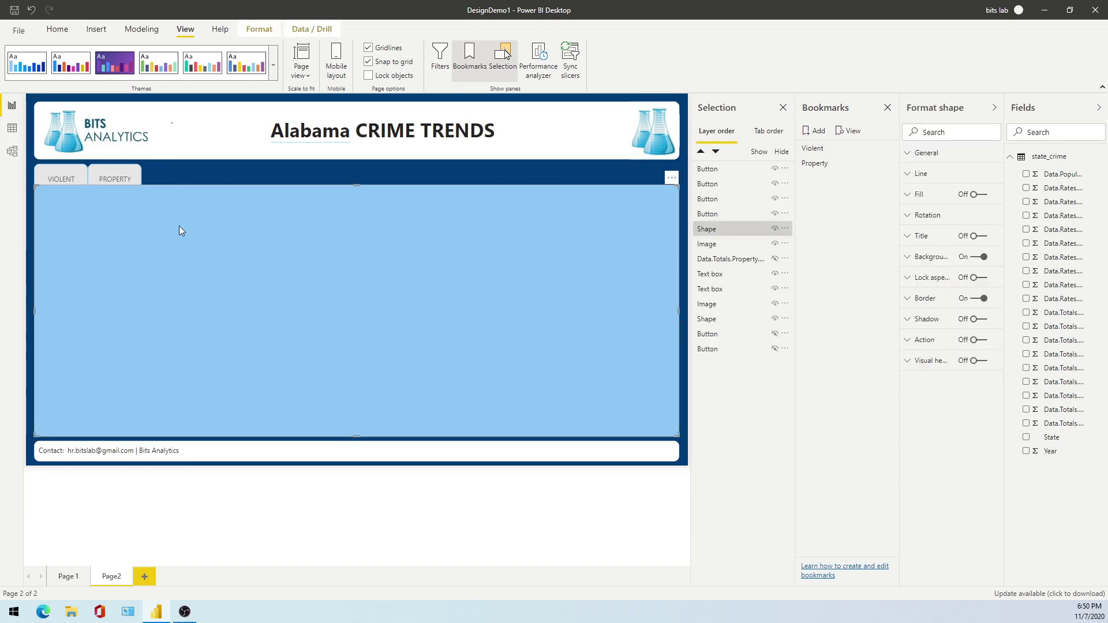
click(58, 36)
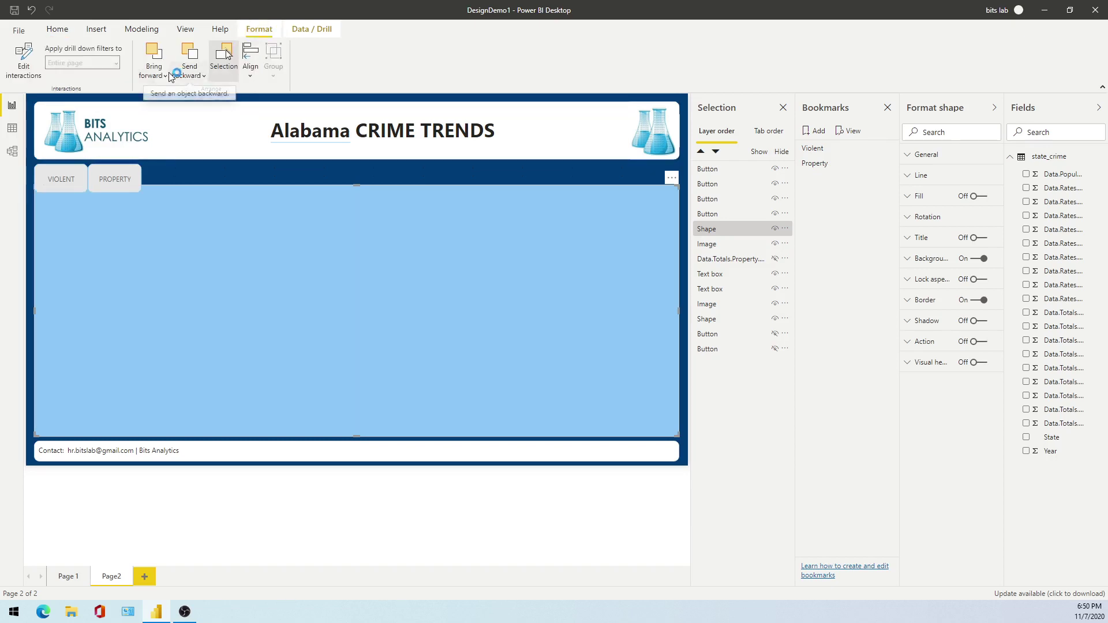
click(165, 75)
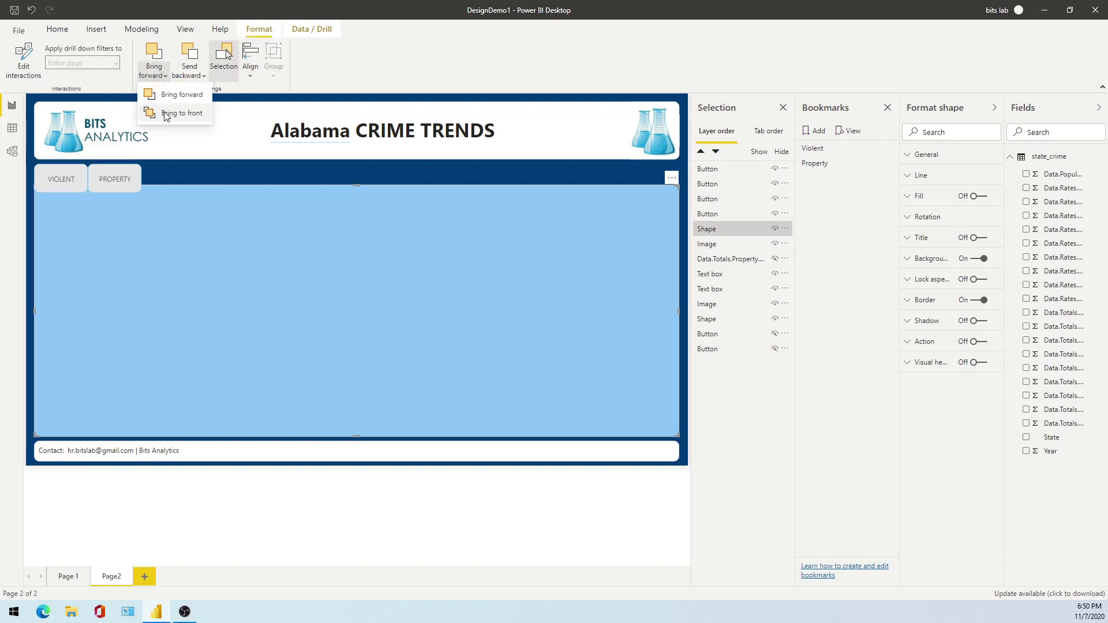
click(166, 114)
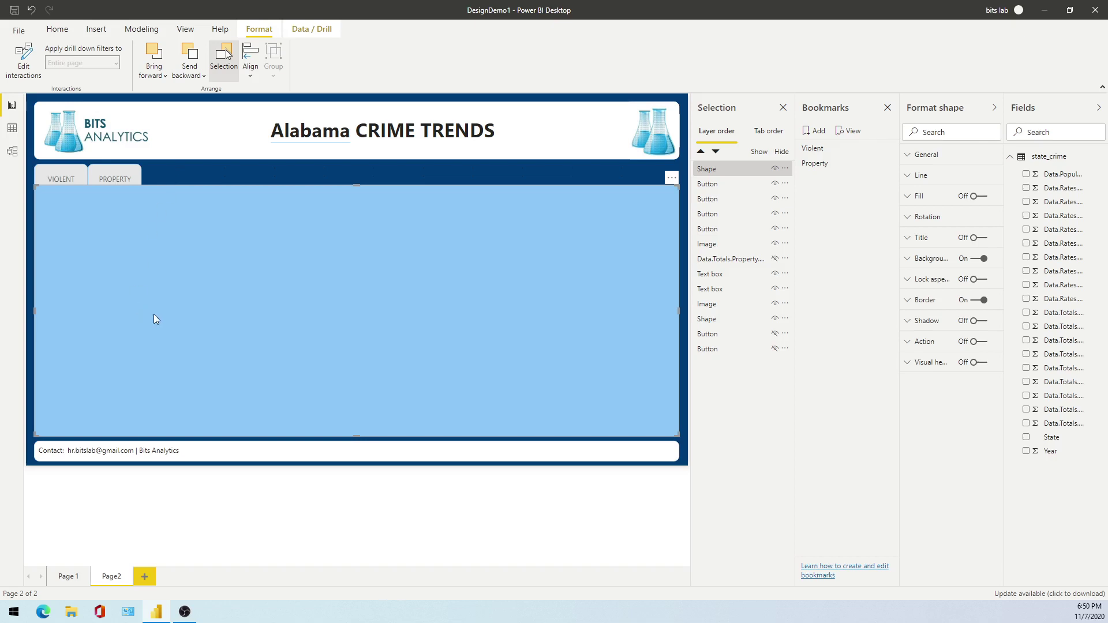
key(Escape)
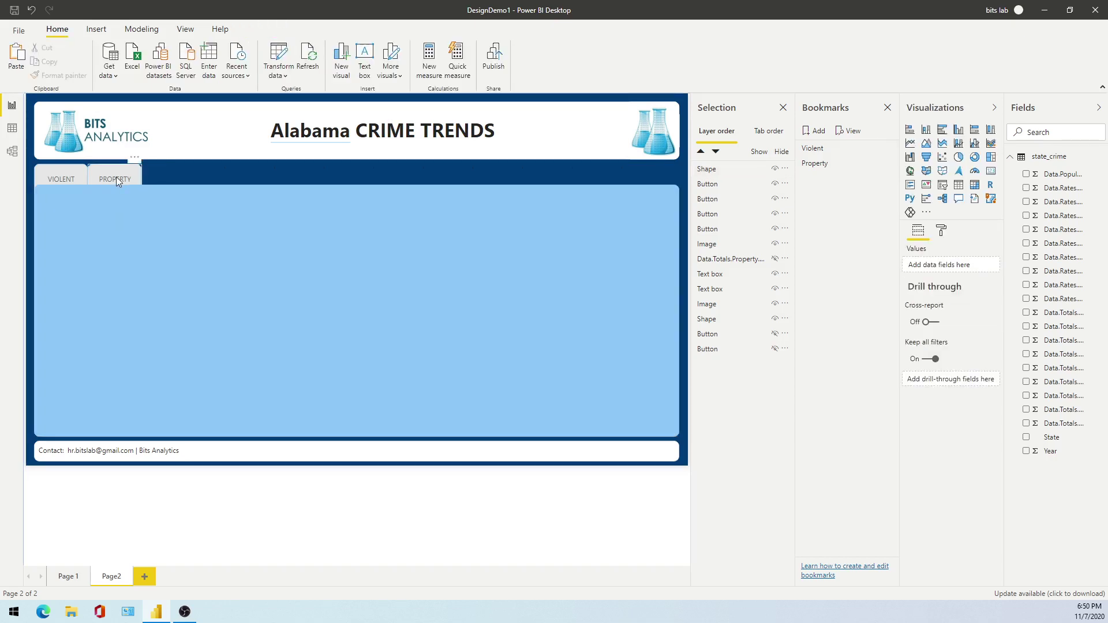
Add a bookmark named Violent_v1 and turn off its Data option
click(751, 199)
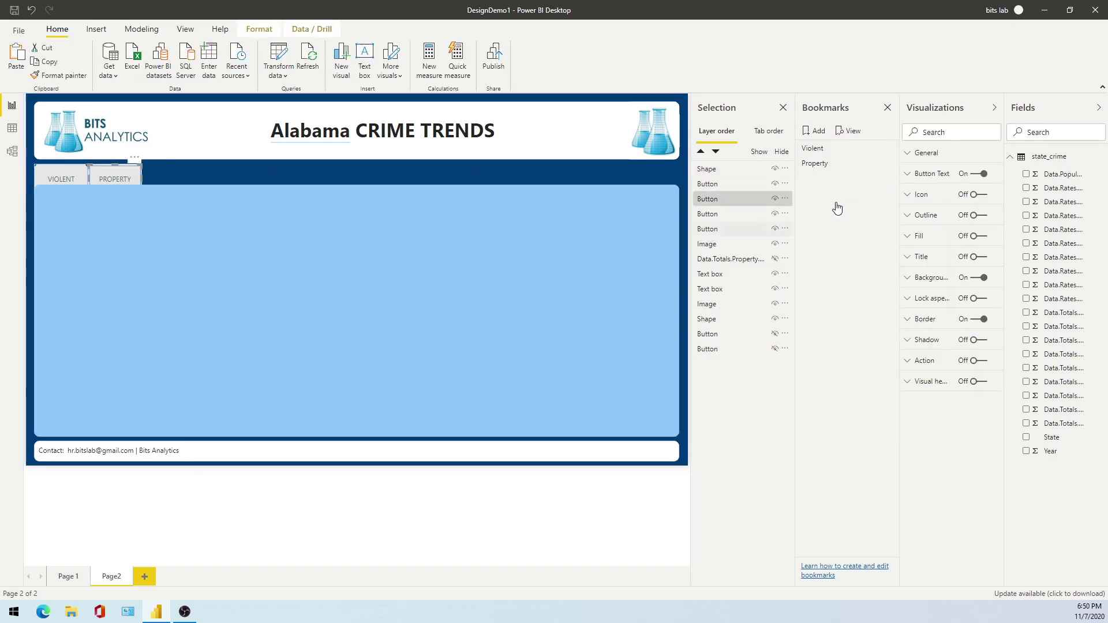
click(814, 135)
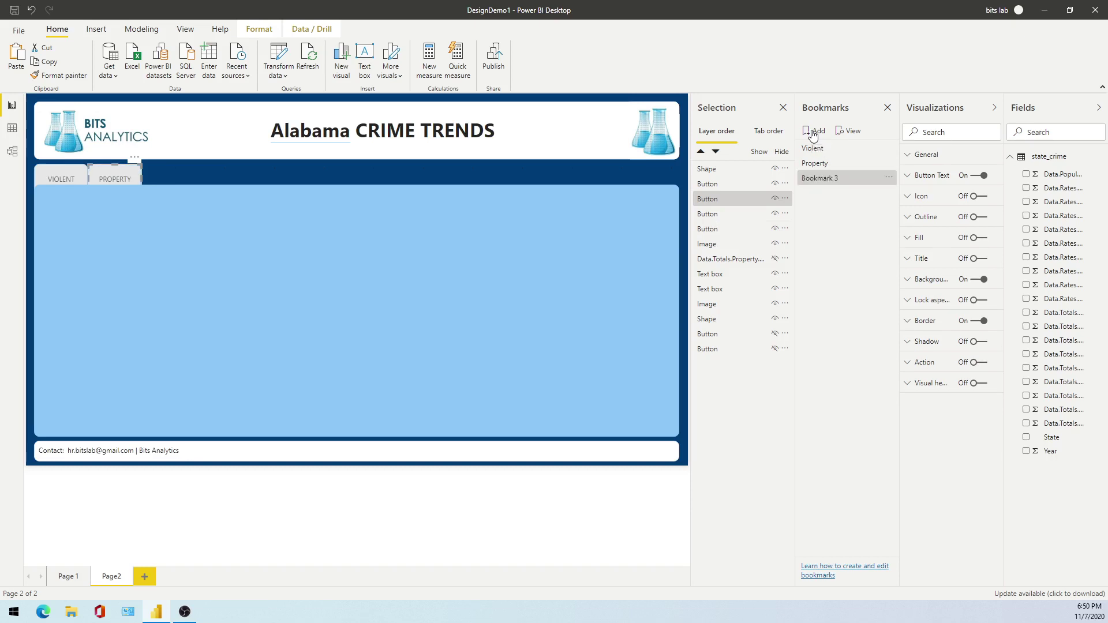
click(889, 178)
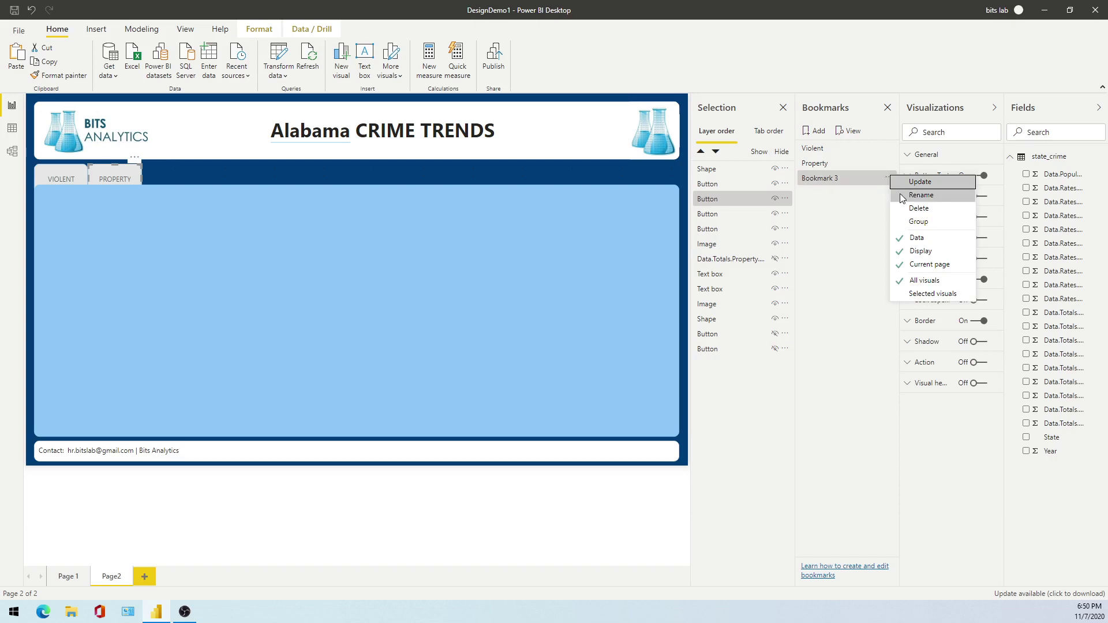
click(904, 195)
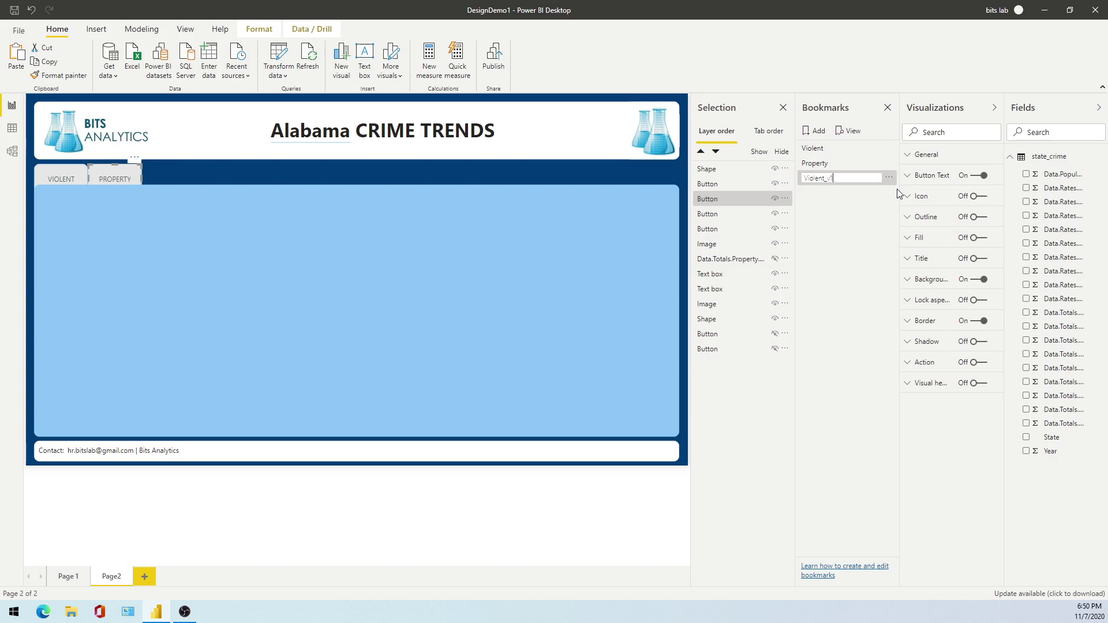
key(Return)
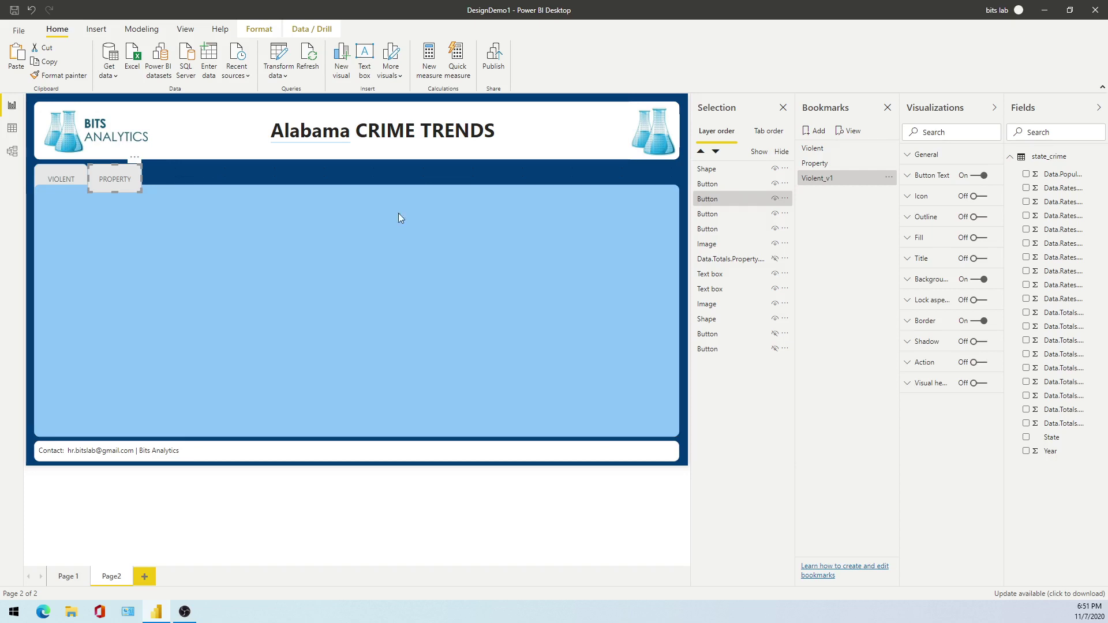
click(889, 179)
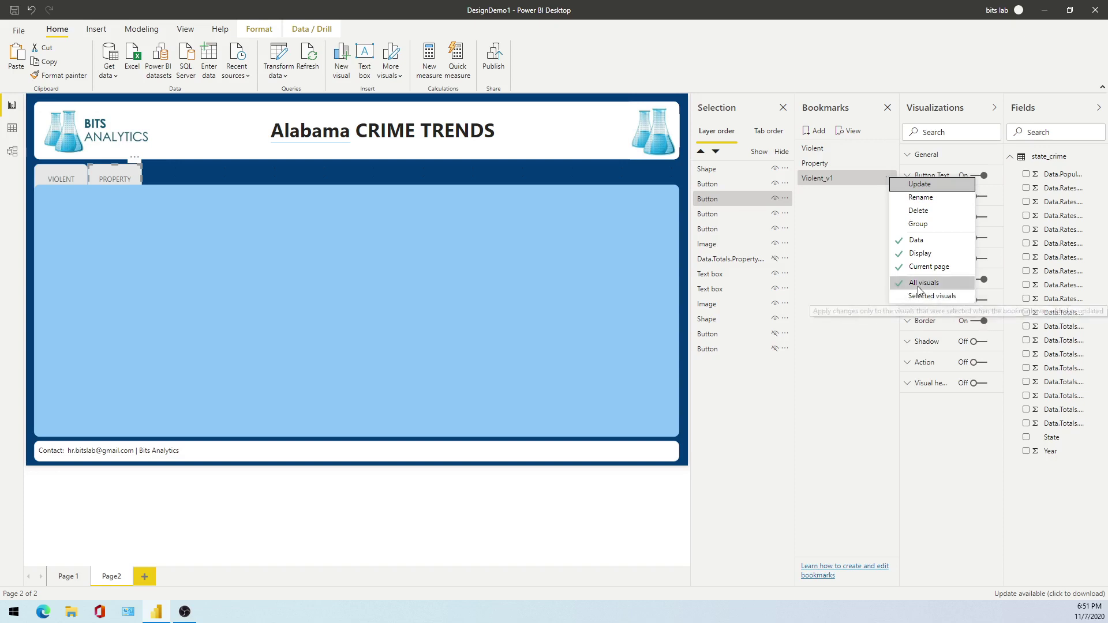
click(922, 242)
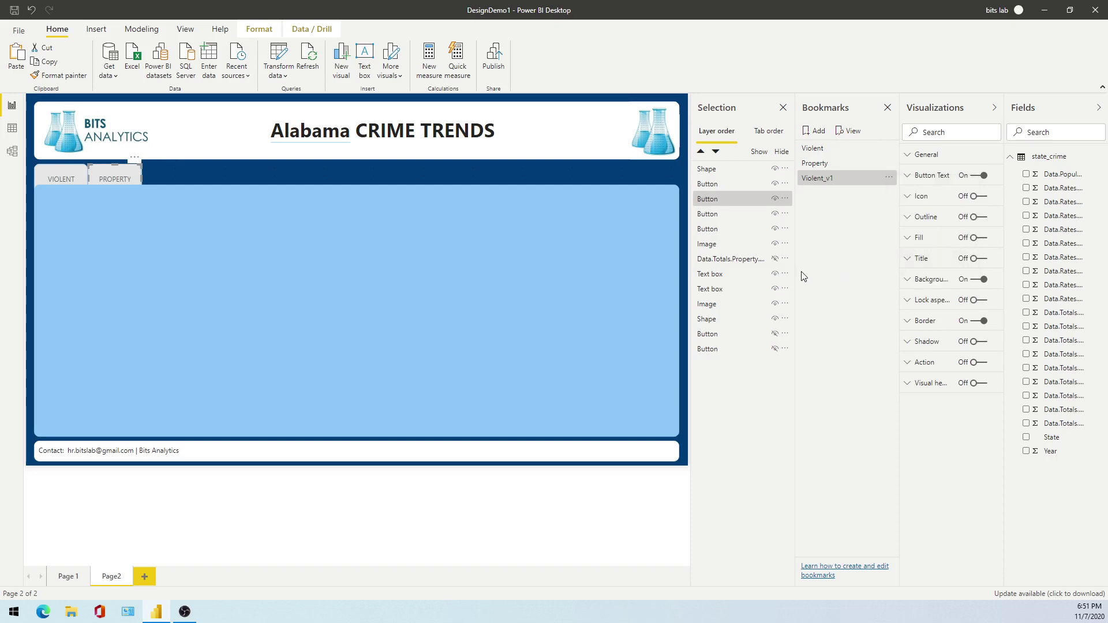
Hide the grey VIOLENT button so the blue VIOLENT button behind it serves as the active tab
click(806, 184)
click(58, 174)
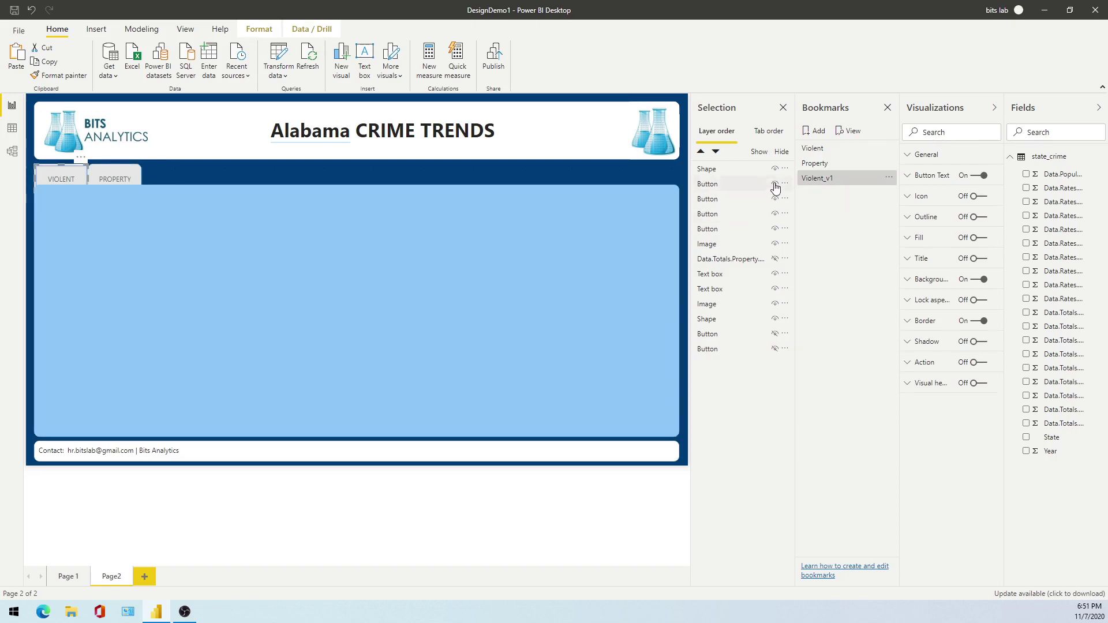
click(775, 184)
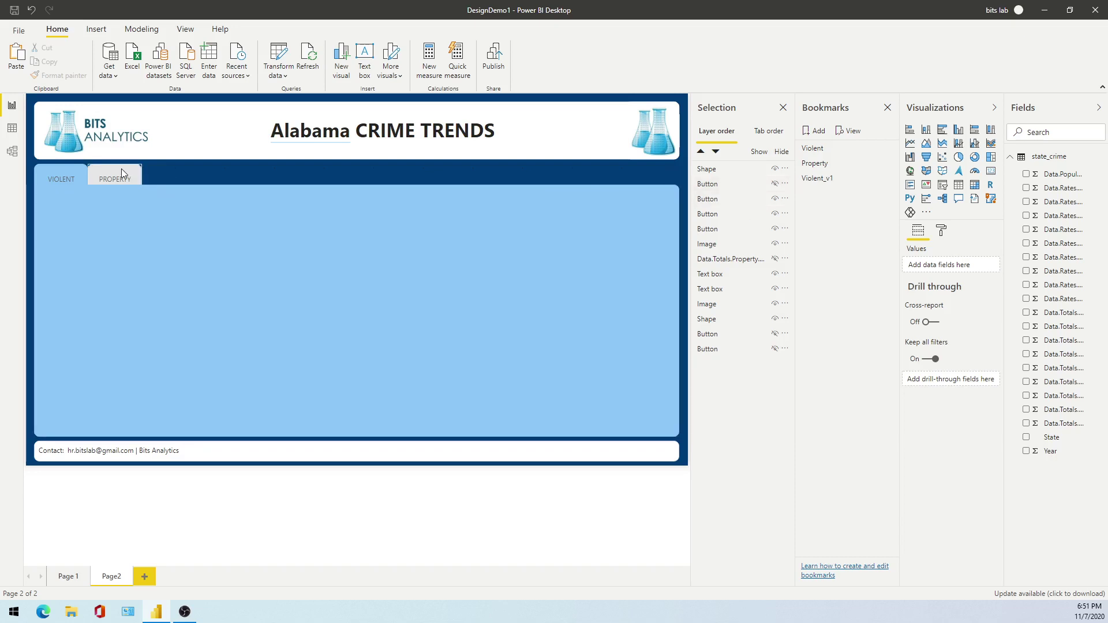
Hide the blue PROPERTY button while keeping the grey PROPERTY button visible as the inactive tab
click(745, 198)
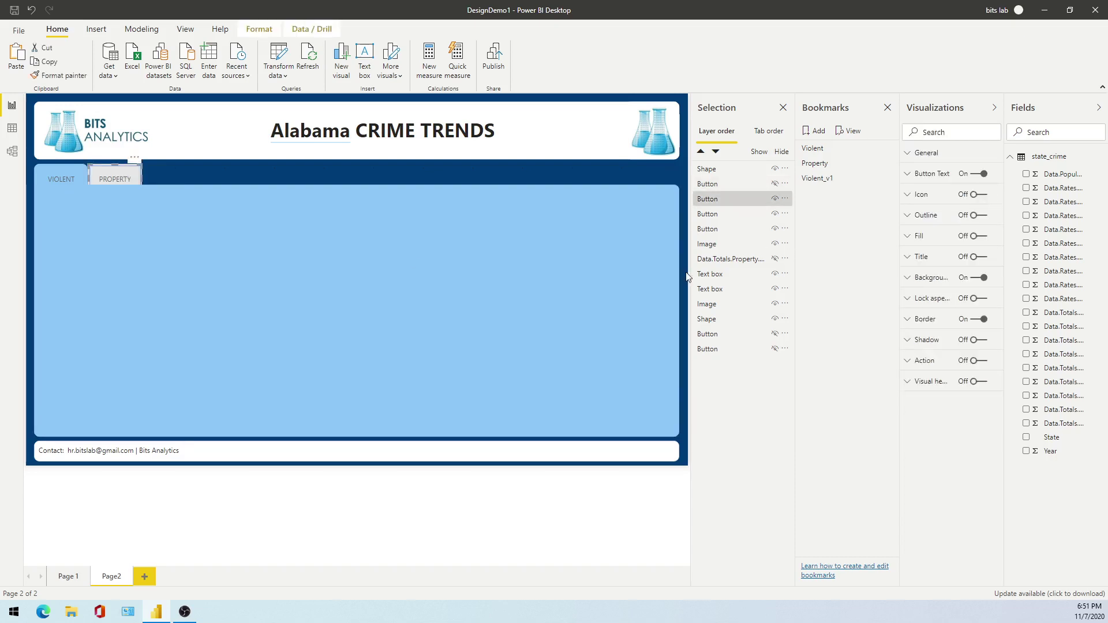
click(776, 216)
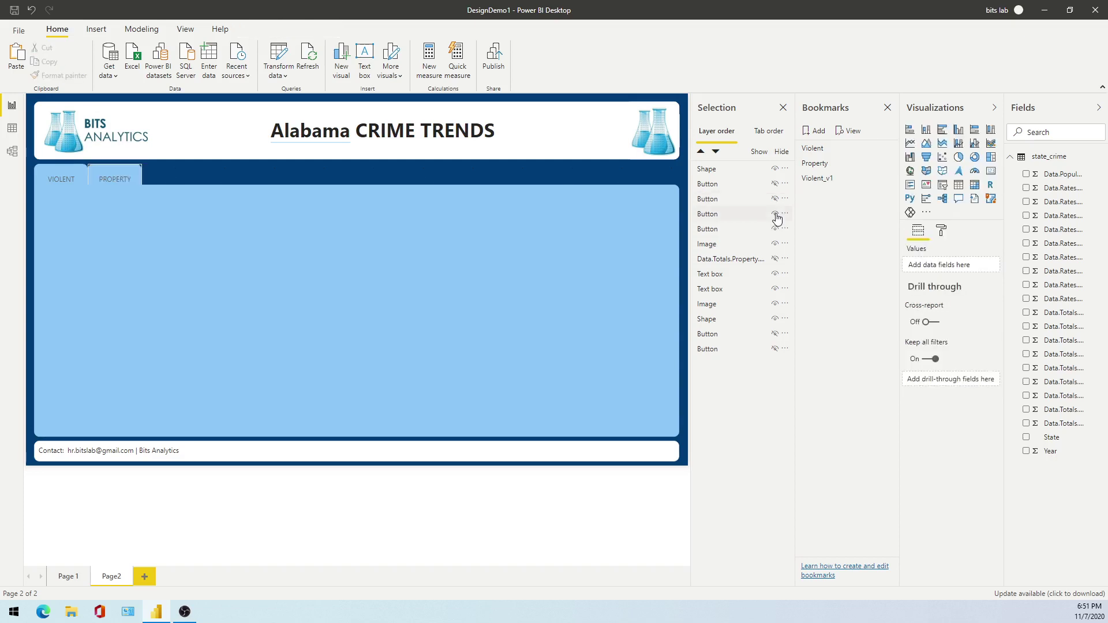
click(776, 215)
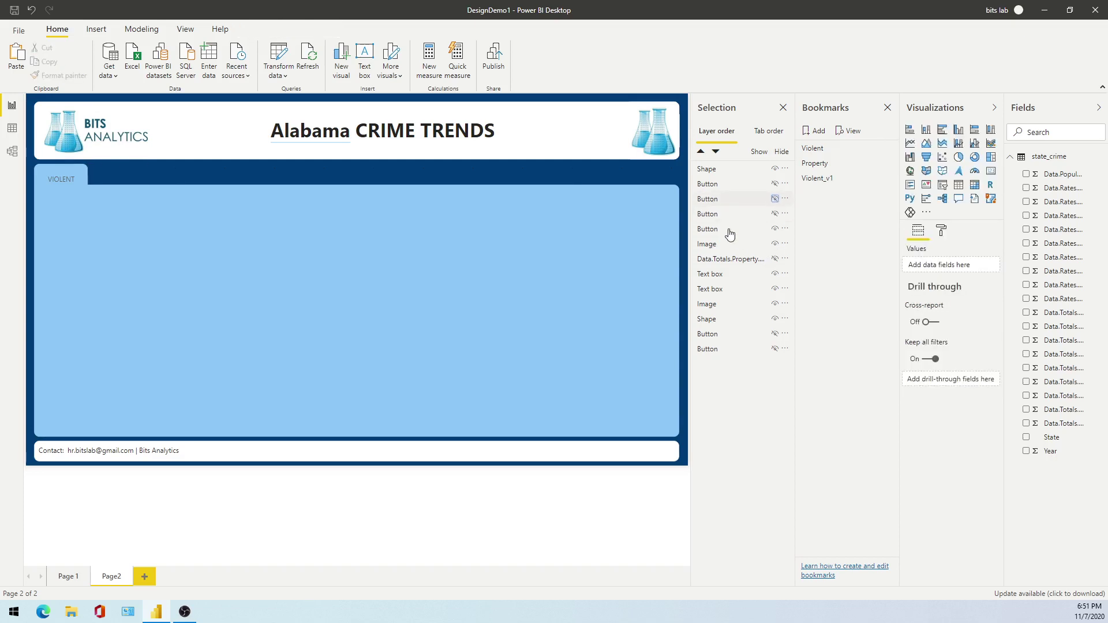
key(ctrl+z)
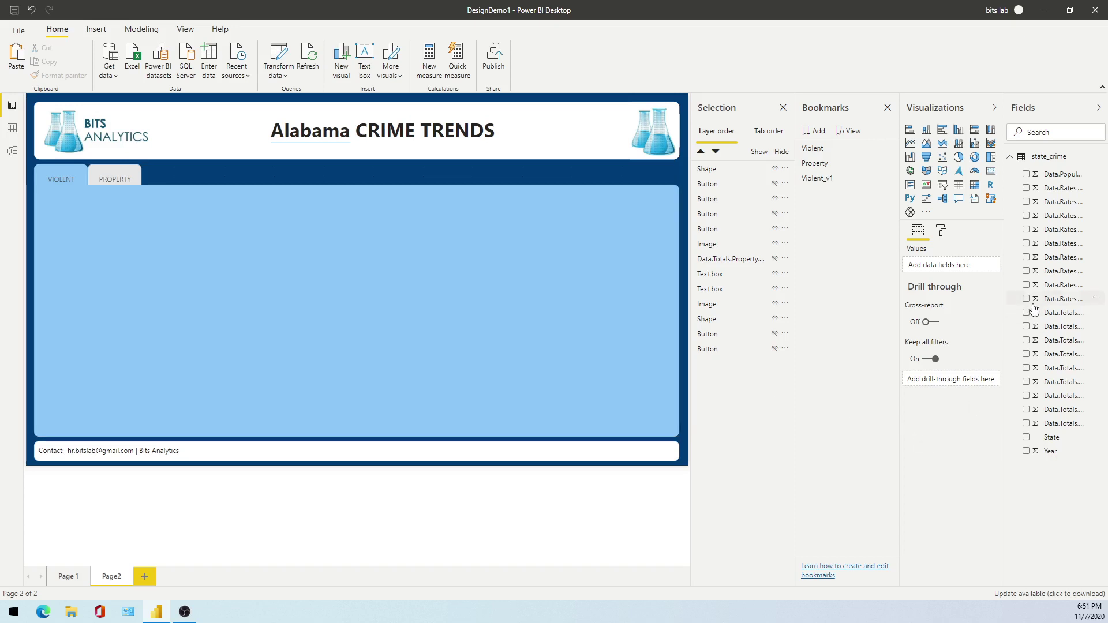
Widen the Fields pane, add a stacked area chart and enlarge it to fill nearly the whole light blue panel
drag(1005, 264, 961, 264)
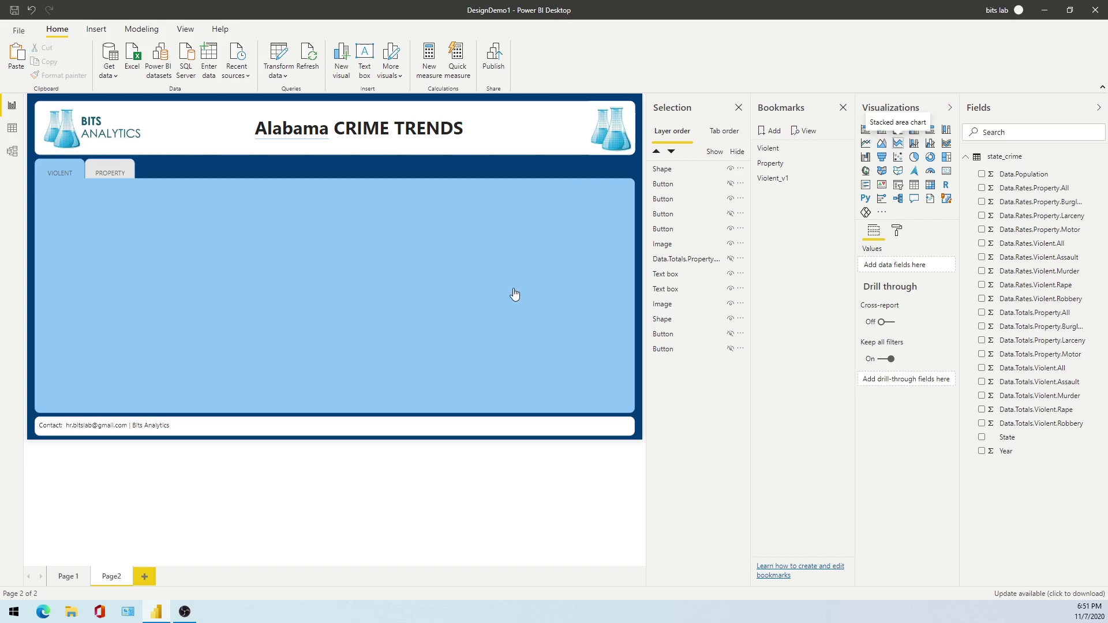
drag(140, 245, 106, 258)
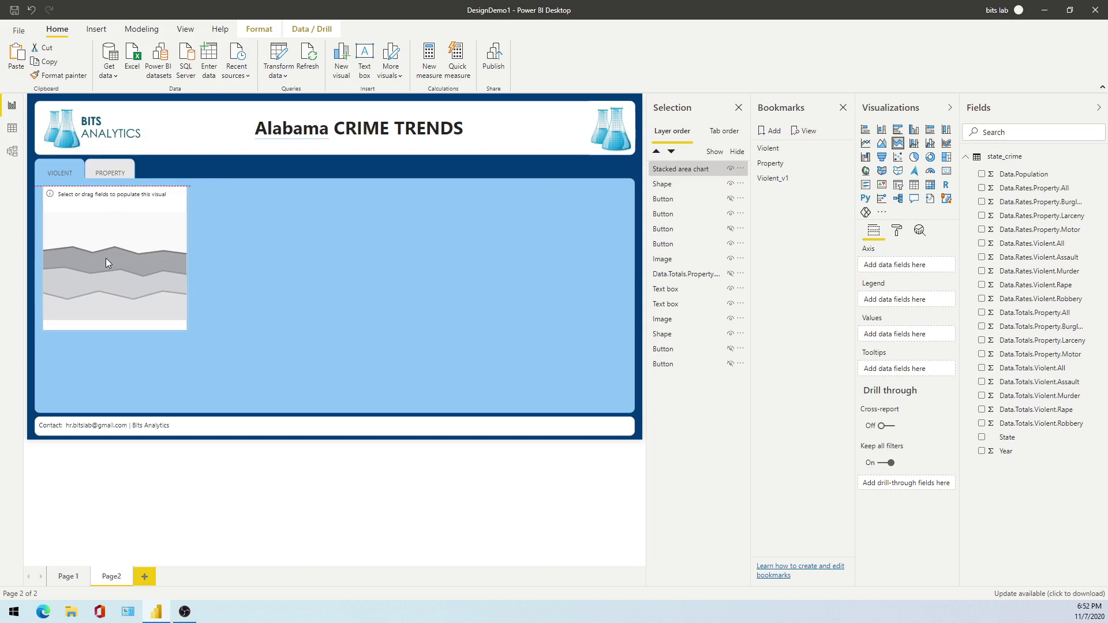
drag(187, 330, 625, 403)
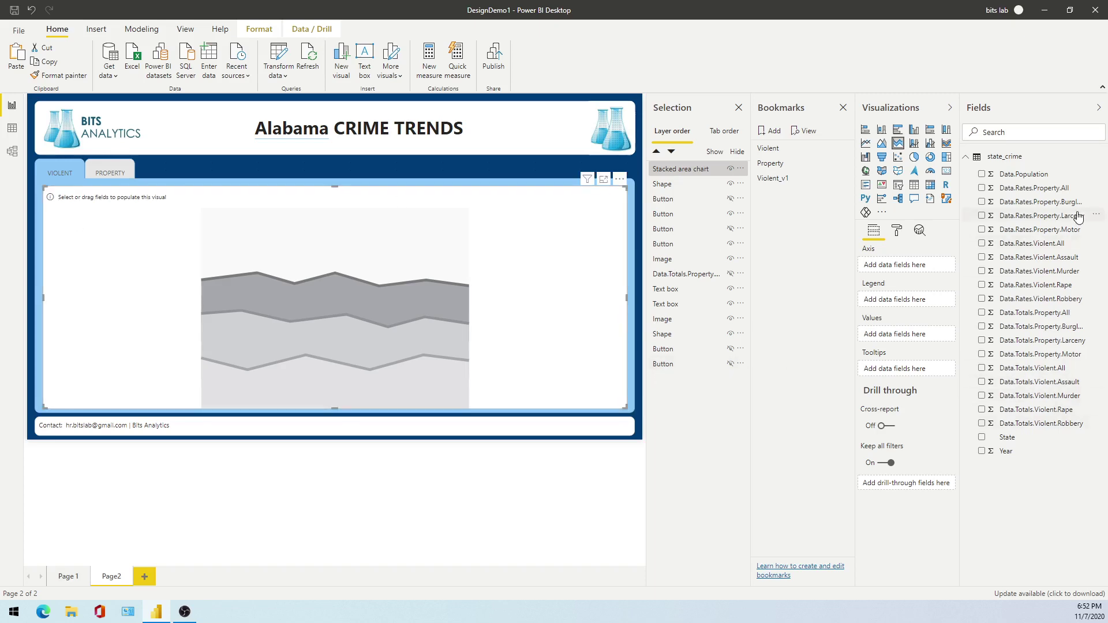
Populate the stacked area chart with Data.Rates.Violent.Murder as the values and Year on the axis
drag(959, 240, 940, 240)
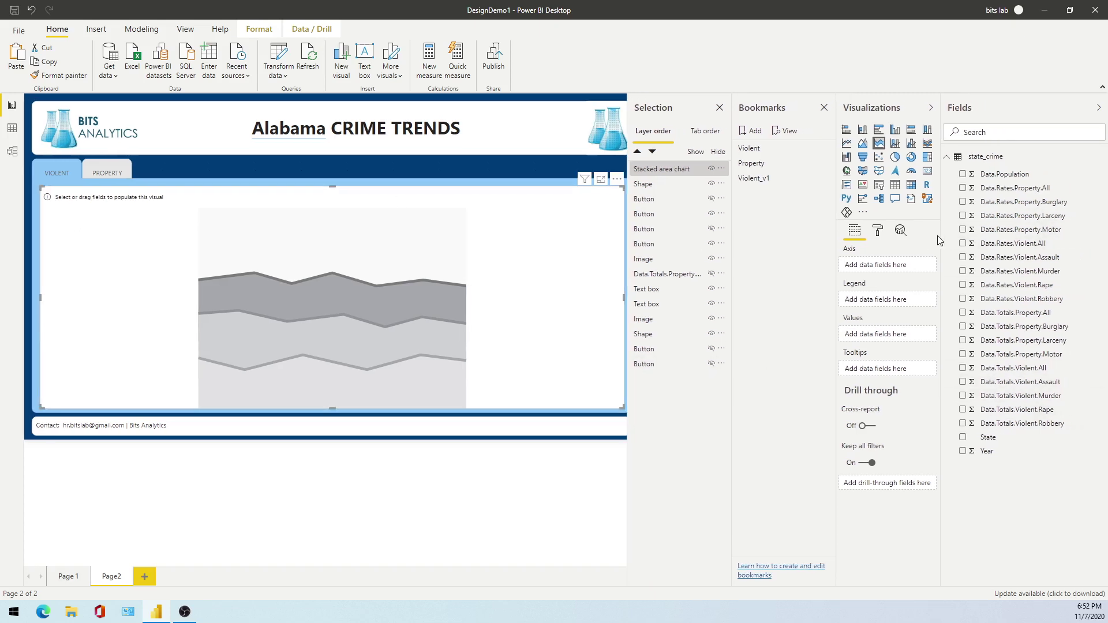
drag(1010, 273, 905, 339)
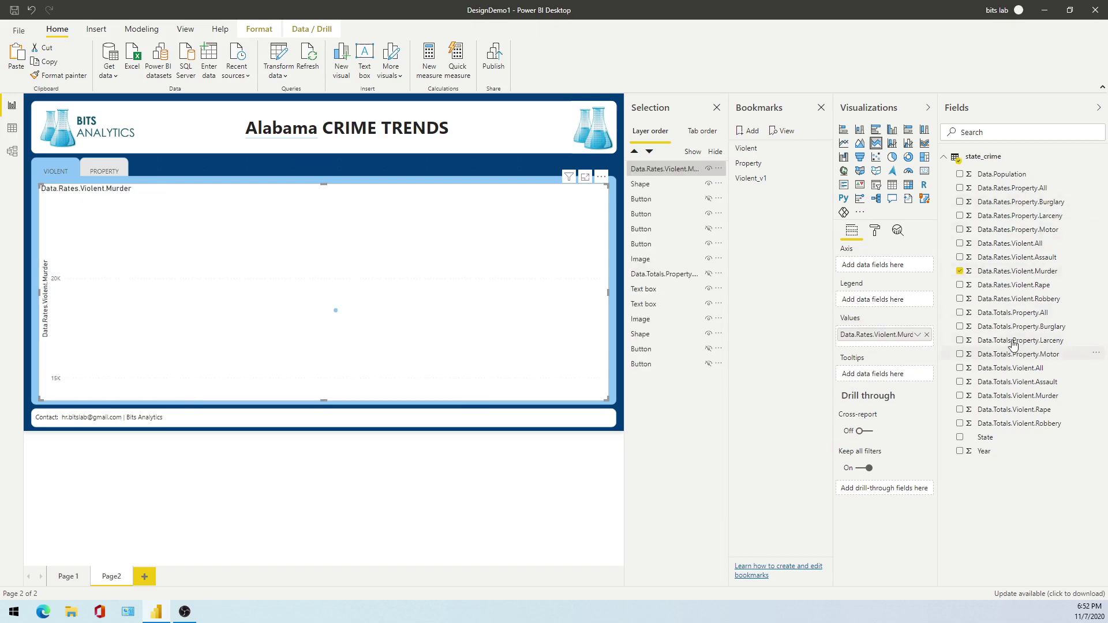
drag(947, 403, 880, 265)
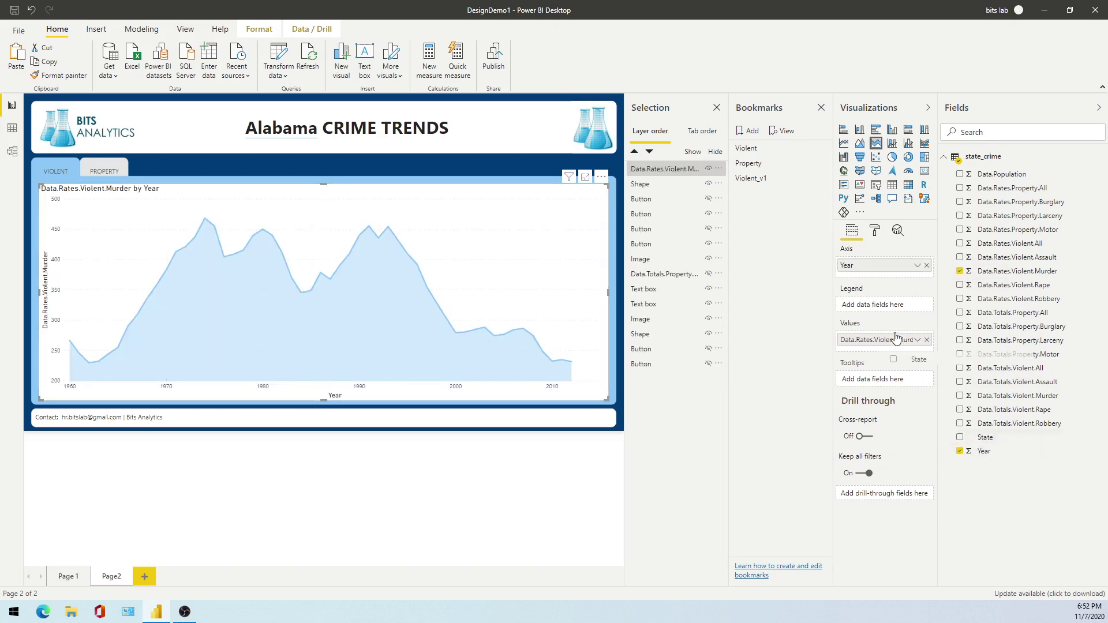
Try State as the legend of the murder-by-year area chart
drag(882, 312, 881, 309)
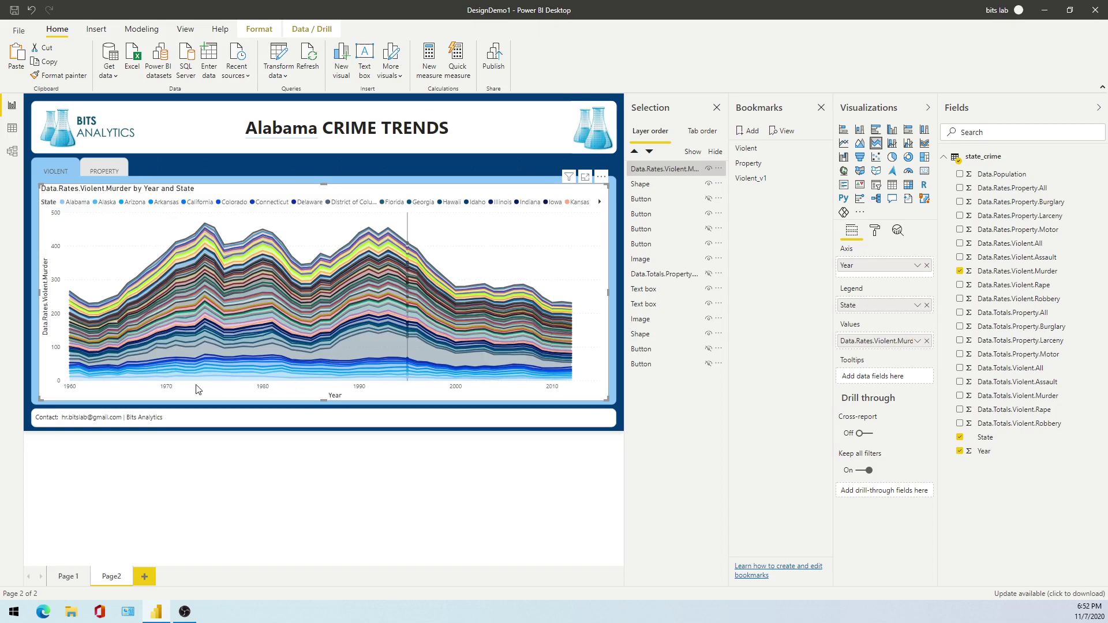
mouse_move(182, 341)
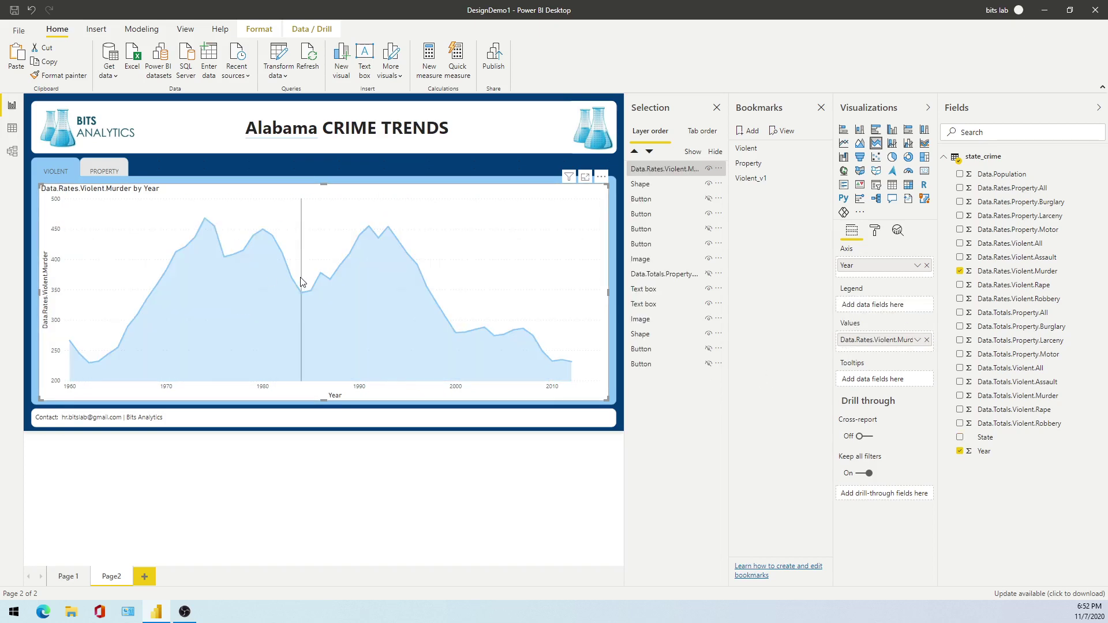
mouse_move(301, 283)
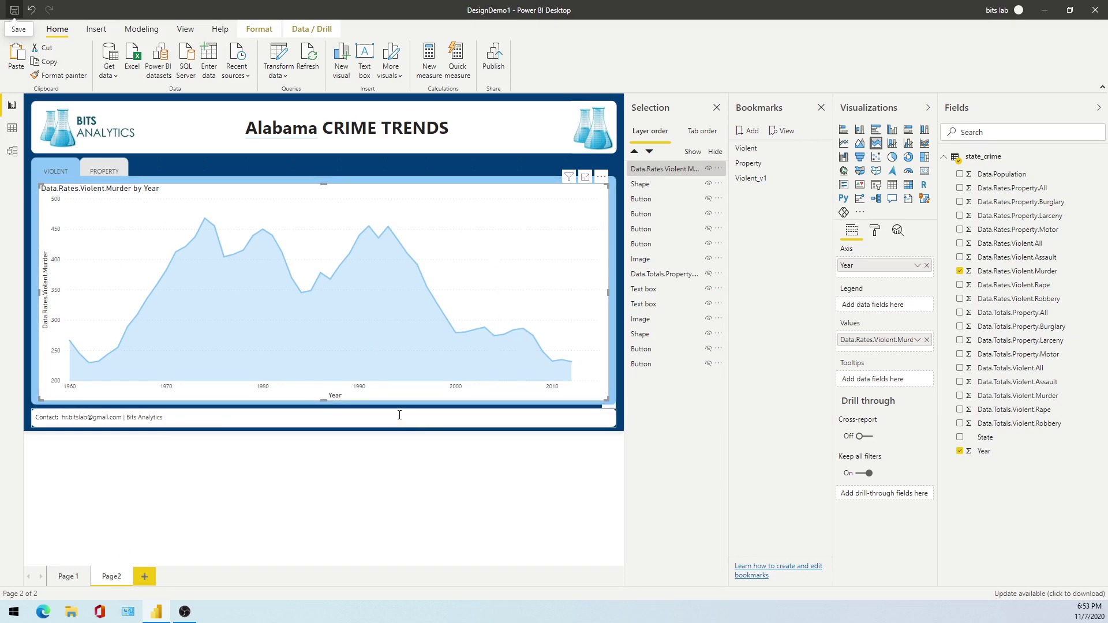
Update the Violent_v1 bookmark to capture the murder area chart together with the current tab button visibility
key(Escape)
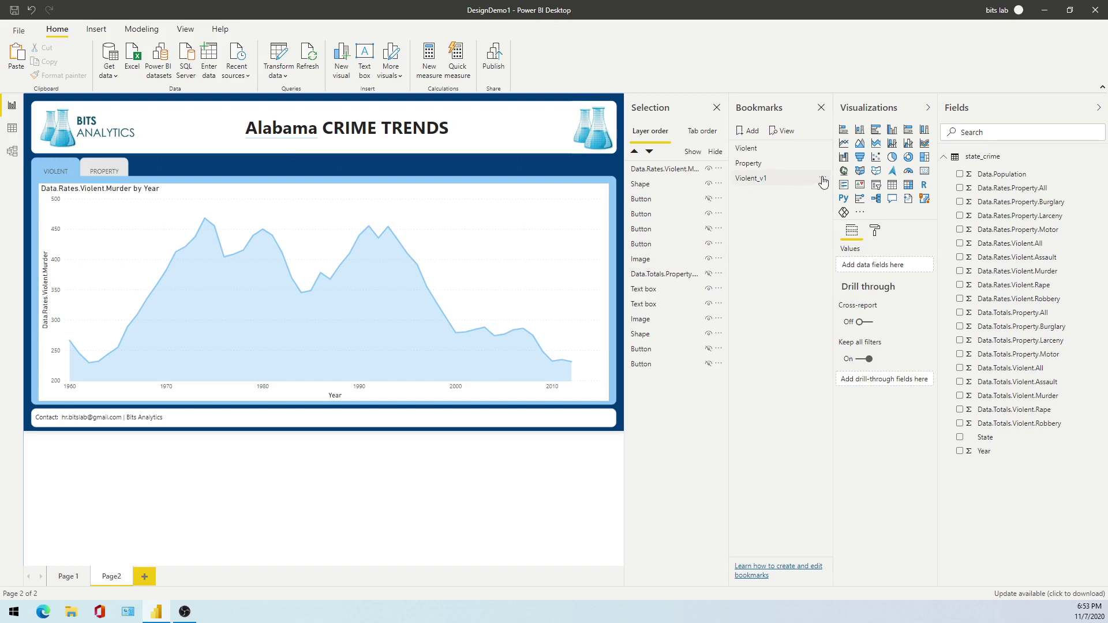
click(822, 179)
click(853, 184)
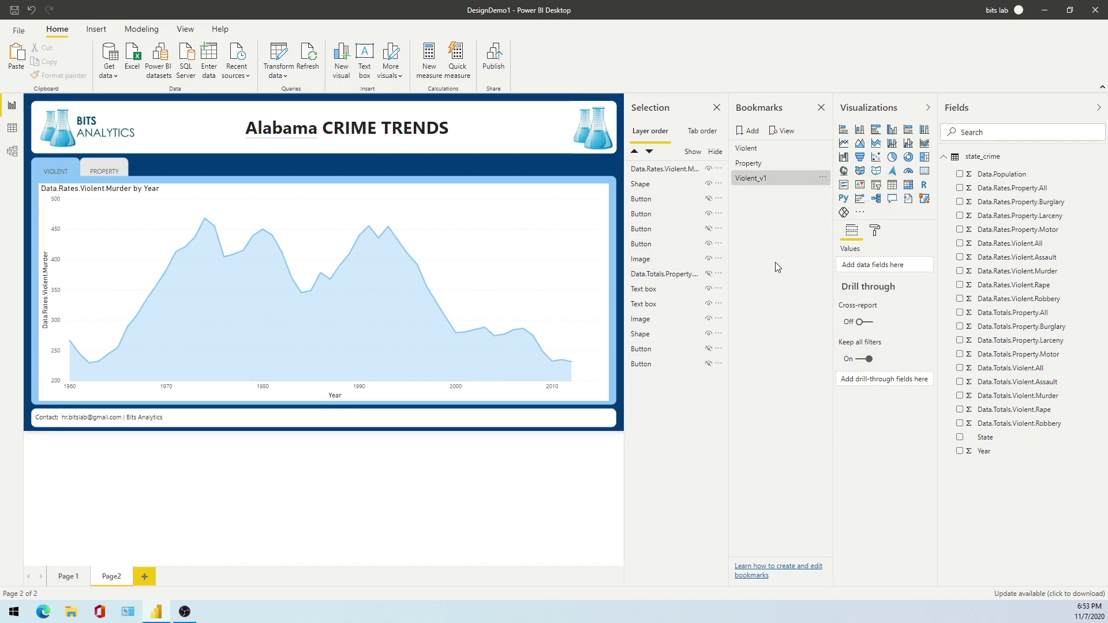
click(822, 183)
click(834, 185)
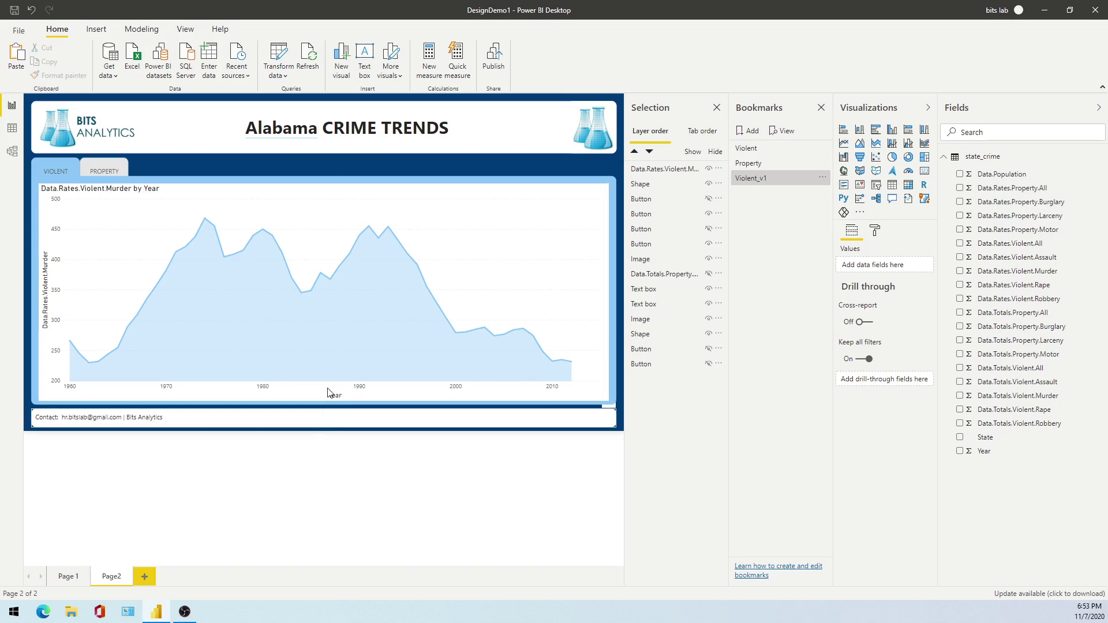
Add a bookmark named Property_v1
click(752, 132)
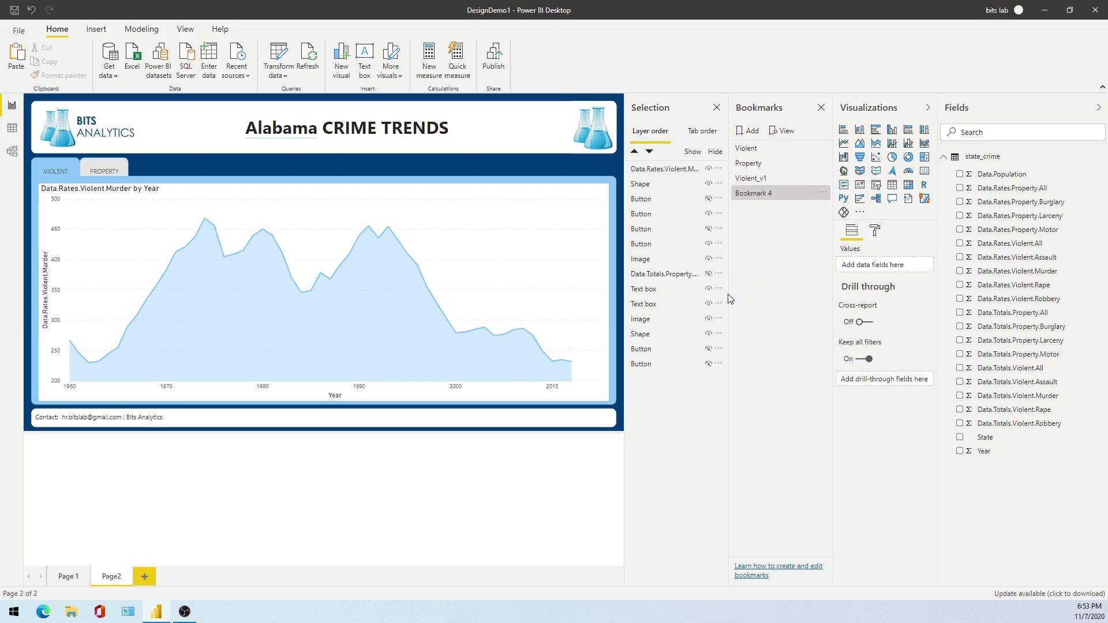
click(822, 194)
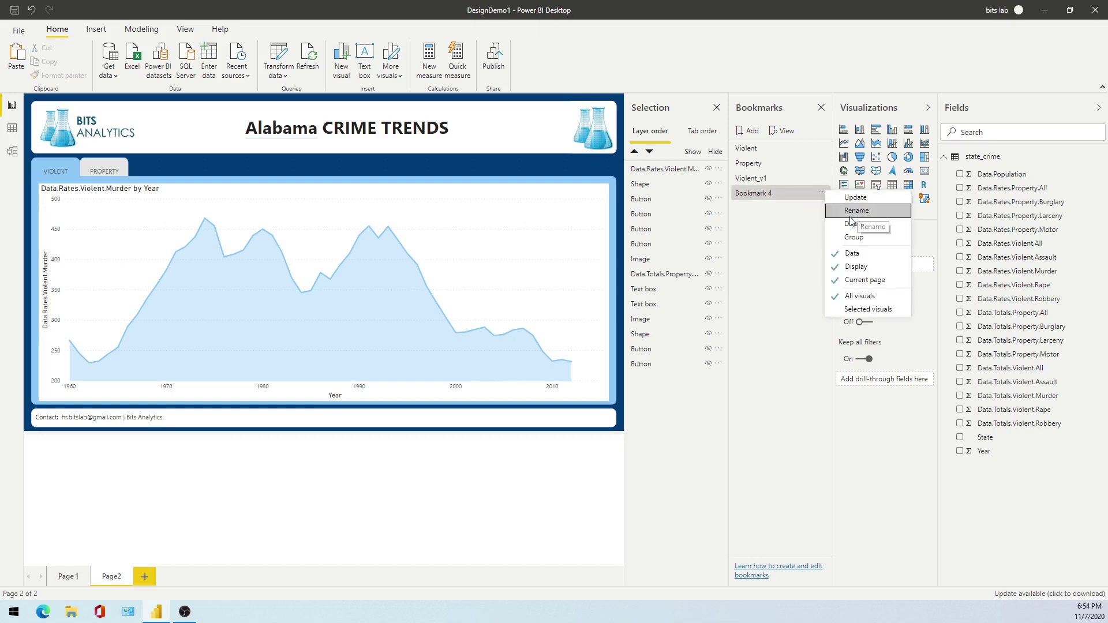
key(Escape)
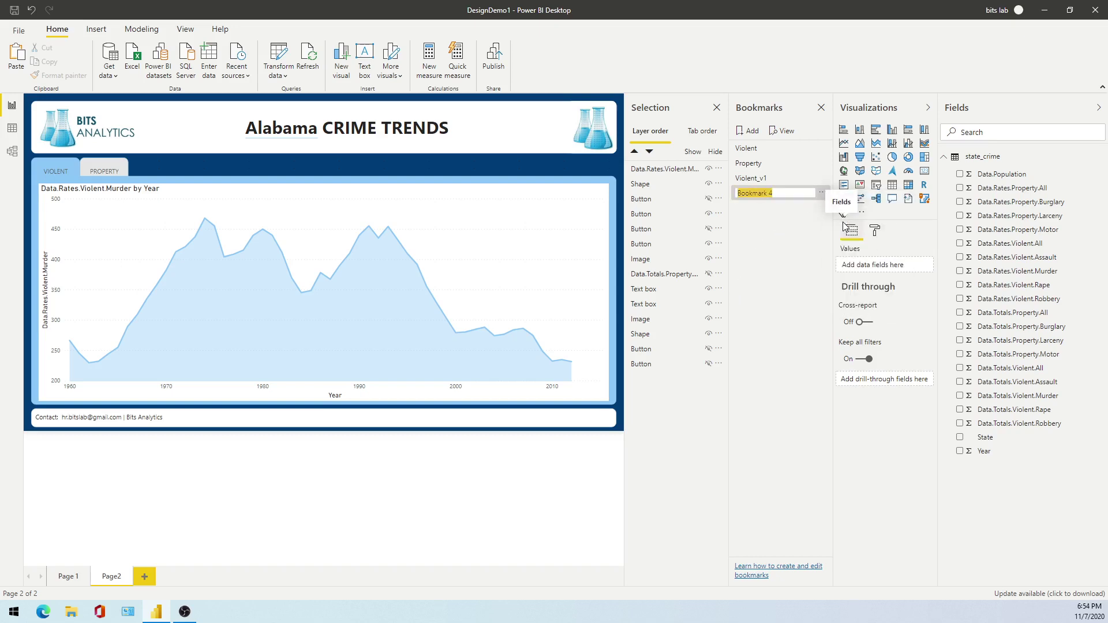
text(P)
key(Return)
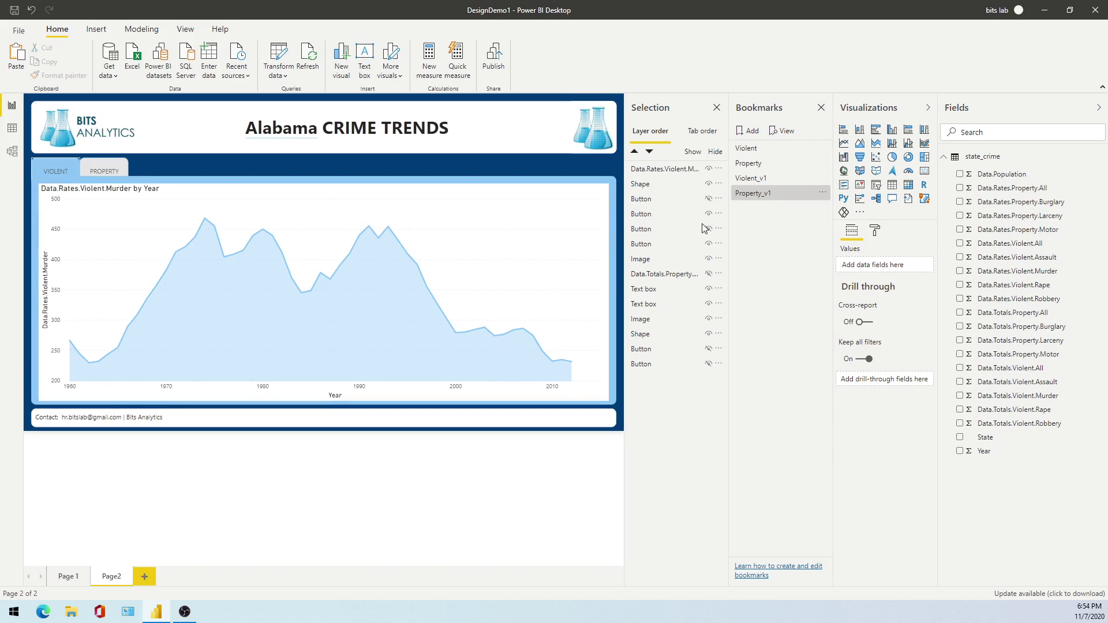
Show the blue PROPERTY and grey VIOLENT buttons, and hide the blue VIOLENT button and the murder area chart
click(702, 243)
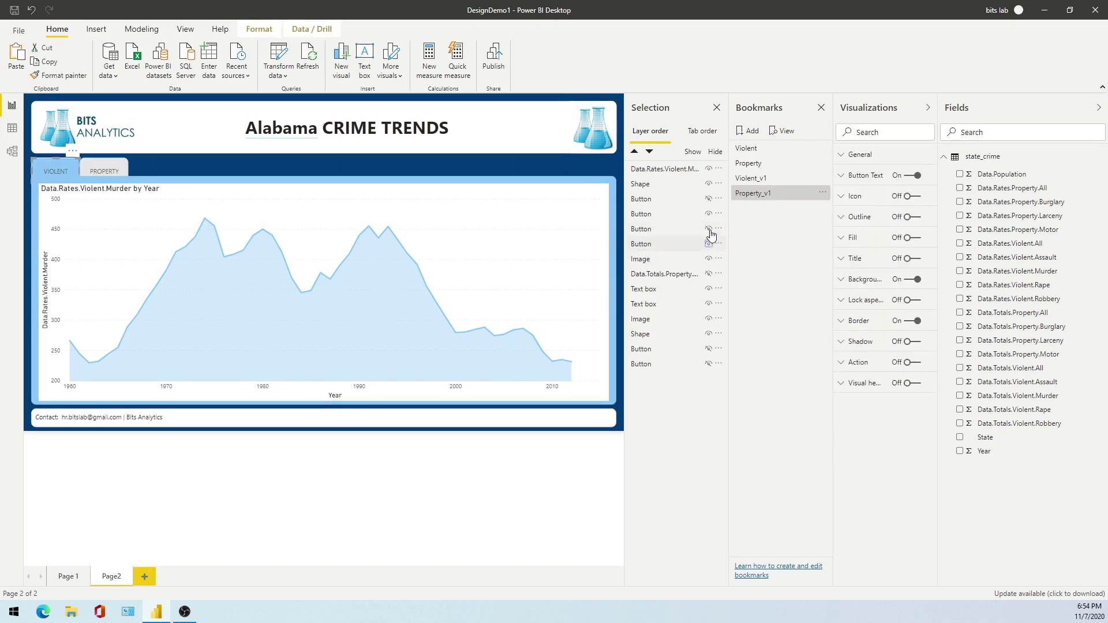
click(709, 229)
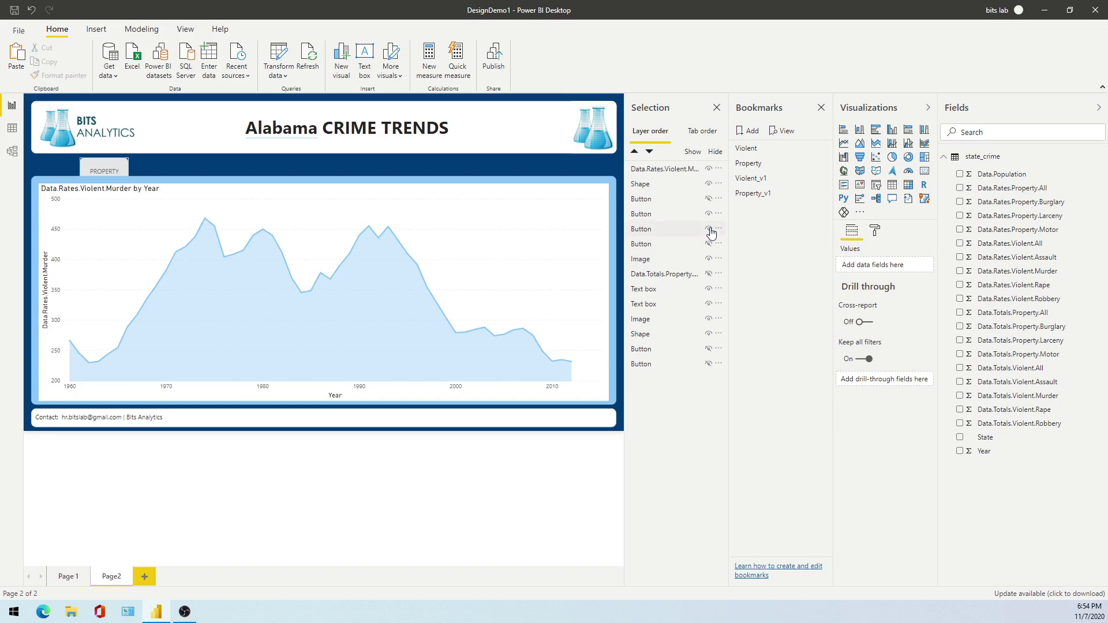
click(709, 199)
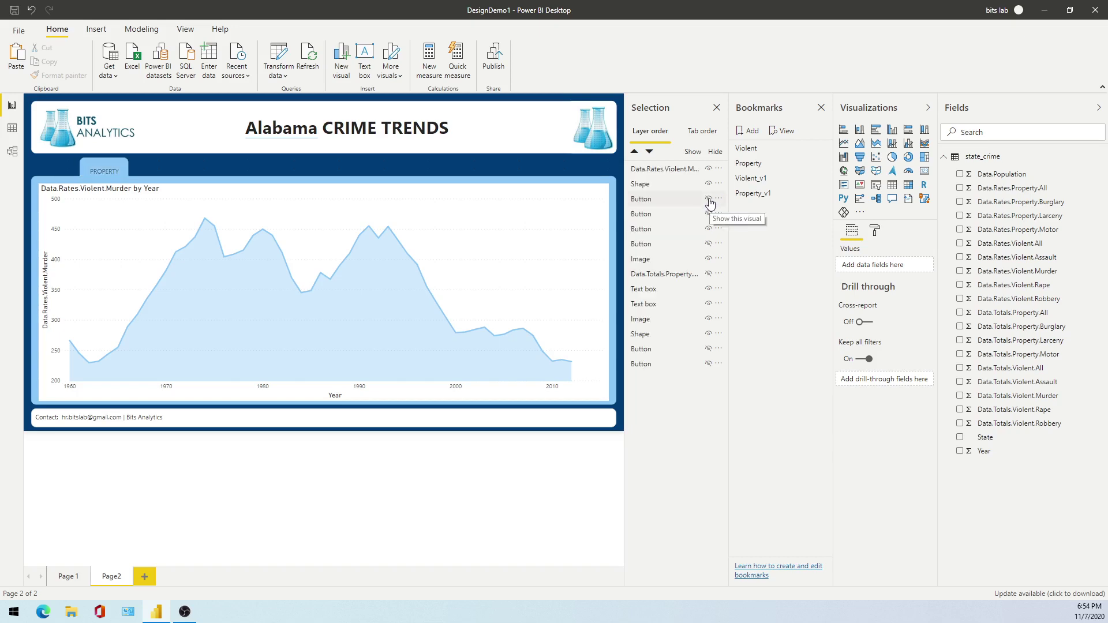
click(709, 202)
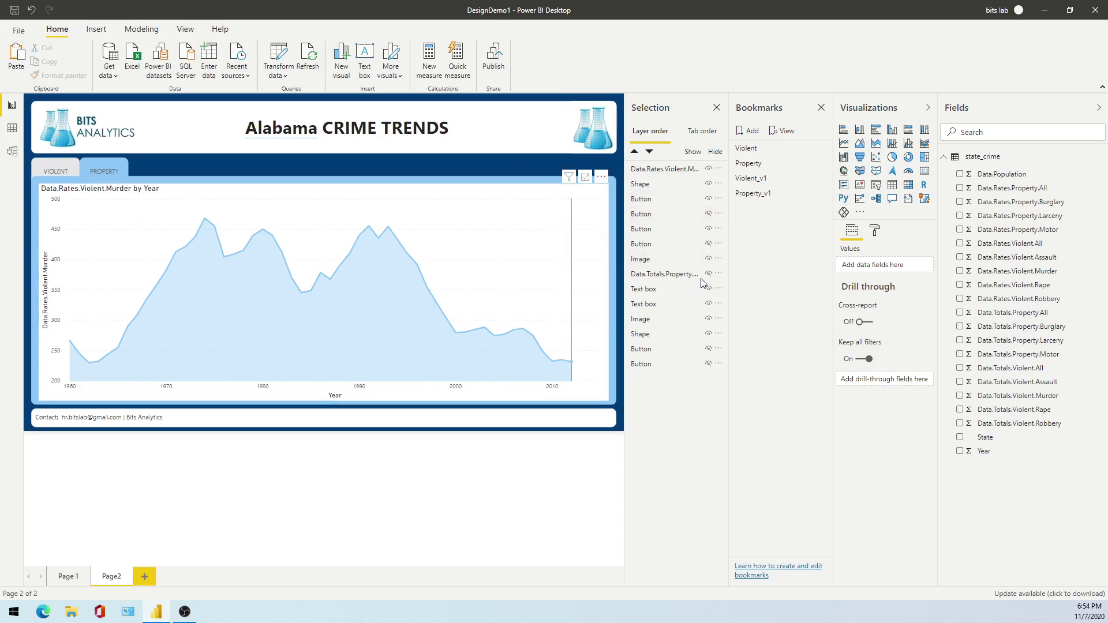
click(681, 169)
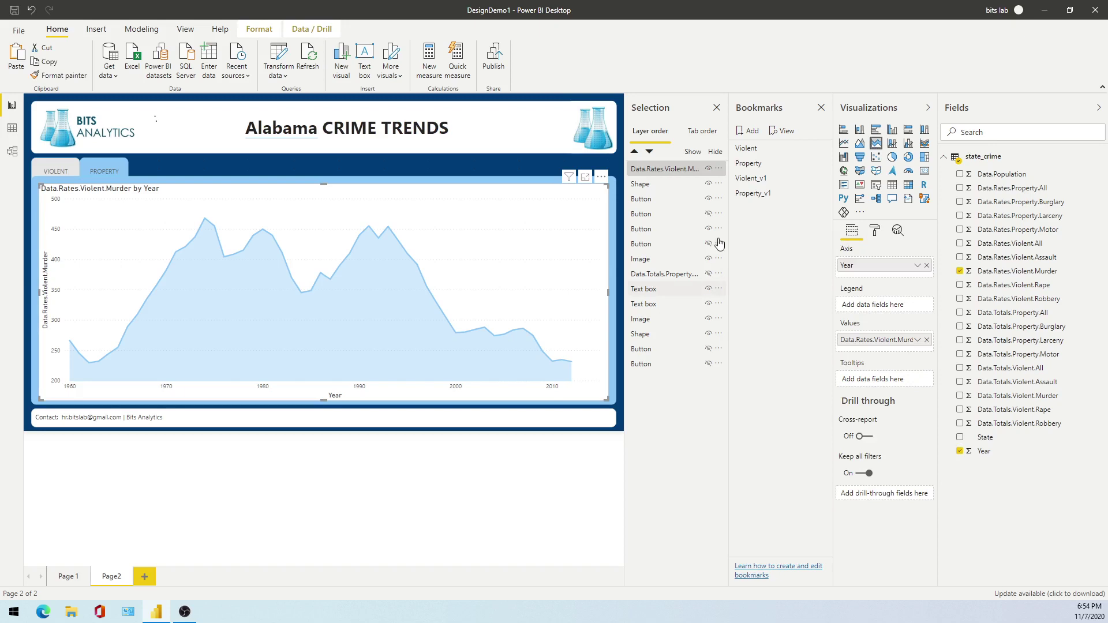
click(709, 169)
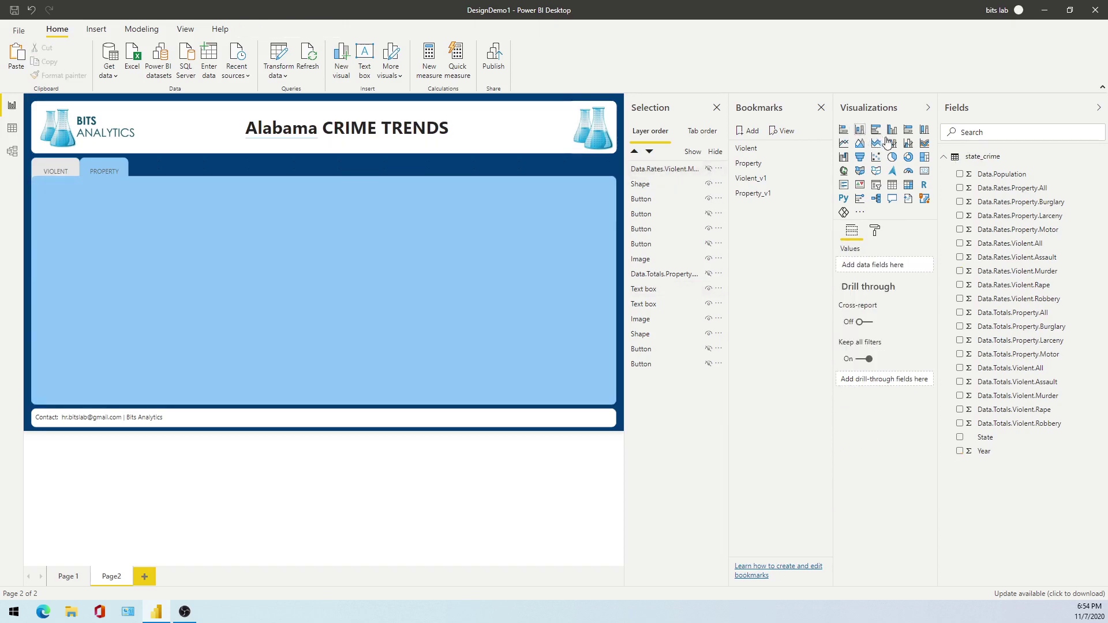
Add a line chart filling nearly the whole light blue panel, with Year on the axis and Data.Totals.Property.Burglary as values
drag(844, 144, 213, 253)
drag(154, 218, 128, 254)
drag(169, 321, 605, 396)
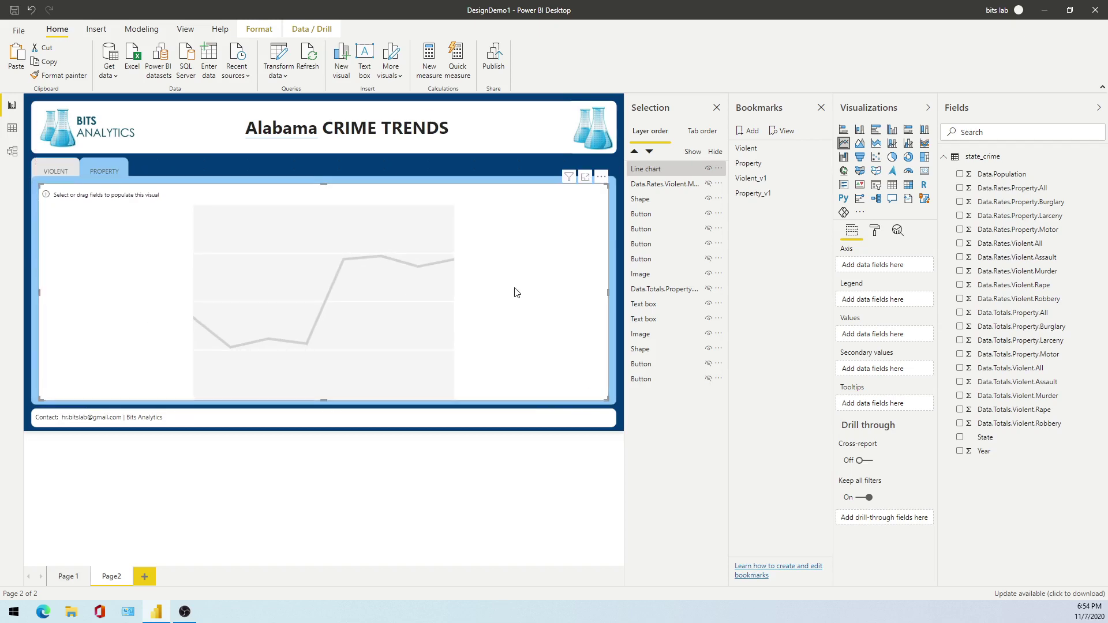
drag(981, 454, 901, 266)
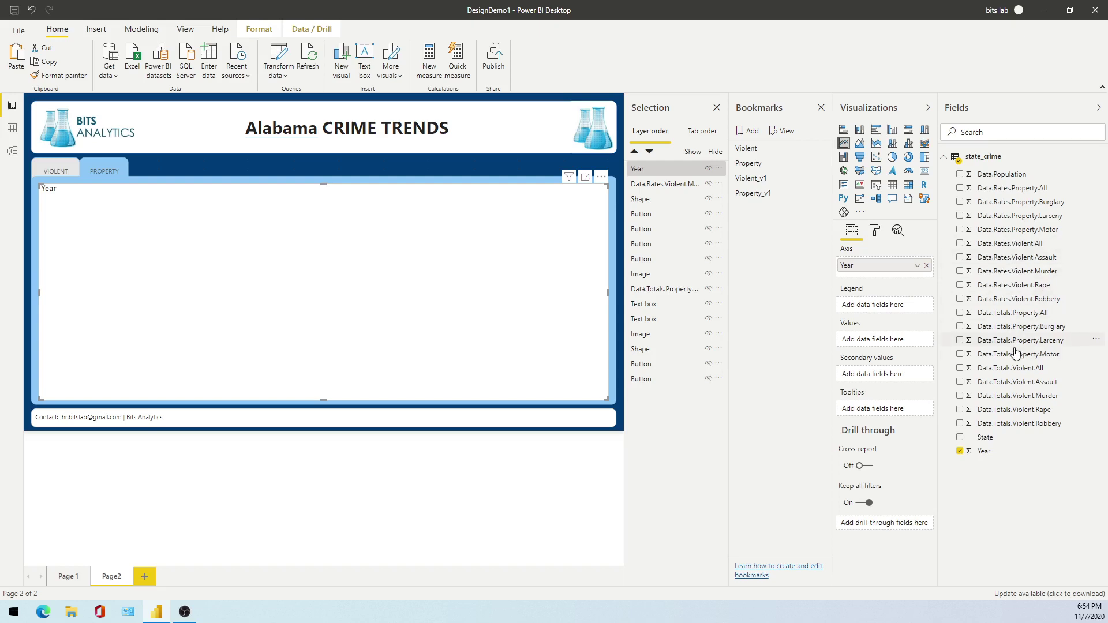
mouse_move(1017, 328)
mouse_down()
mouse_move(924, 332)
mouse_move(900, 348)
mouse_up()
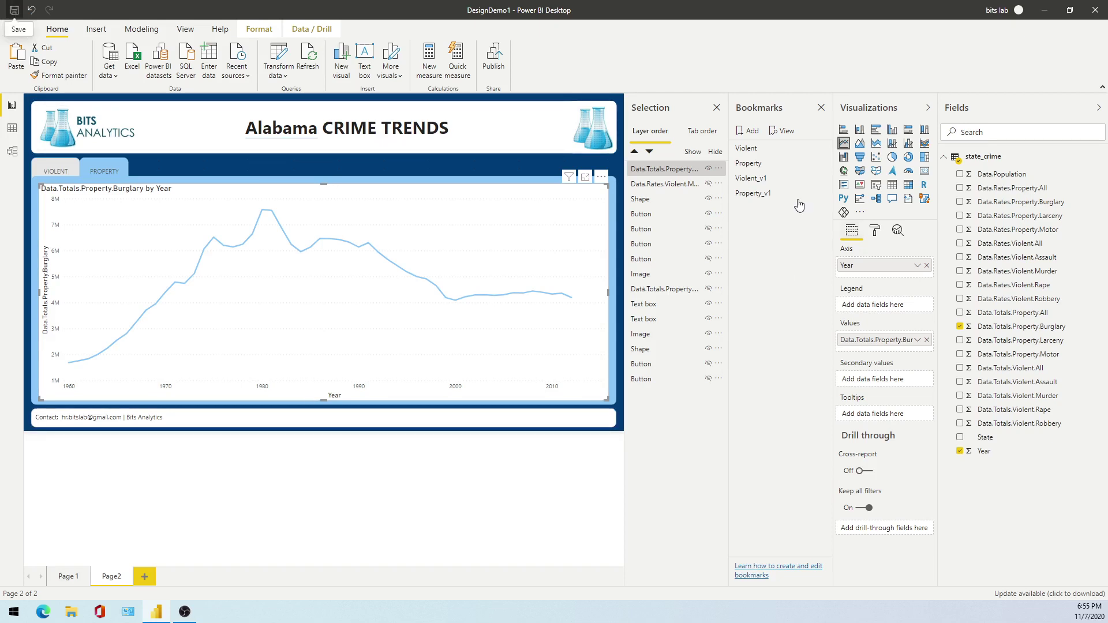
Update the Property_v1 bookmark with the current page state and test switching between Violent_v1 and Property_v1
click(822, 194)
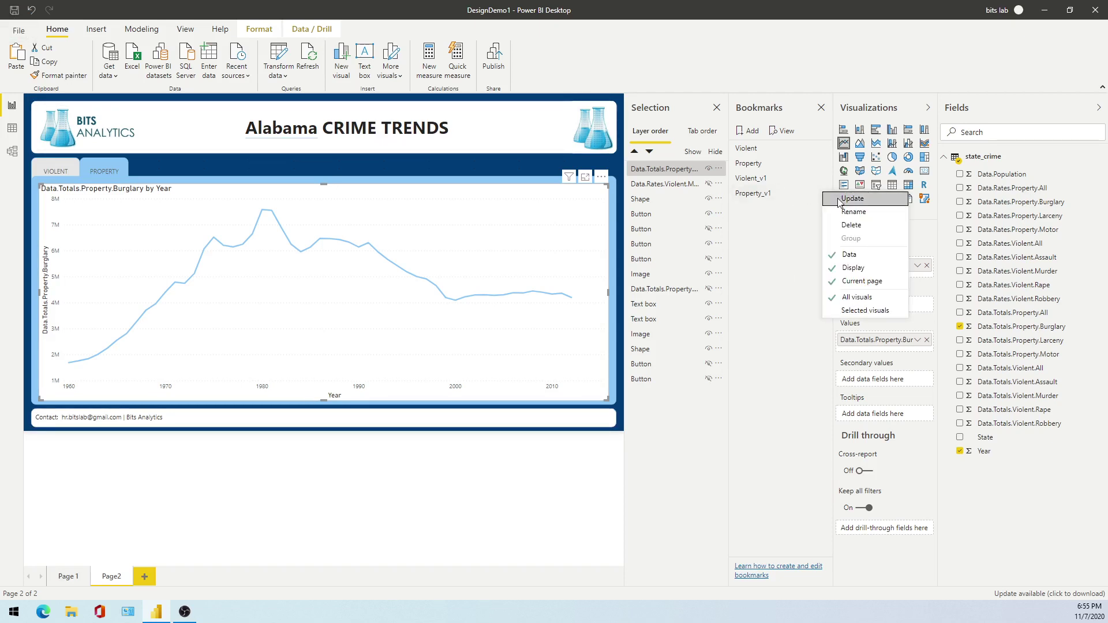
click(840, 199)
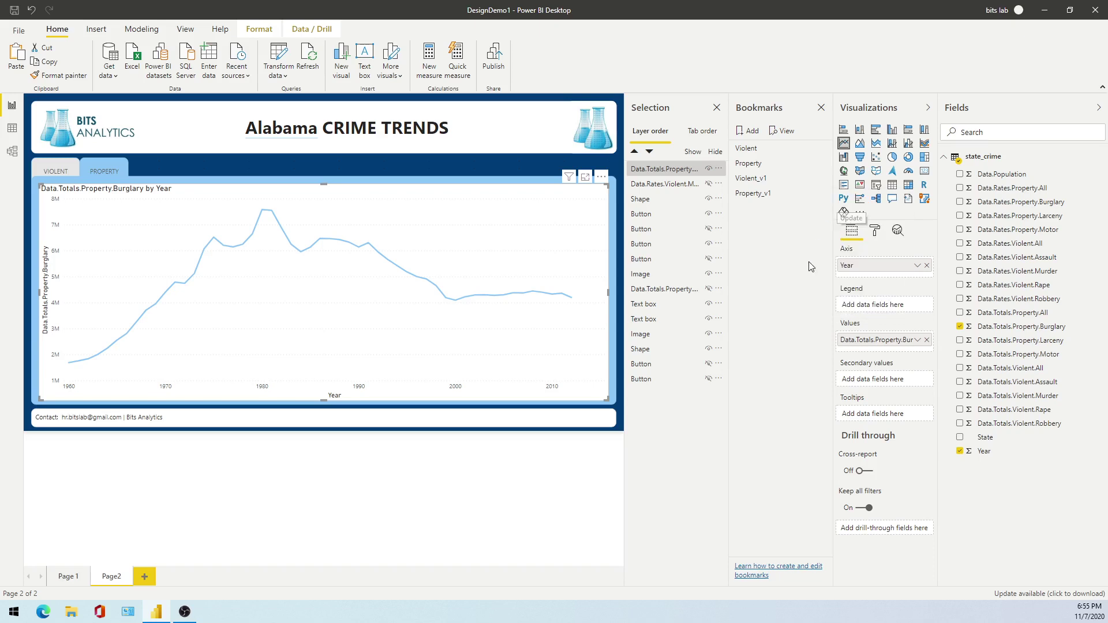
click(755, 180)
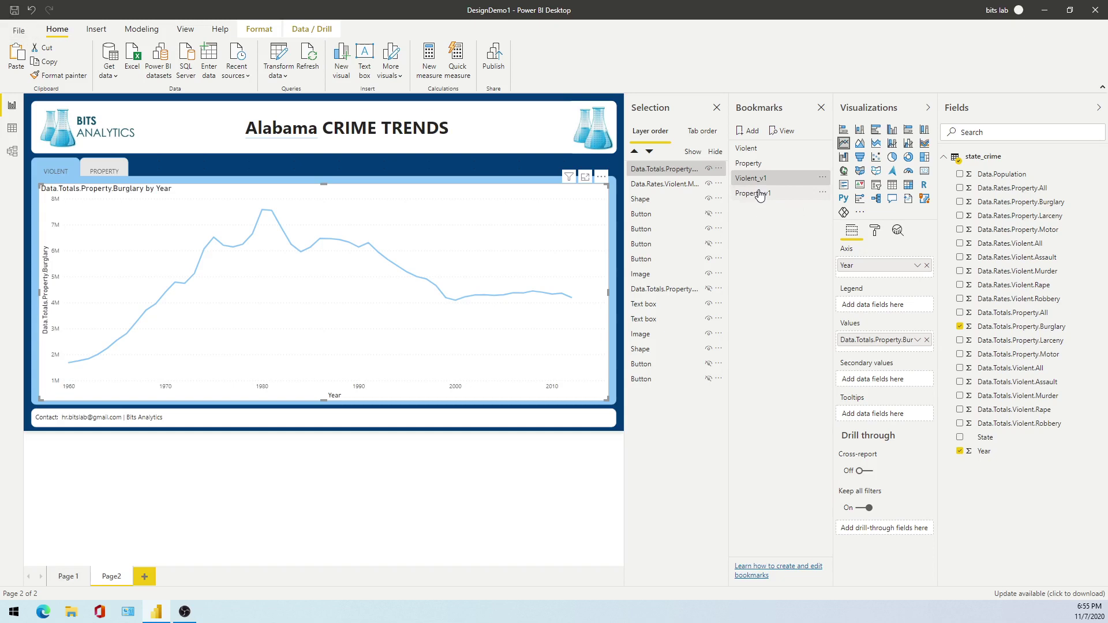
click(760, 194)
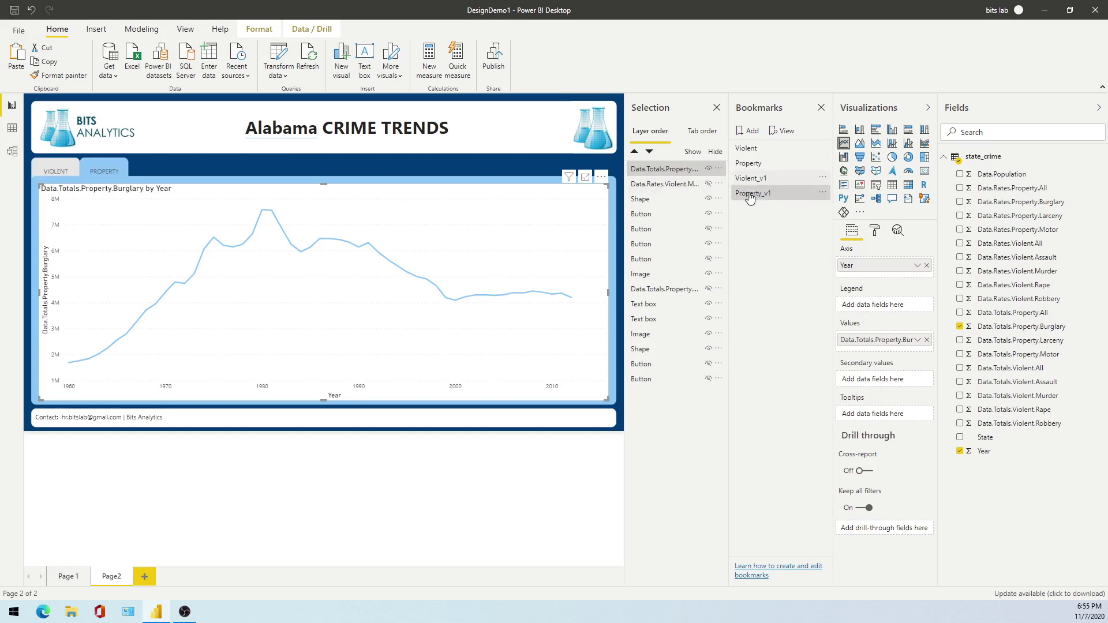
click(753, 178)
click(751, 194)
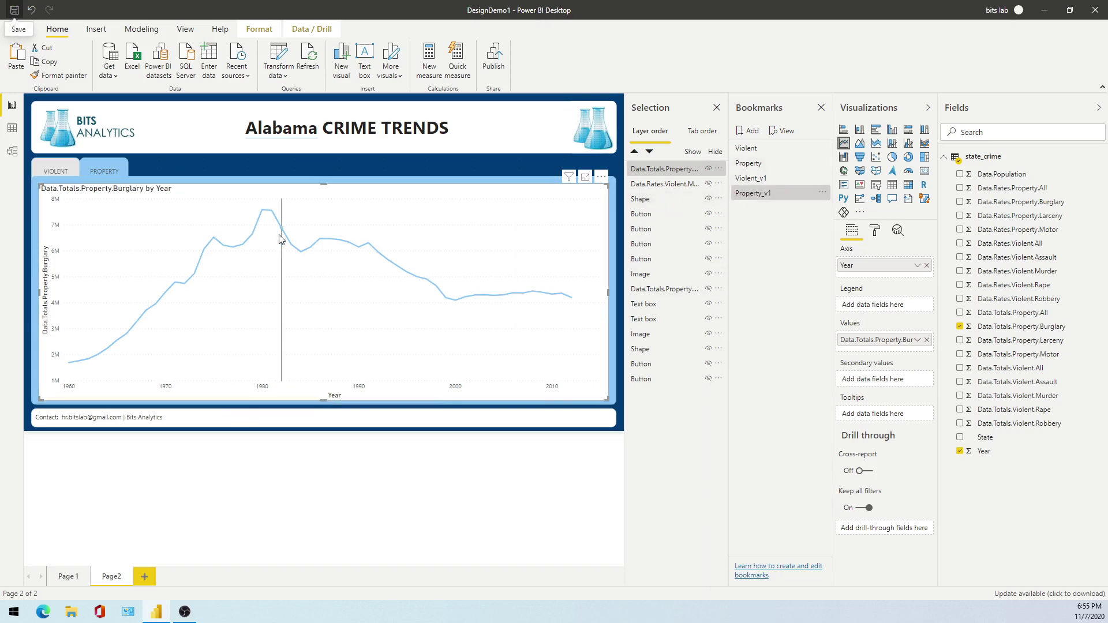
Turn on the grey VIOLENT button's action, with type Bookmark and Violent_v1 as the target bookmark
mouse_move(281, 239)
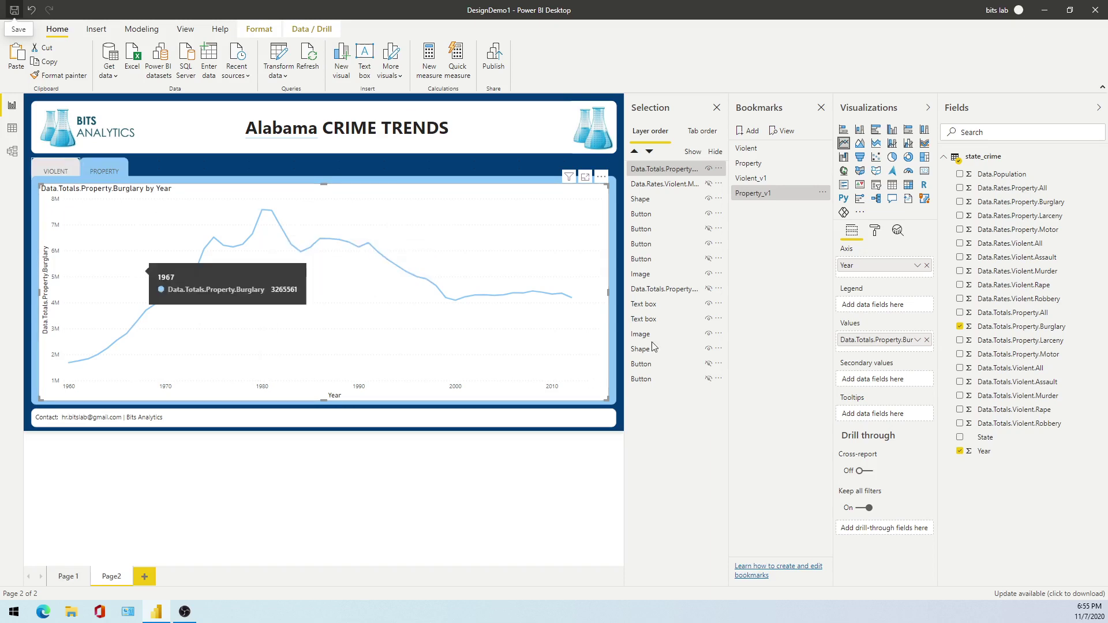
key(Tab)
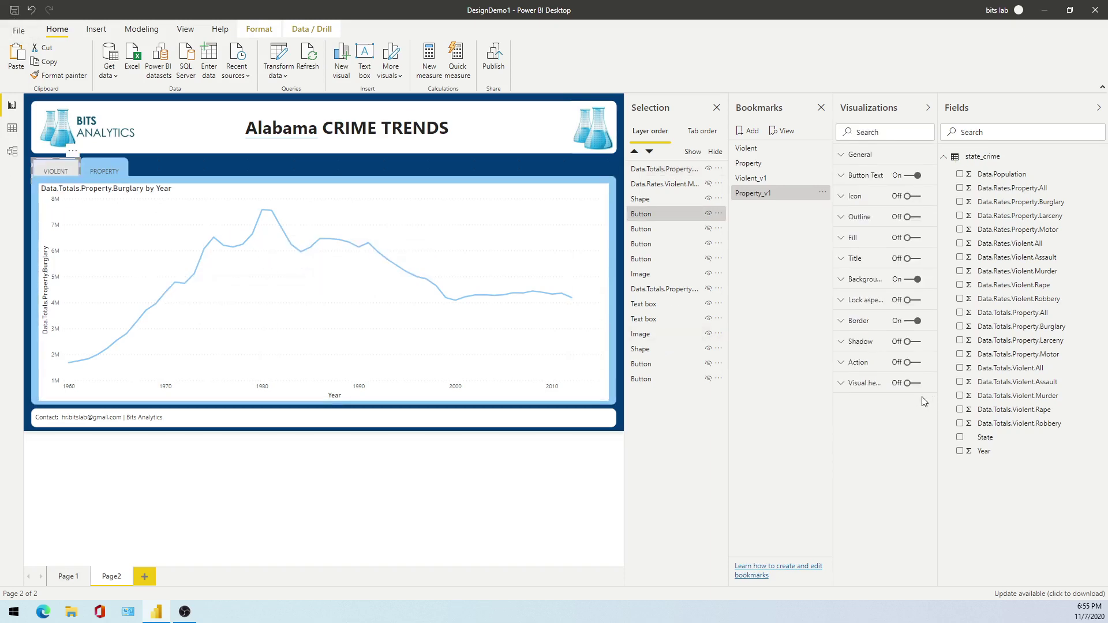
click(909, 363)
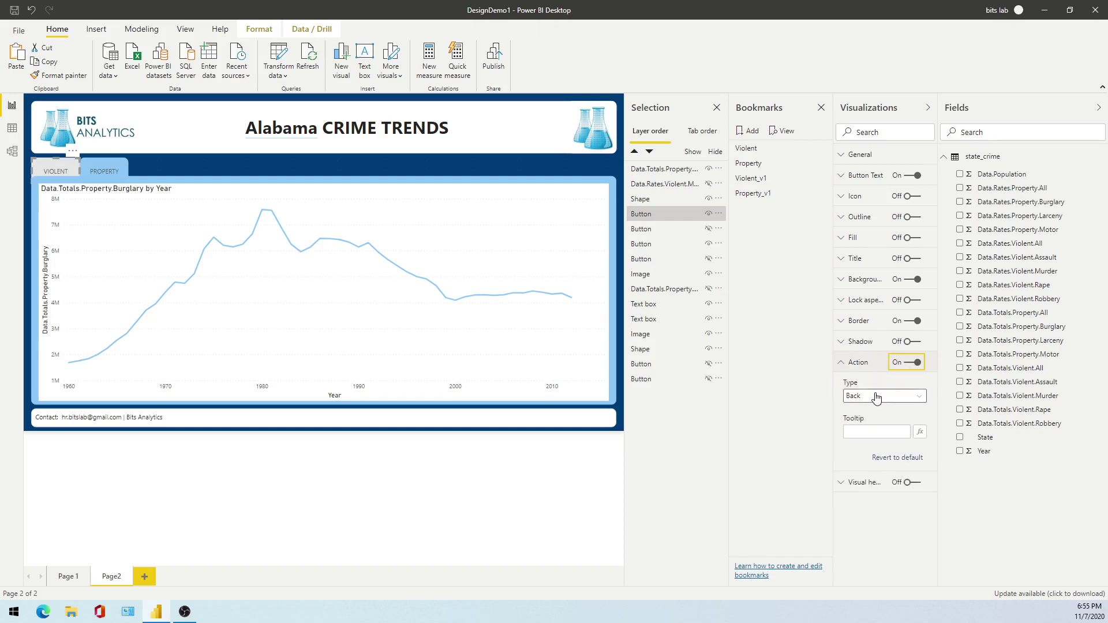
click(880, 397)
click(872, 432)
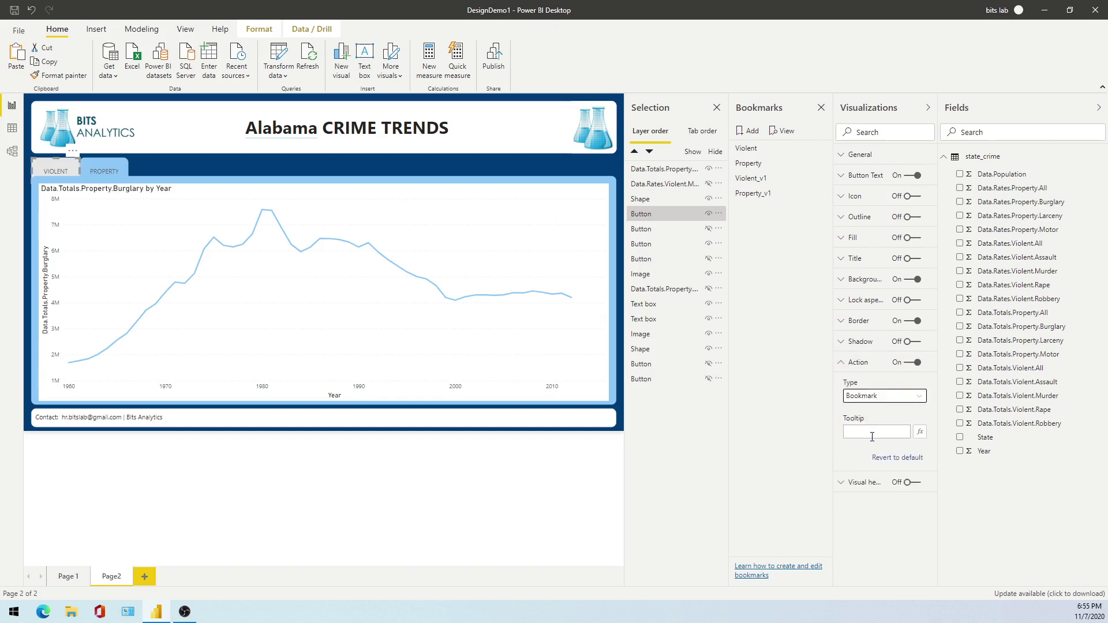
click(872, 397)
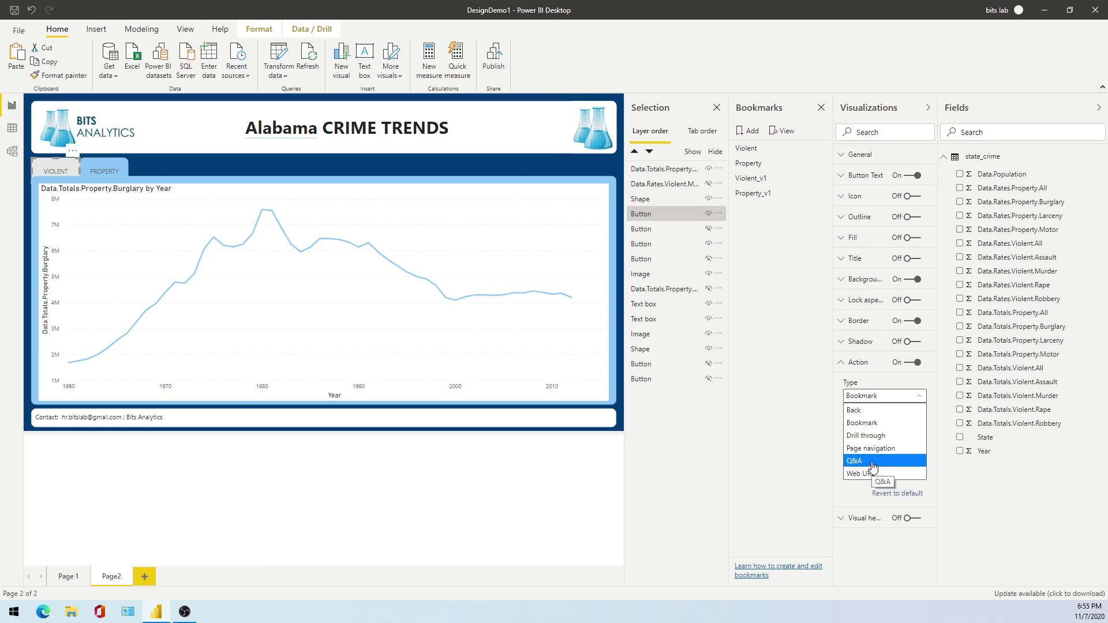
click(876, 423)
click(875, 434)
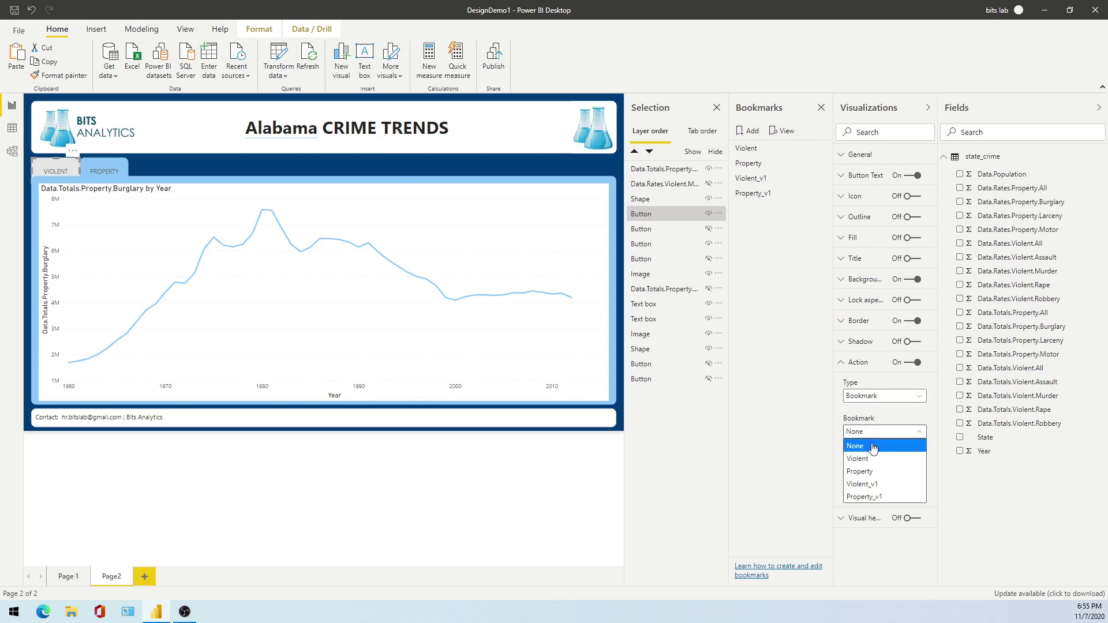
click(877, 486)
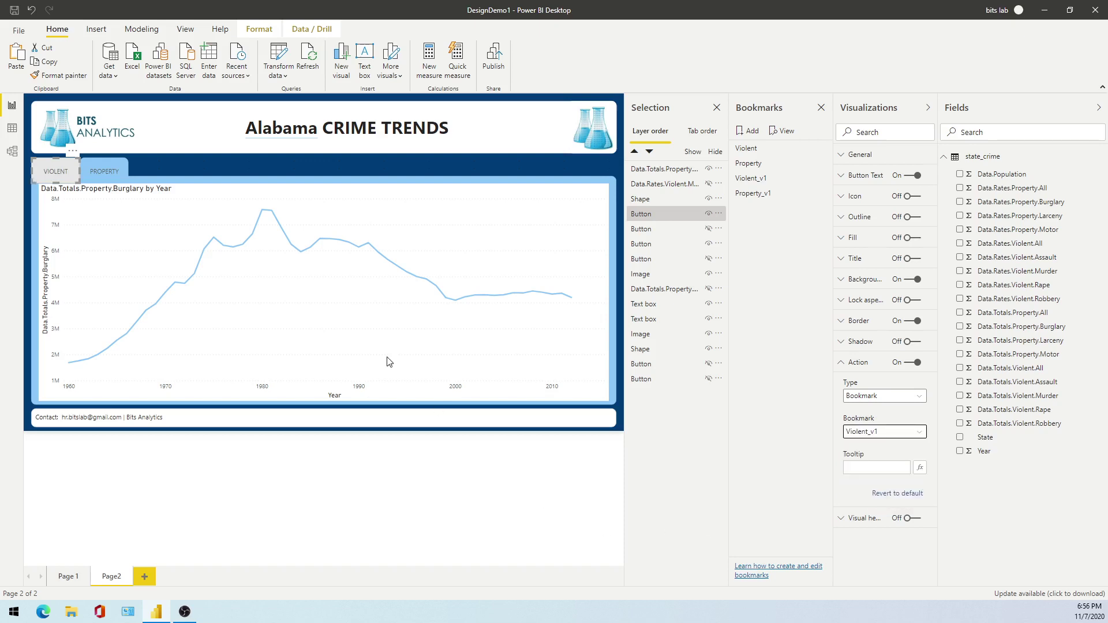
Turn on the blue PROPERTY button's action with type Bookmark and Property_v1 as the target, and save the report
click(99, 165)
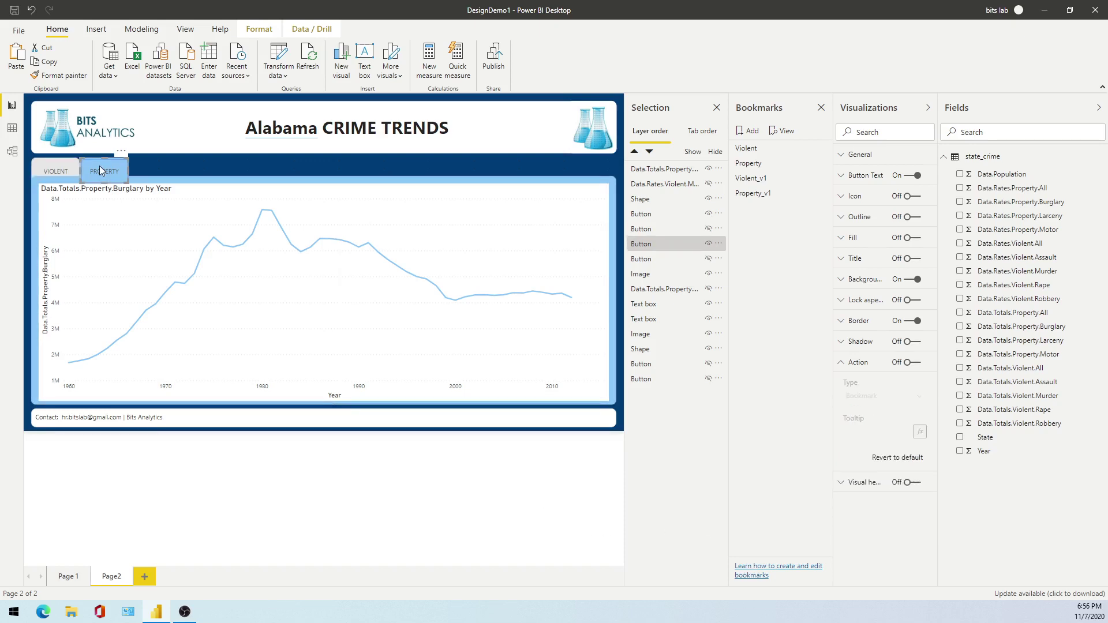
click(914, 364)
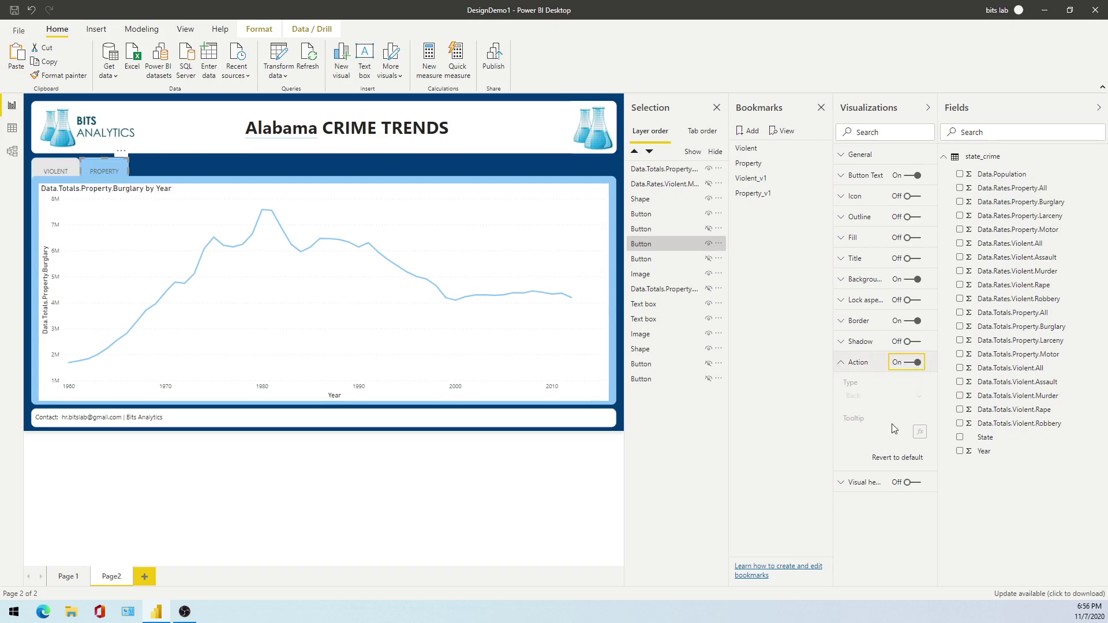
click(884, 396)
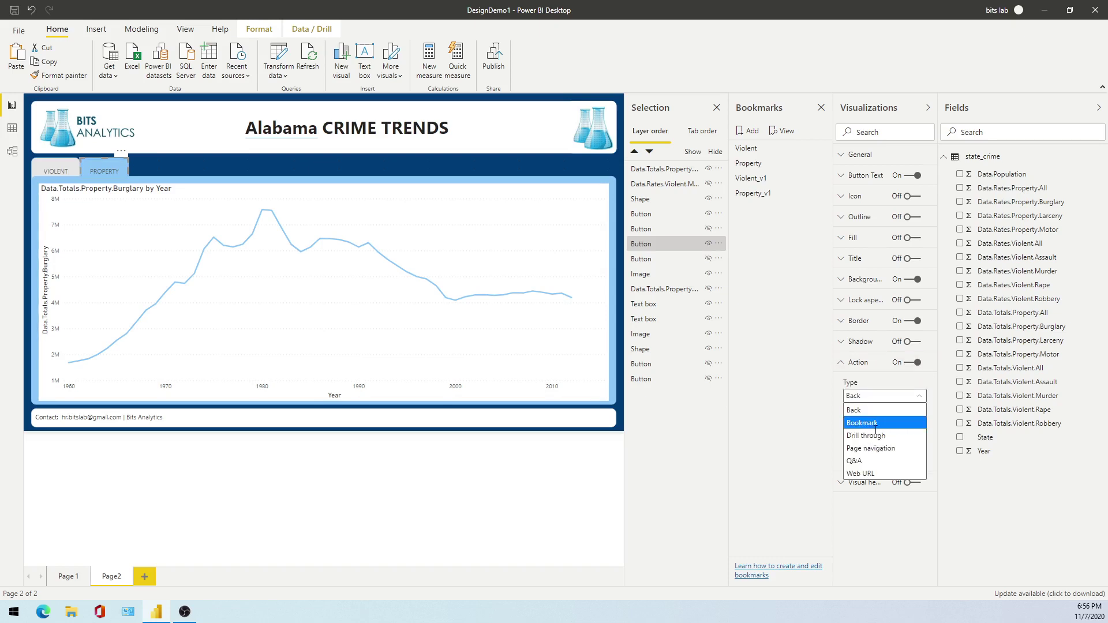
click(876, 424)
click(877, 432)
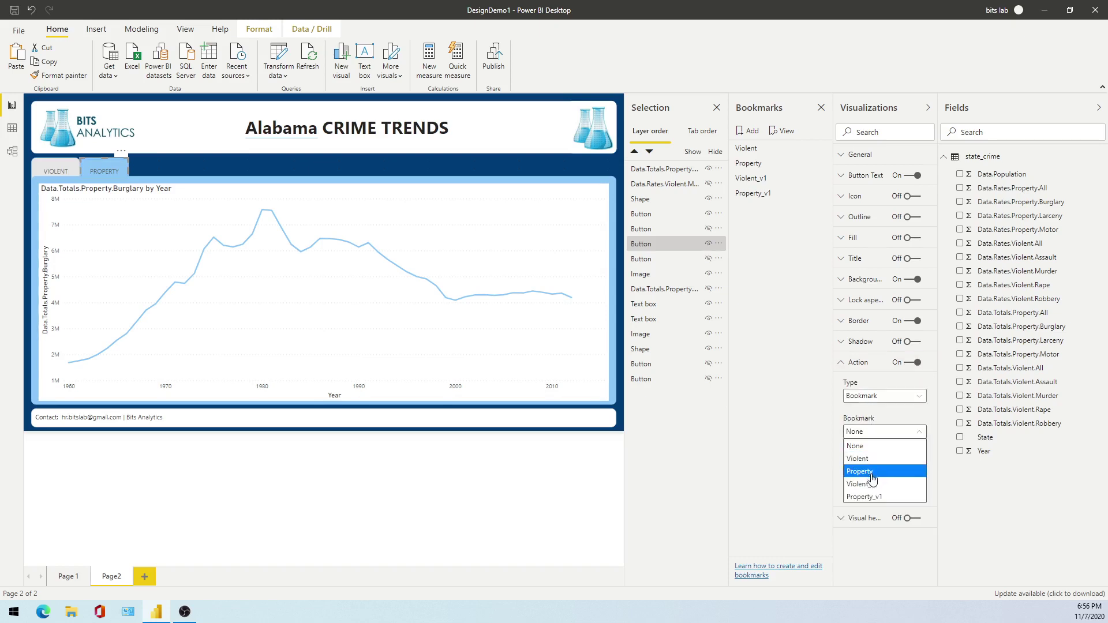
click(881, 498)
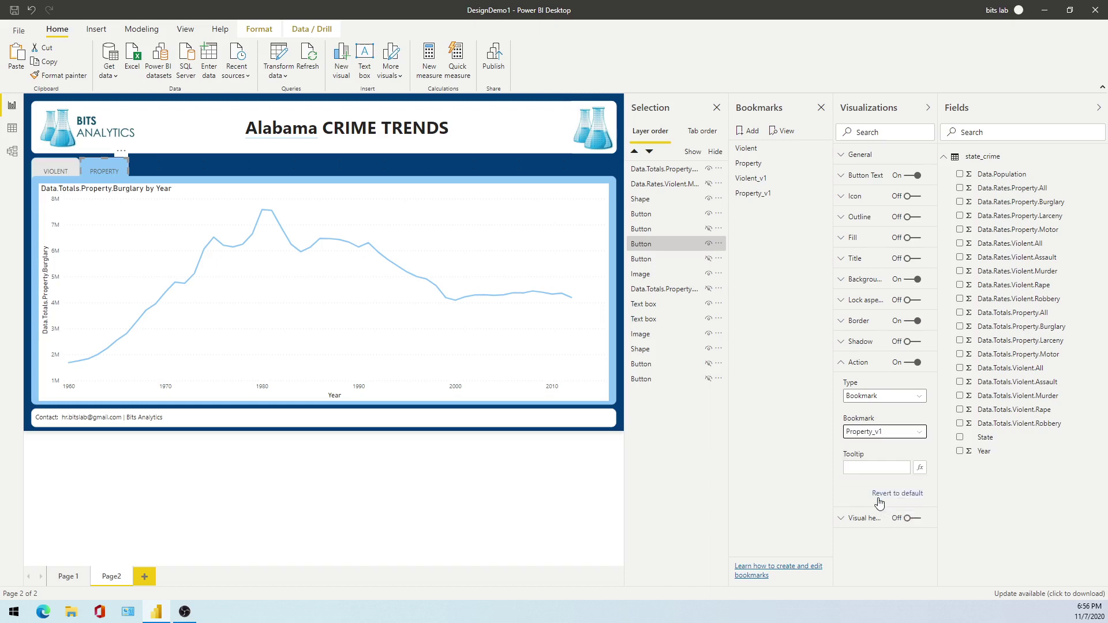
click(16, 13)
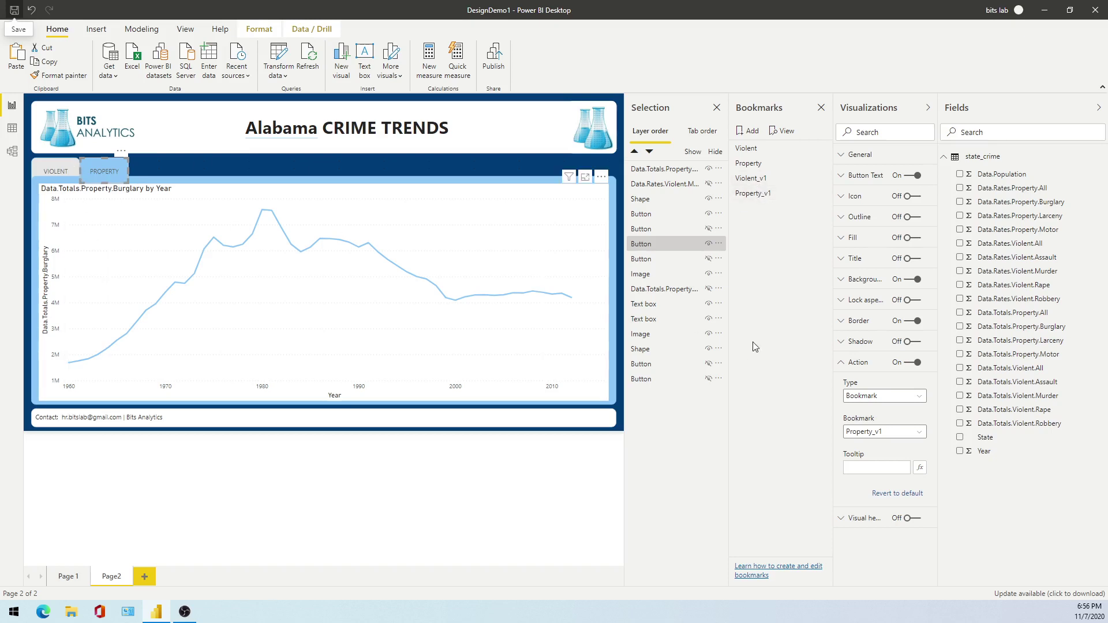
Apply the Violent_v1 bookmark and turn on the grey PROPERTY button's action, with type Bookmark and Property_v1 as the target
click(761, 181)
click(95, 172)
click(913, 368)
click(878, 398)
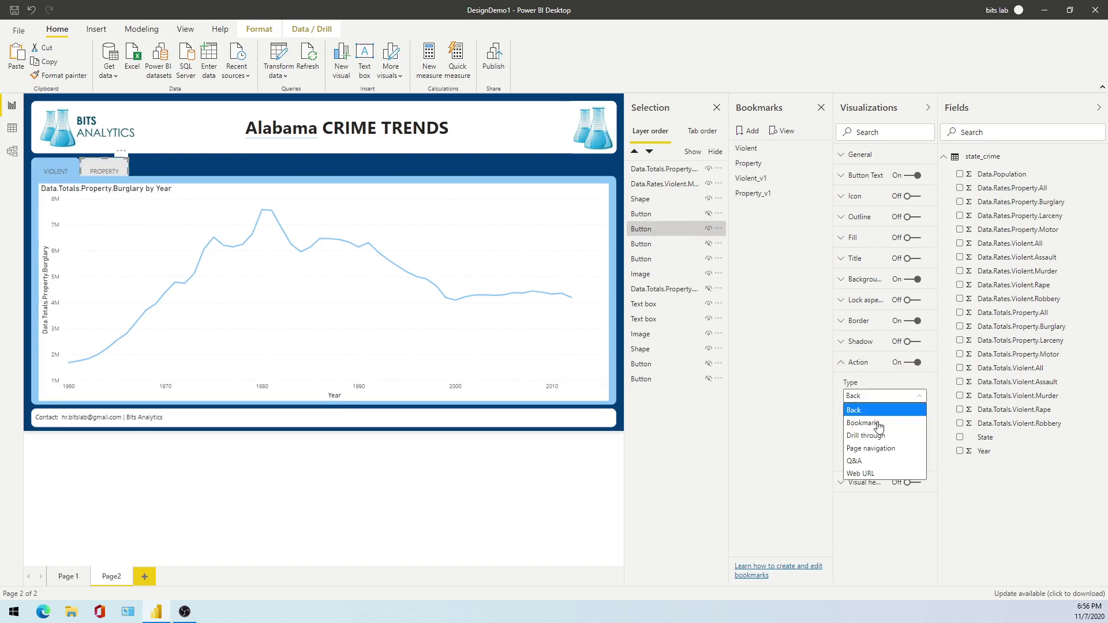
click(876, 429)
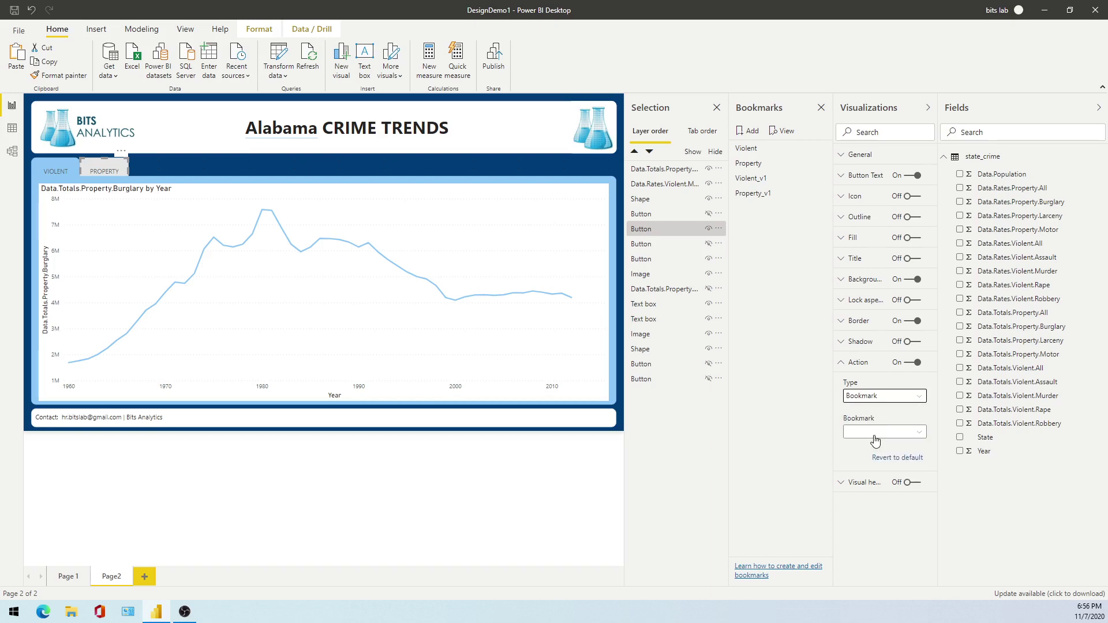
click(877, 433)
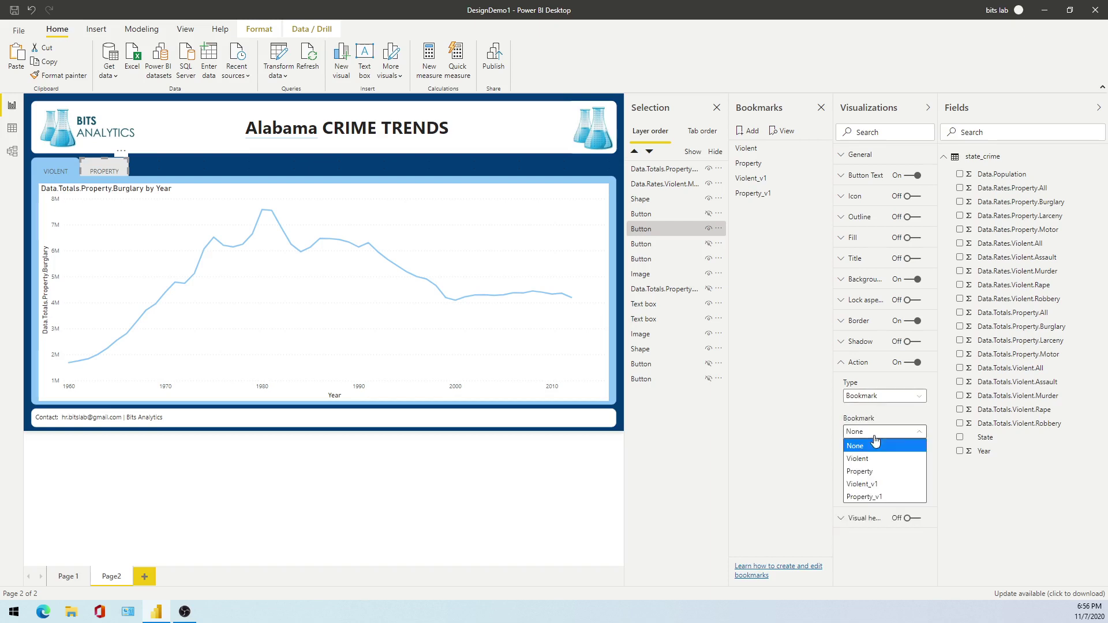
click(881, 497)
Turn on the blue VIOLENT button's action with type Bookmark and Violent_v1 as the target, and save the report
click(60, 171)
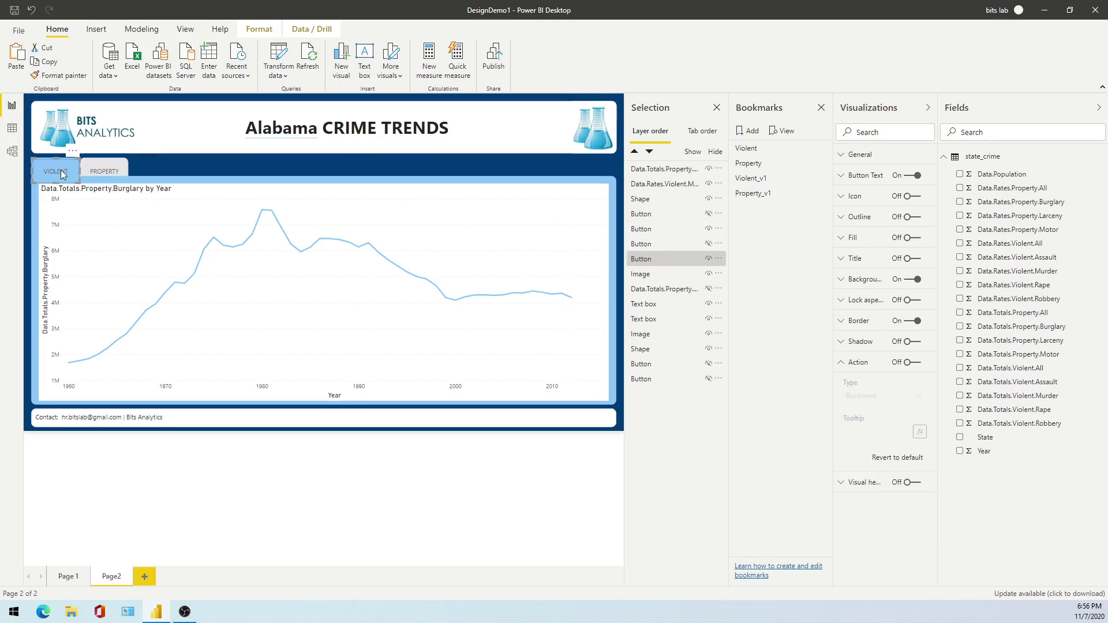
click(912, 362)
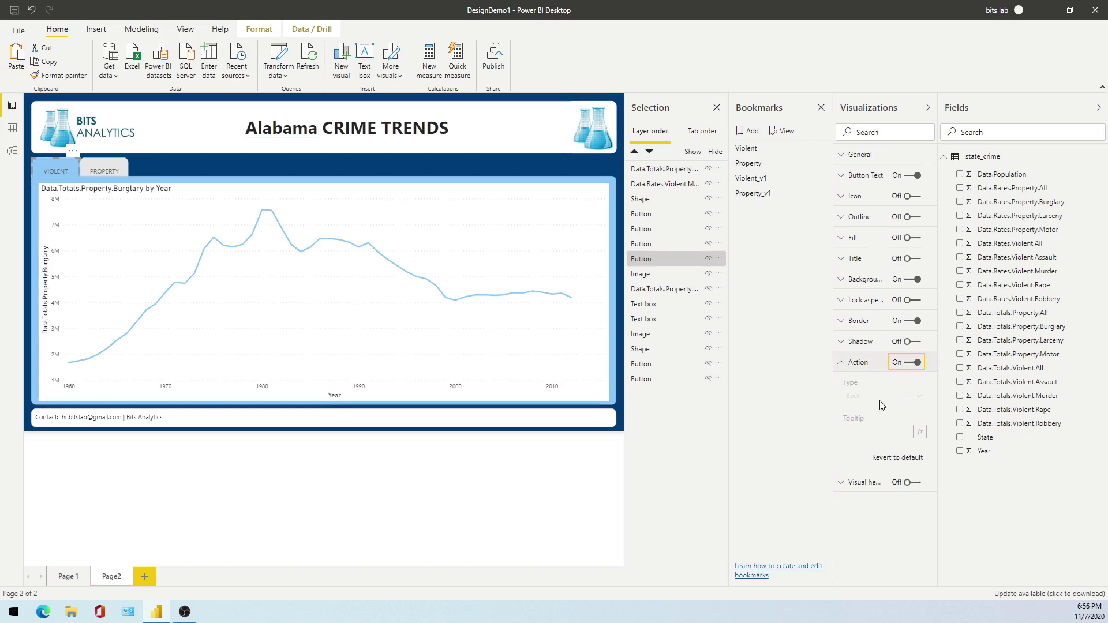
click(883, 396)
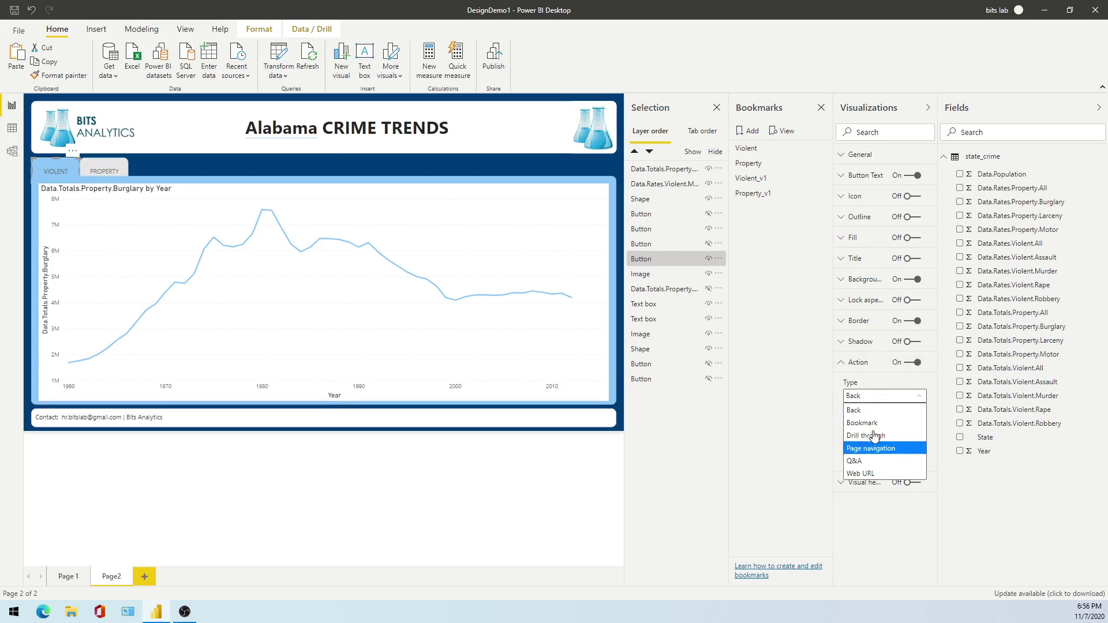
click(873, 424)
click(876, 438)
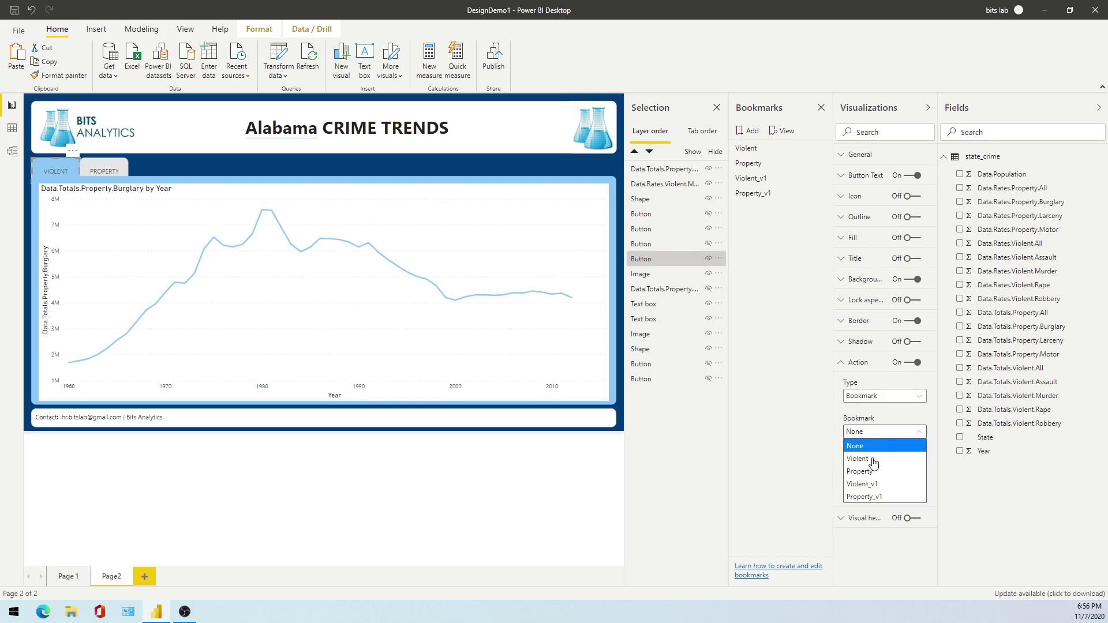
click(872, 485)
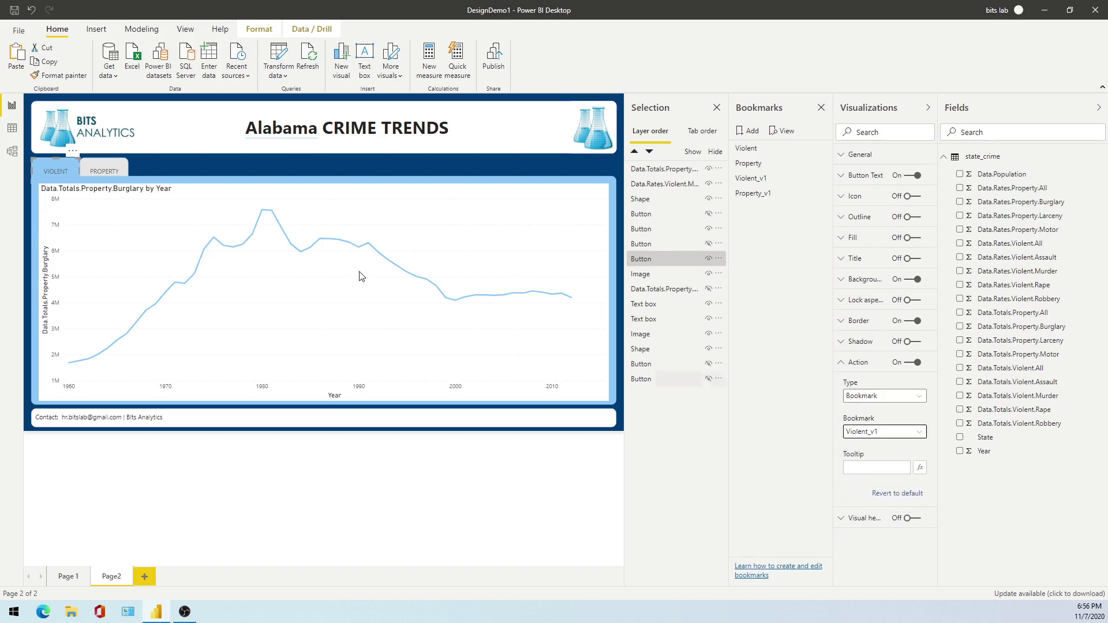
click(15, 12)
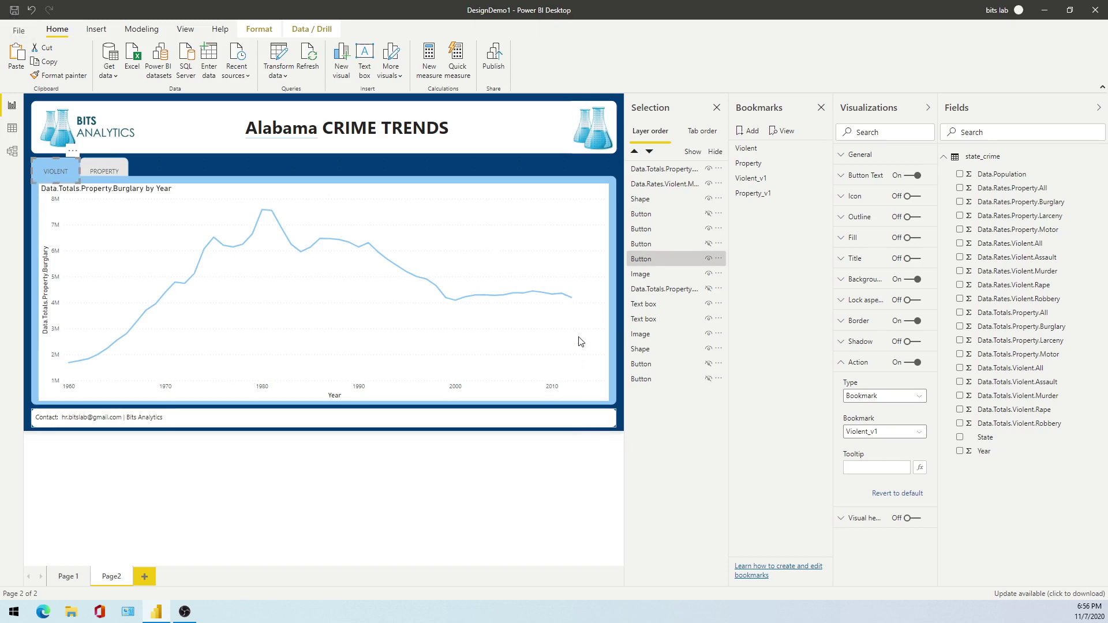
Collapse the Visualizations and Fields panes, publish the report to My workspace, and open it in the Power BI service
mouse_move(362, 224)
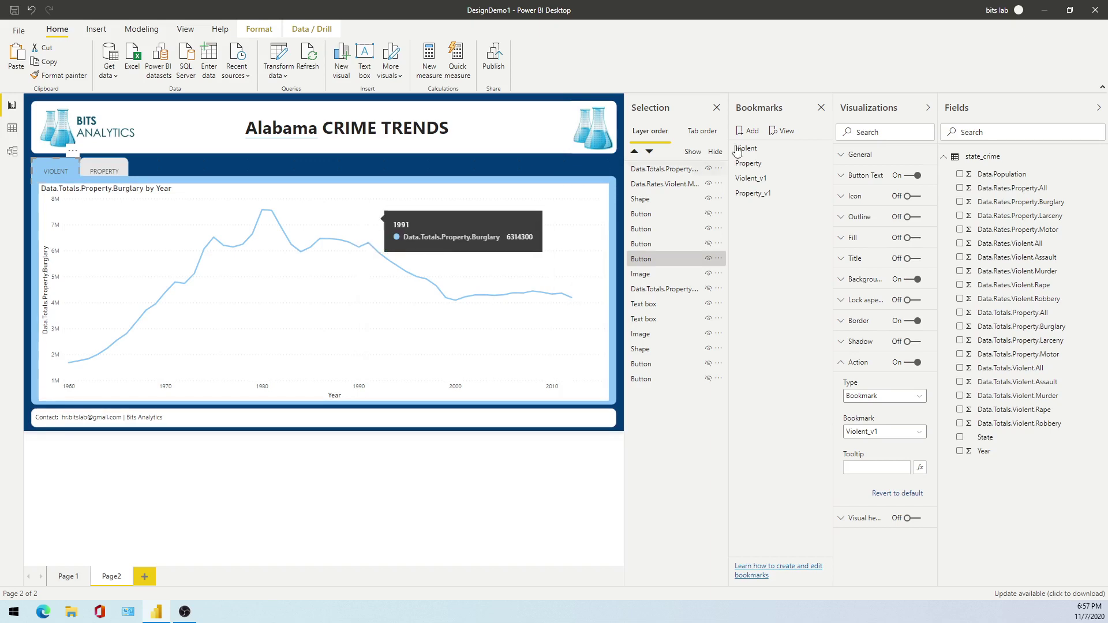
click(1099, 108)
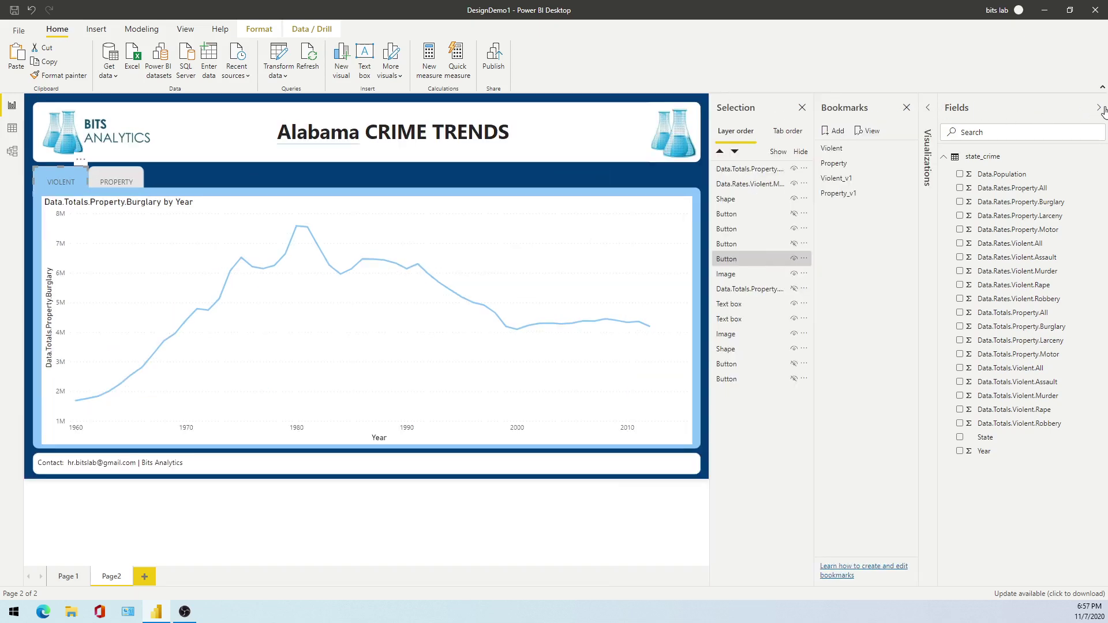
click(1101, 110)
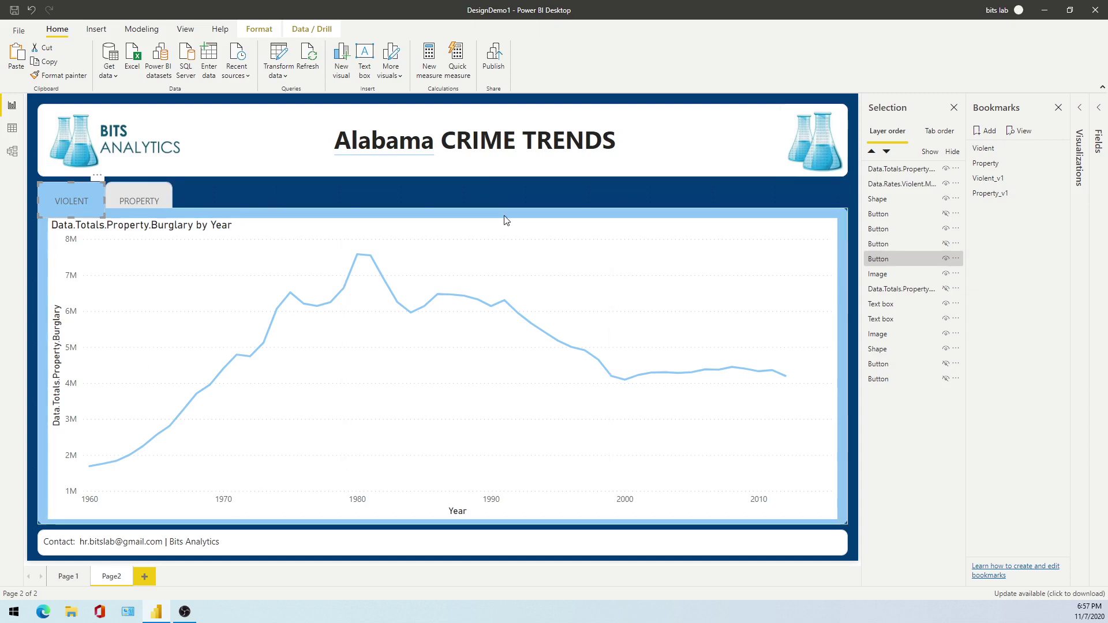
click(508, 186)
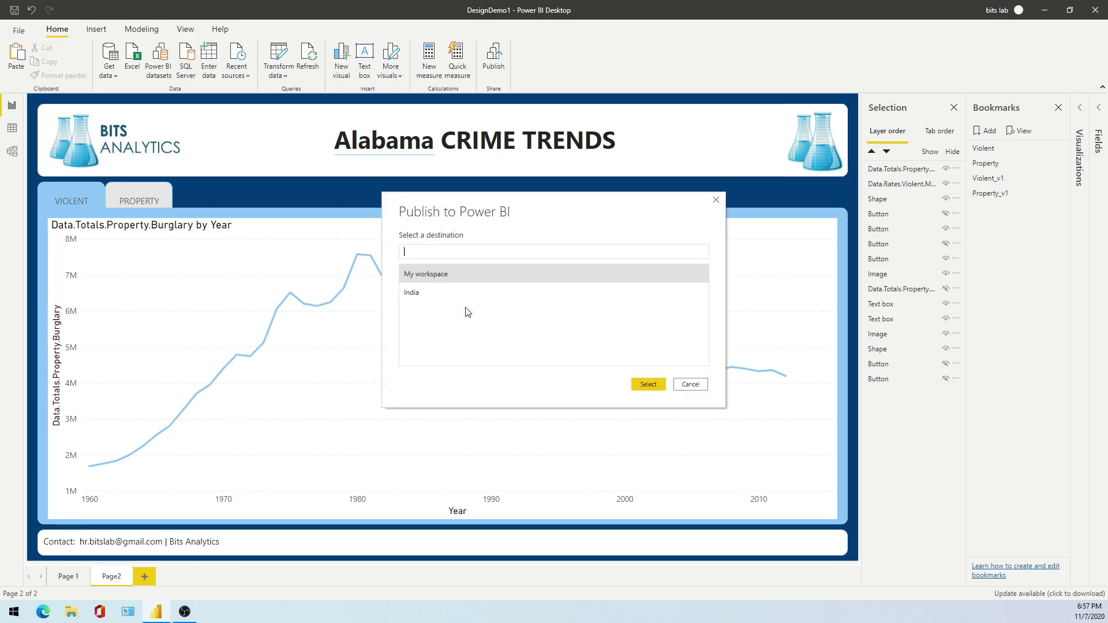
click(653, 385)
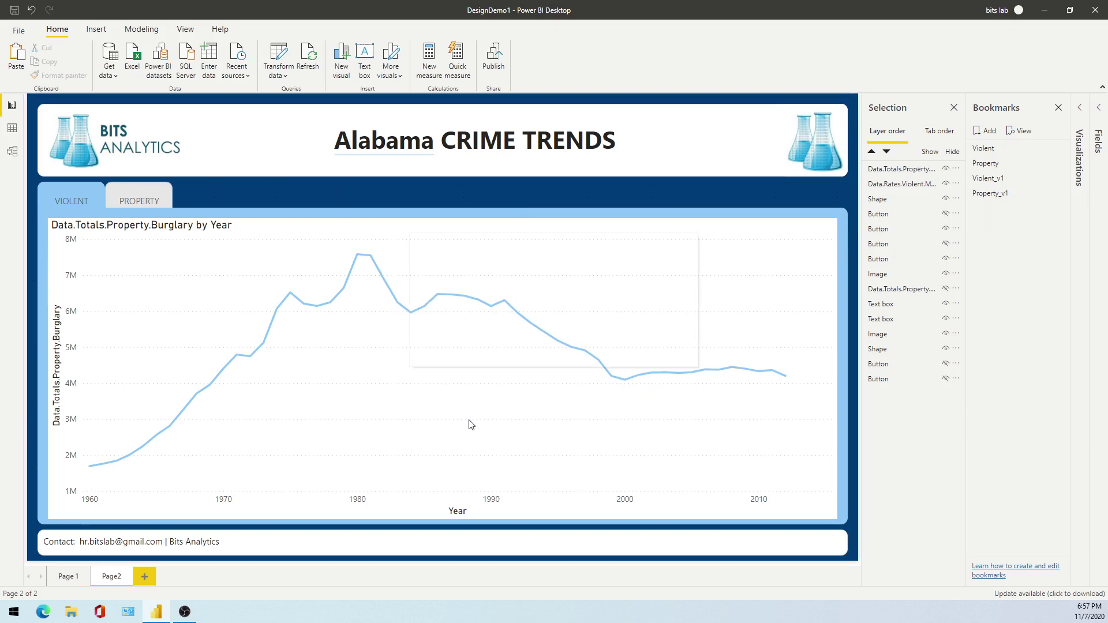
click(614, 368)
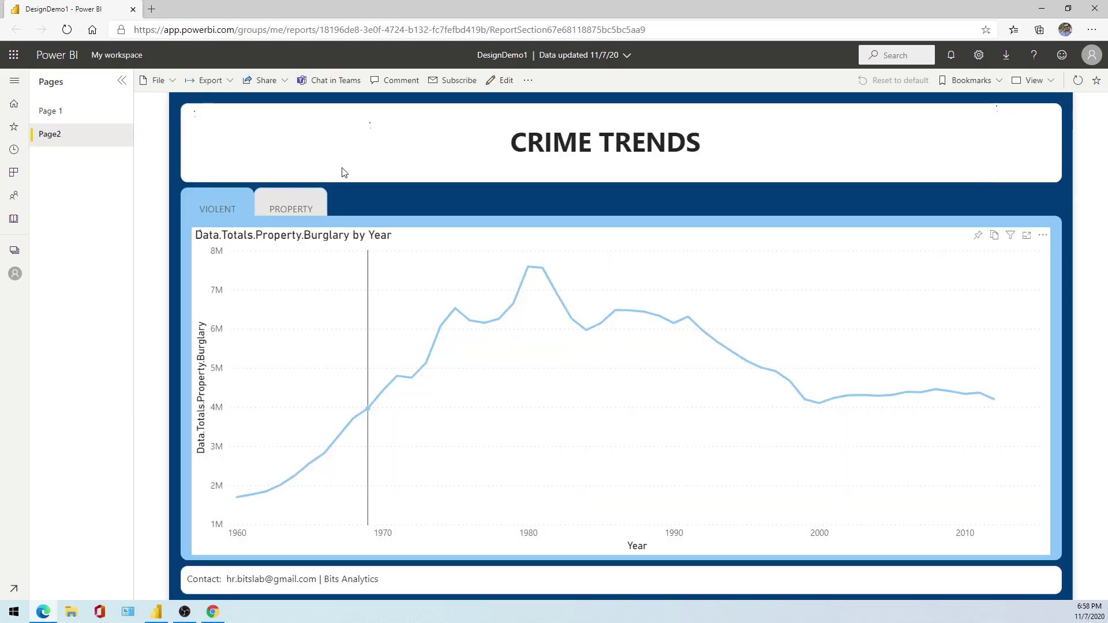
Open the report's public publish-to-web link in a new browser tab and test the PROPERTY button
click(263, 80)
mouse_move(302, 126)
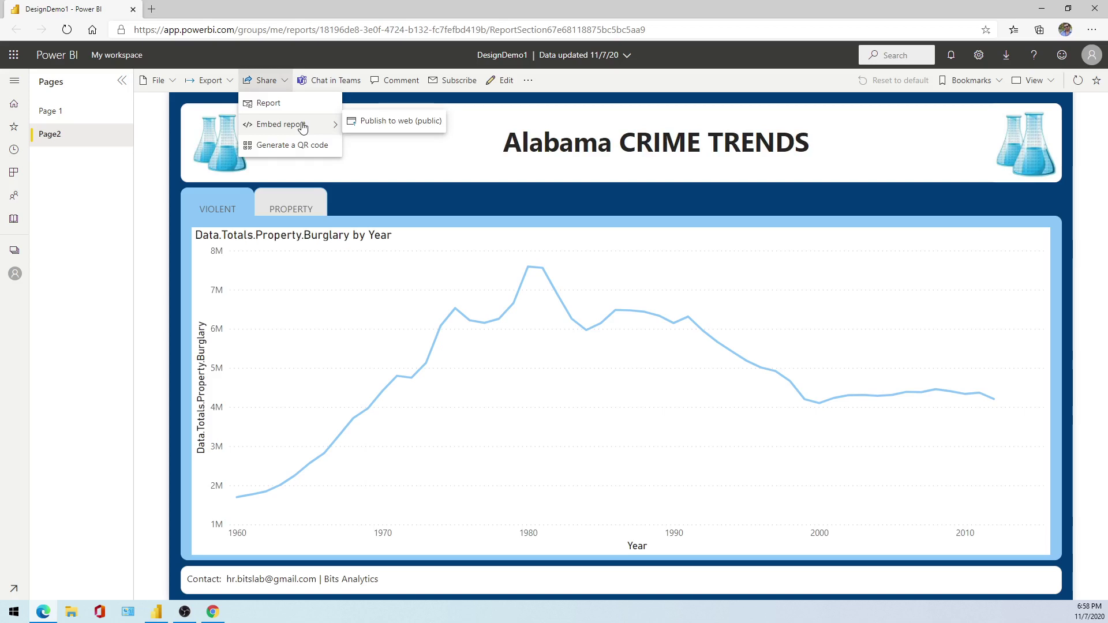
click(376, 123)
click(477, 235)
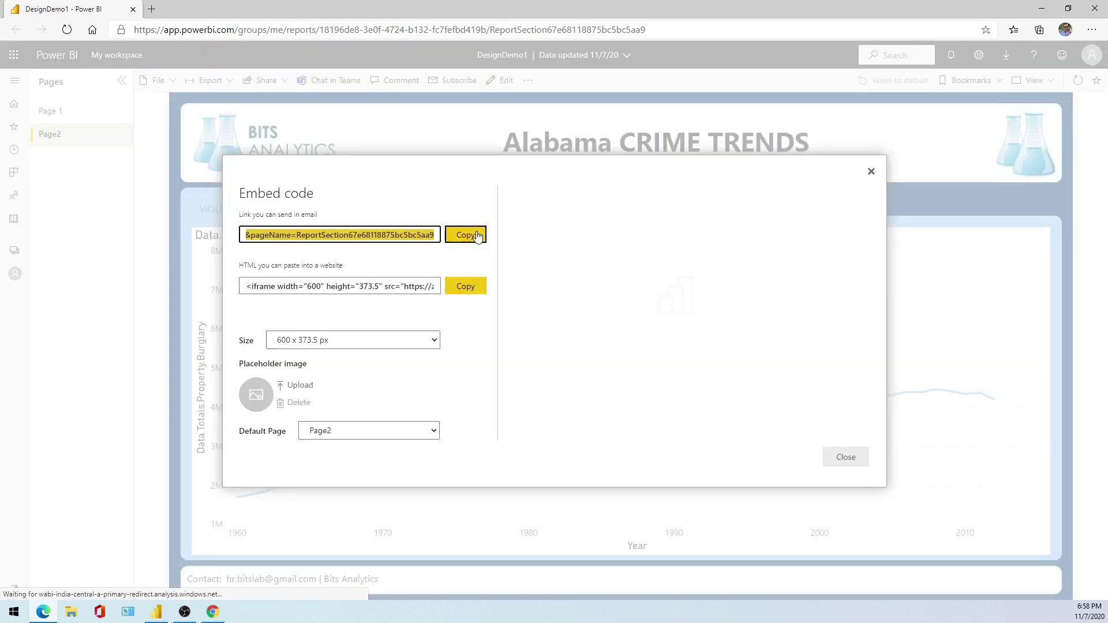
key(ctrl+t)
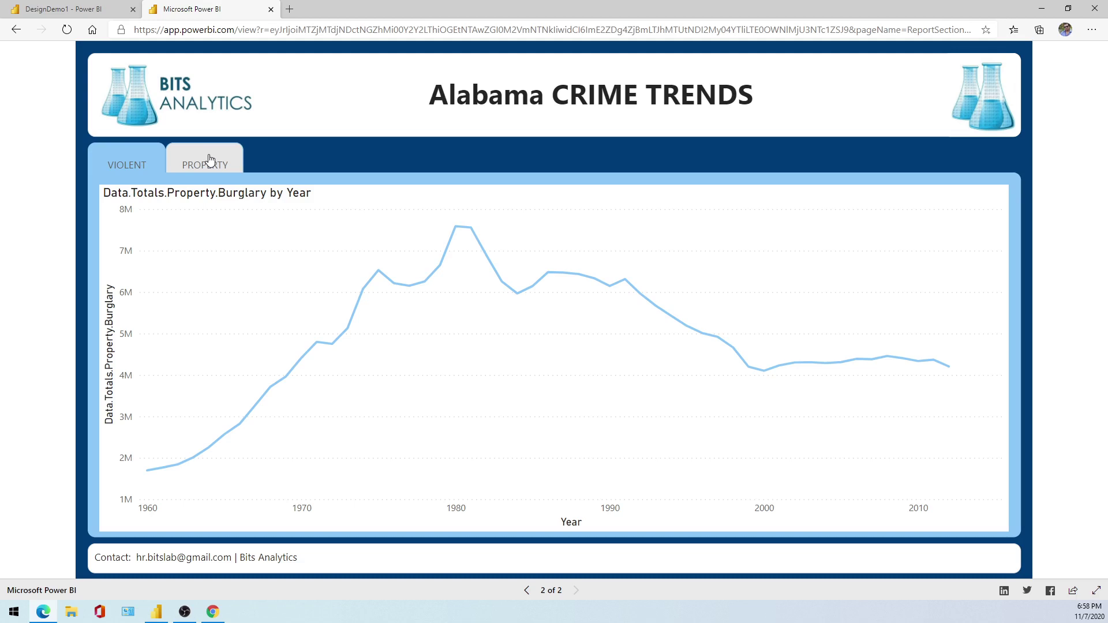
click(211, 161)
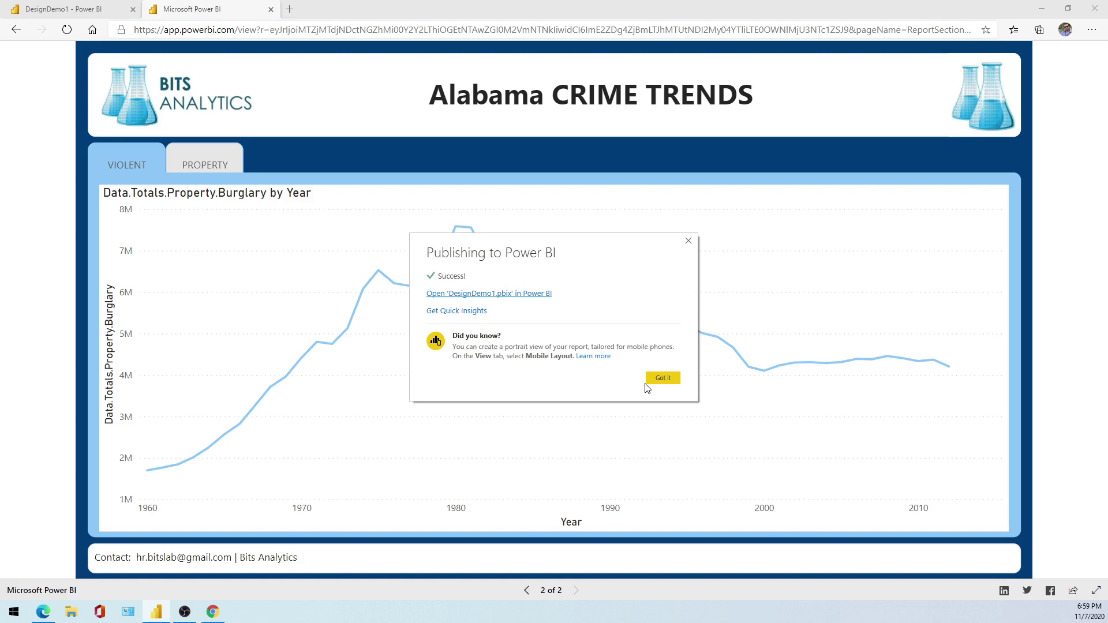
Back in Power BI Desktop, update Violent_v1 with the burglary line chart hidden, and test switching between Property_v1 and Violent_v1
click(649, 381)
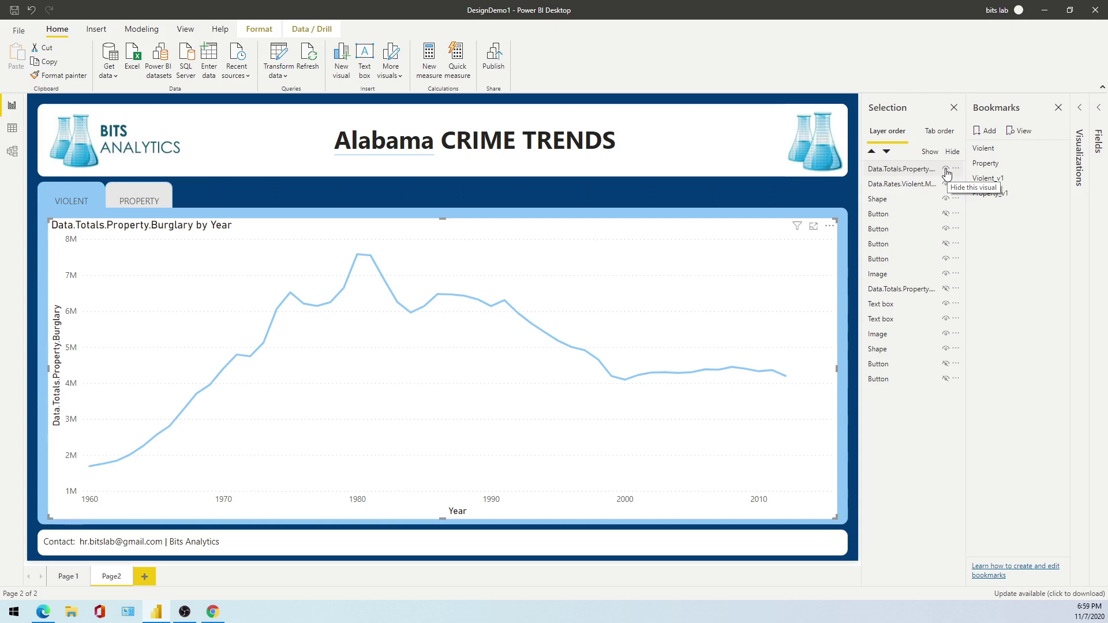
click(1050, 179)
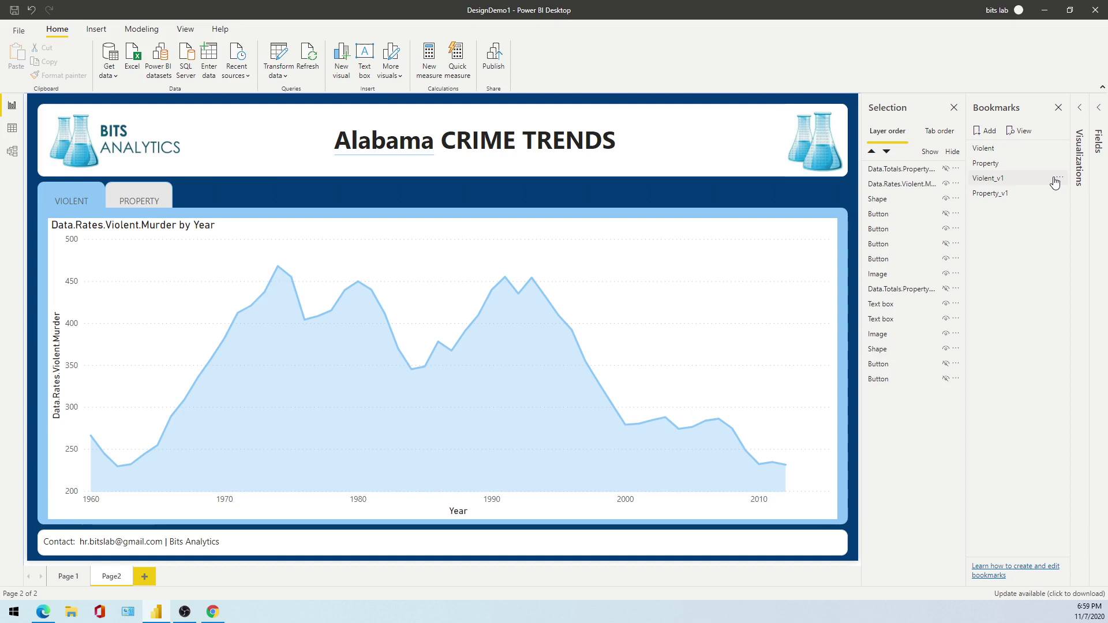
click(996, 192)
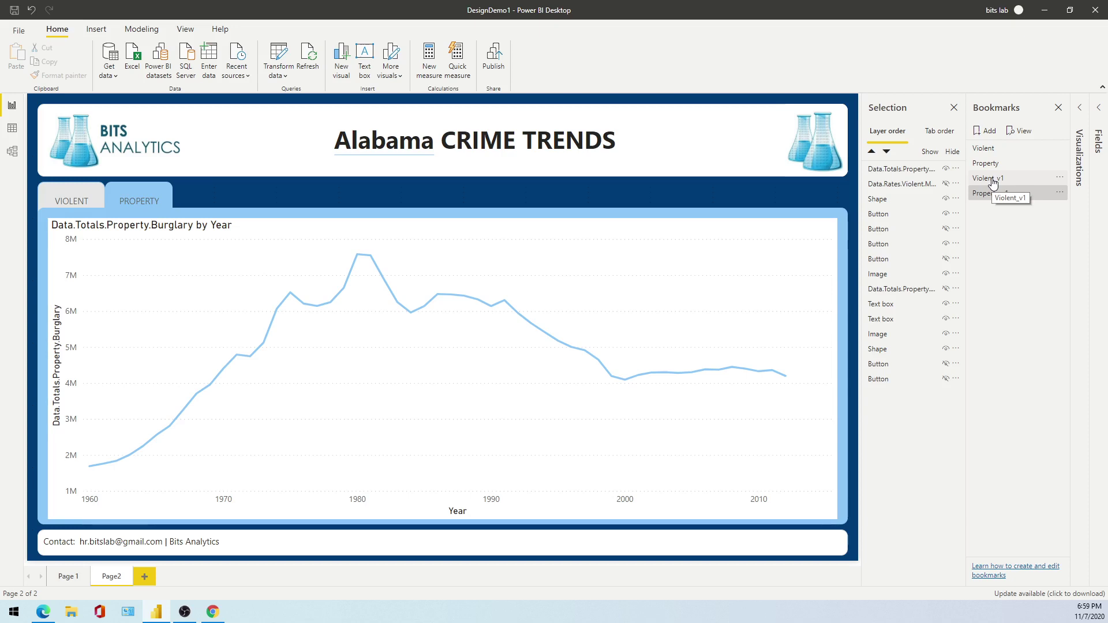
click(993, 182)
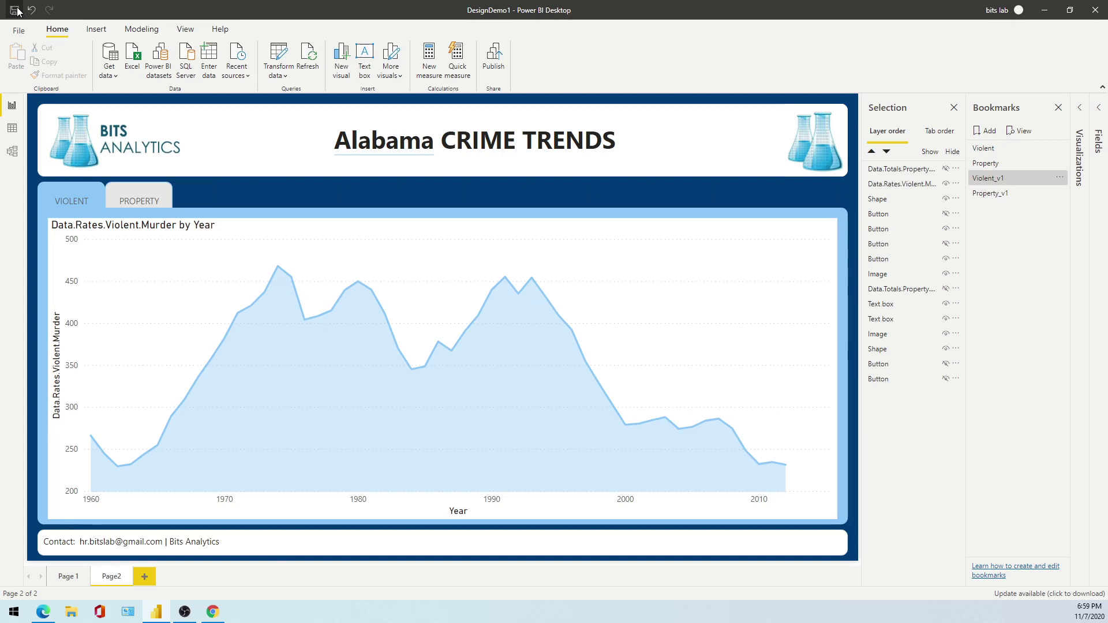
Publish the corrected report to My workspace again and dismiss the publishing dialog
click(494, 58)
click(648, 383)
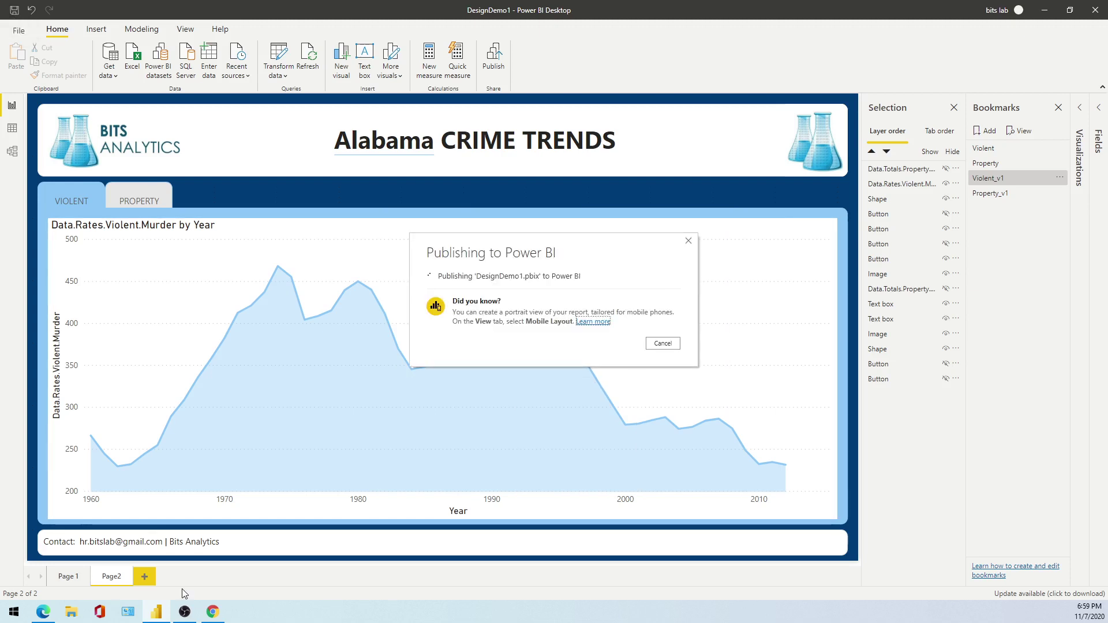
mouse_move(214, 613)
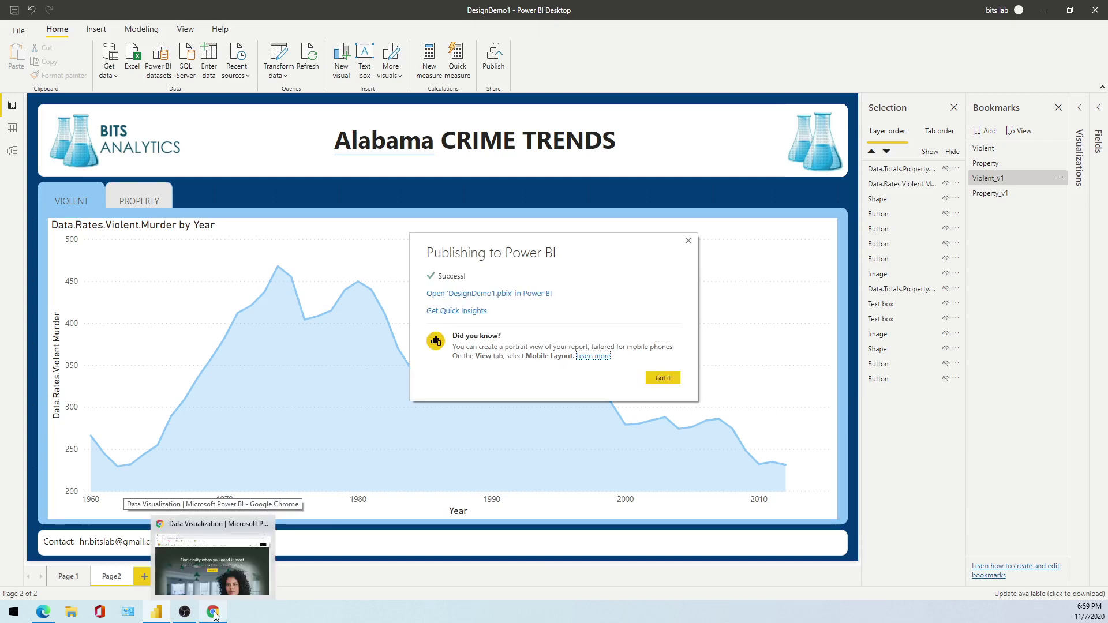
click(663, 378)
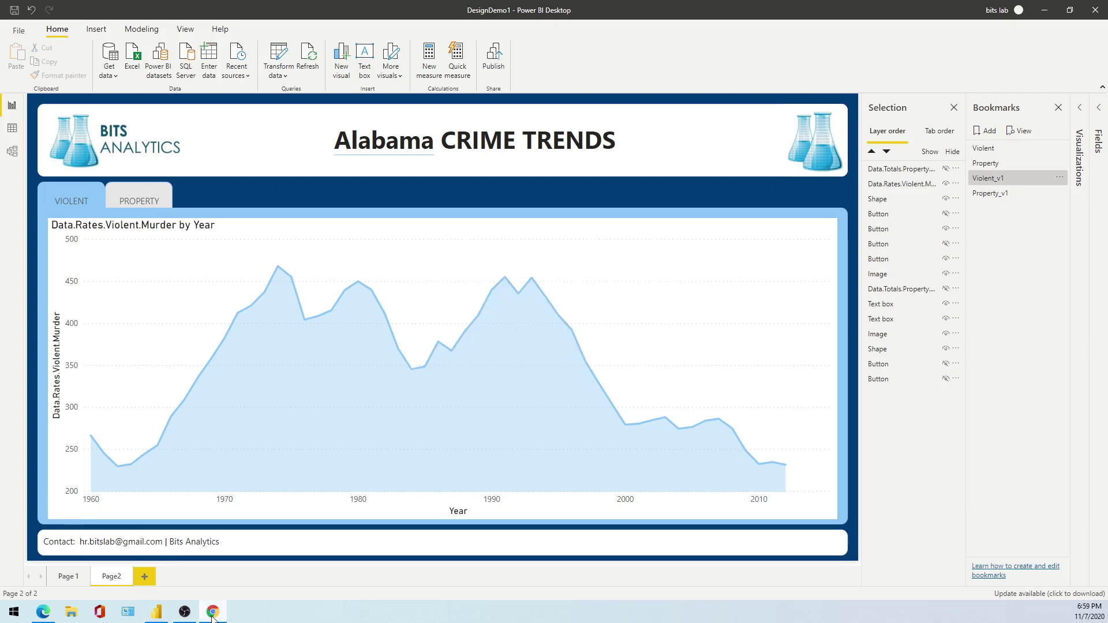
Switch to the browser, close the public report tab, and close the Embed code dialog
click(1047, 11)
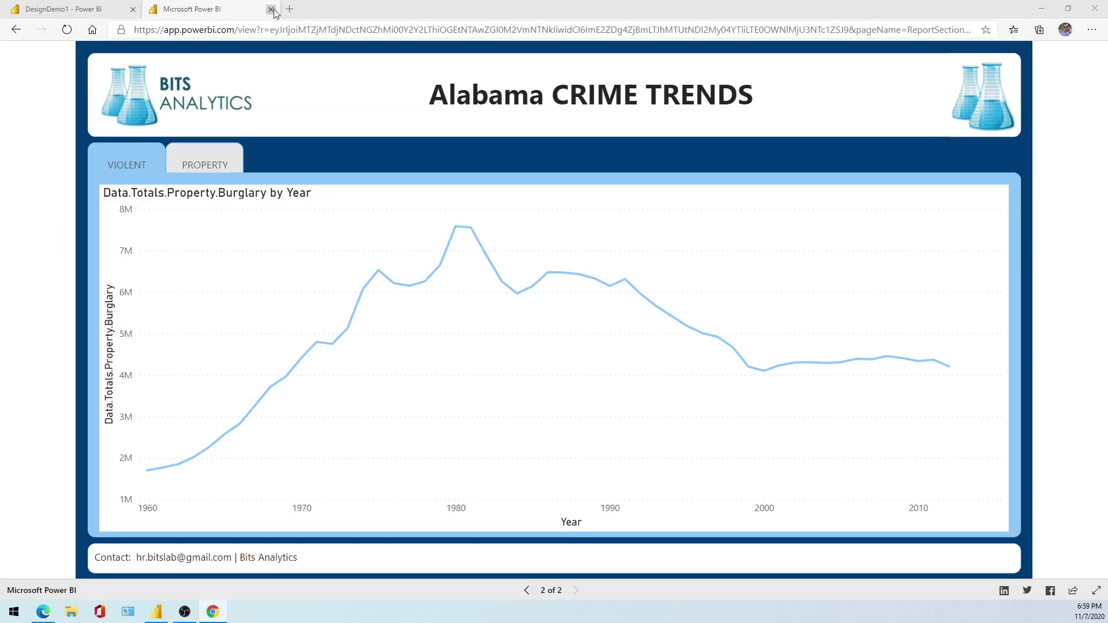
click(270, 10)
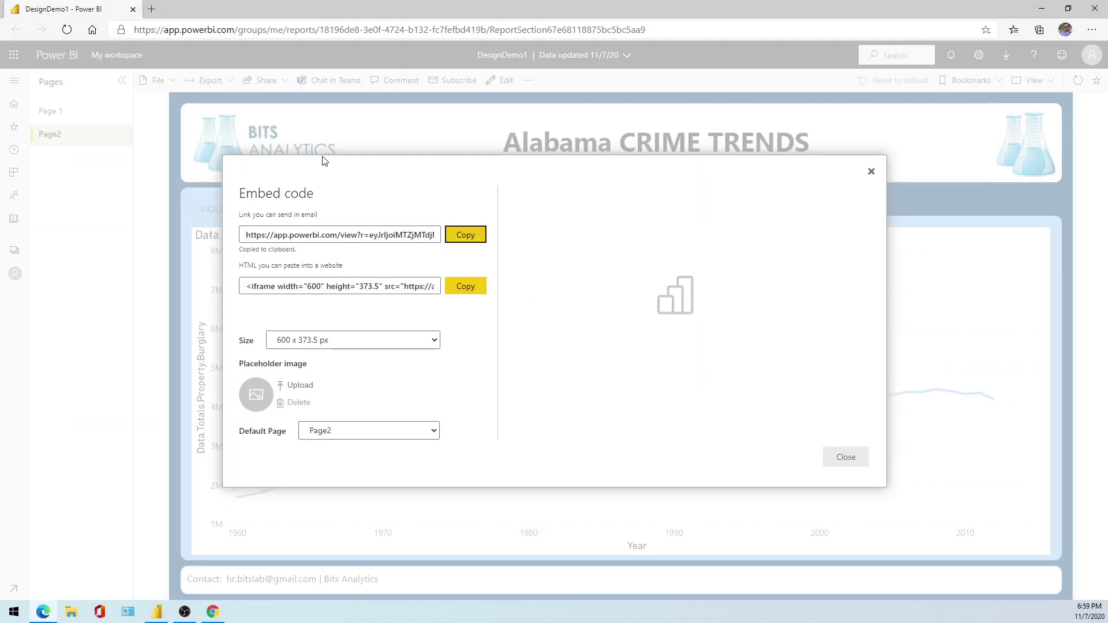
click(844, 459)
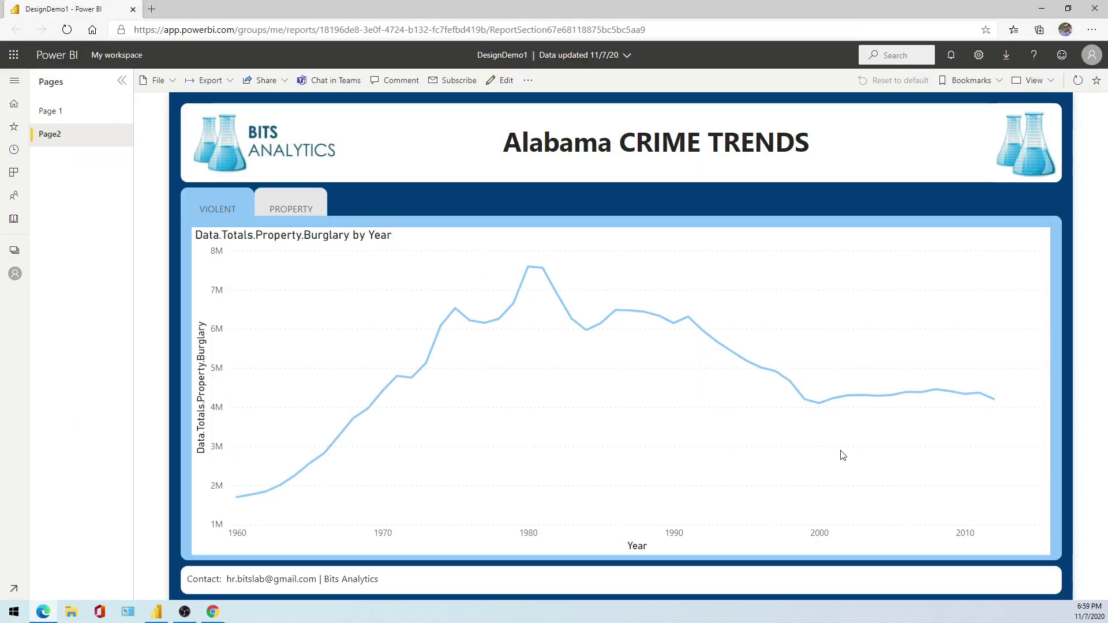
Delete the DesignDemo1 publish-to-web embed code and return to the report
click(979, 55)
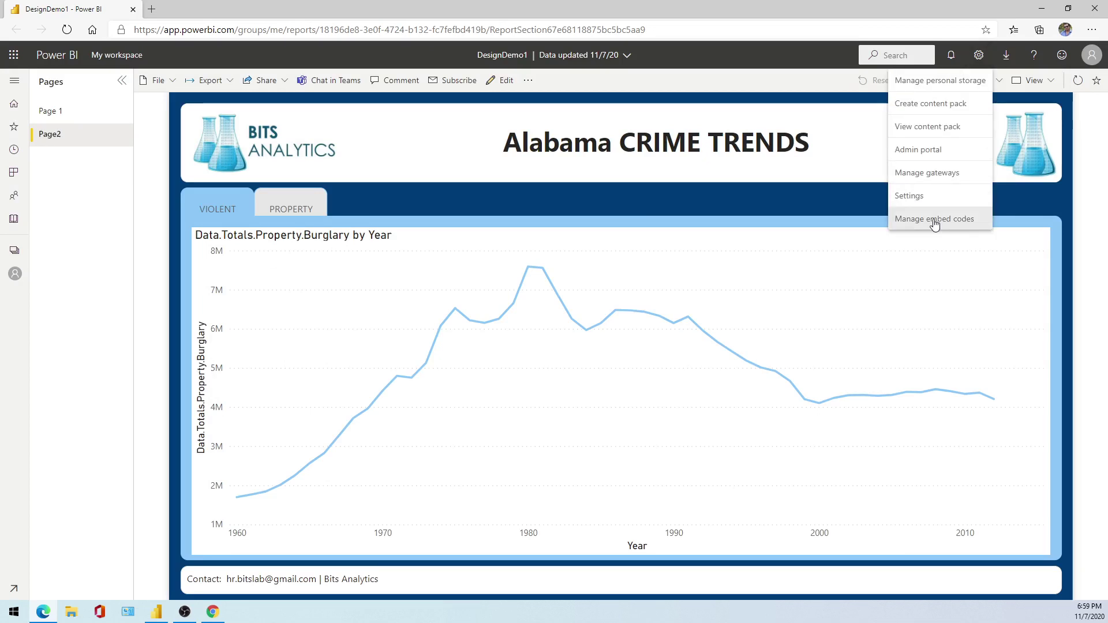
click(935, 222)
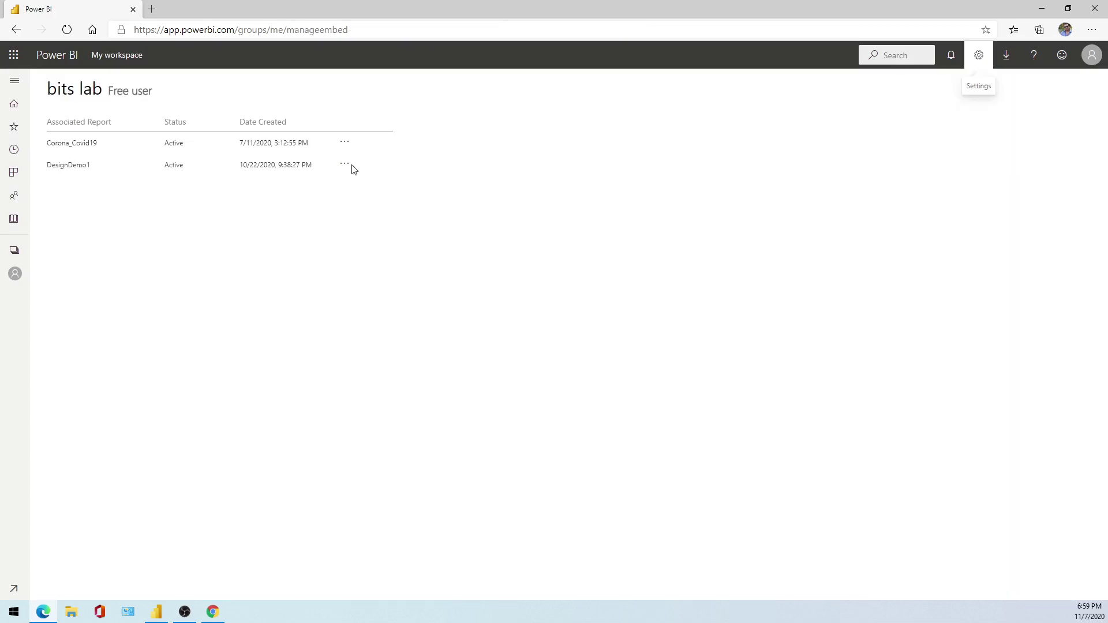
click(349, 166)
click(379, 173)
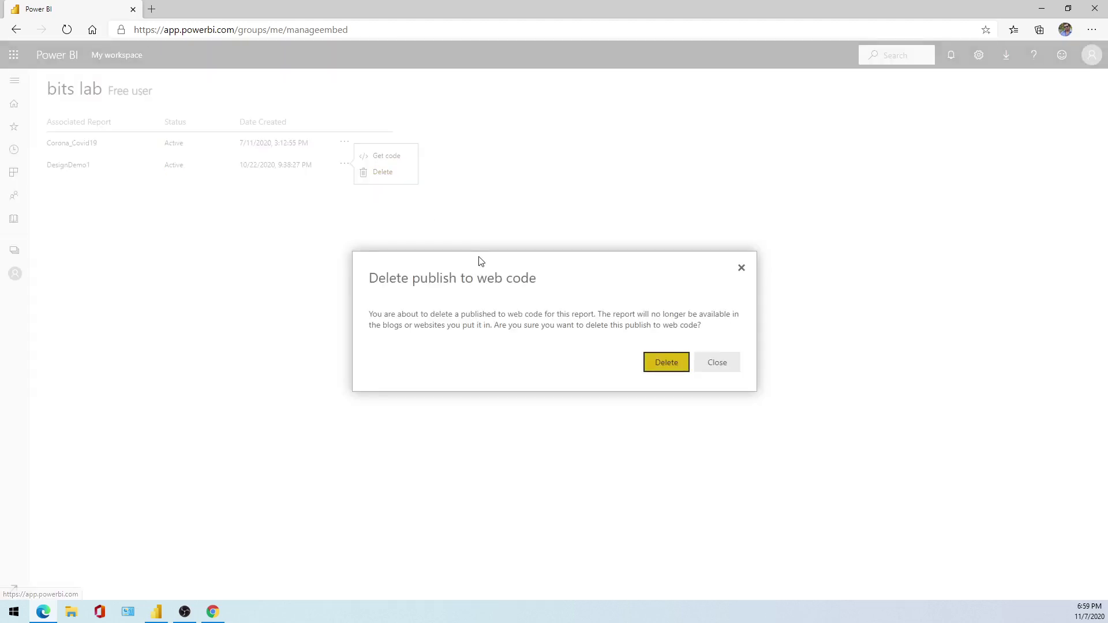
click(654, 365)
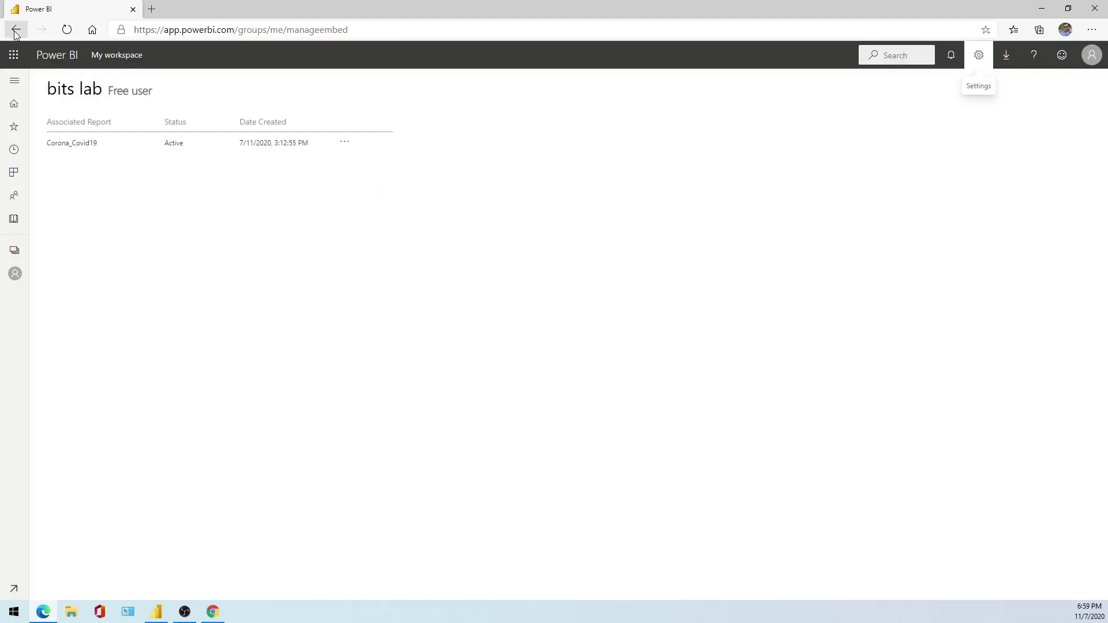
click(15, 32)
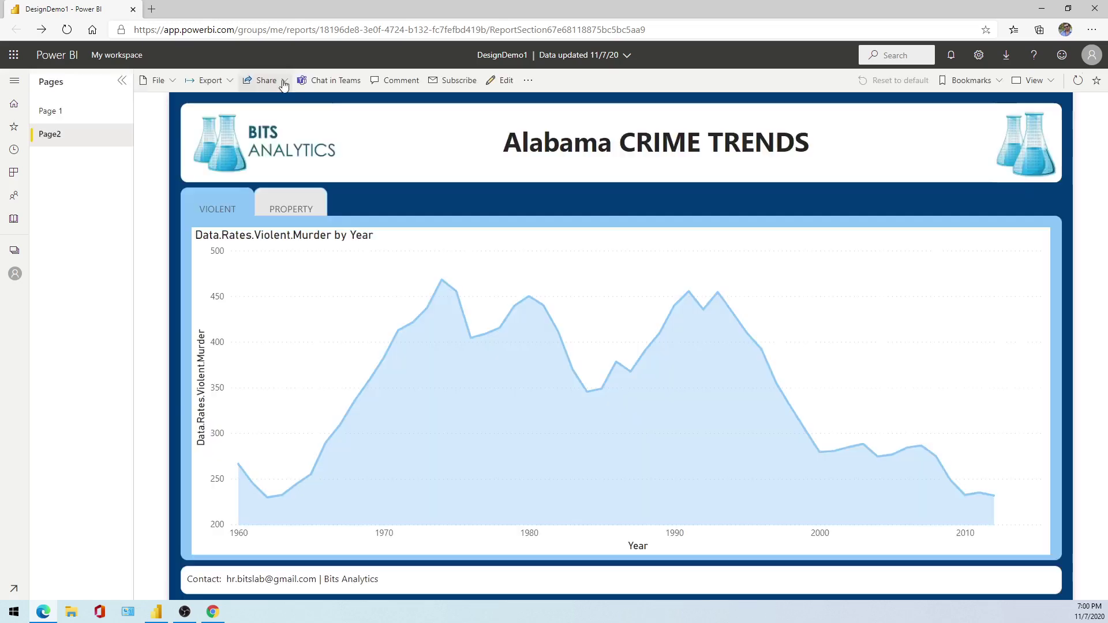
Create a new public publish-to-web embed code for the report and copy its shareable link
click(264, 80)
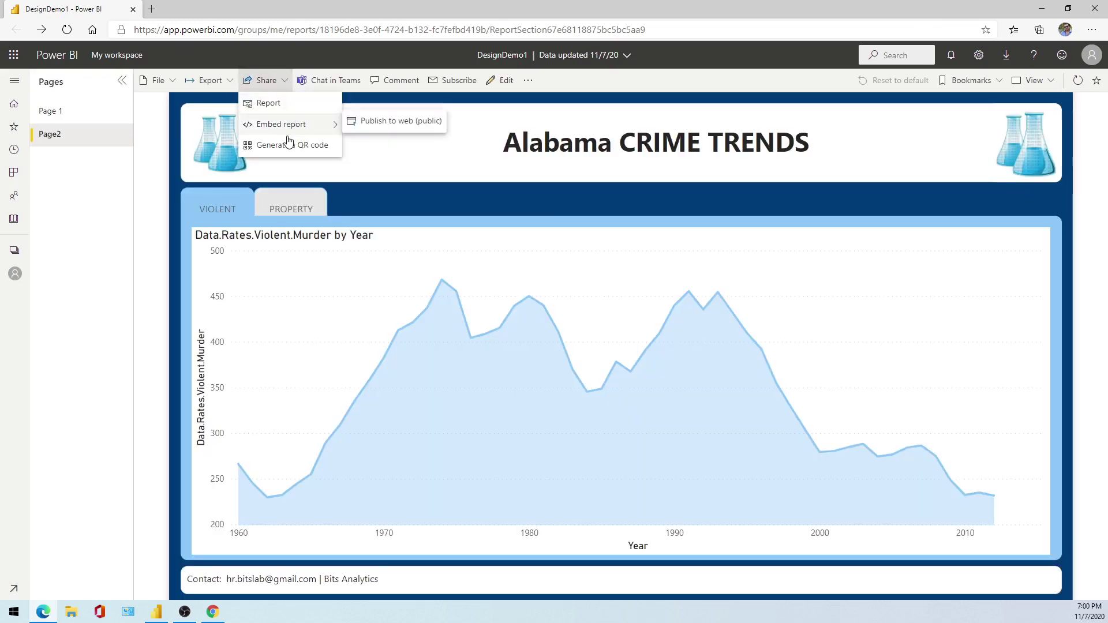
click(379, 126)
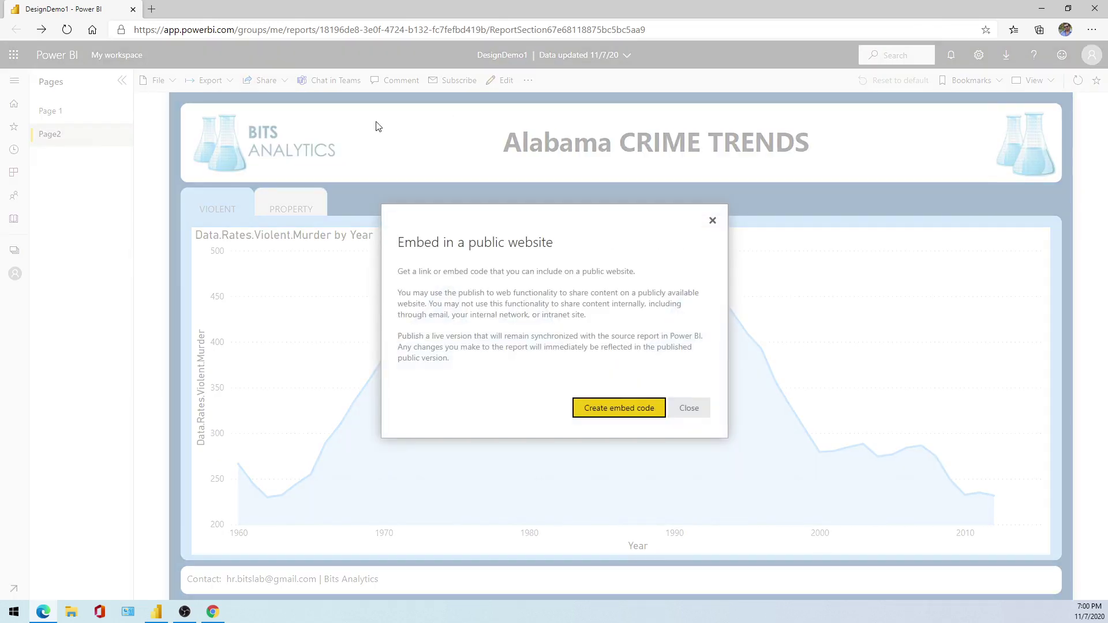
click(614, 409)
click(614, 408)
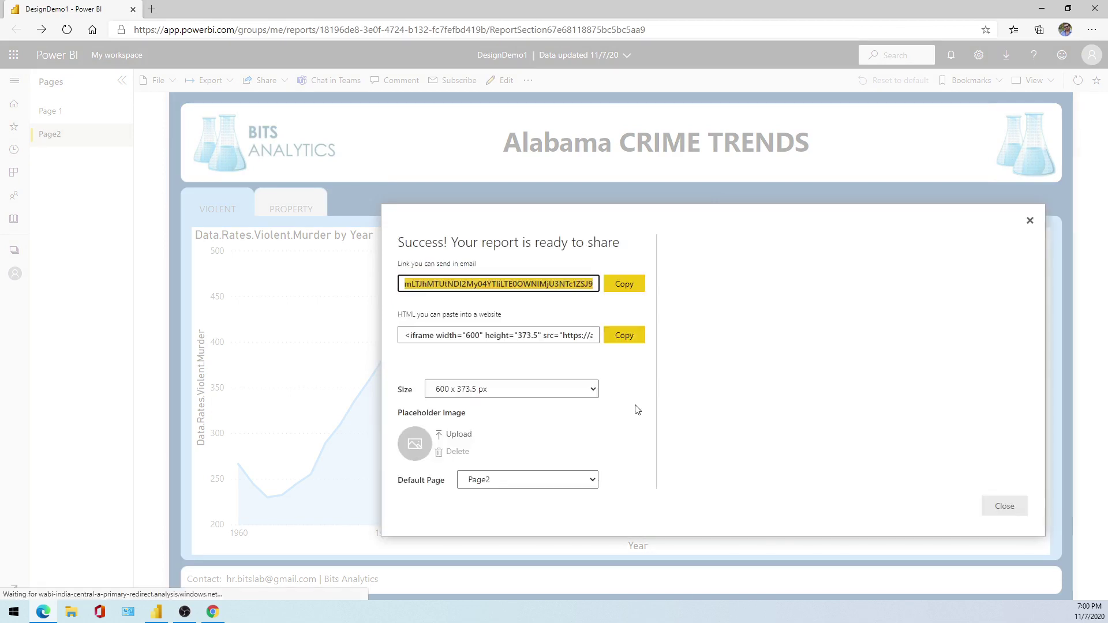
click(625, 284)
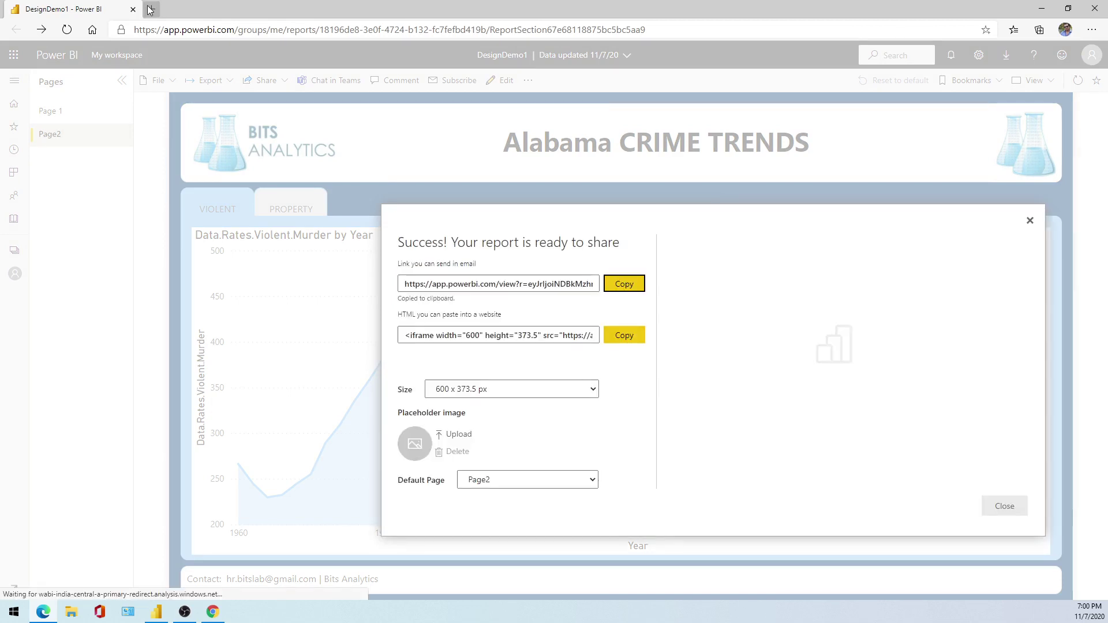
Open the copied public report link in a new browser tab
click(152, 9)
right_click(162, 30)
click(191, 144)
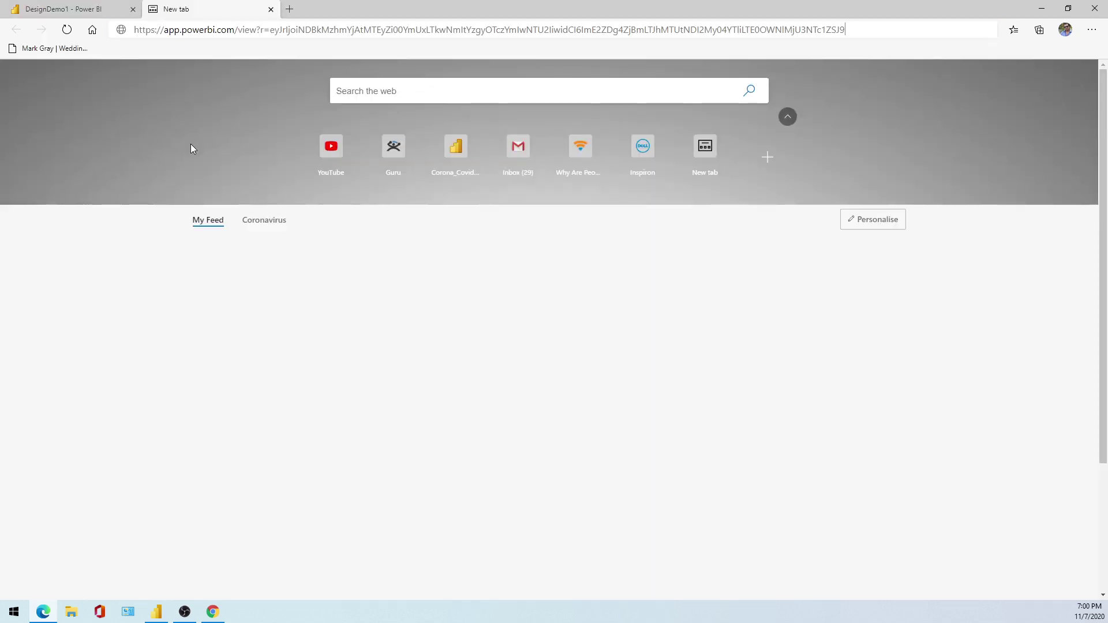
key(Return)
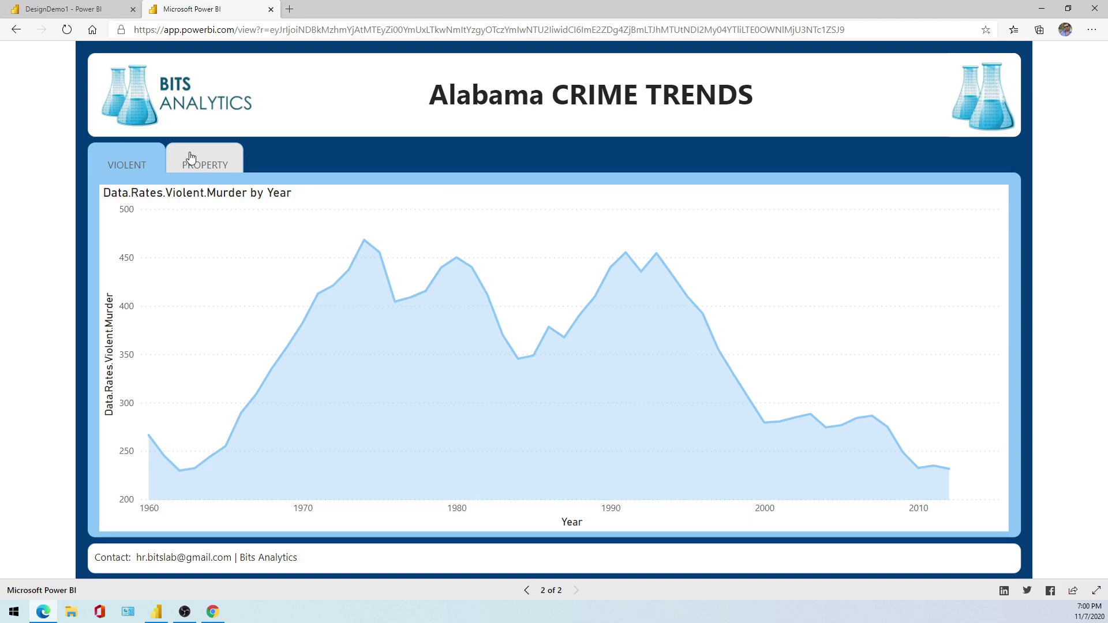
Test the published report by switching repeatedly between the PROPERTY and VIOLENT buttons
click(192, 158)
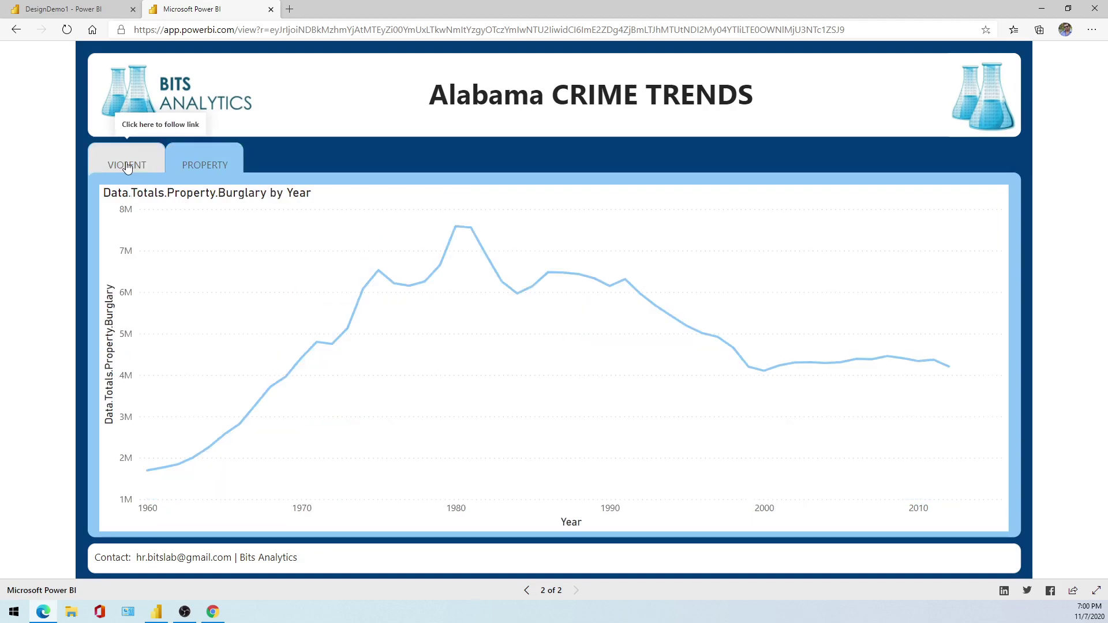
click(128, 168)
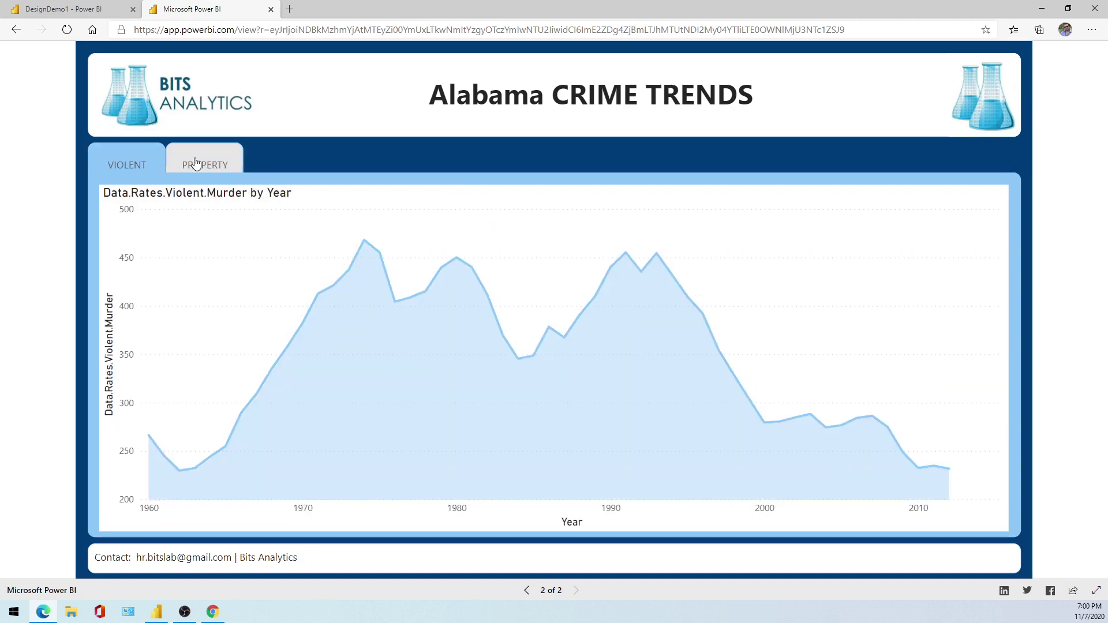
click(196, 164)
click(136, 155)
click(179, 163)
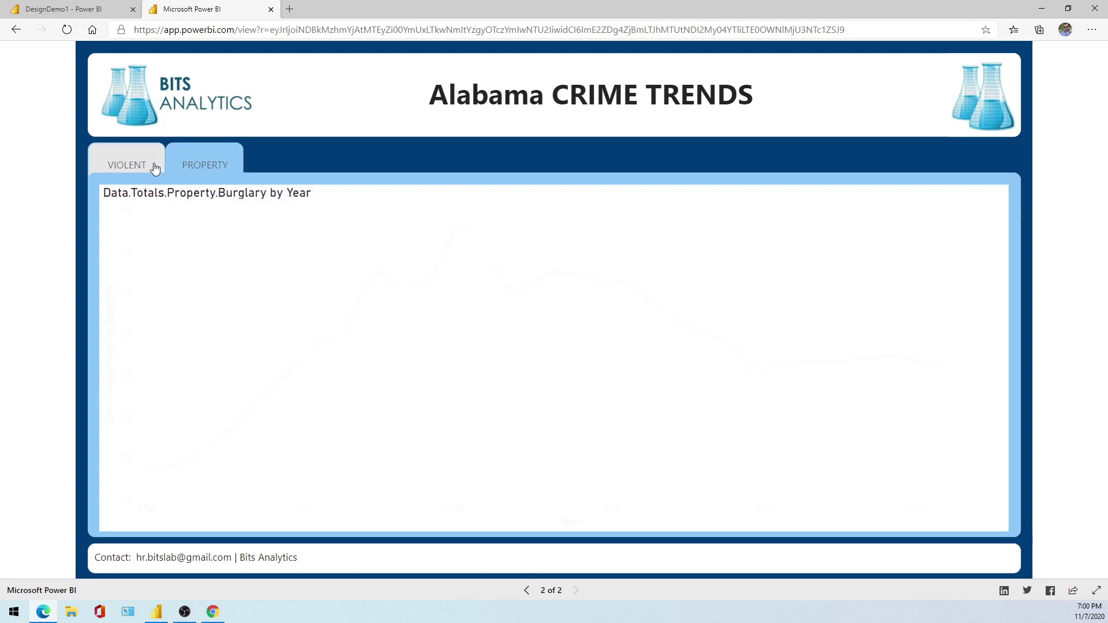
click(154, 168)
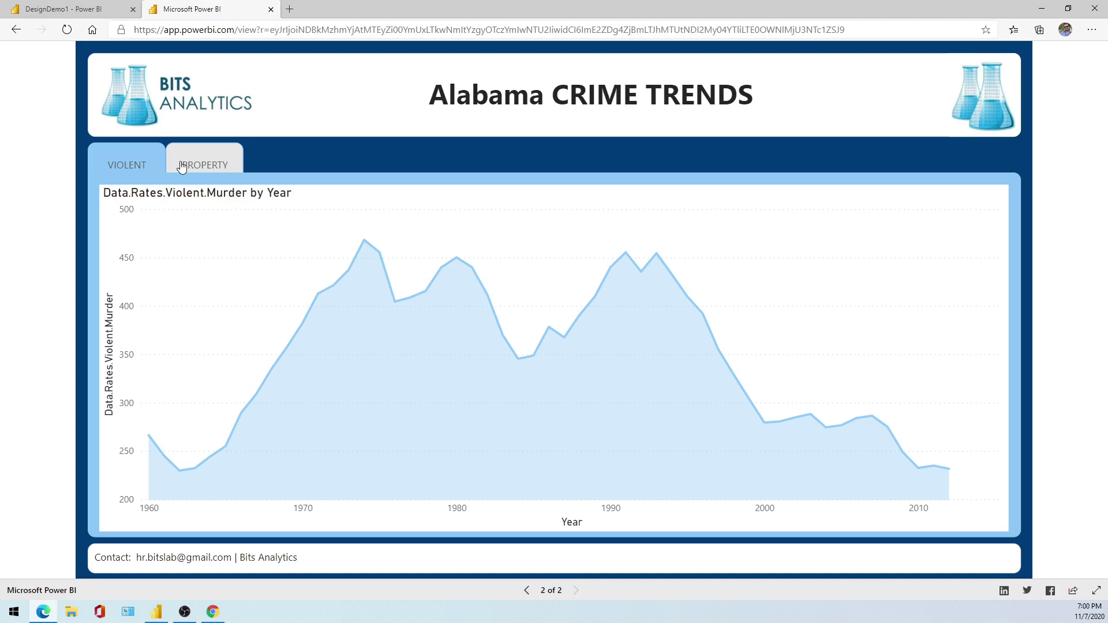
click(181, 166)
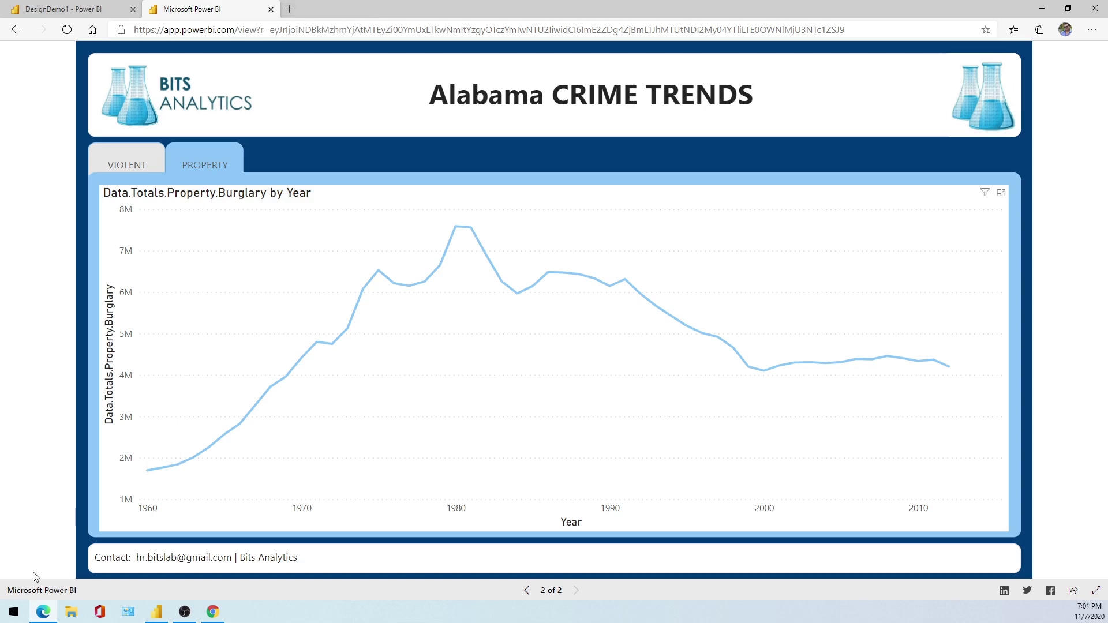
click(14, 612)
text(xam)
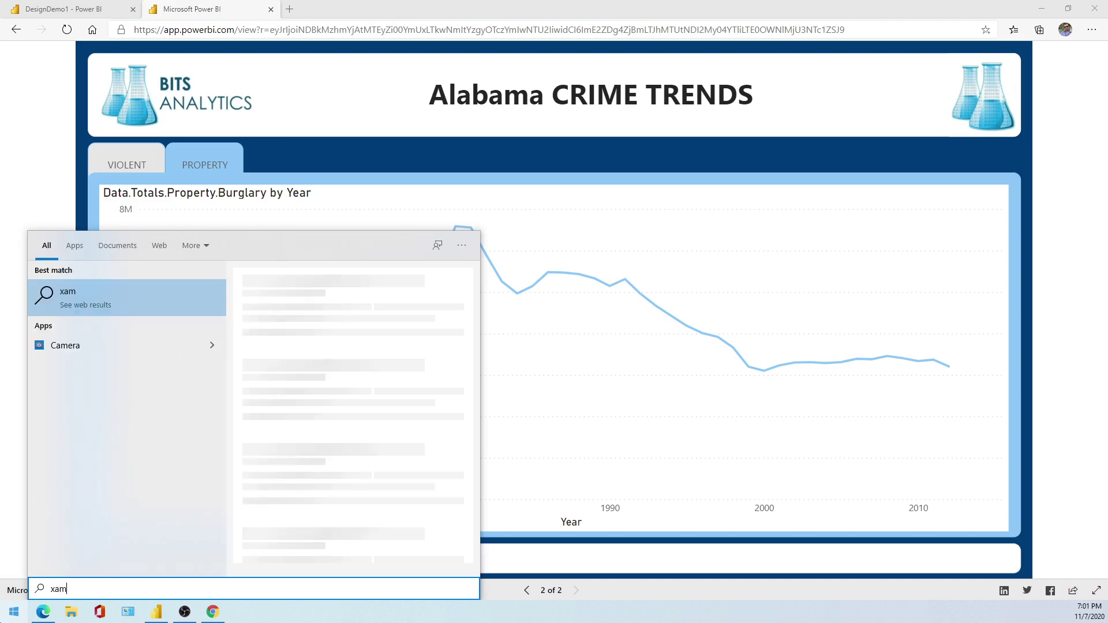
text(p)
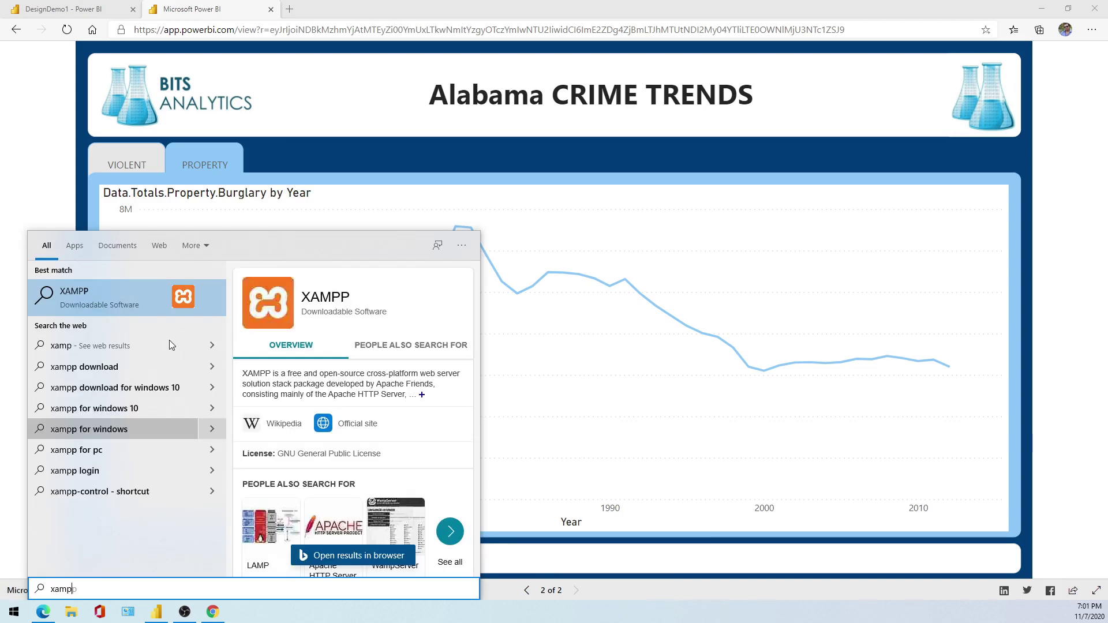
click(141, 313)
click(160, 221)
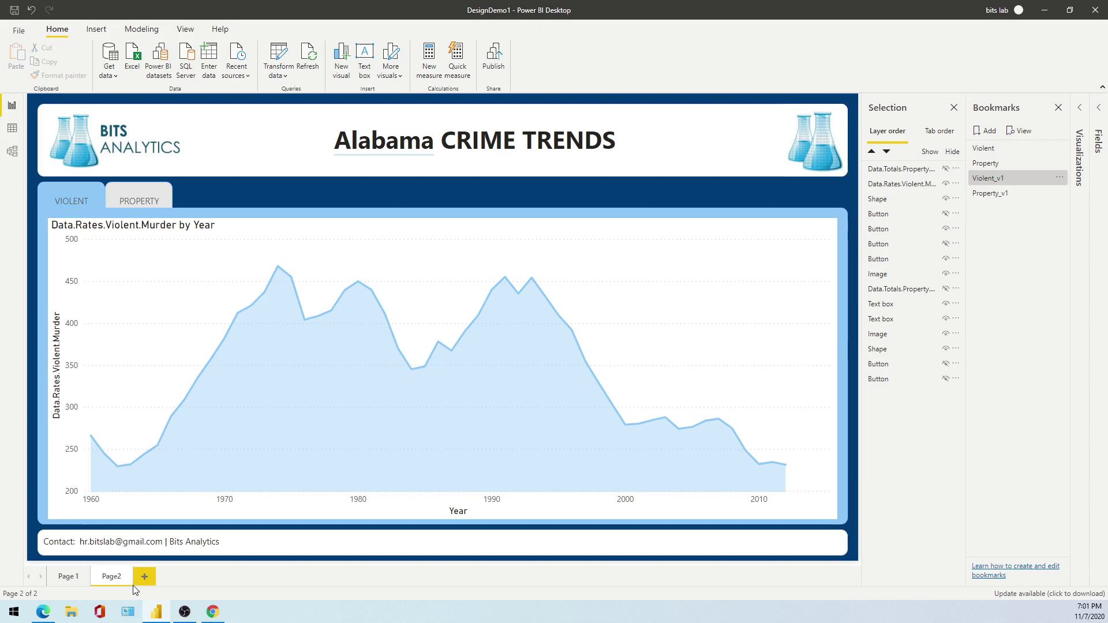
In Power BI Desktop, duplicate Page2 and delete the extra page named Page 2
click(134, 585)
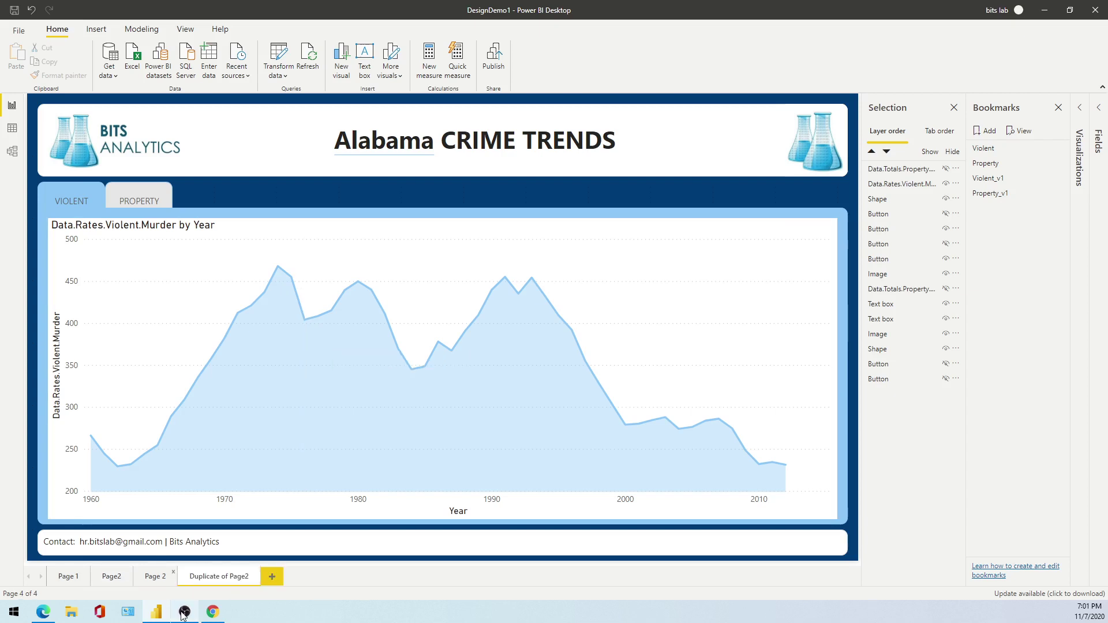
click(173, 572)
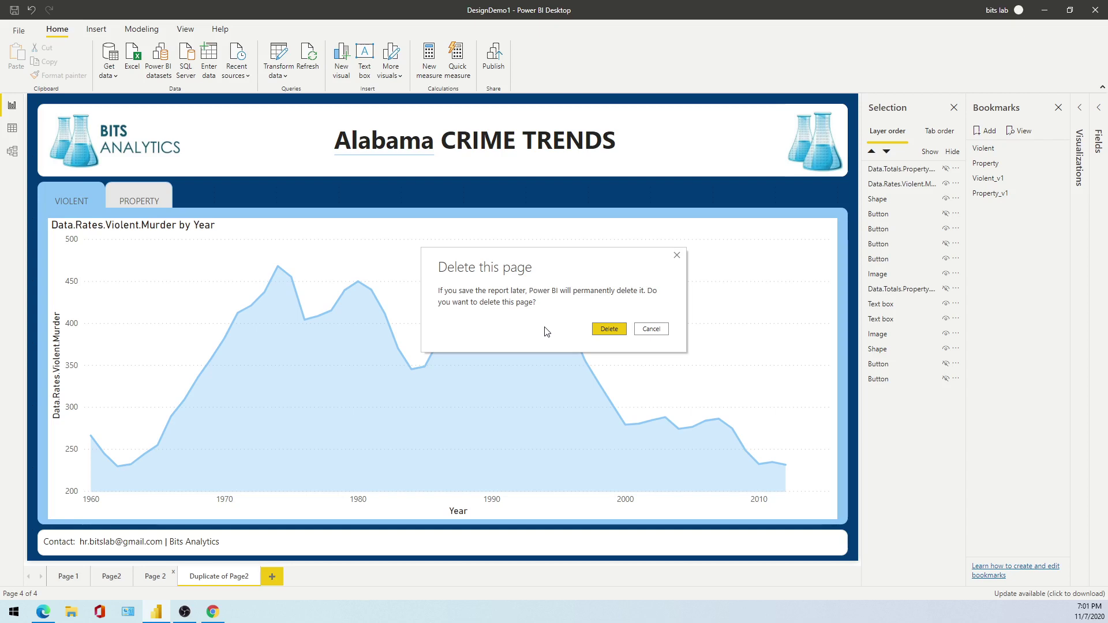
click(609, 329)
Rename the duplicated page as Page 3 and the original Page2 as Page 2
double_click(186, 577)
text(Page)
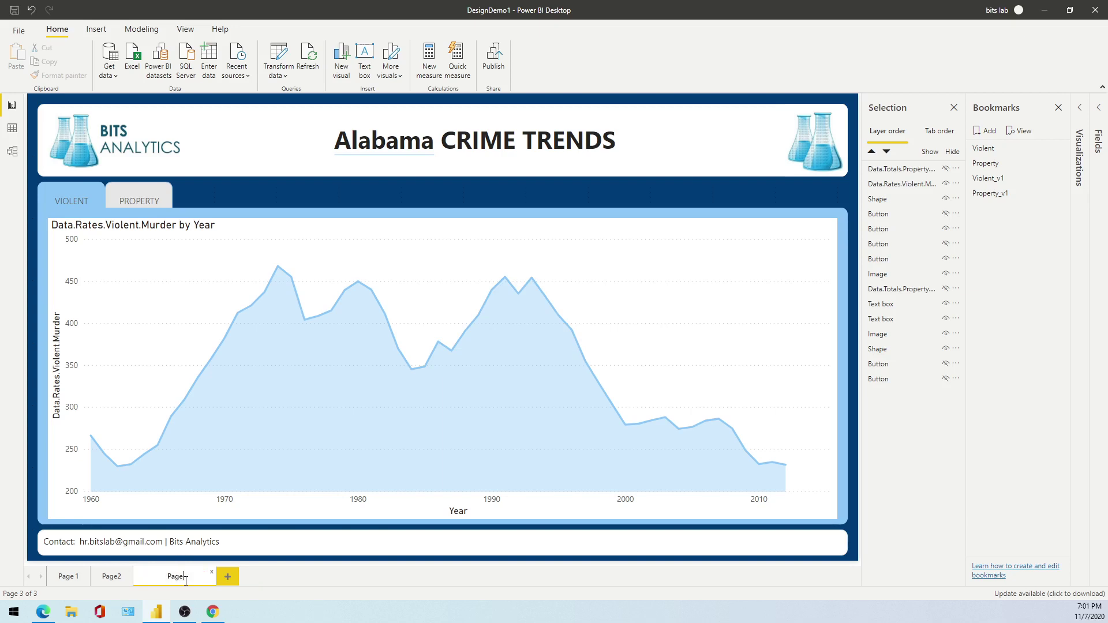
text( 3)
double_click(119, 576)
key(Return)
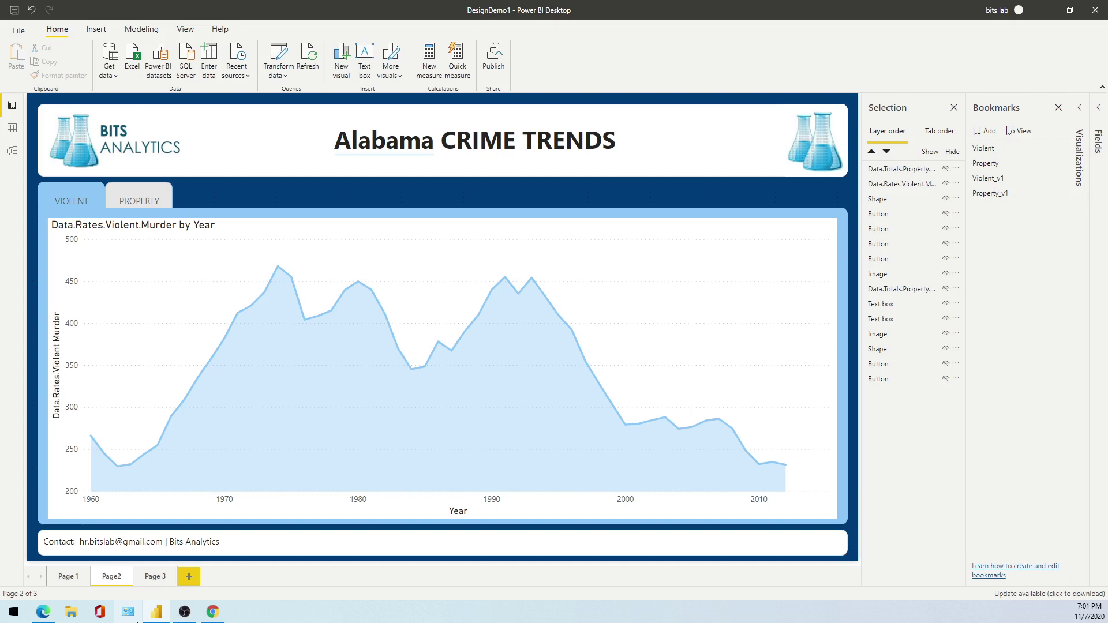
Open Page 3, expand the Visualizations and Fields panes, and rename the page as States
click(162, 580)
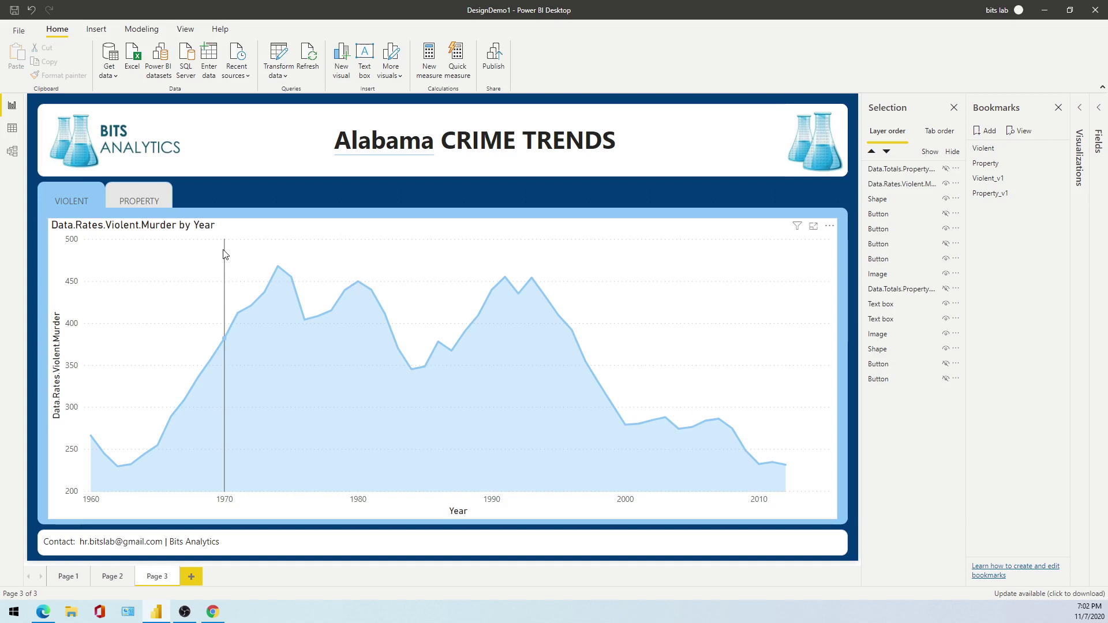
click(1080, 115)
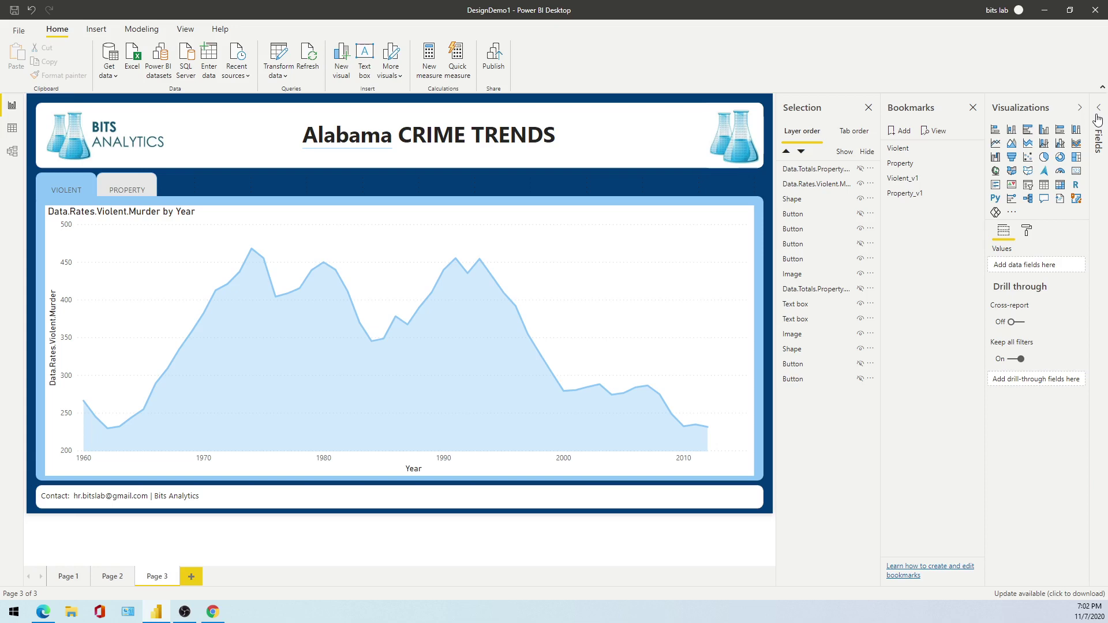
click(1099, 119)
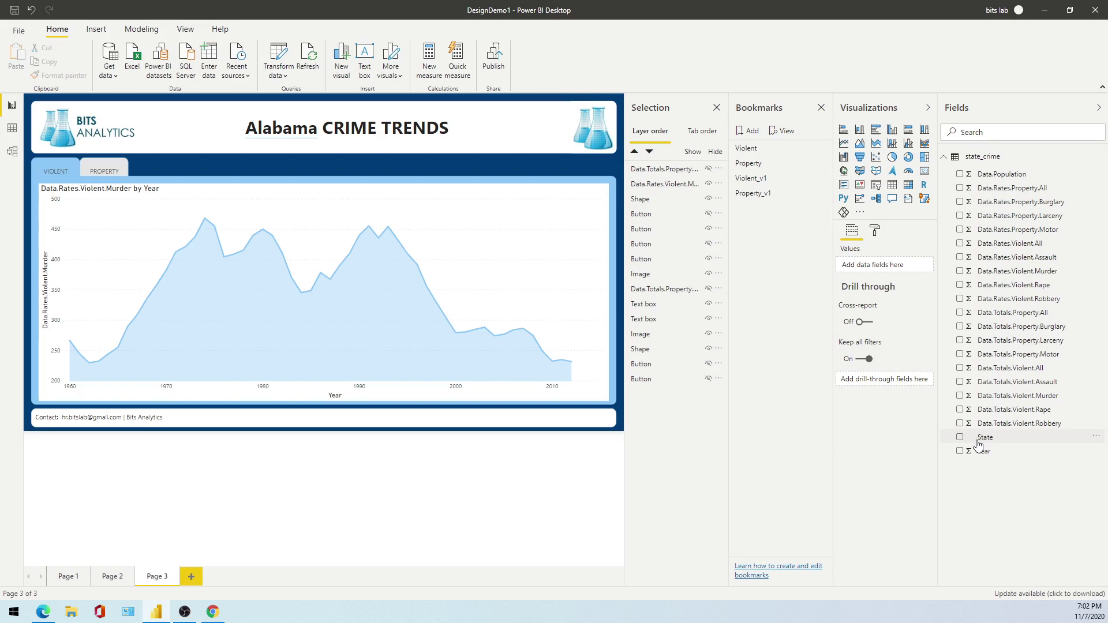
mouse_move(178, 351)
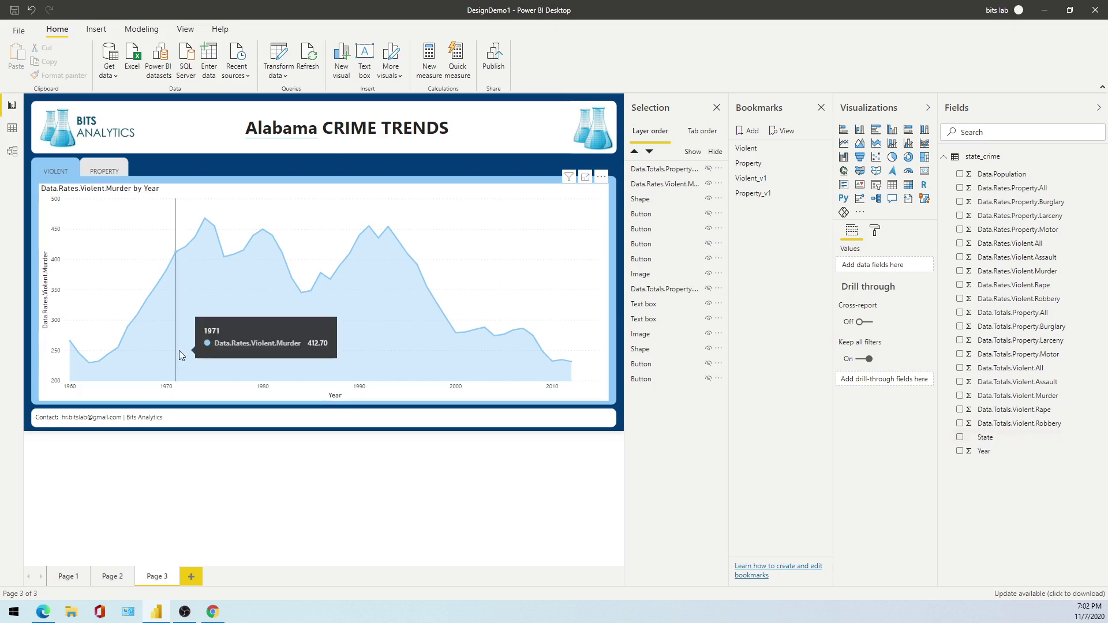
double_click(153, 579)
text(States)
key(Return)
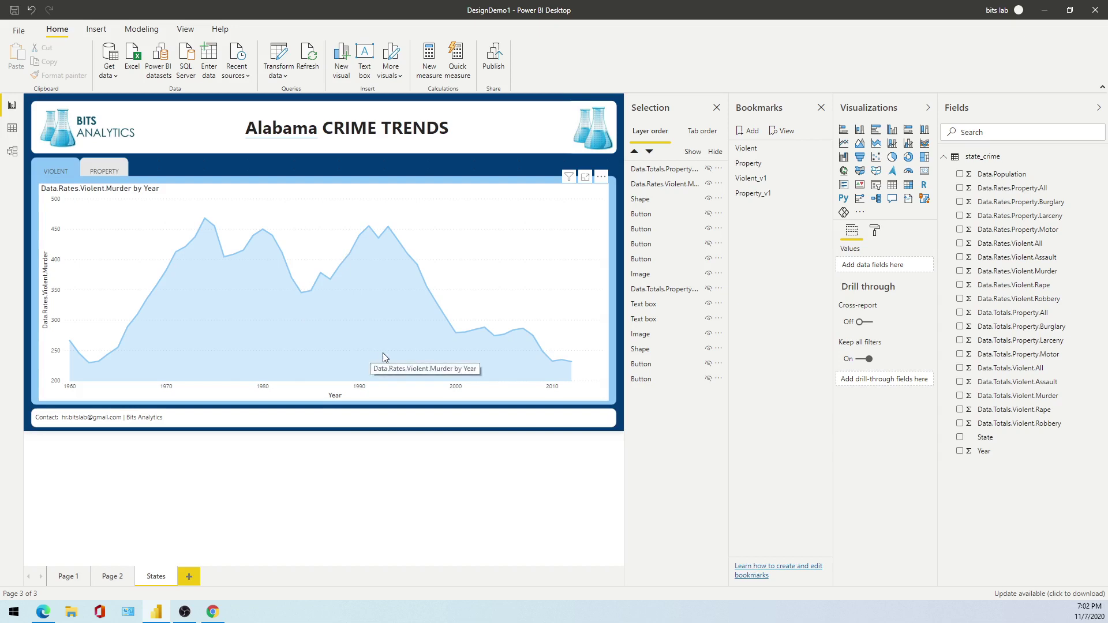
click(490, 401)
drag(605, 399, 519, 397)
drag(591, 390, 609, 396)
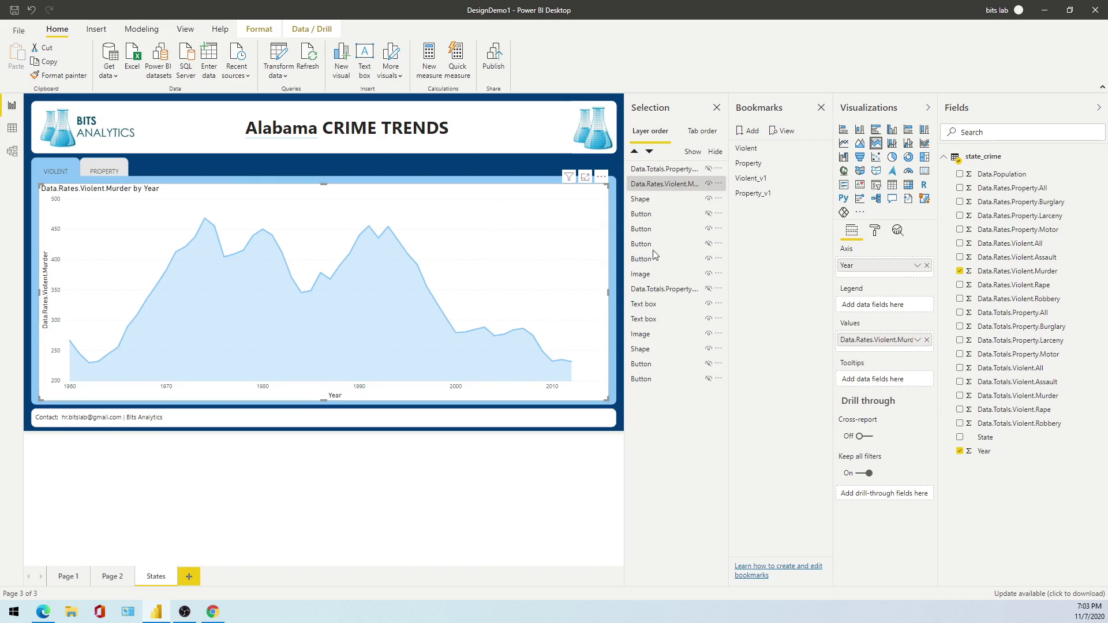
key(Escape)
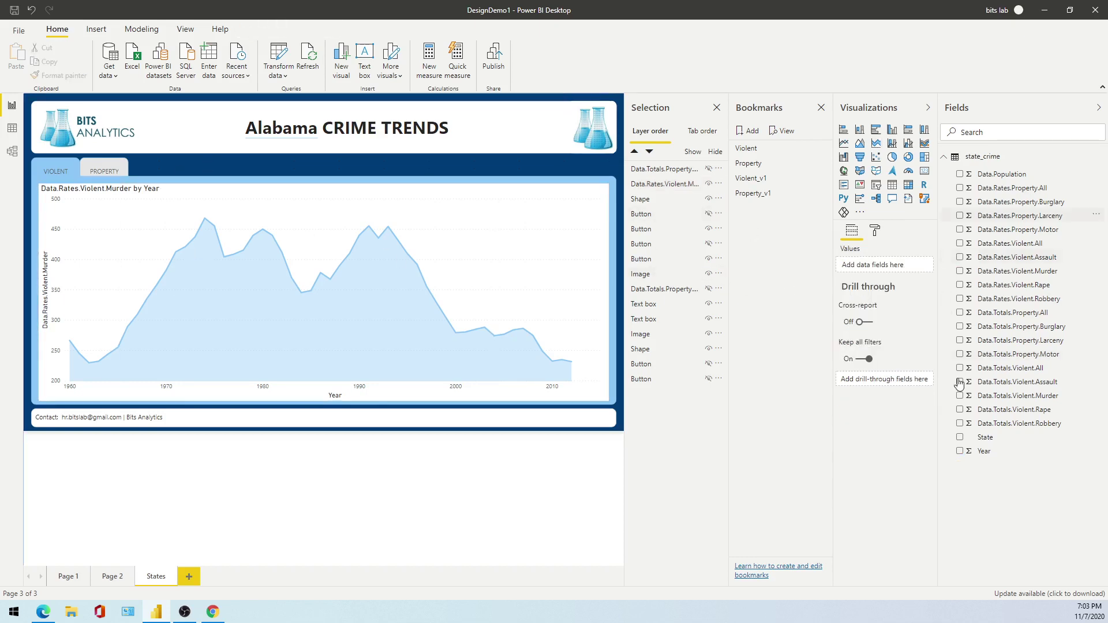
Add a State slicer above the area chart and switch it to a dropdown
click(960, 438)
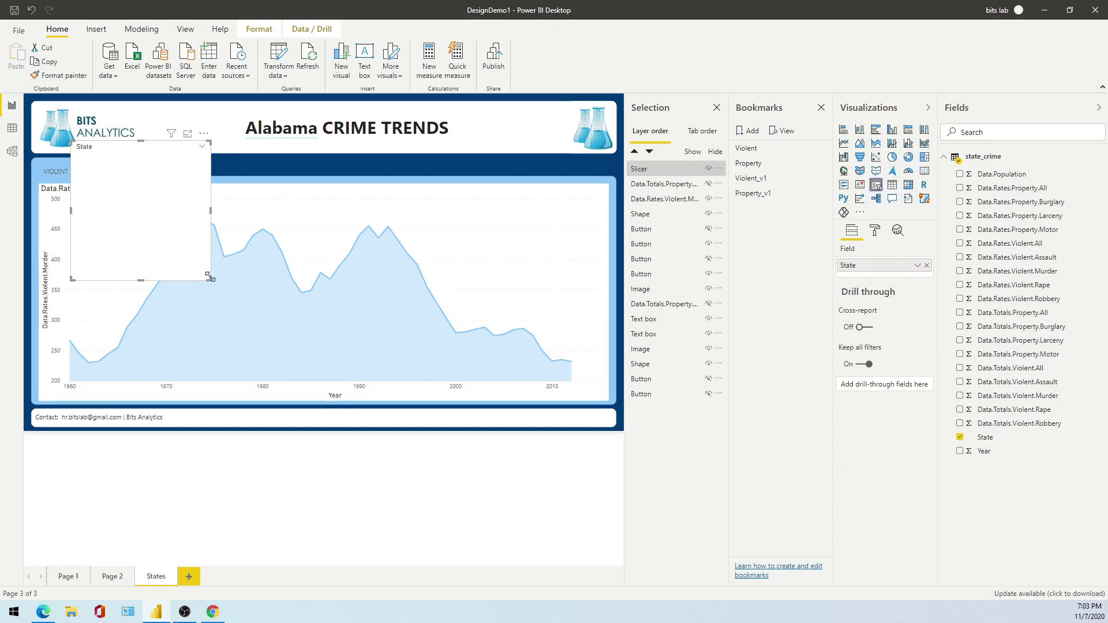
drag(159, 164, 494, 178)
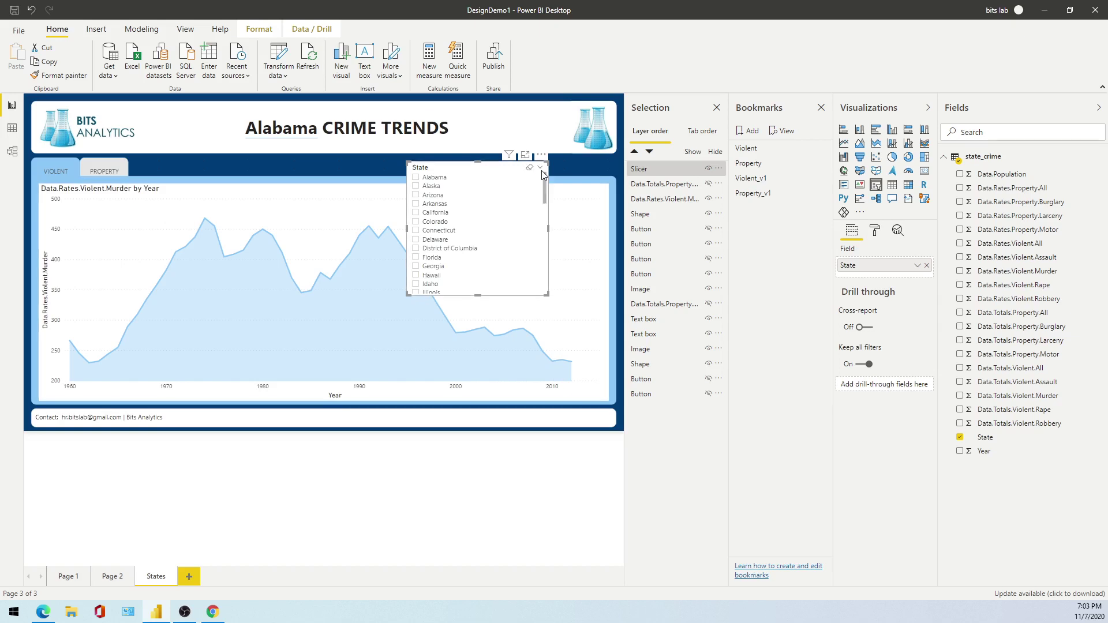
click(540, 167)
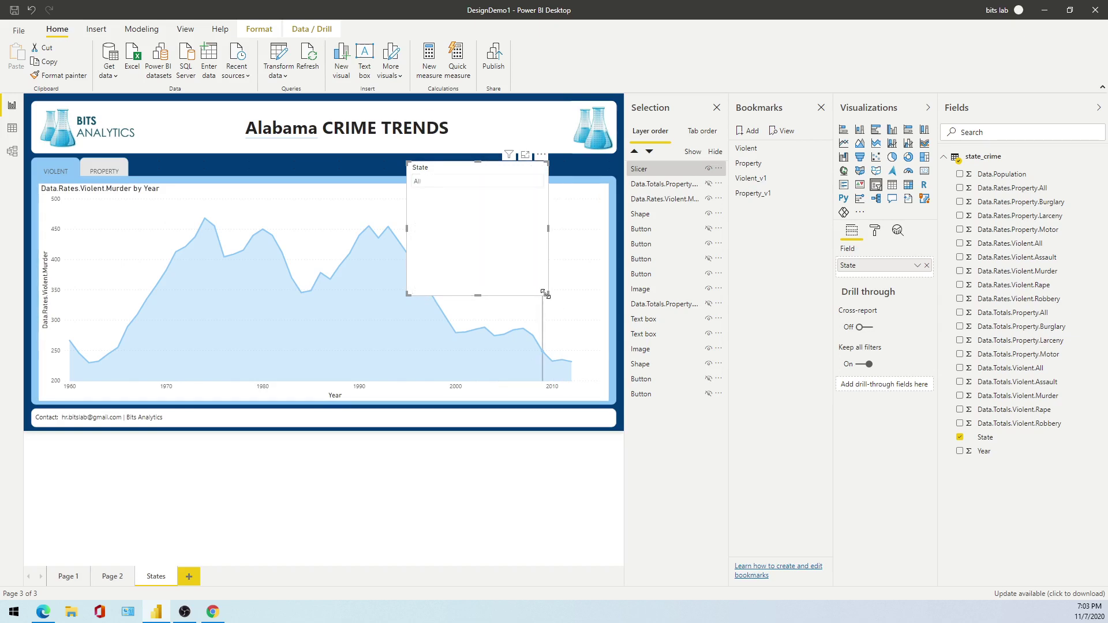
Shrink the State slicer to a compact dropdown, place it inside the chart's upper-right corner and test that it opens
drag(547, 295, 616, 176)
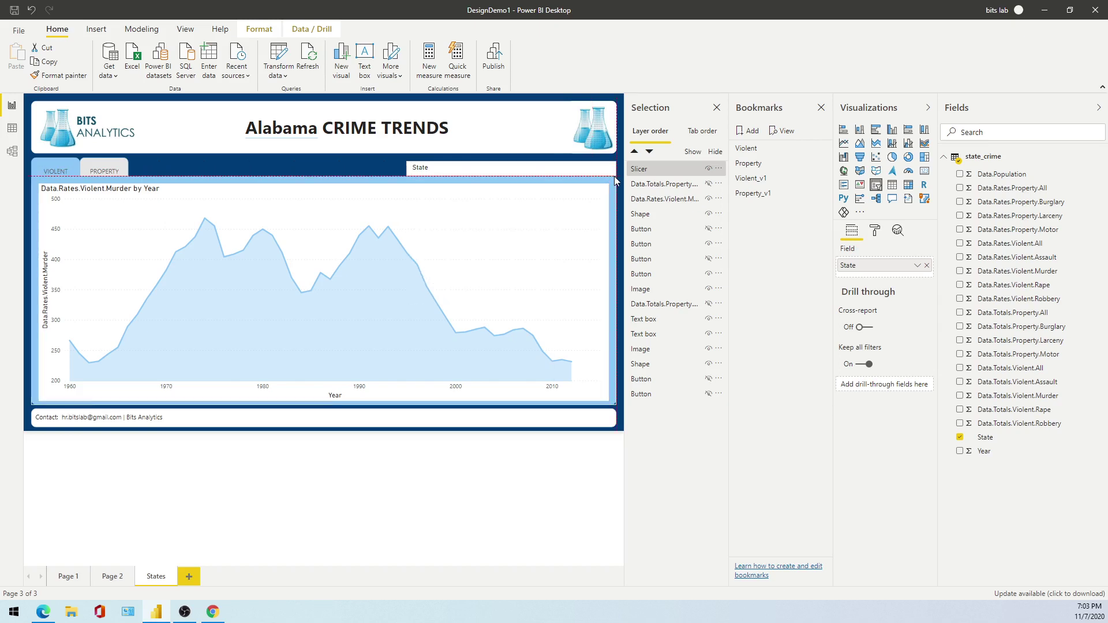
drag(490, 171, 490, 200)
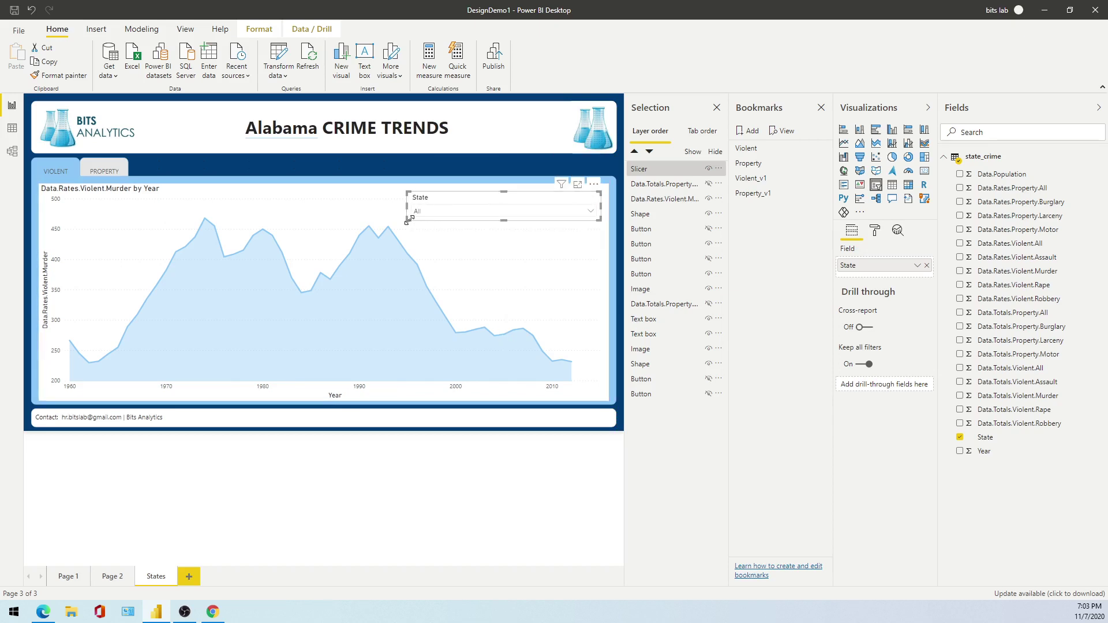
drag(502, 222, 527, 218)
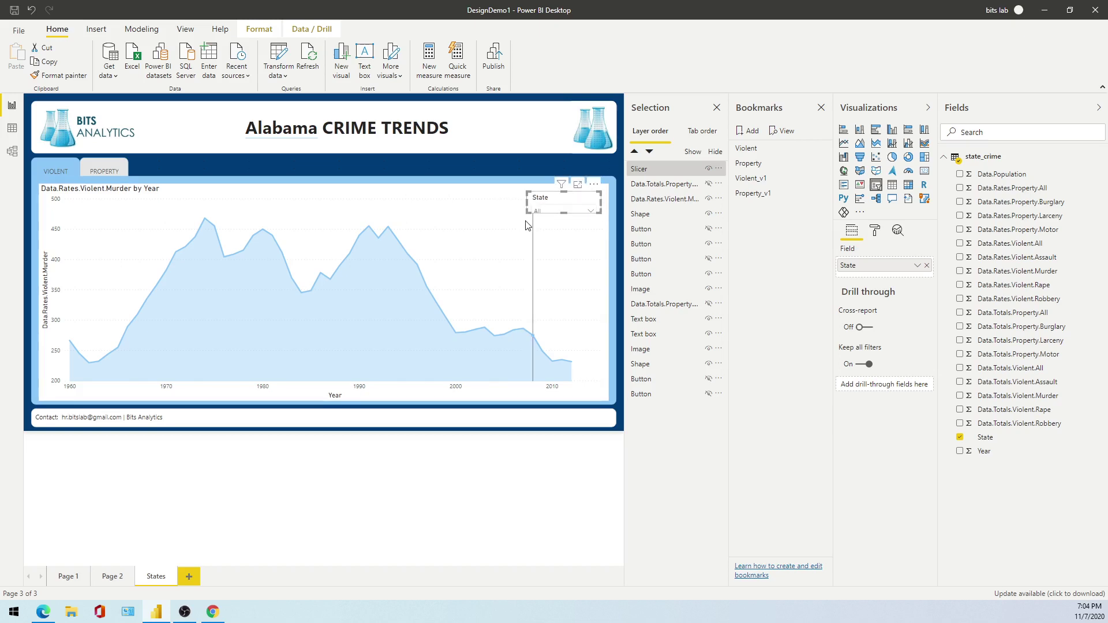
click(565, 212)
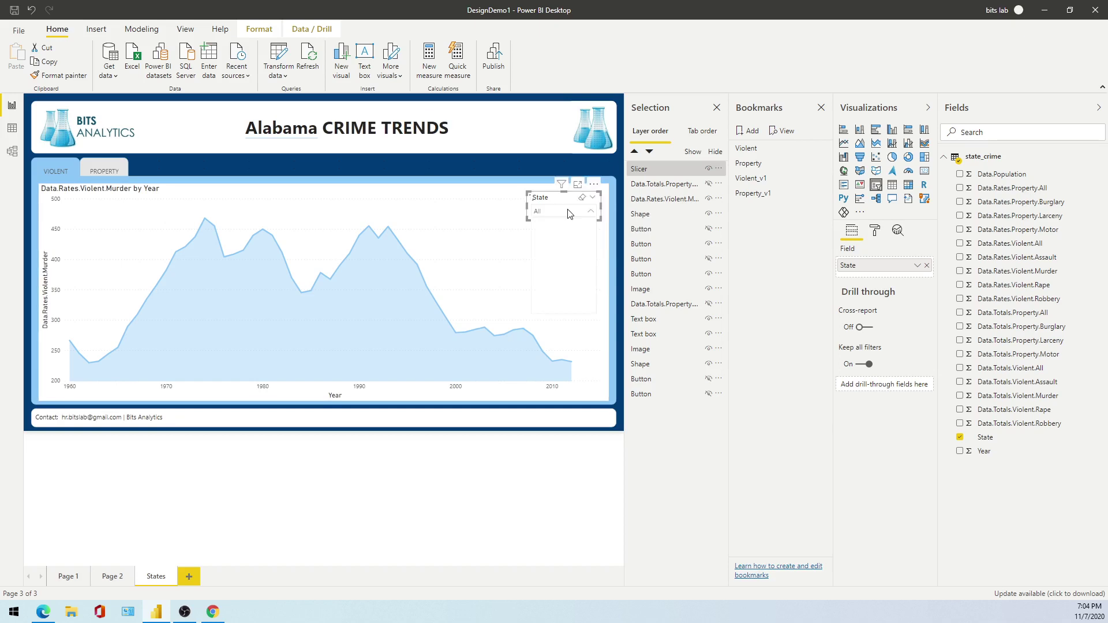
click(564, 211)
key(Tab)
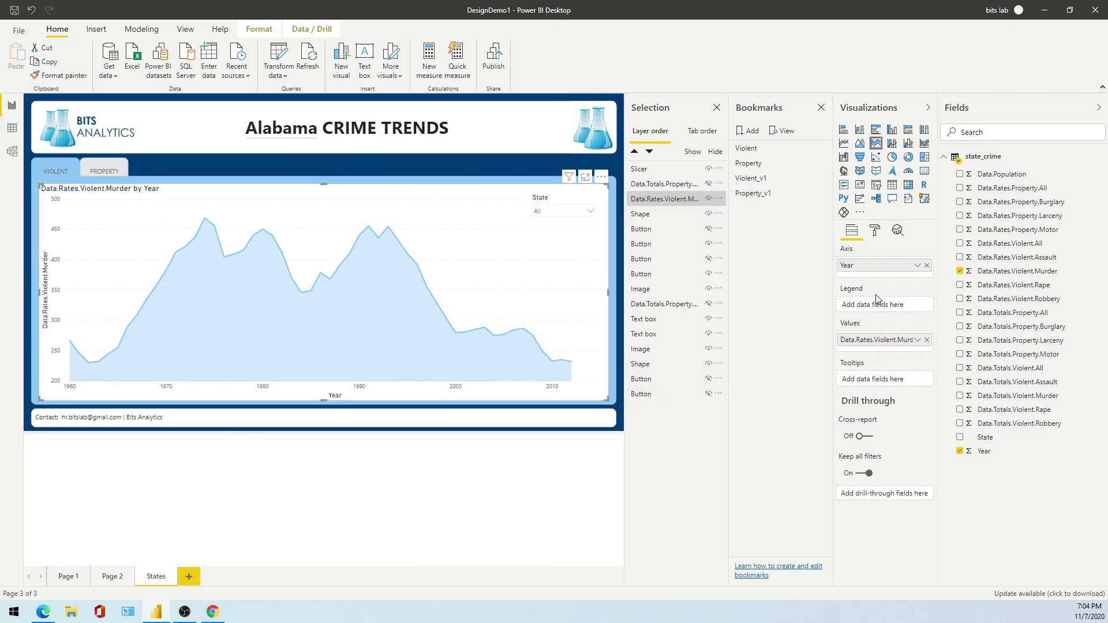
Turn on the murder rate chart's border with a 10 px radius and a light grey color
click(875, 230)
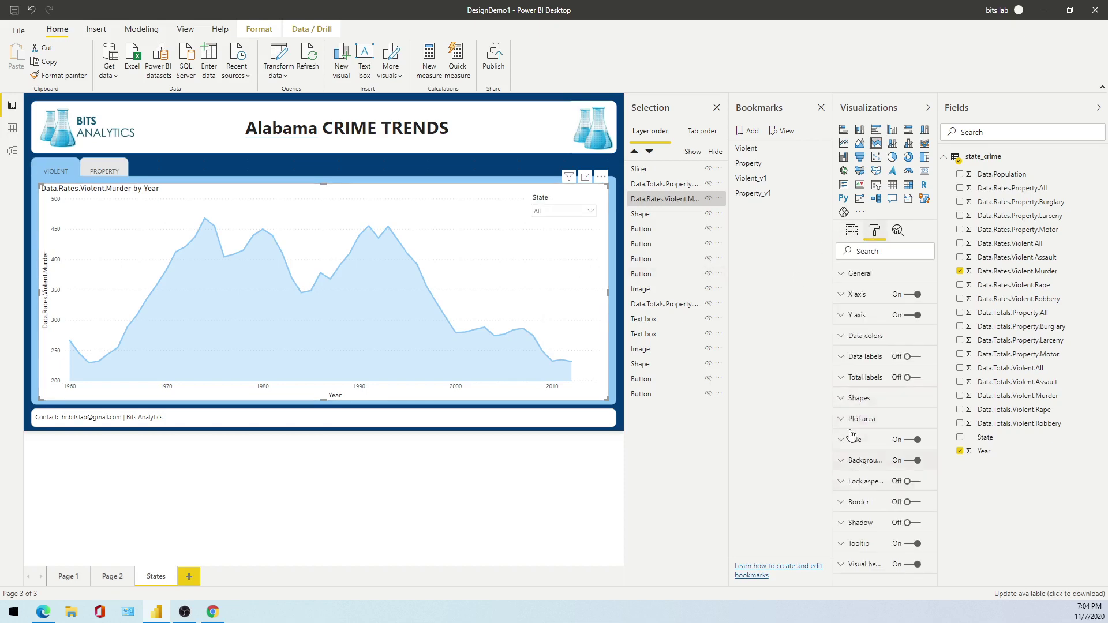
click(904, 504)
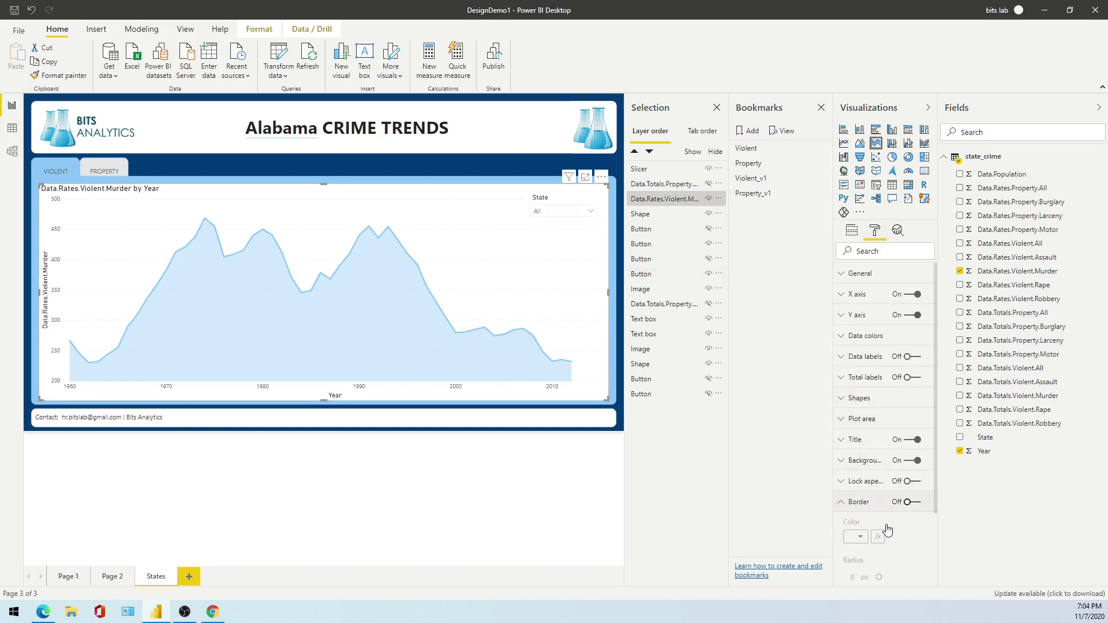
key(space)
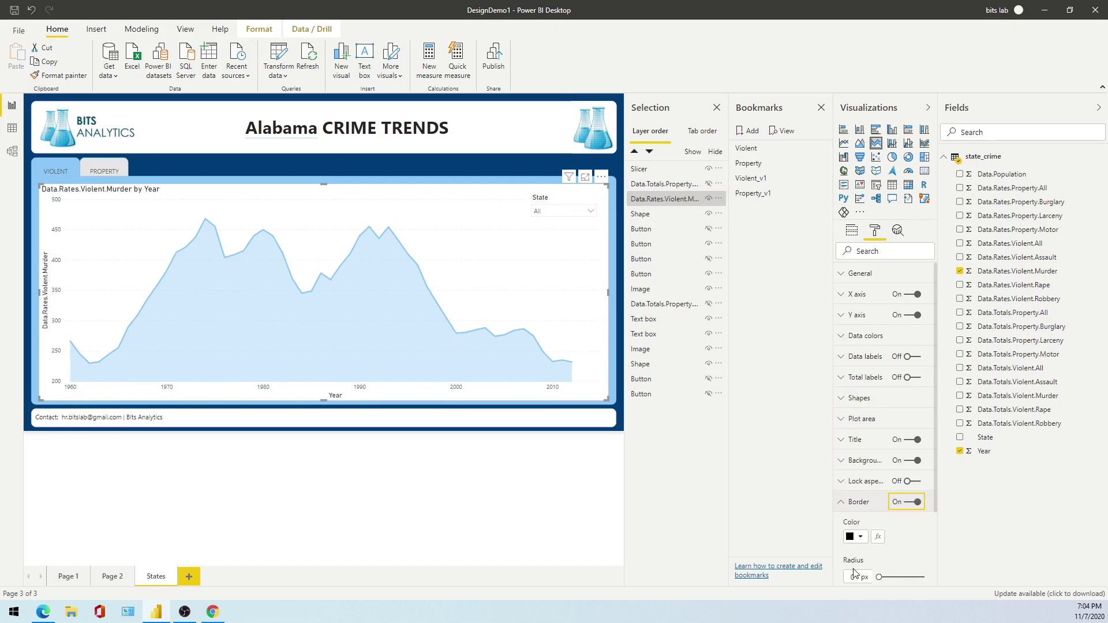
click(853, 580)
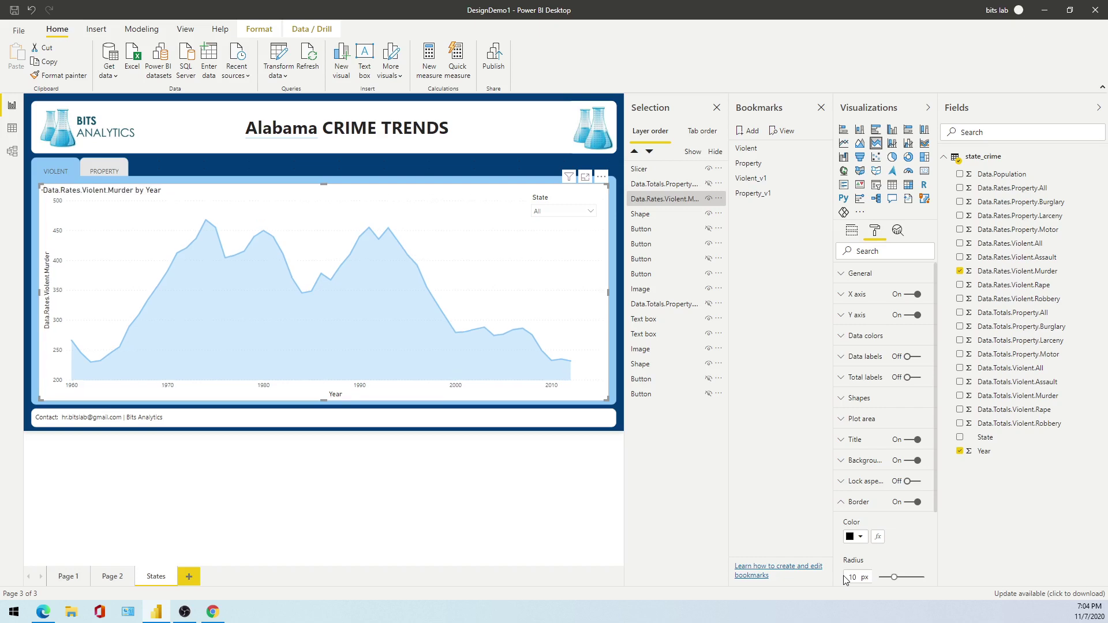
click(858, 537)
scroll(932, 531, down, 3)
click(955, 505)
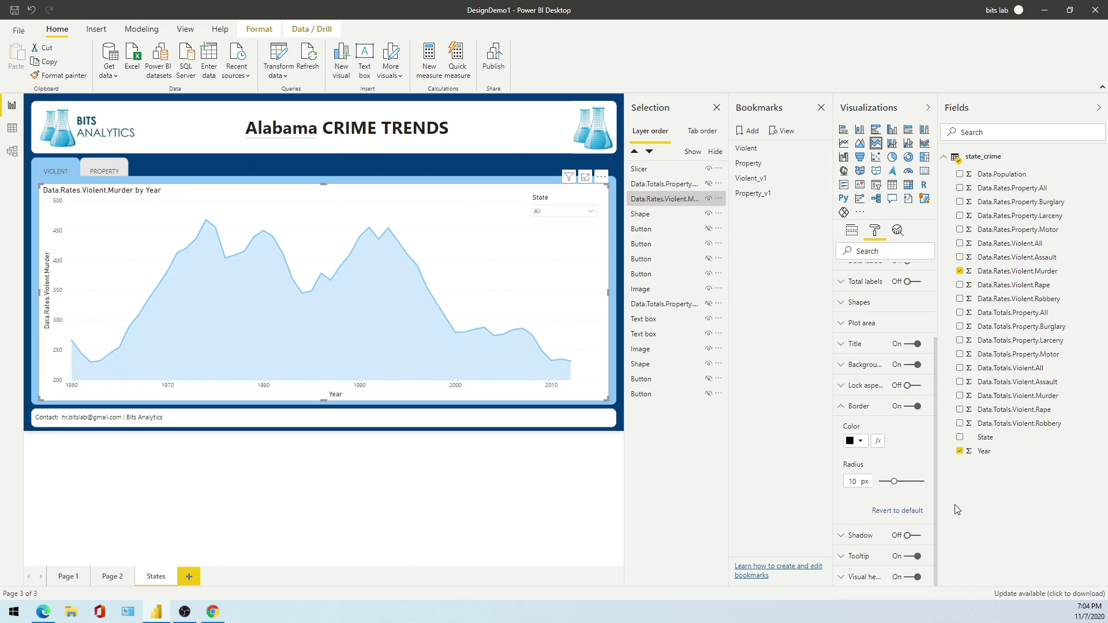
click(862, 446)
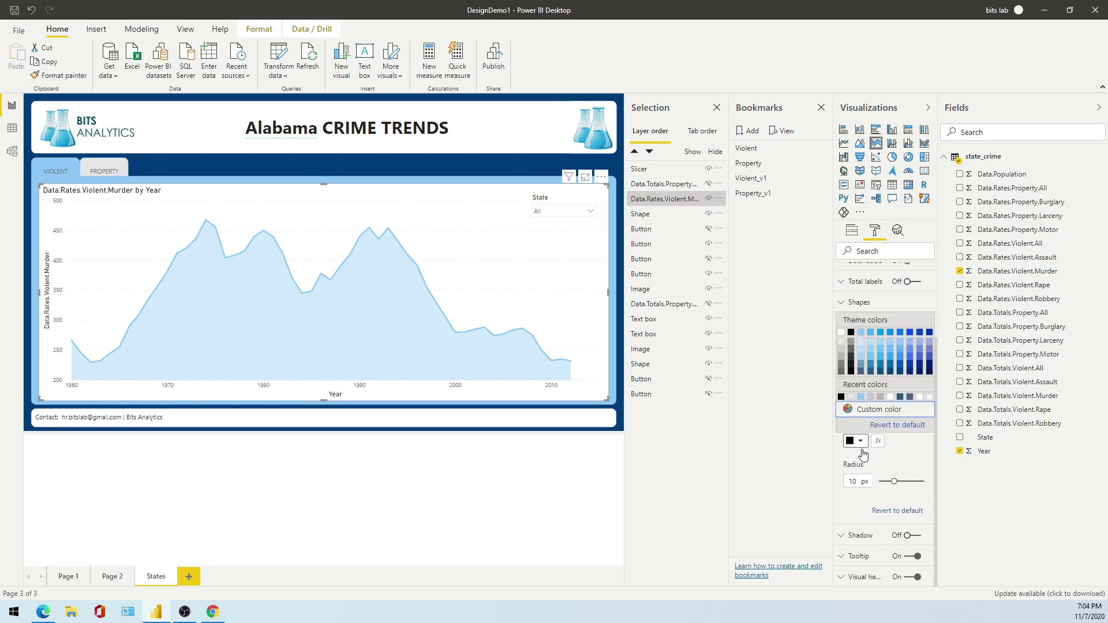
click(851, 397)
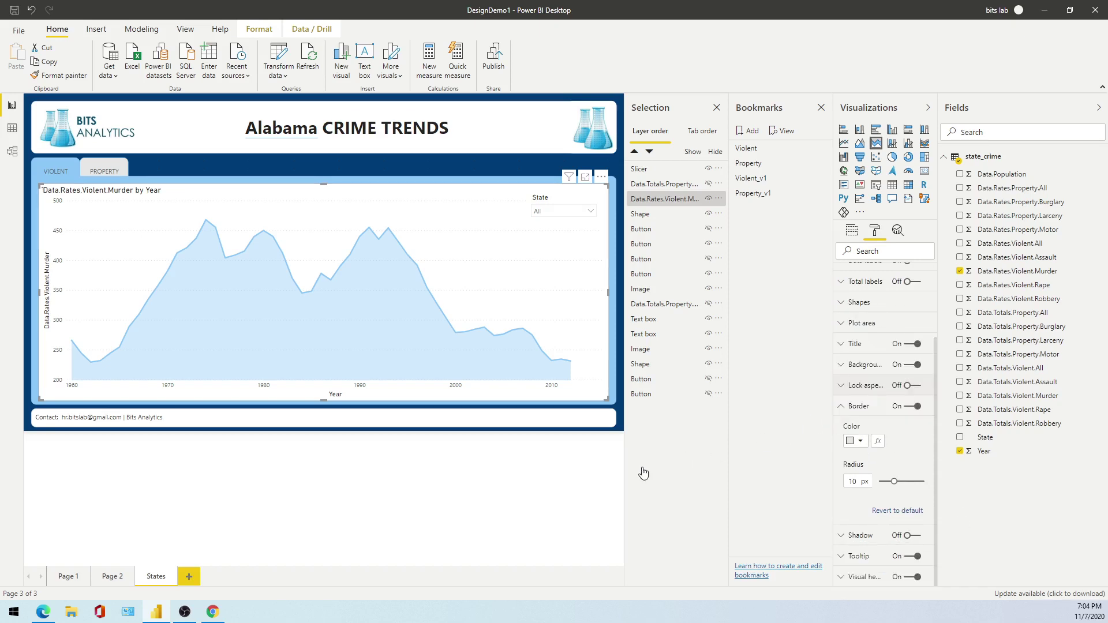
click(341, 460)
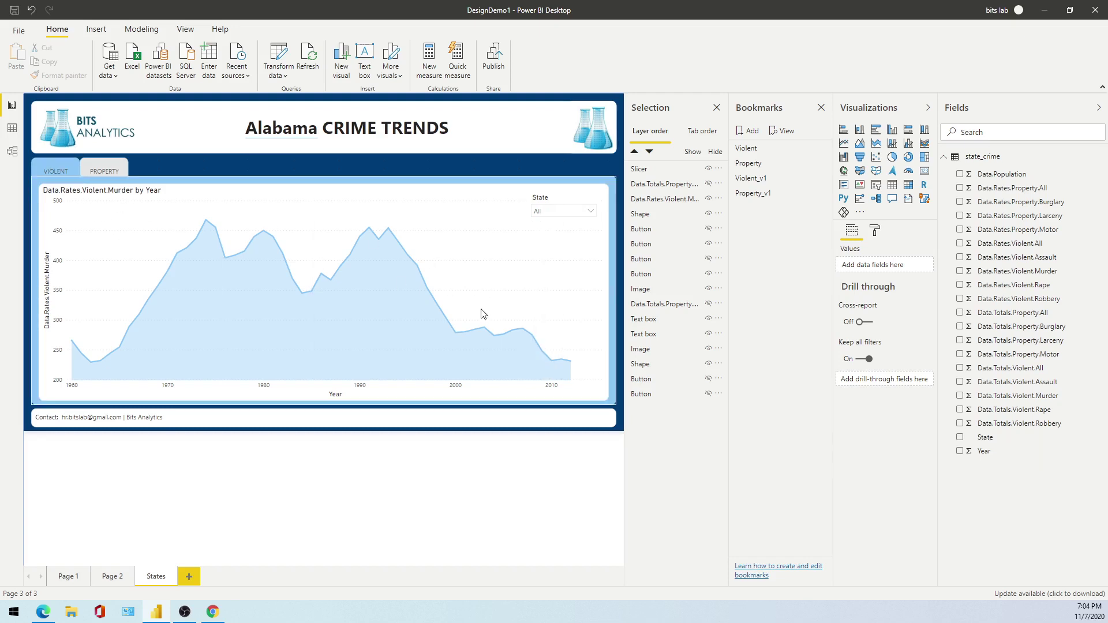
Check the background color of the VIOLENT button
click(58, 173)
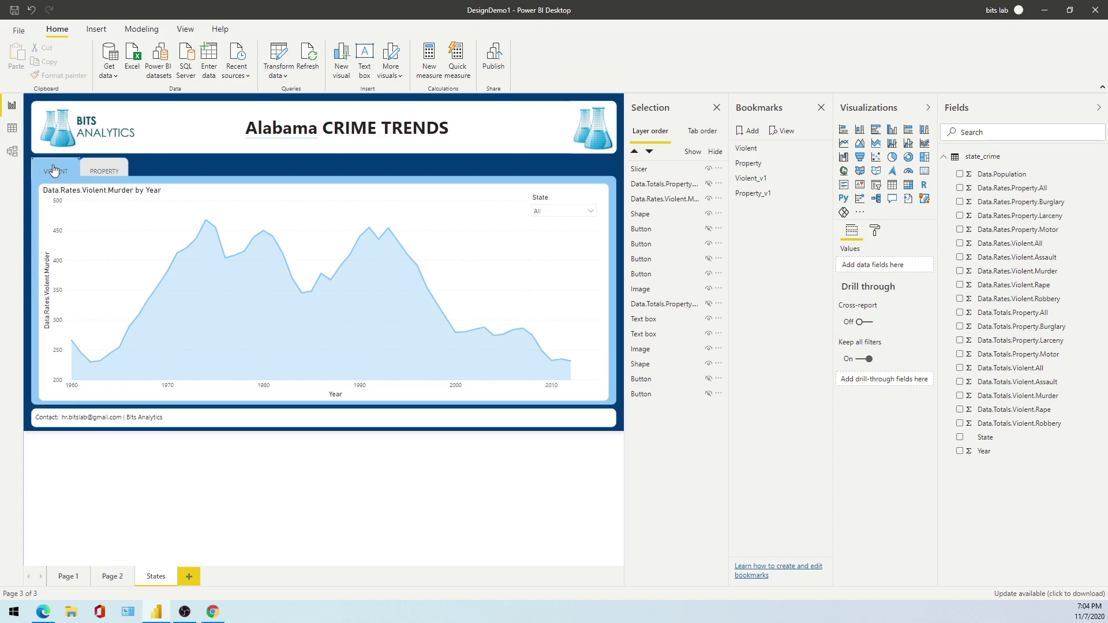
click(876, 233)
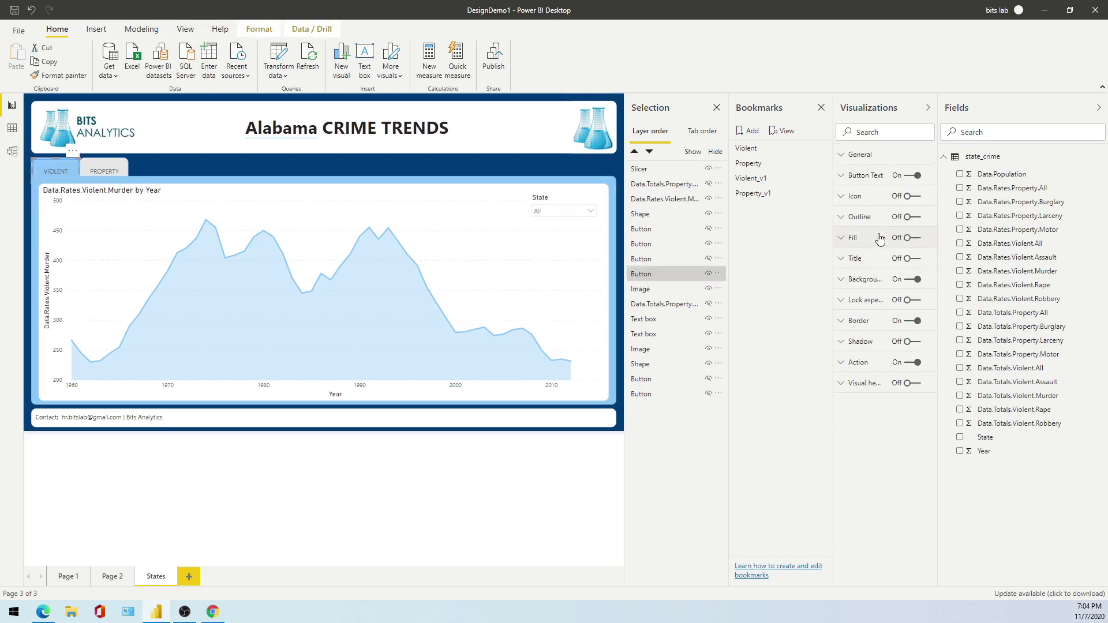
click(863, 280)
click(862, 316)
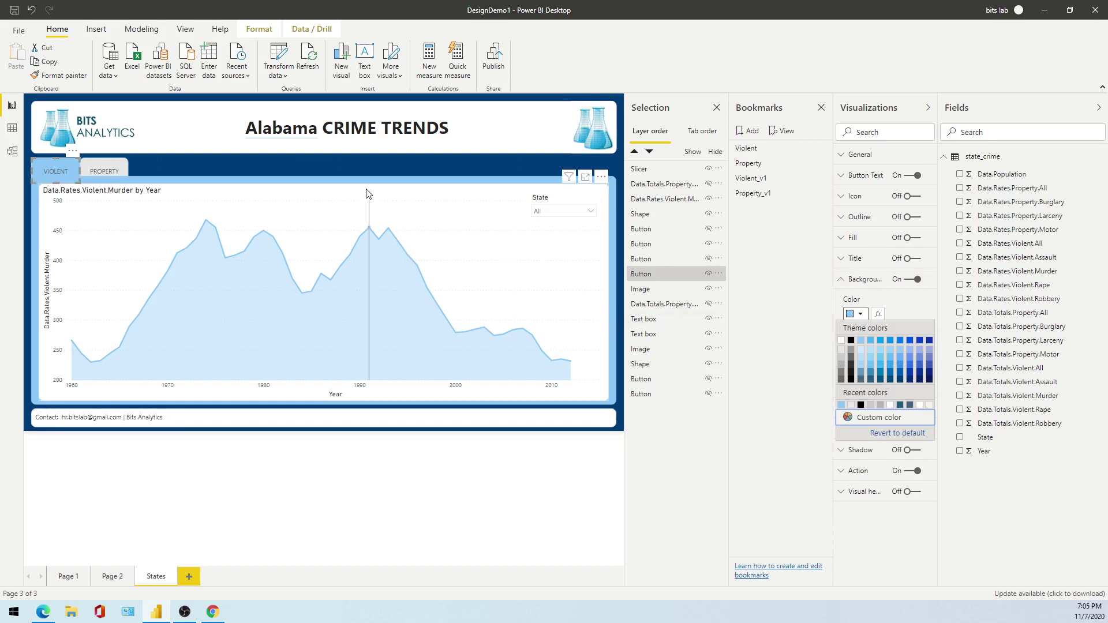
Add the State field as the legend of the murder rate area chart
click(536, 270)
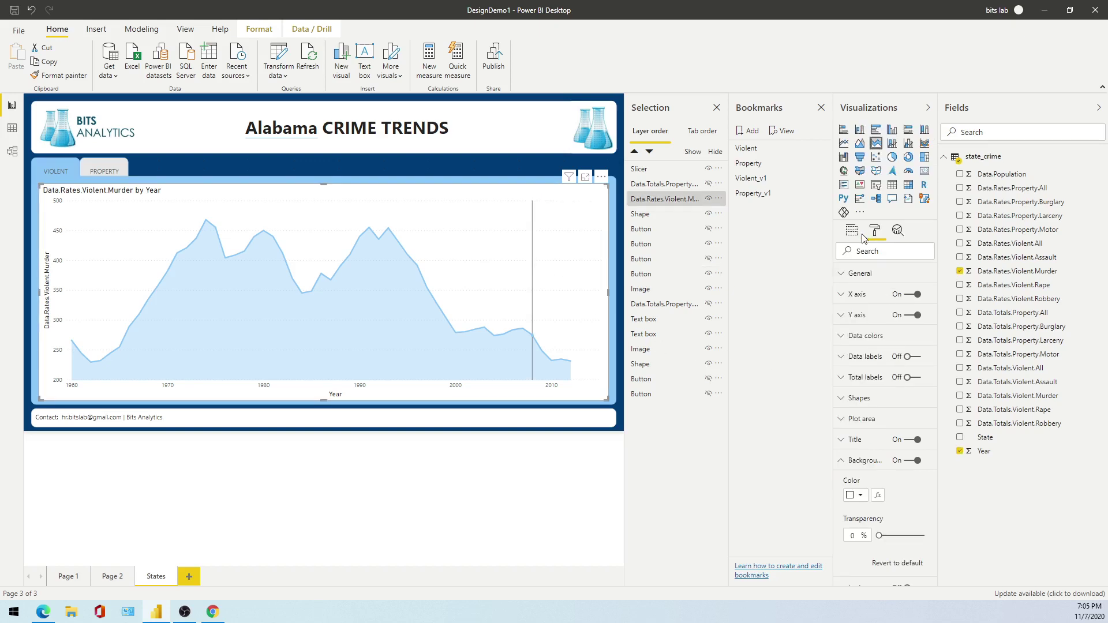
drag(961, 439, 882, 316)
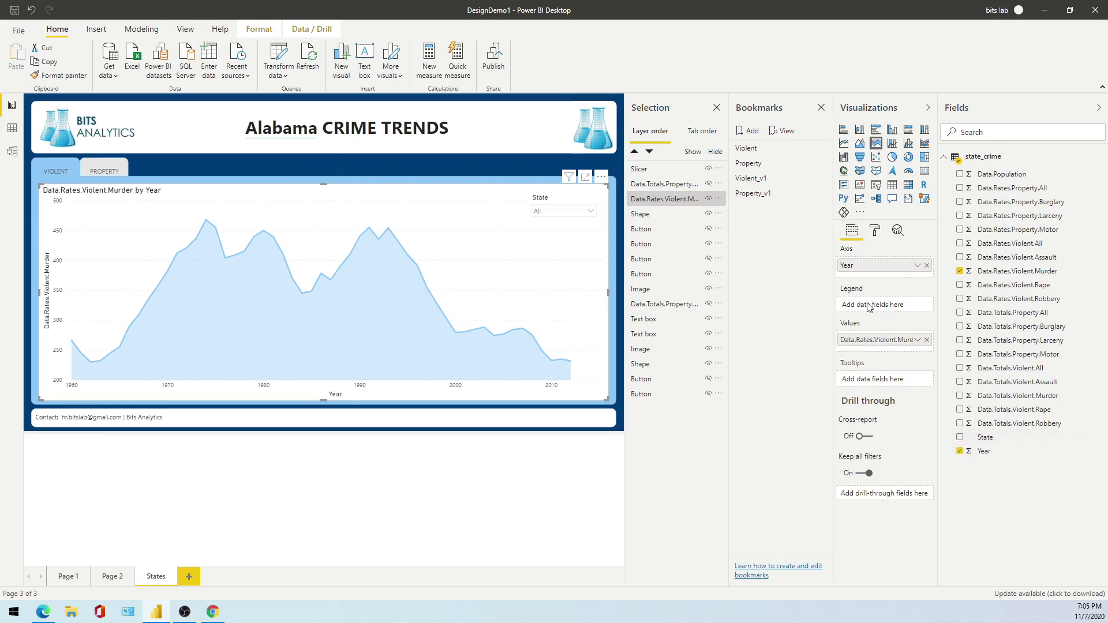
click(960, 442)
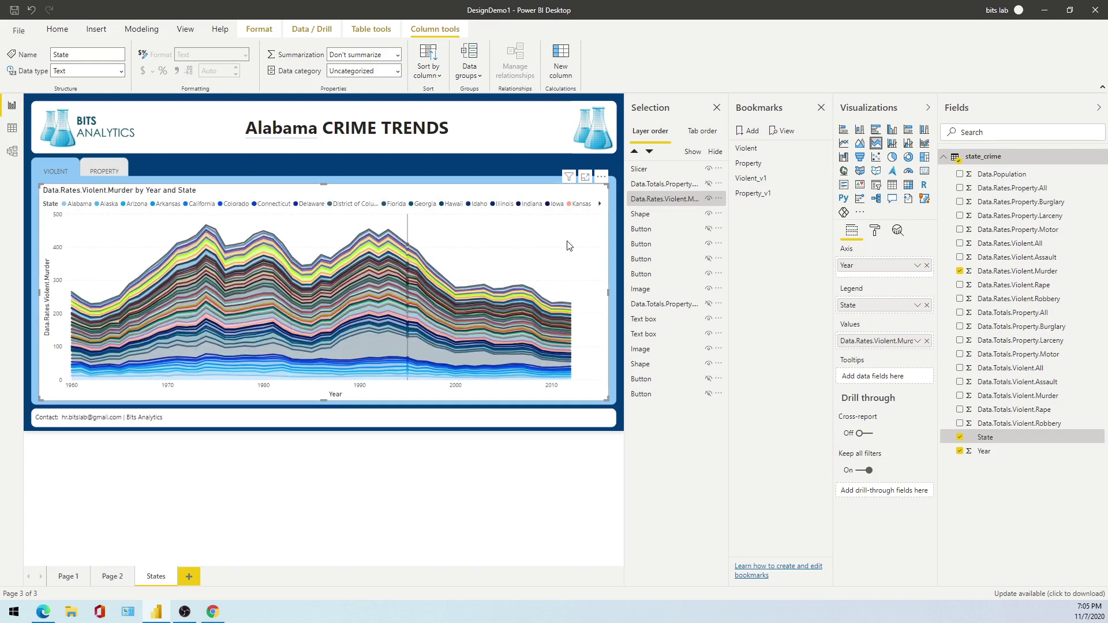
click(620, 280)
click(621, 280)
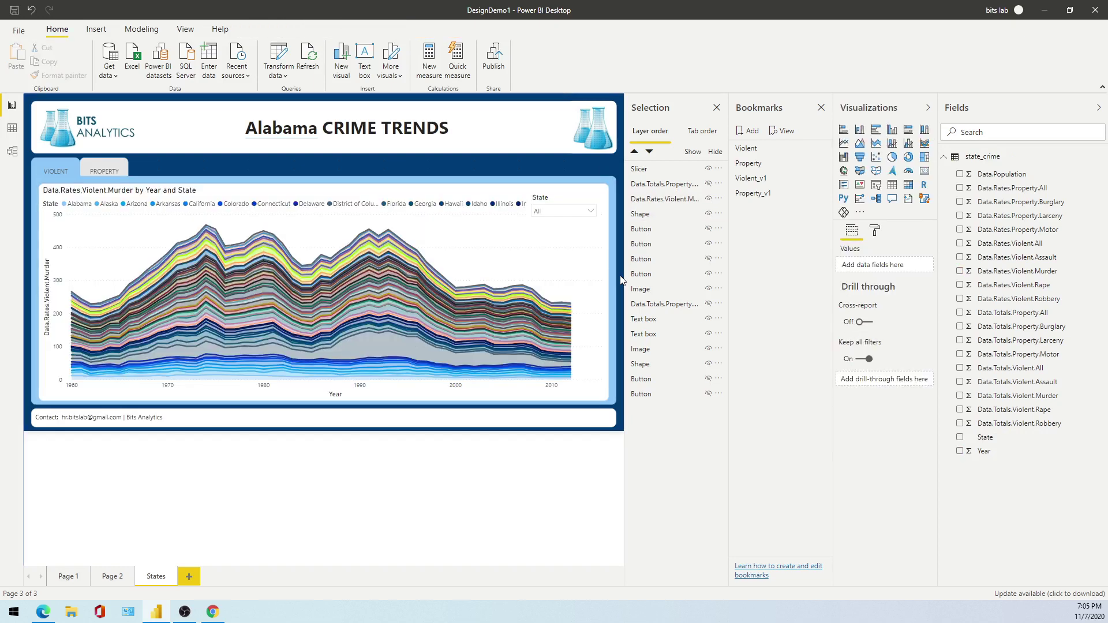
Set the murder rate chart's legend position to Bottom so it clears the State slicer
click(559, 218)
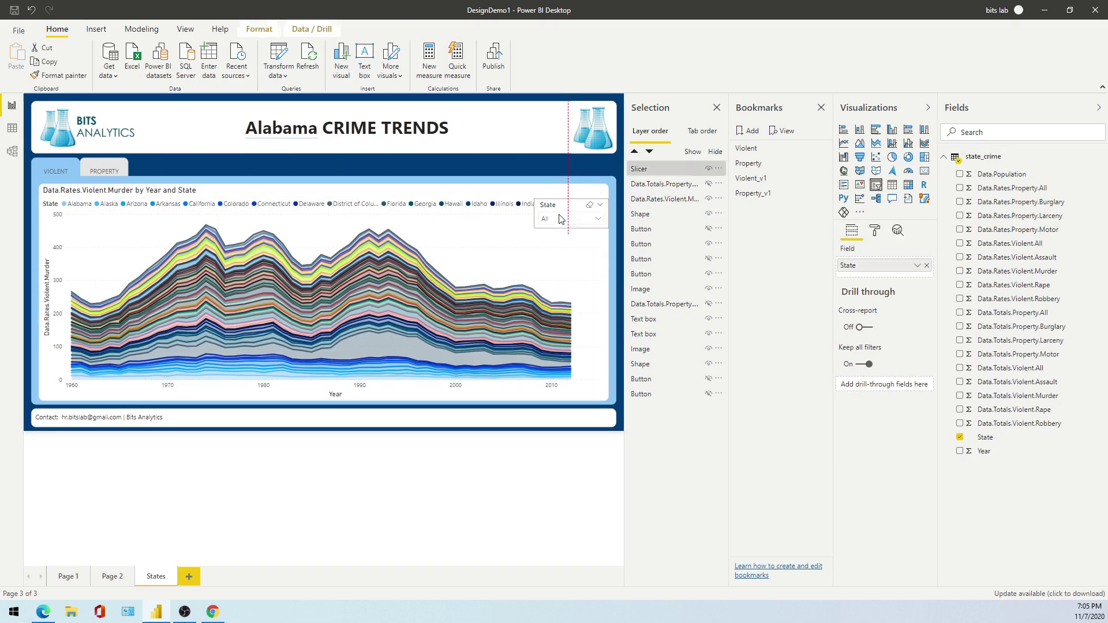
mouse_move(555, 218)
mouse_down()
mouse_move(561, 224)
mouse_move(556, 200)
mouse_up()
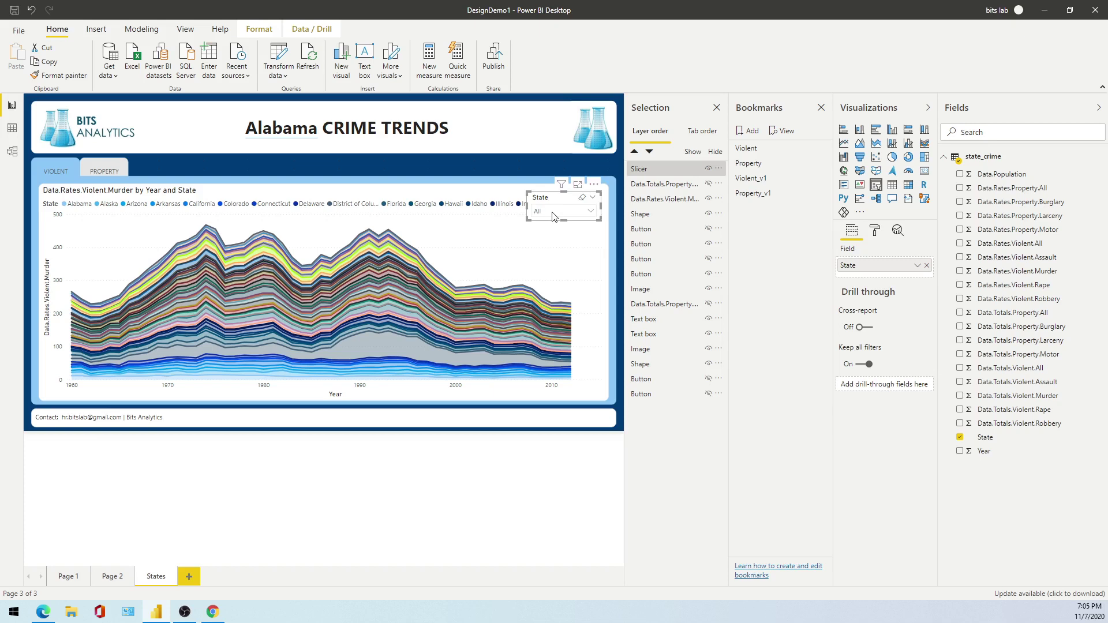
click(437, 192)
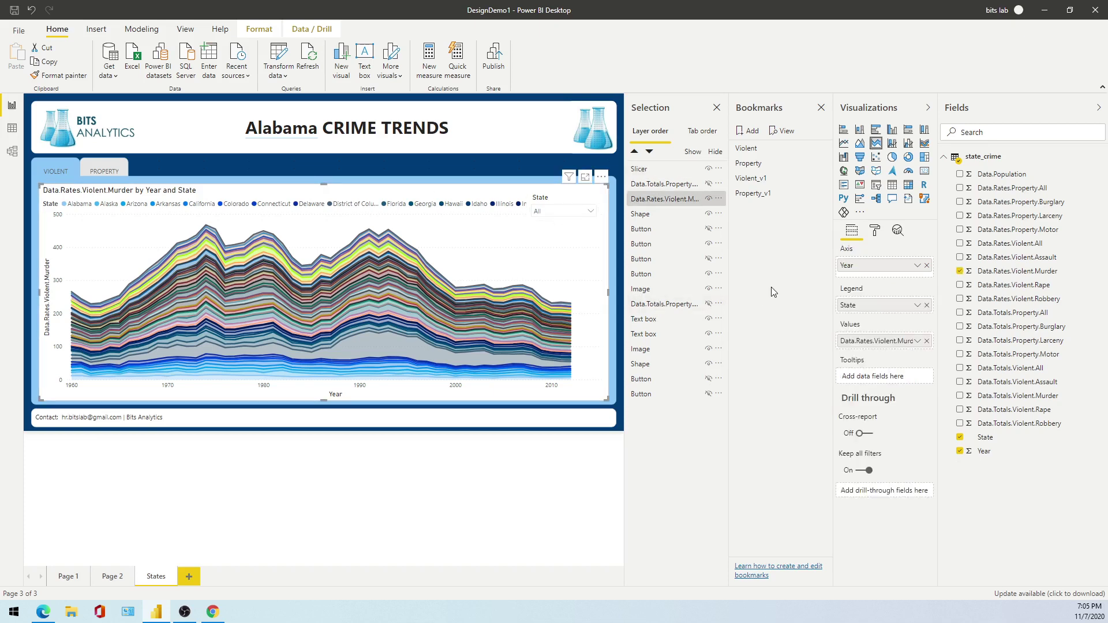
click(875, 232)
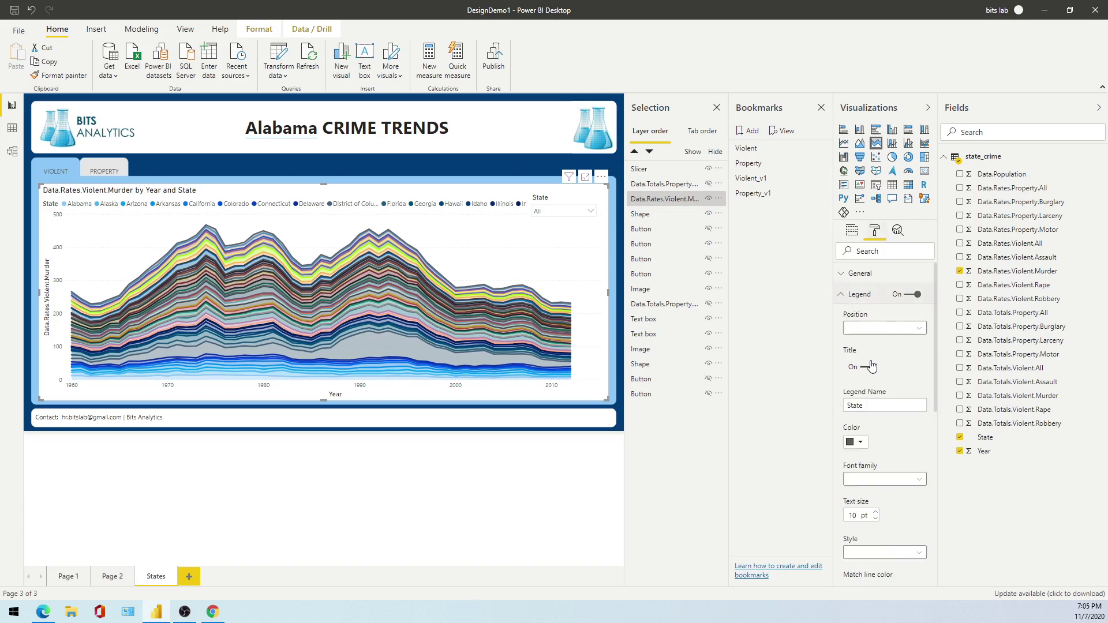
click(860, 329)
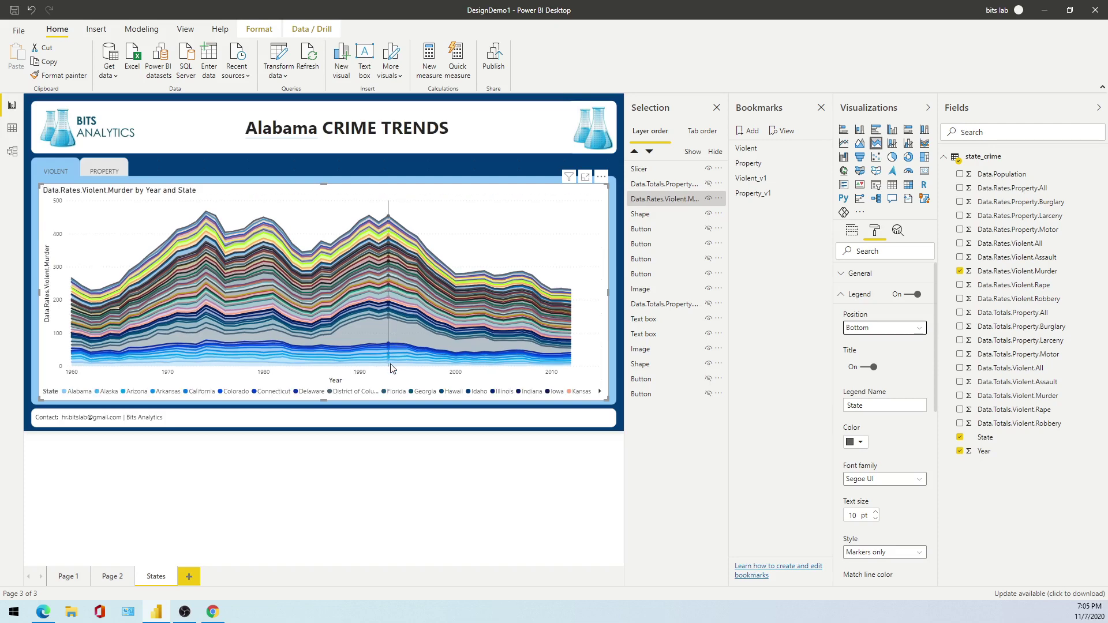
mouse_move(391, 365)
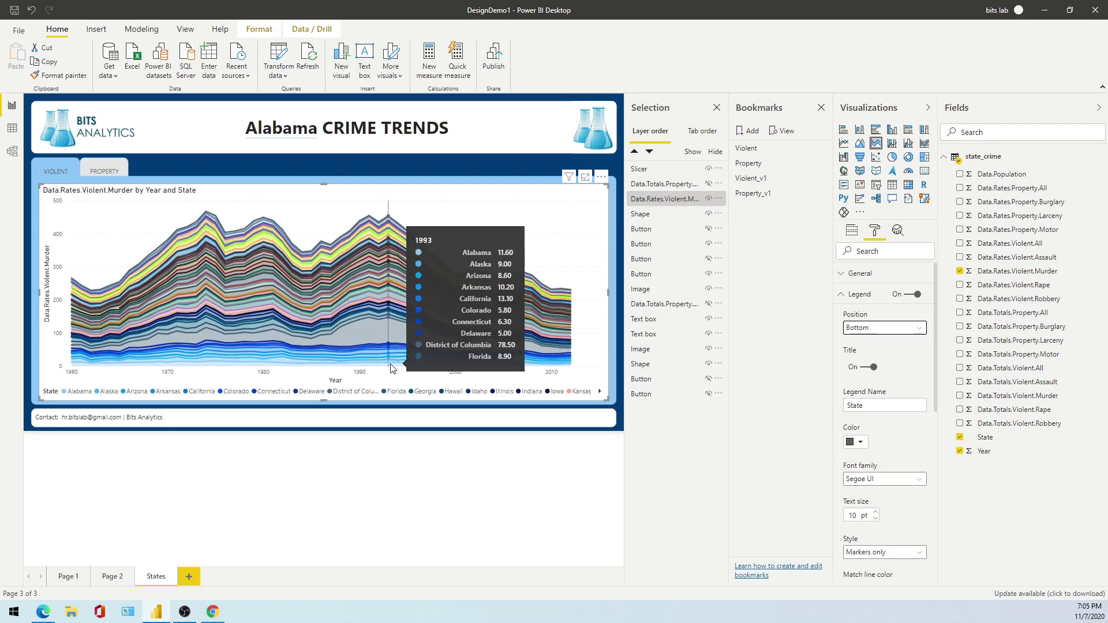
click(618, 179)
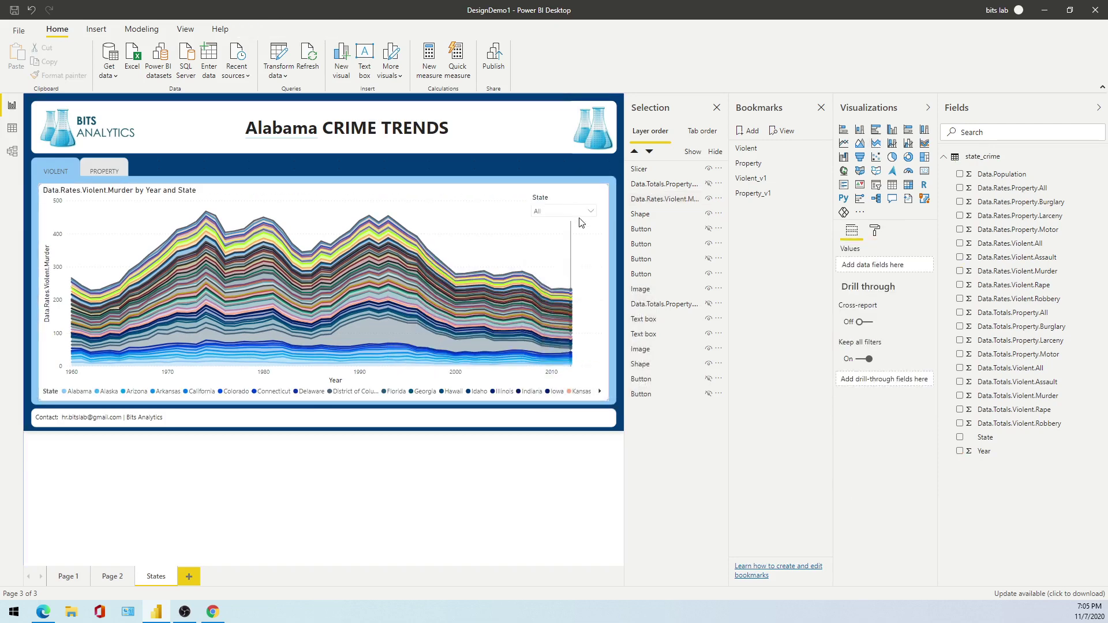
Widen the State slicer slightly toward the left within the chart's upper-right corner
click(553, 207)
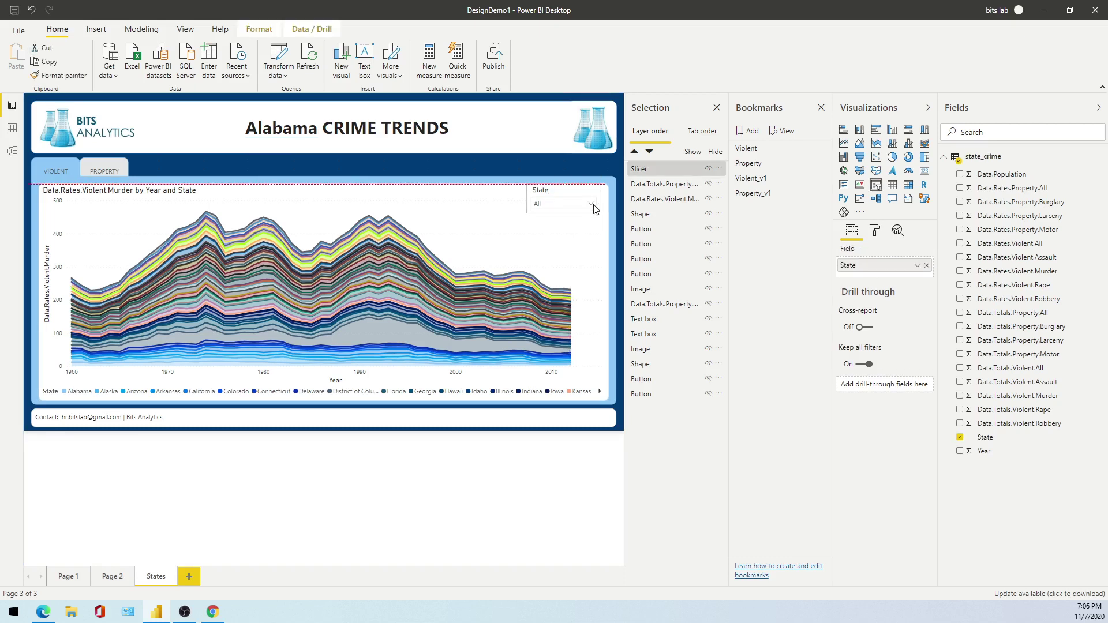
drag(607, 202, 562, 203)
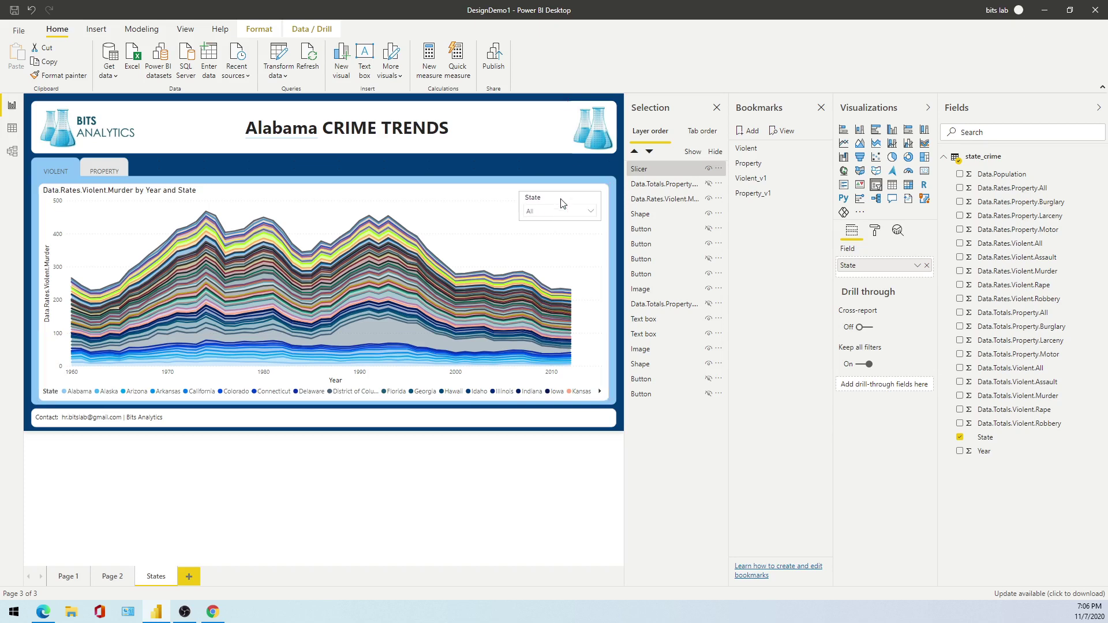
Browse the states in the slicer's dropdown and filter the page to Kansas
click(564, 212)
scroll(564, 257, down, 10)
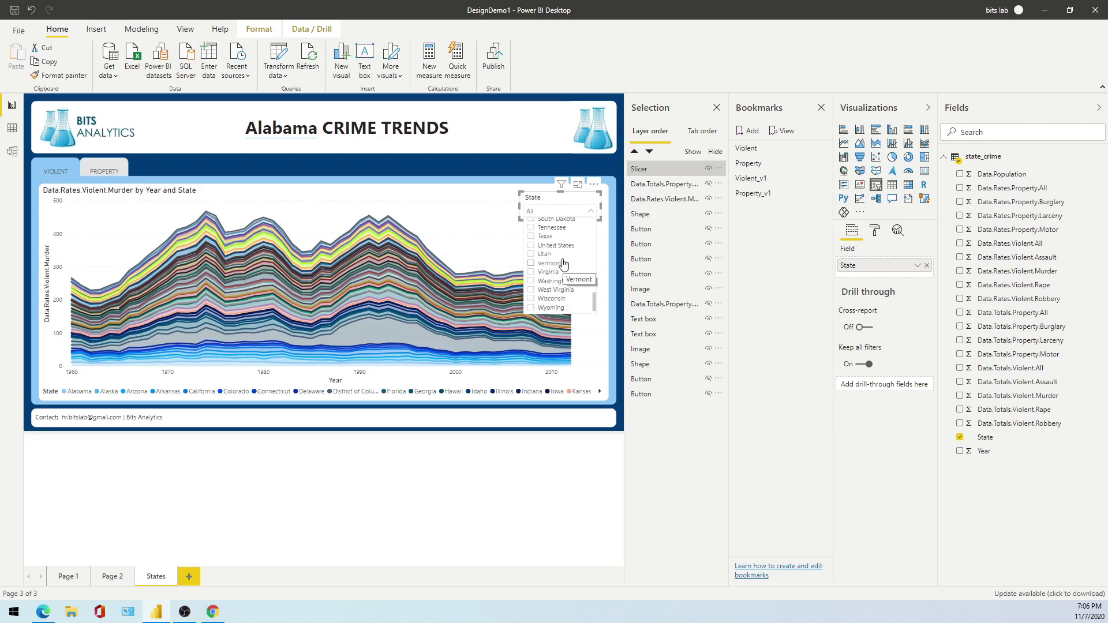
scroll(564, 265, up, 7)
click(520, 167)
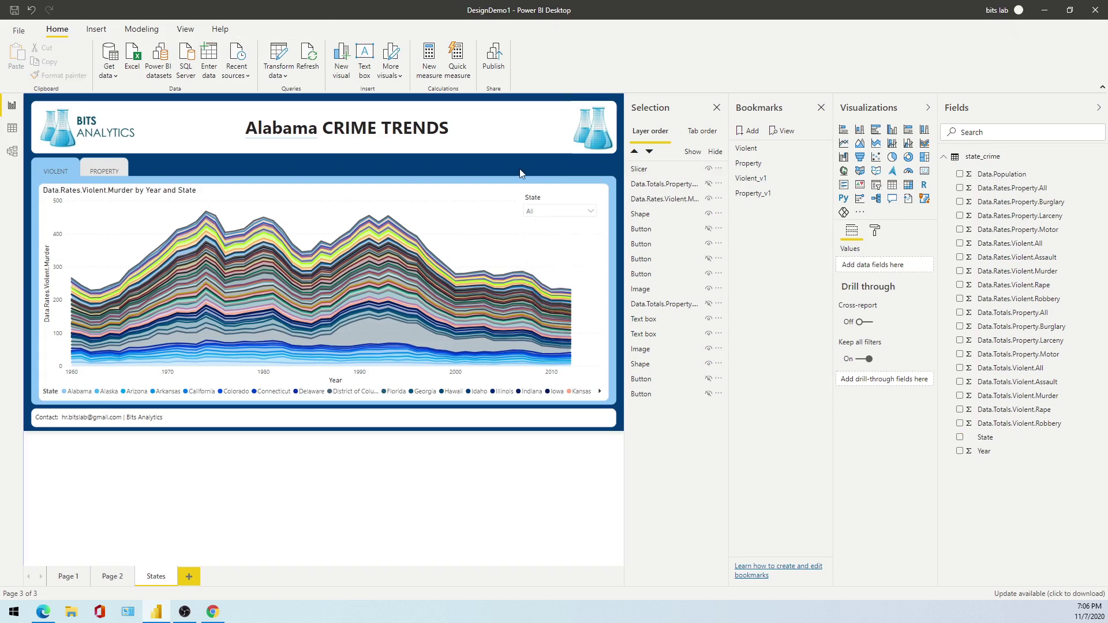
click(545, 211)
click(532, 231)
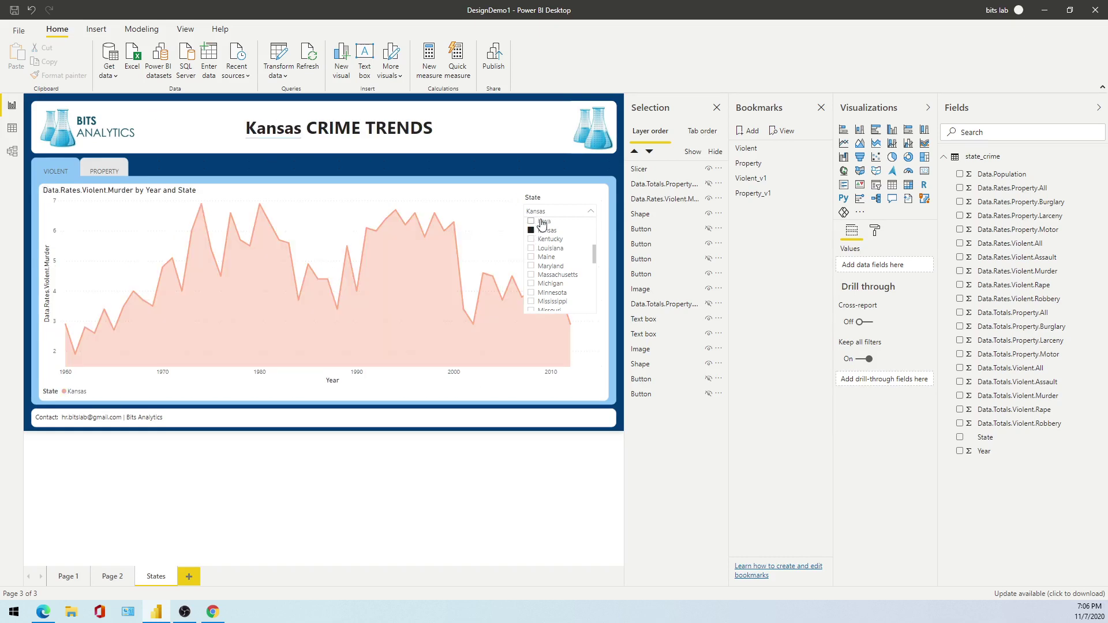
Clear the State slicer's selection, and set its selection controls to Multi-select with CTRL off and the "Select all" option on
click(573, 209)
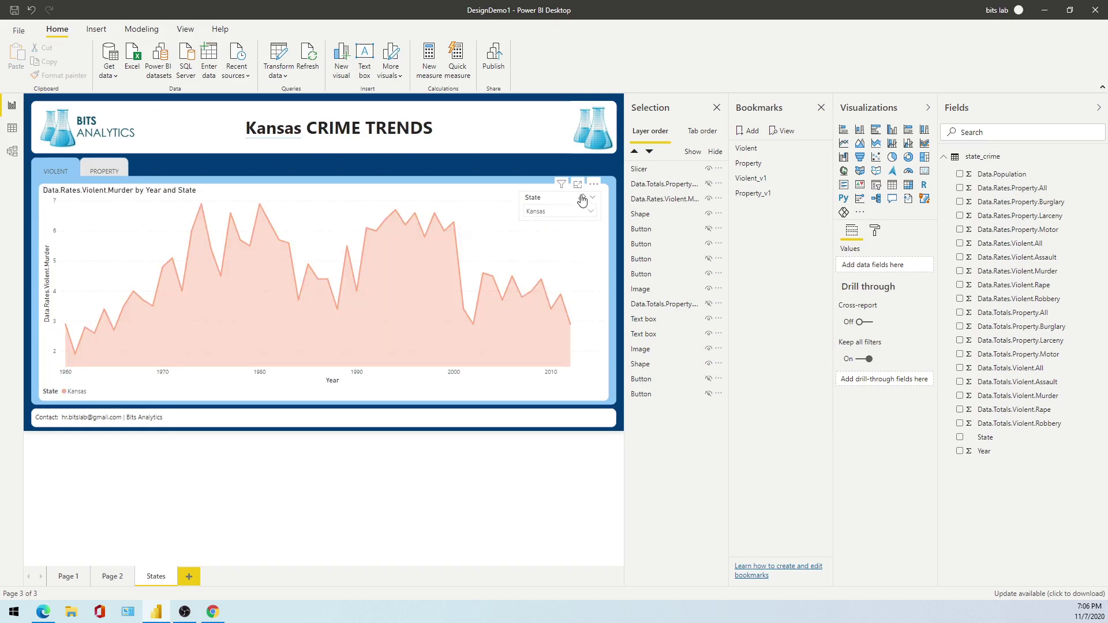
click(581, 198)
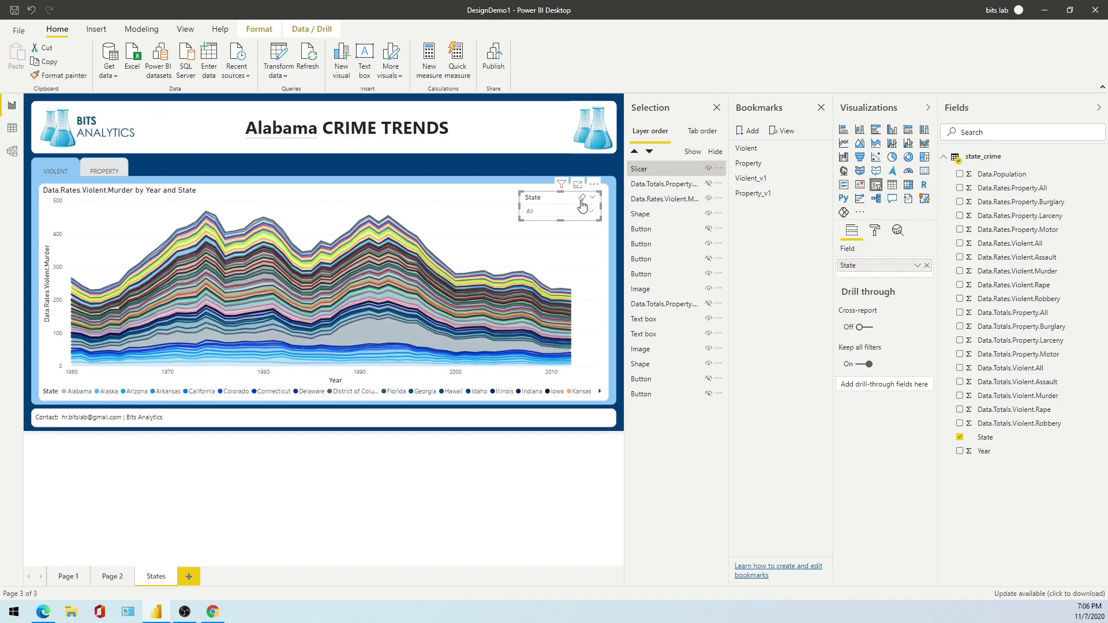
click(875, 231)
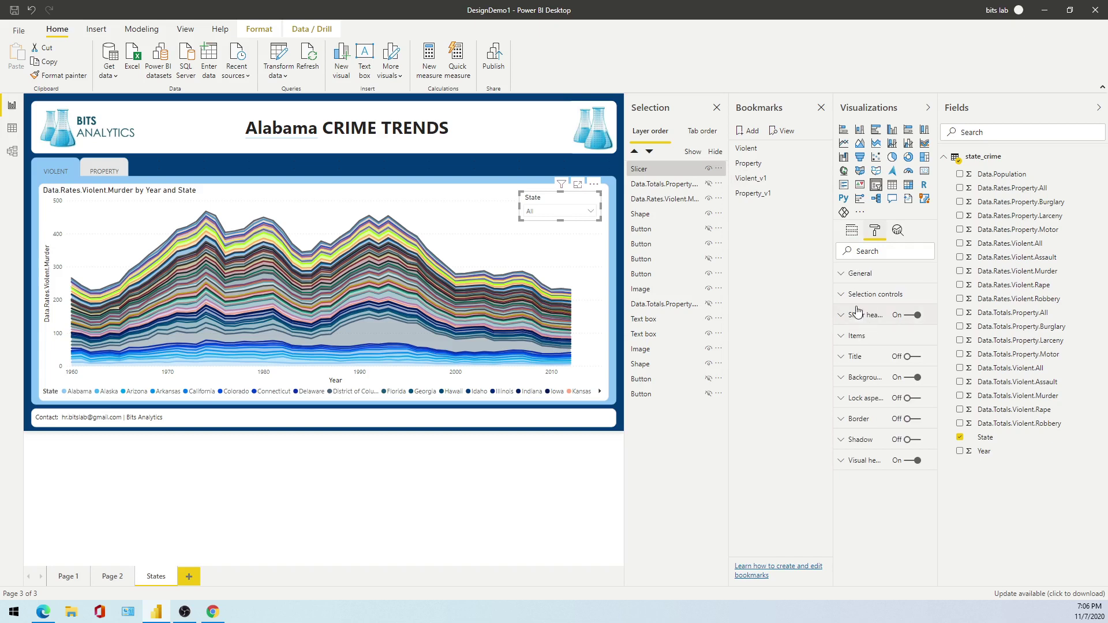
click(859, 317)
click(862, 295)
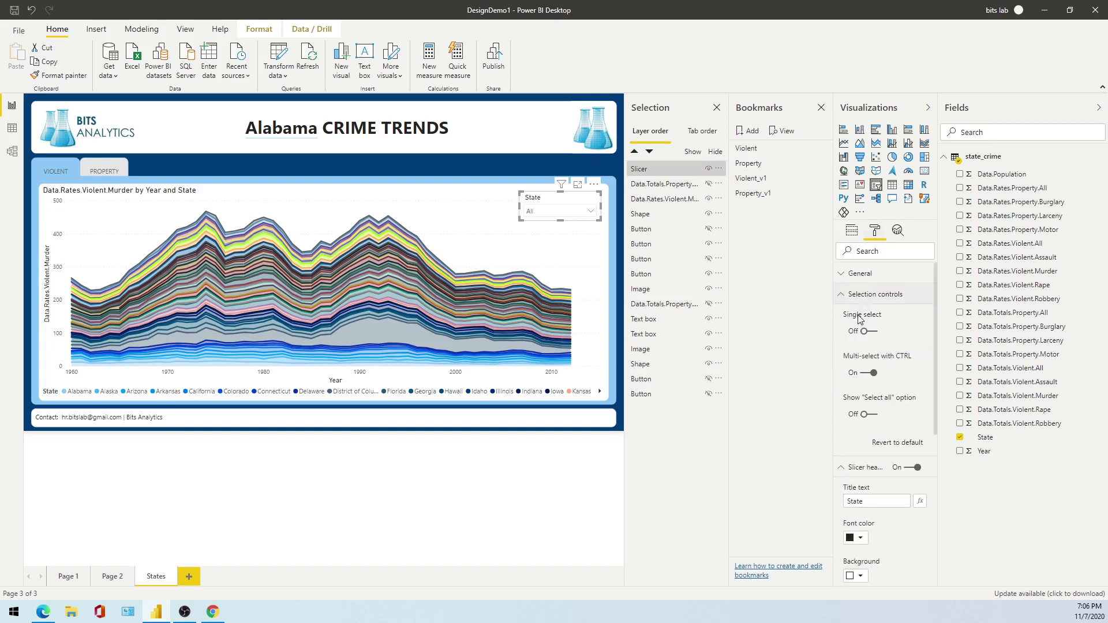
click(864, 373)
Test multiple selection in the State slicer with Alabama and Alaska
click(545, 210)
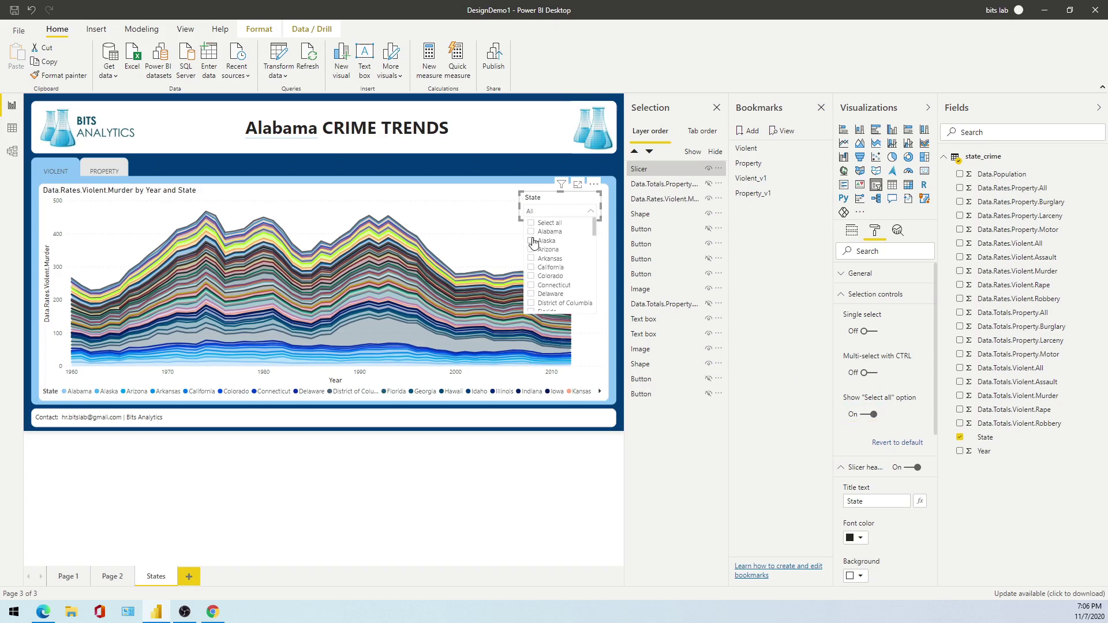
click(532, 232)
click(531, 242)
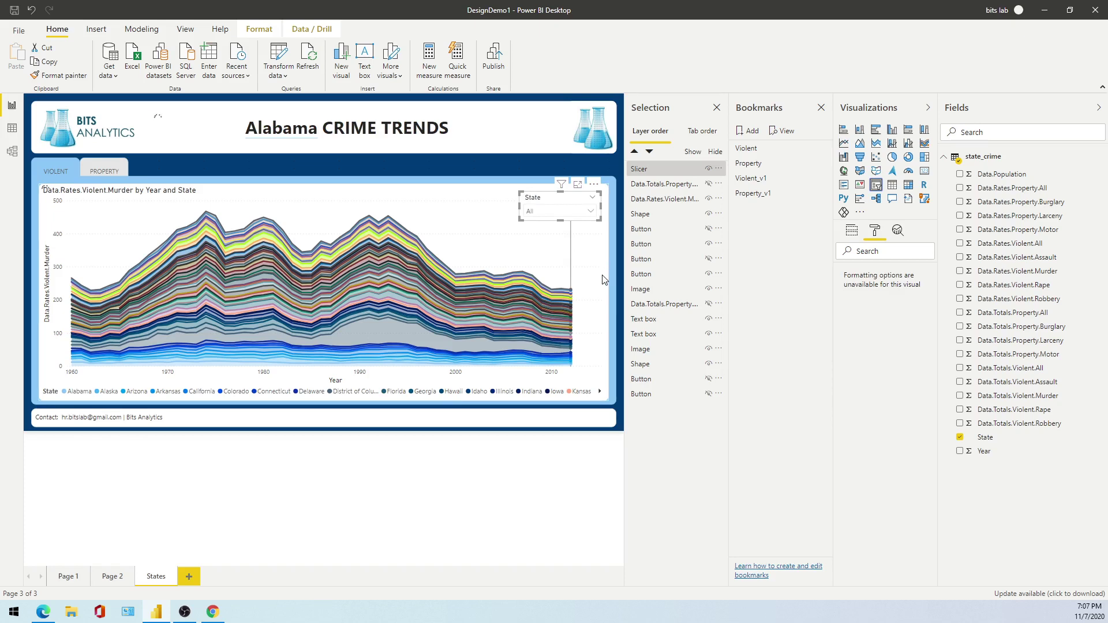
Convert the murder rate by year and state area chart to a line chart
key(Tab)
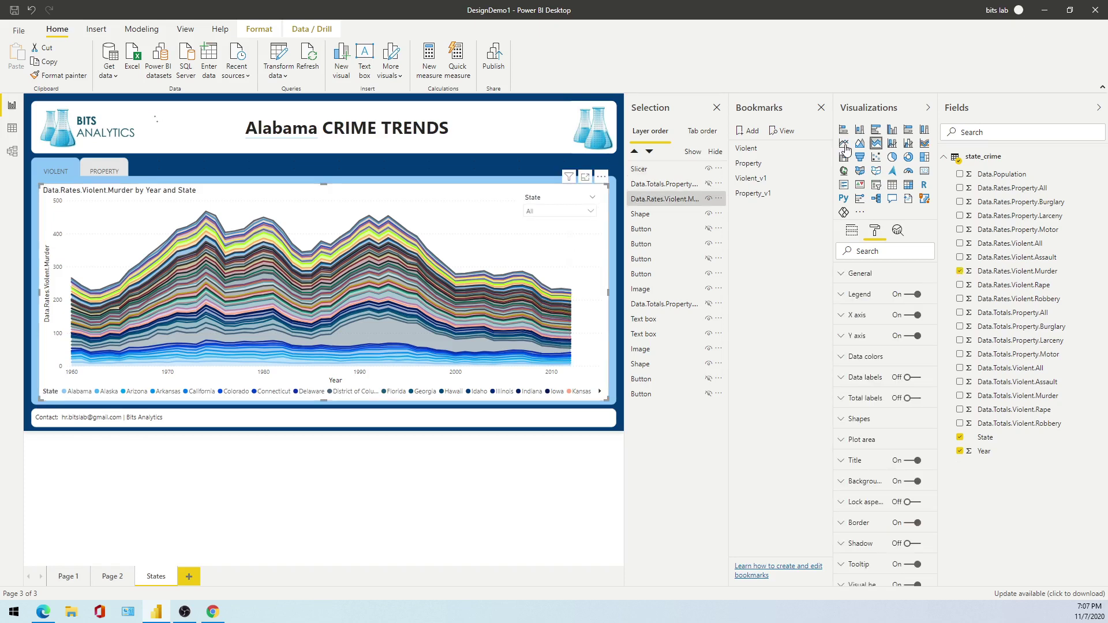
click(844, 144)
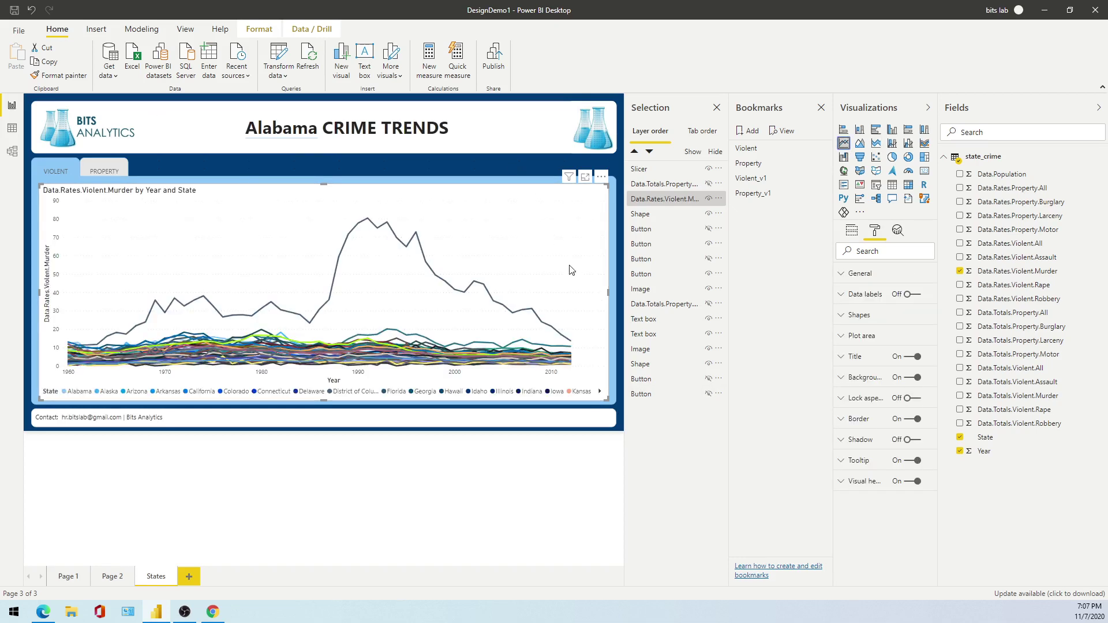
click(556, 198)
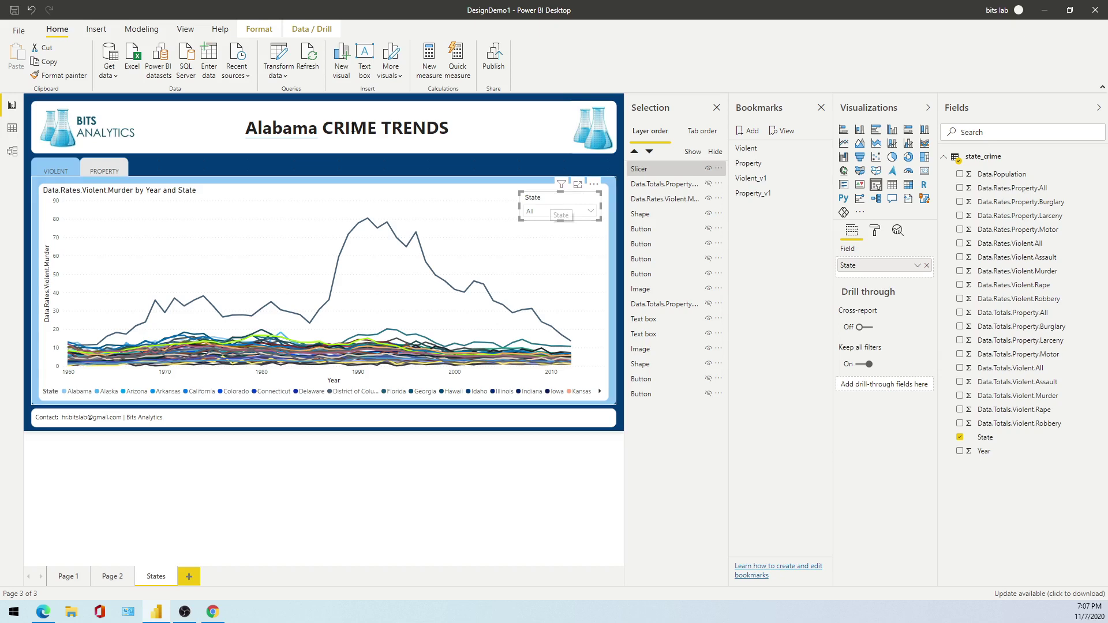
click(259, 29)
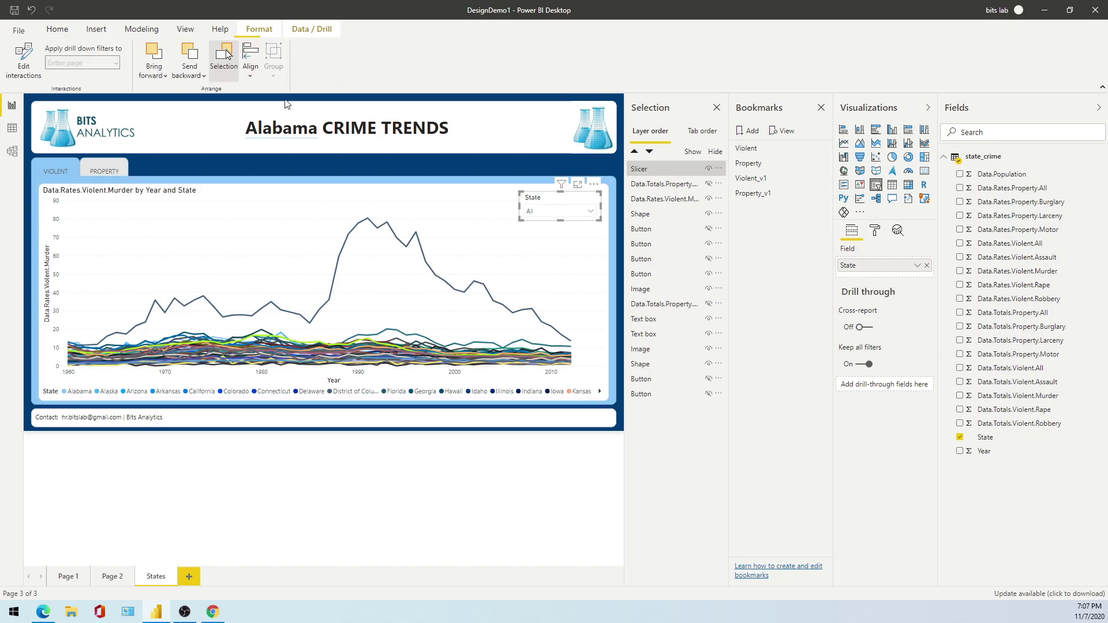
click(168, 76)
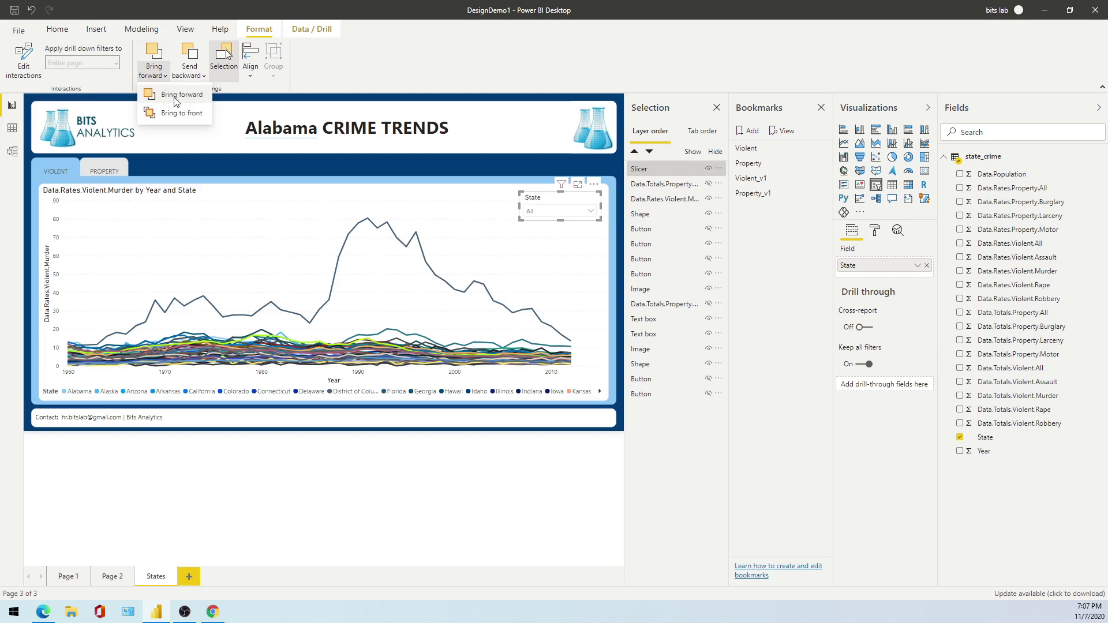
click(482, 83)
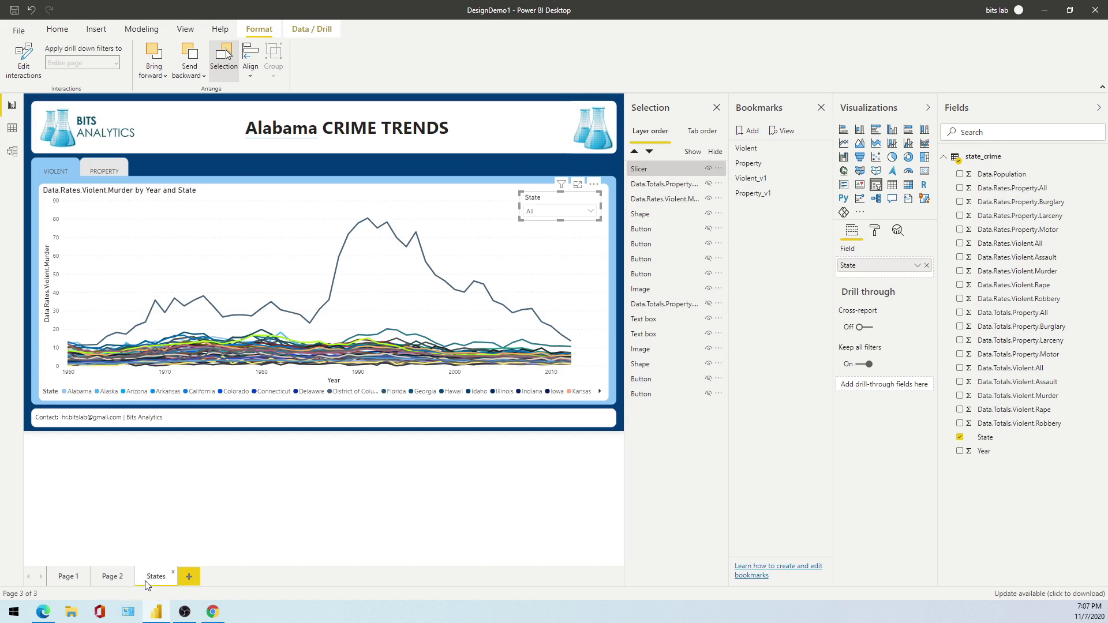
Insert a blank button on Page 2, shrink it and place it between the header and the chart near the page's right edge
click(107, 578)
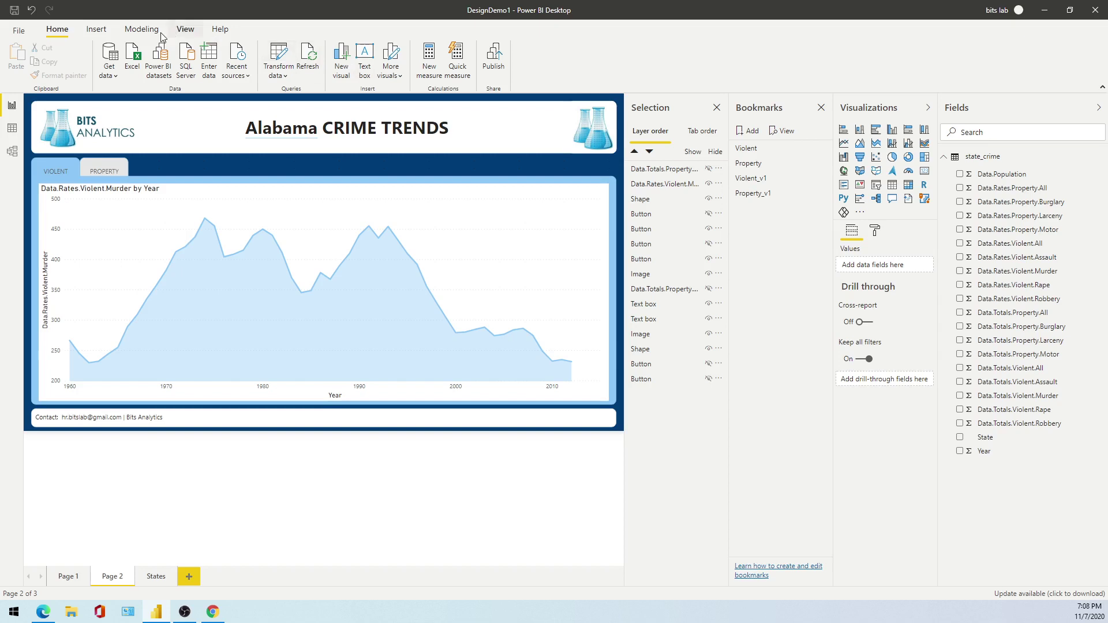
click(97, 30)
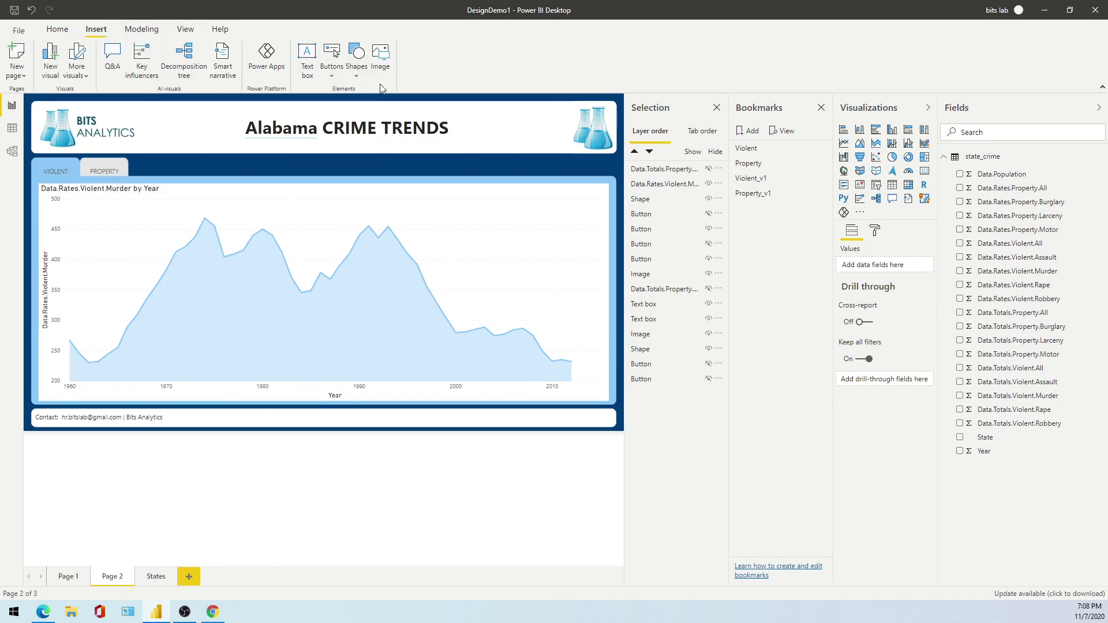
click(337, 76)
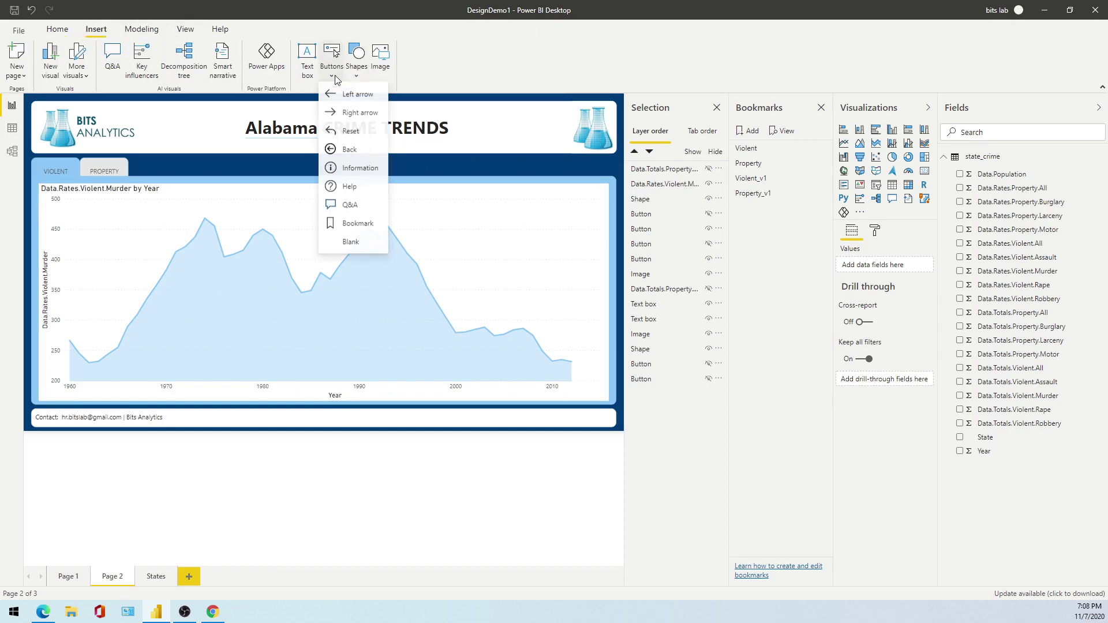
click(349, 243)
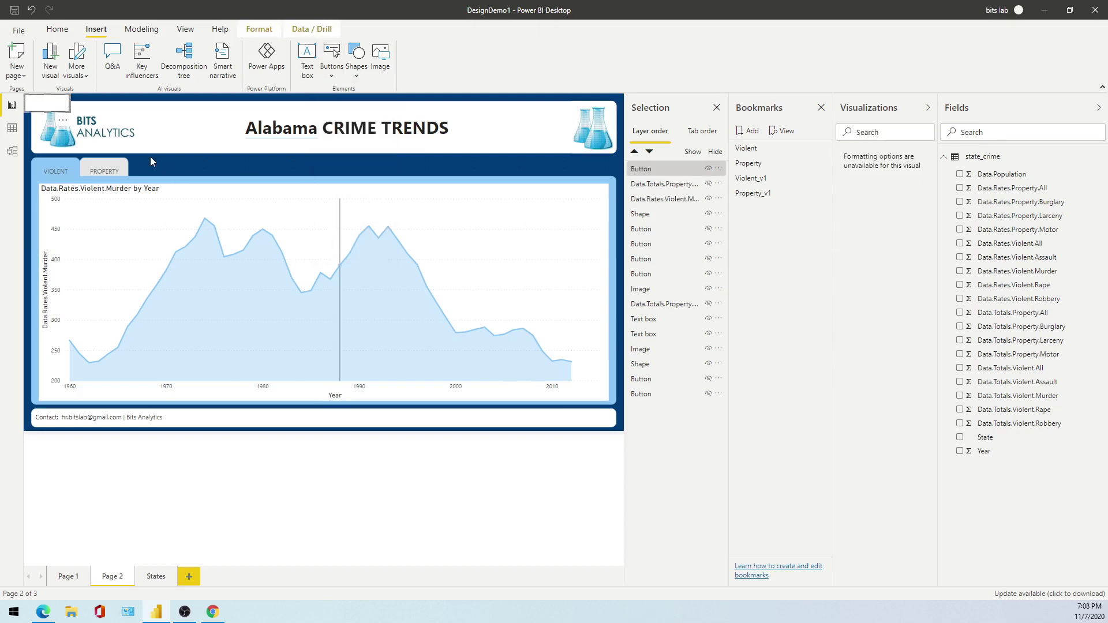
drag(55, 107, 557, 168)
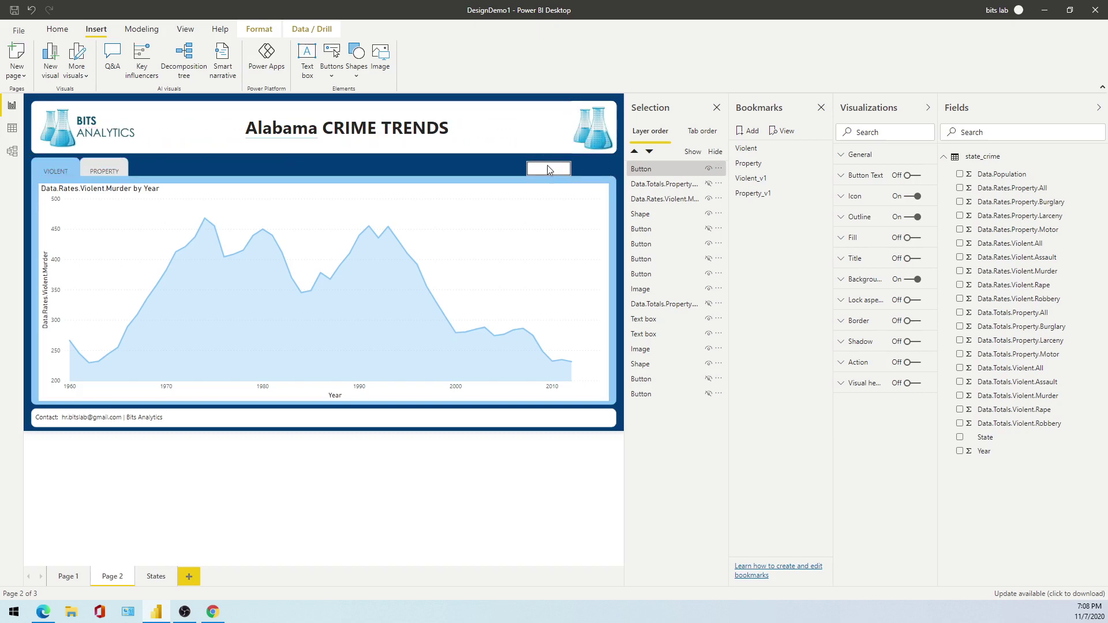
drag(557, 168, 597, 175)
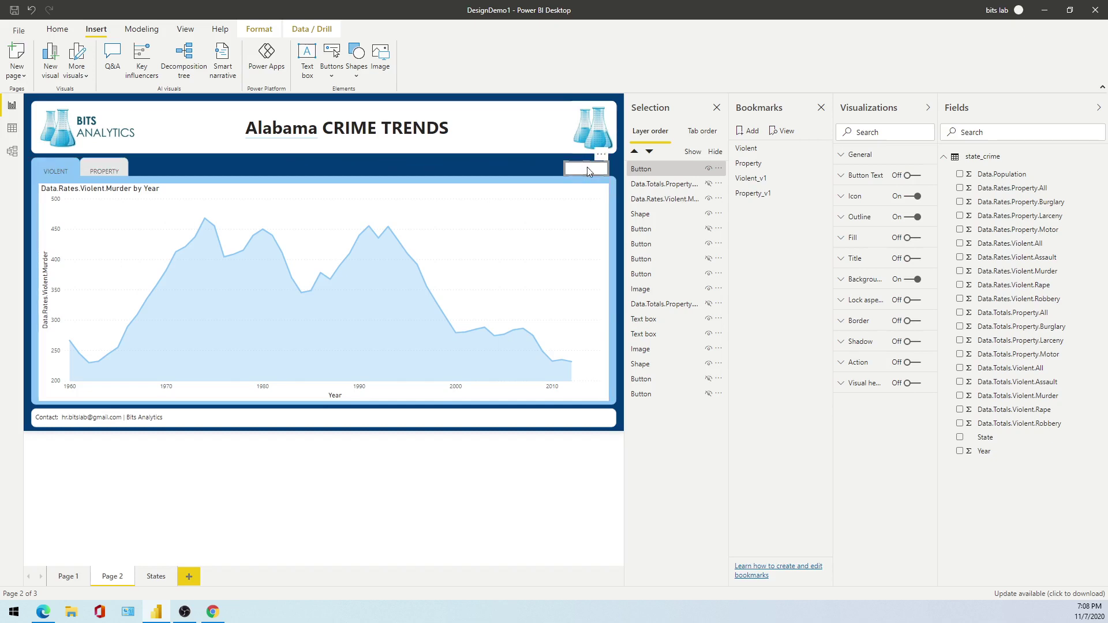
mouse_move(590, 174)
mouse_down()
mouse_move(584, 194)
mouse_move(584, 168)
mouse_up()
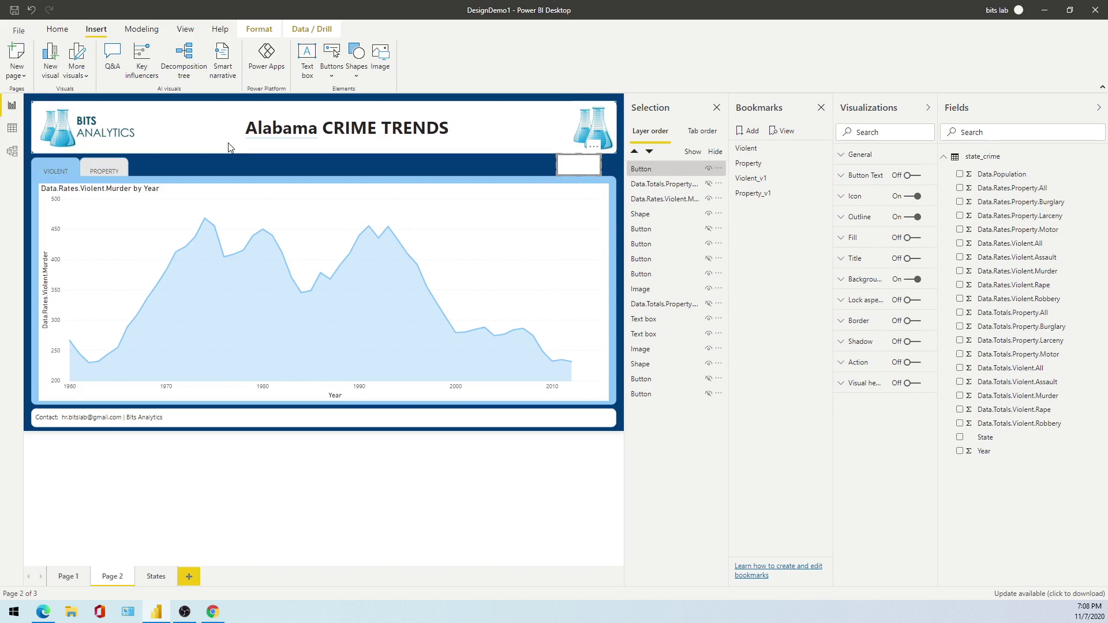
Reduce the header shape's height on Page 2, and shrink and reposition the logo and the flask image to fit inside it
click(315, 153)
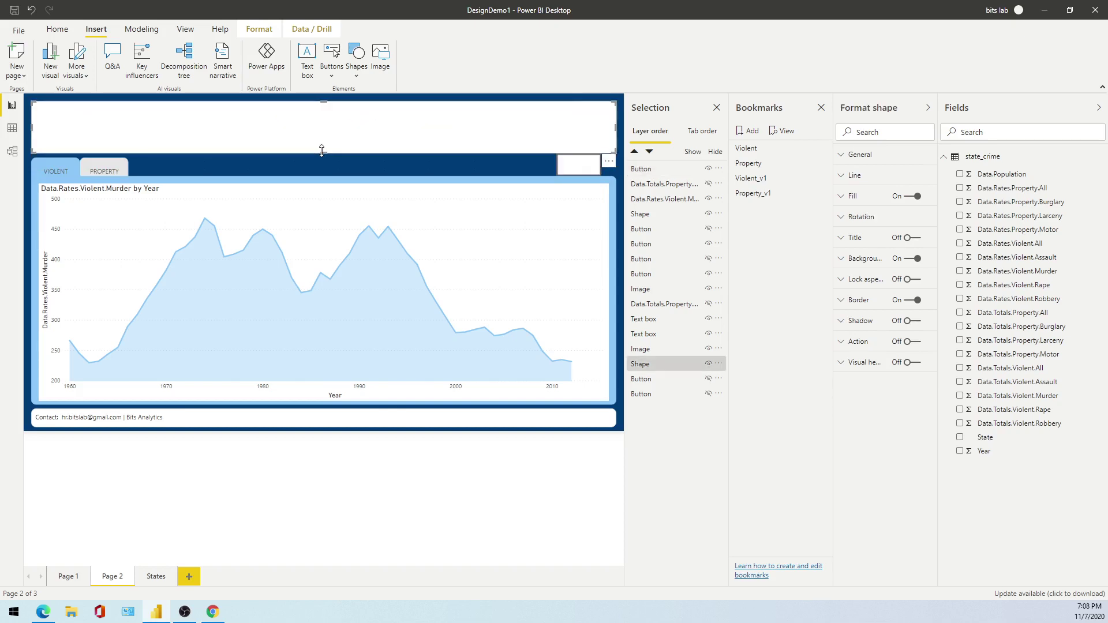
drag(322, 146, 322, 145)
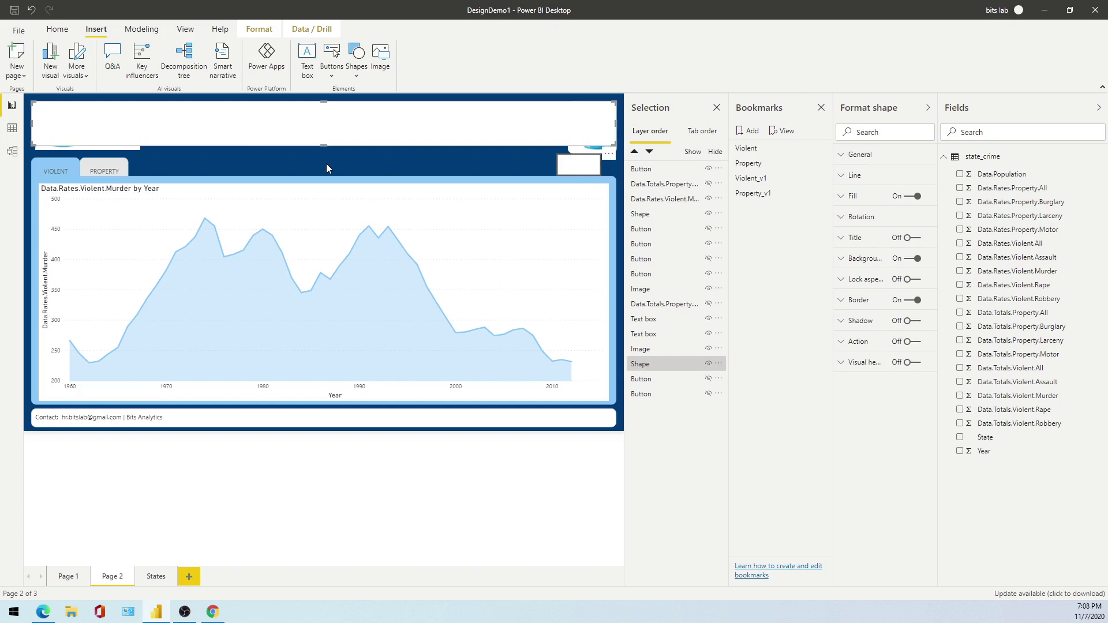
click(134, 149)
click(137, 146)
drag(138, 145, 82, 120)
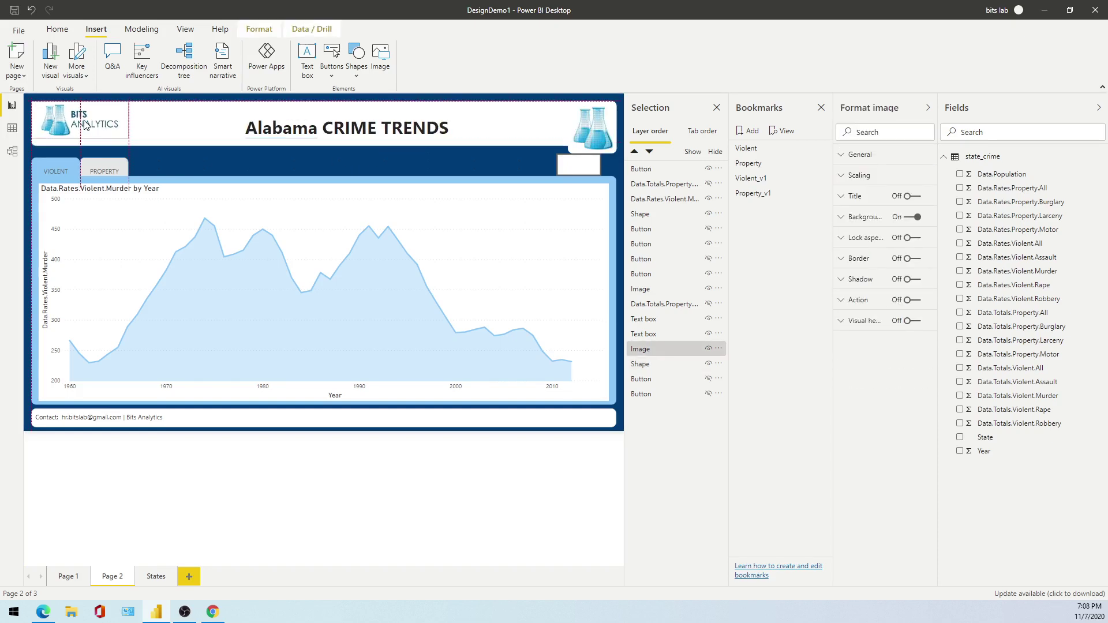
click(171, 167)
drag(77, 127, 87, 128)
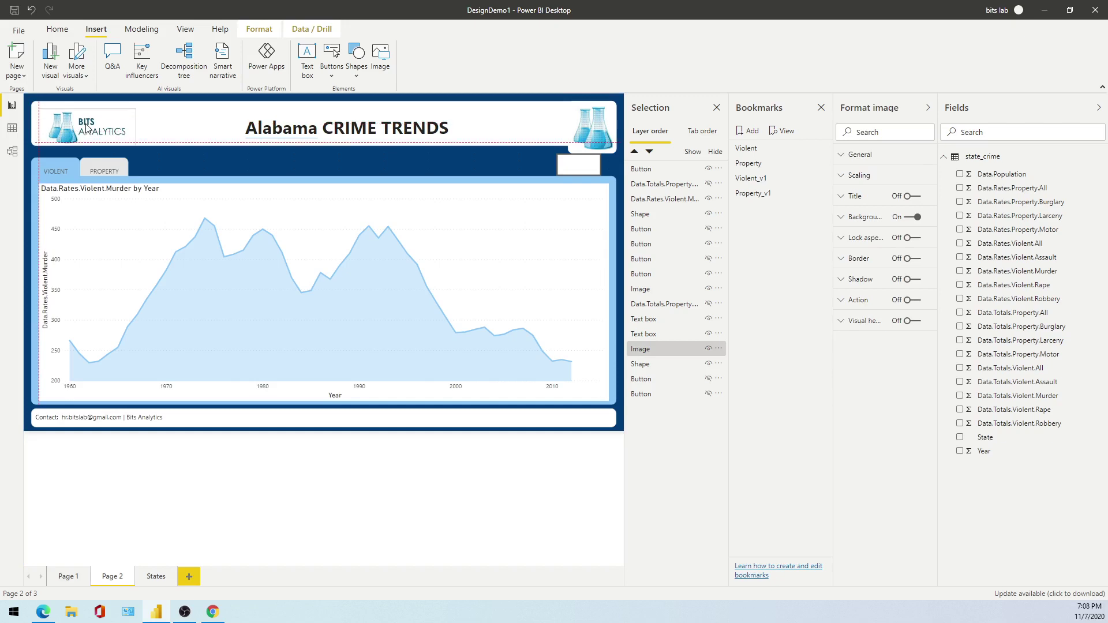
click(614, 152)
drag(615, 151, 612, 144)
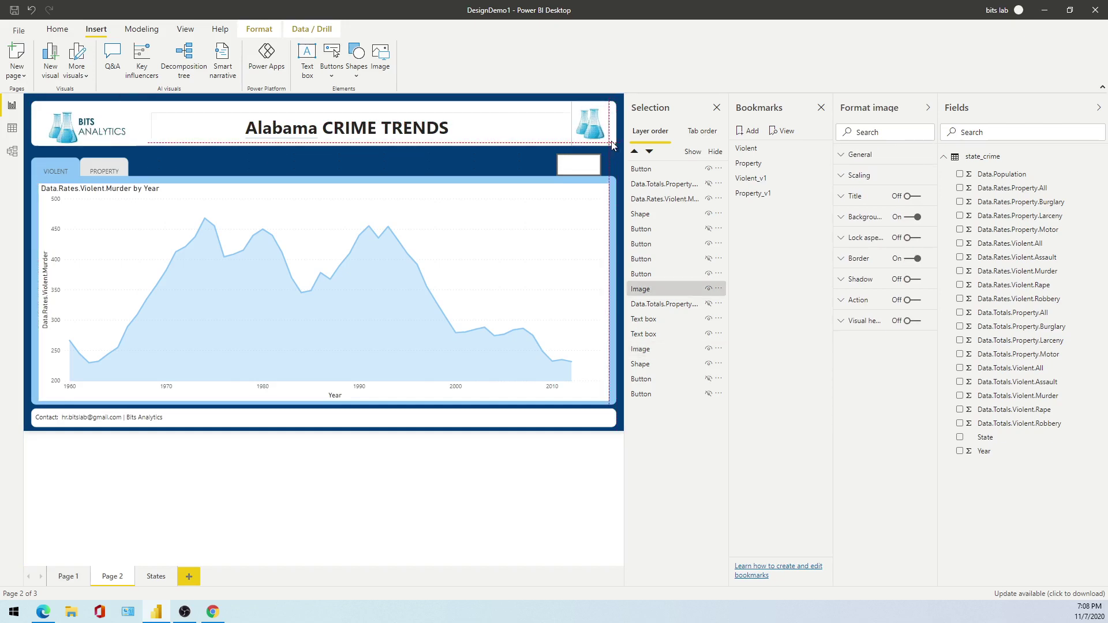
Flatten the blank button and align it under the header's right end, then label it "States Wise Analysis" and widen it to fit
click(574, 168)
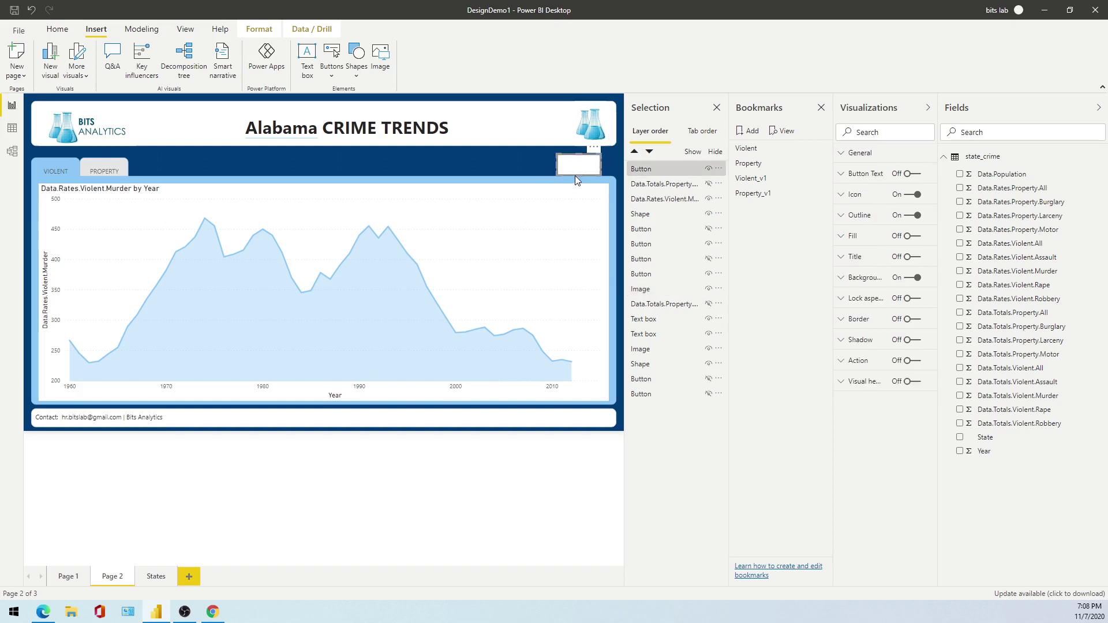
drag(575, 177, 607, 167)
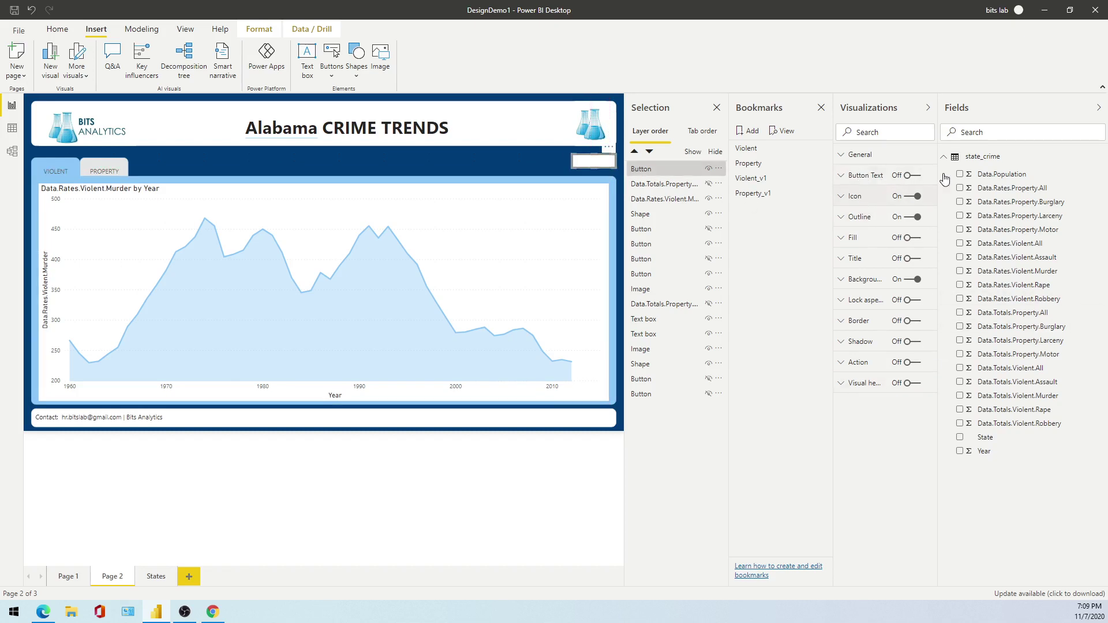
click(902, 177)
click(910, 175)
click(869, 230)
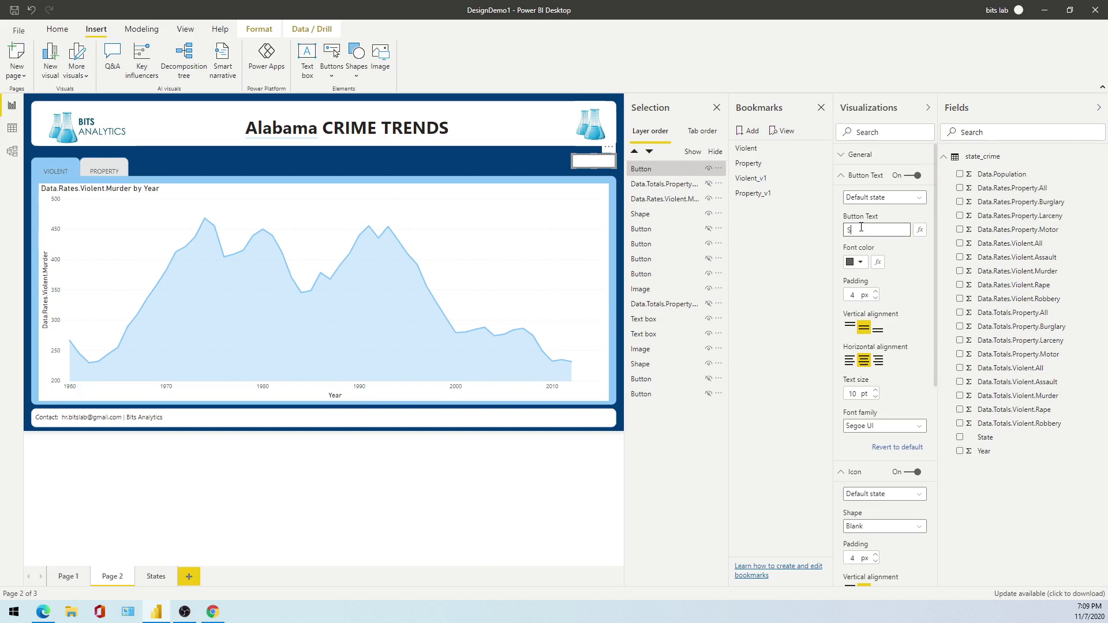
text(States Wise Analysis)
drag(570, 163, 550, 162)
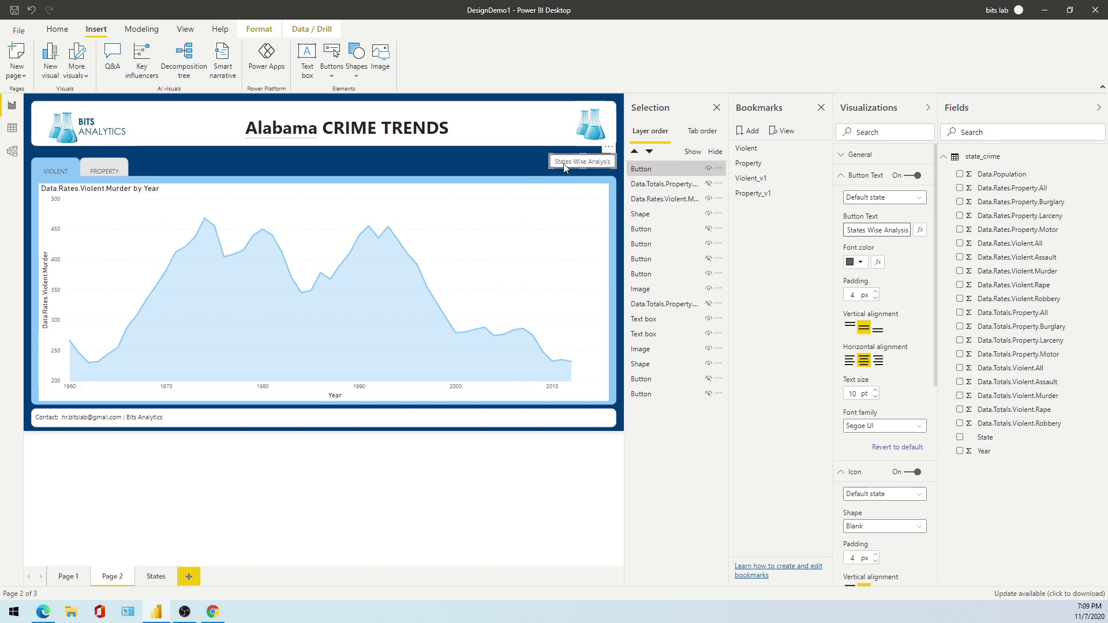
Turn on the "States Wise Analysis" button's action with type Page navigation and destination States
scroll(869, 453, down, 5)
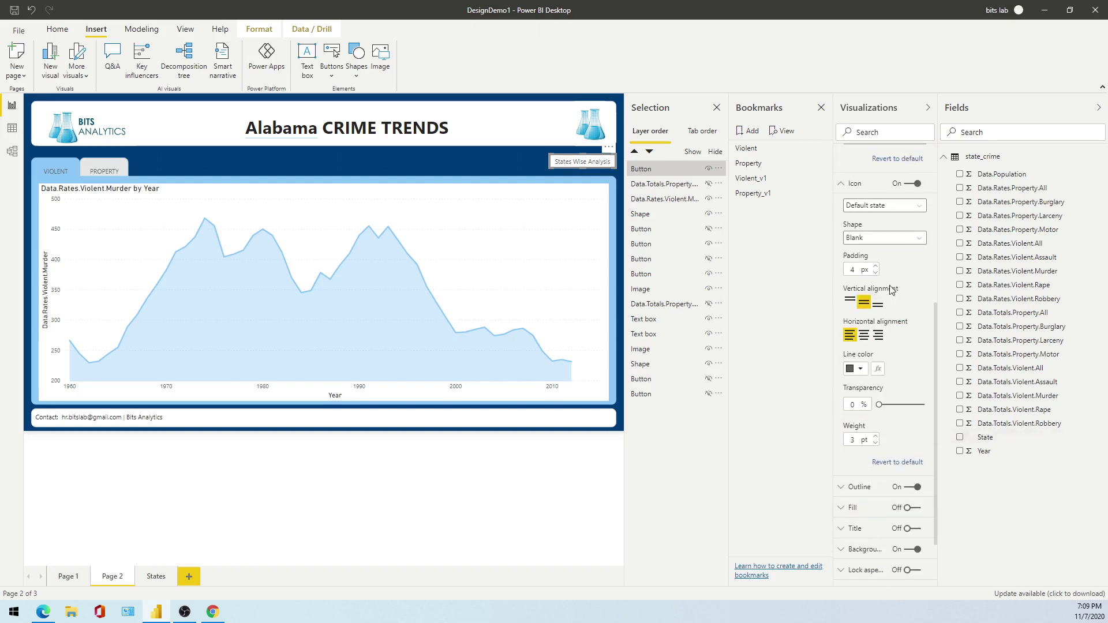
scroll(929, 386, down, 2)
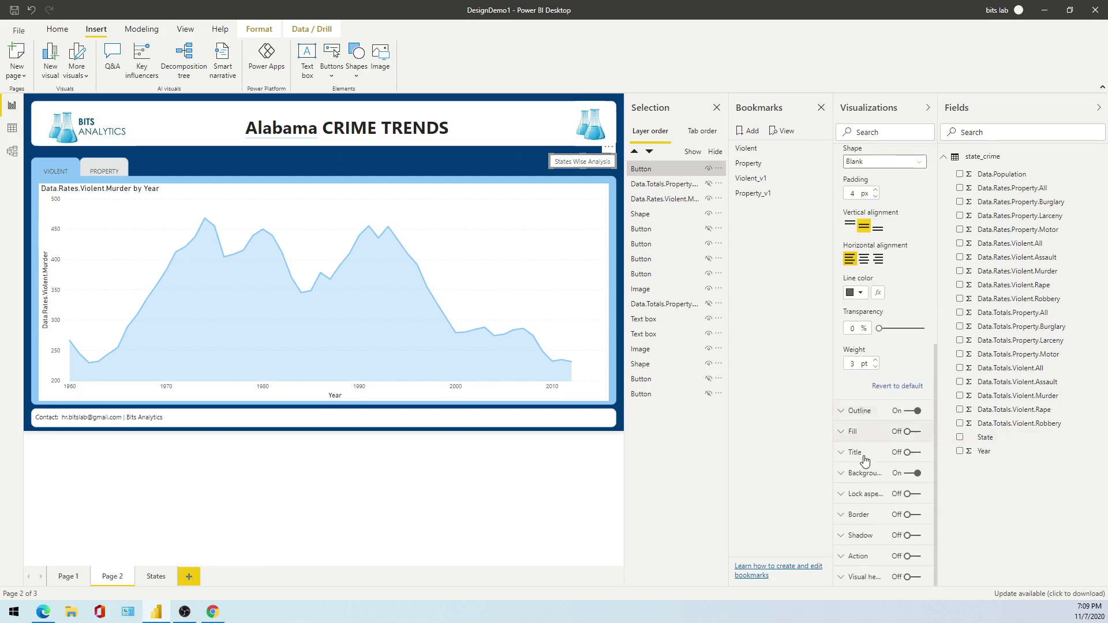
click(871, 555)
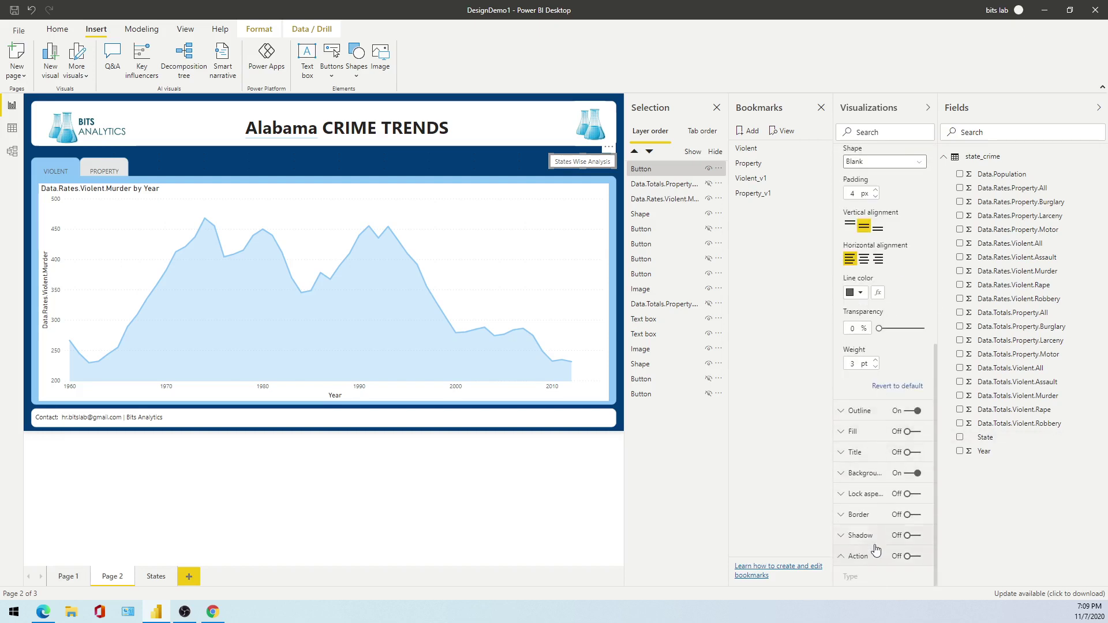
click(903, 555)
scroll(900, 536, down, 3)
click(866, 492)
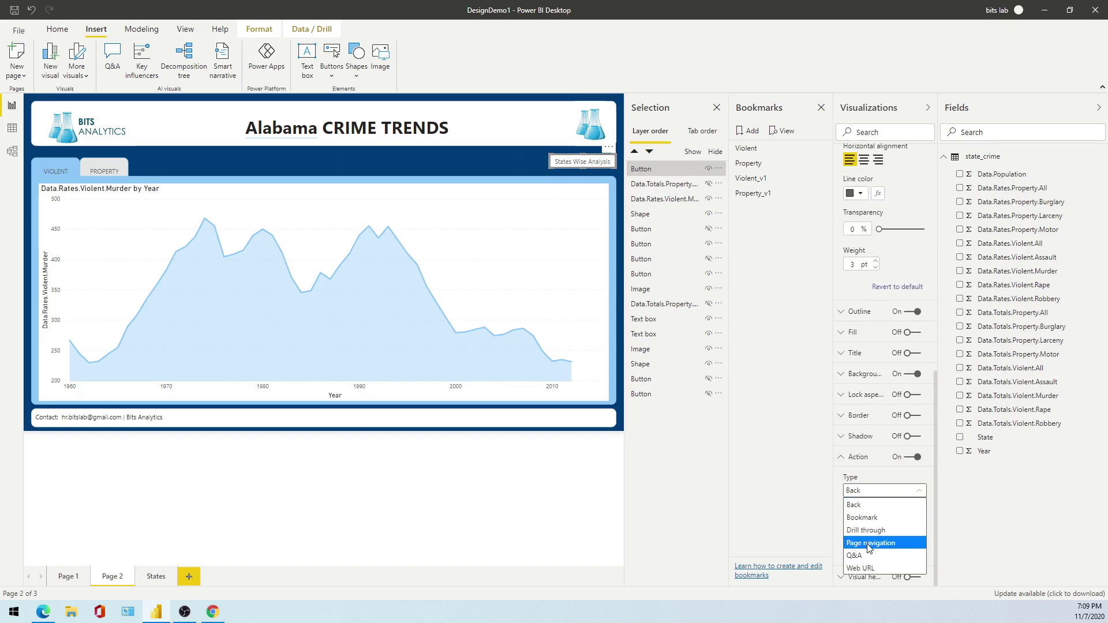
click(870, 544)
click(872, 527)
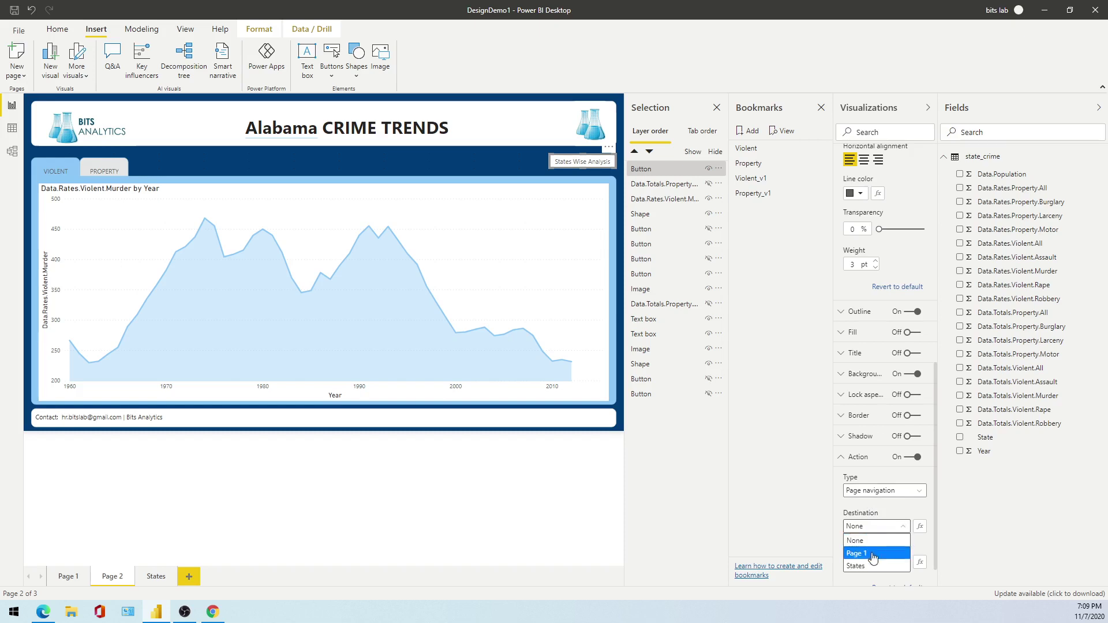
click(870, 567)
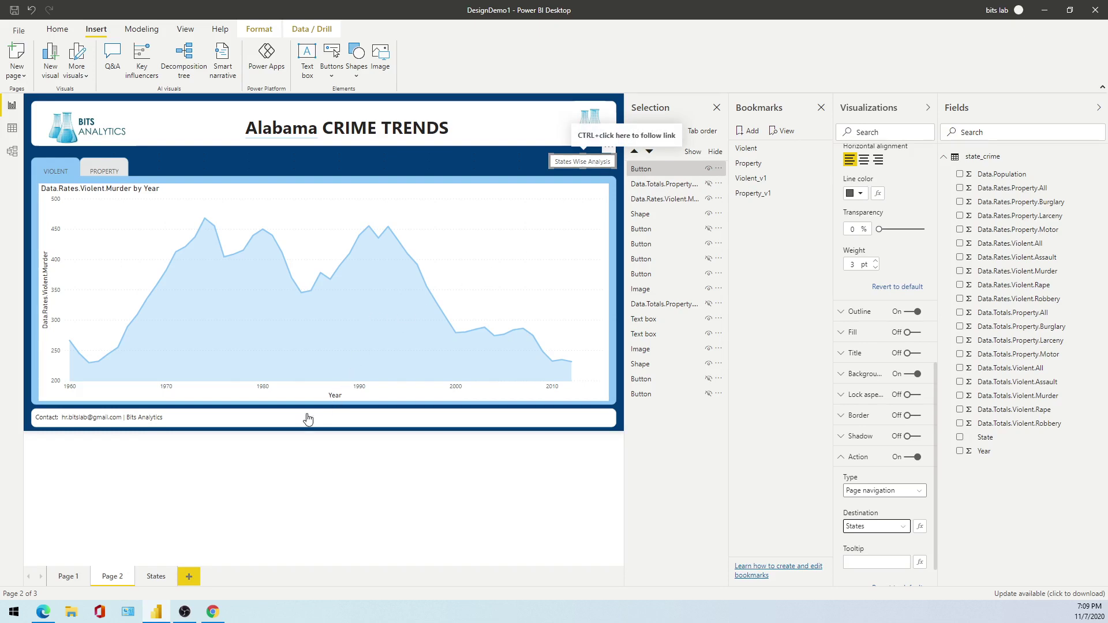
Switch to the States page to view the murder rate line chart and its State slicer
click(155, 576)
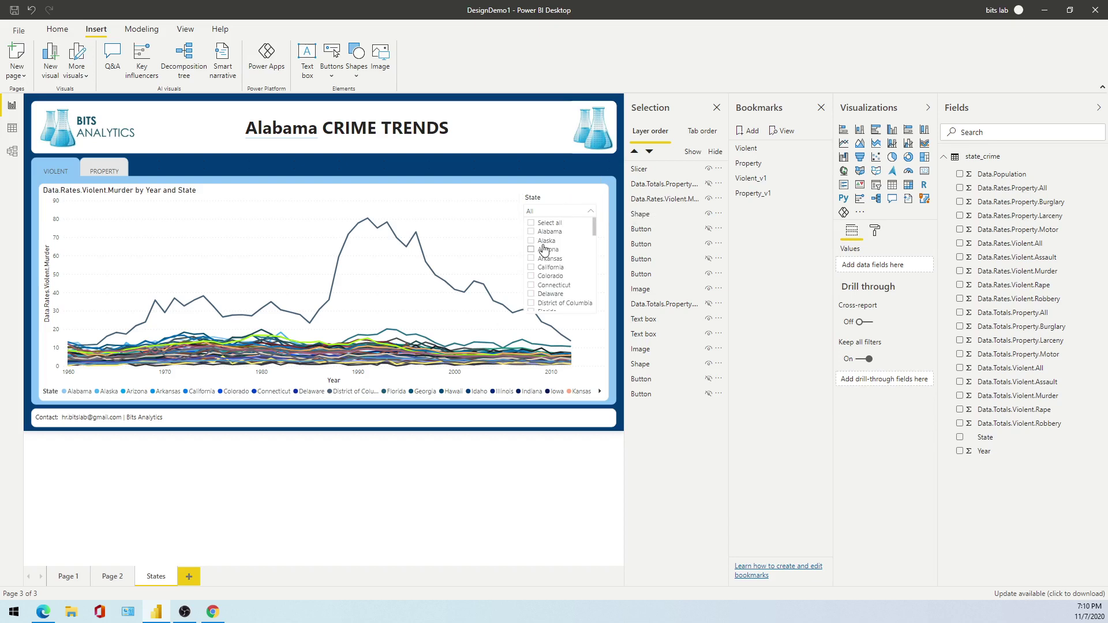
Compare the murder rate lines of Alaska and Arizona using the State slicer, and clear the slicer's selection
click(545, 241)
key(Down)
key(space)
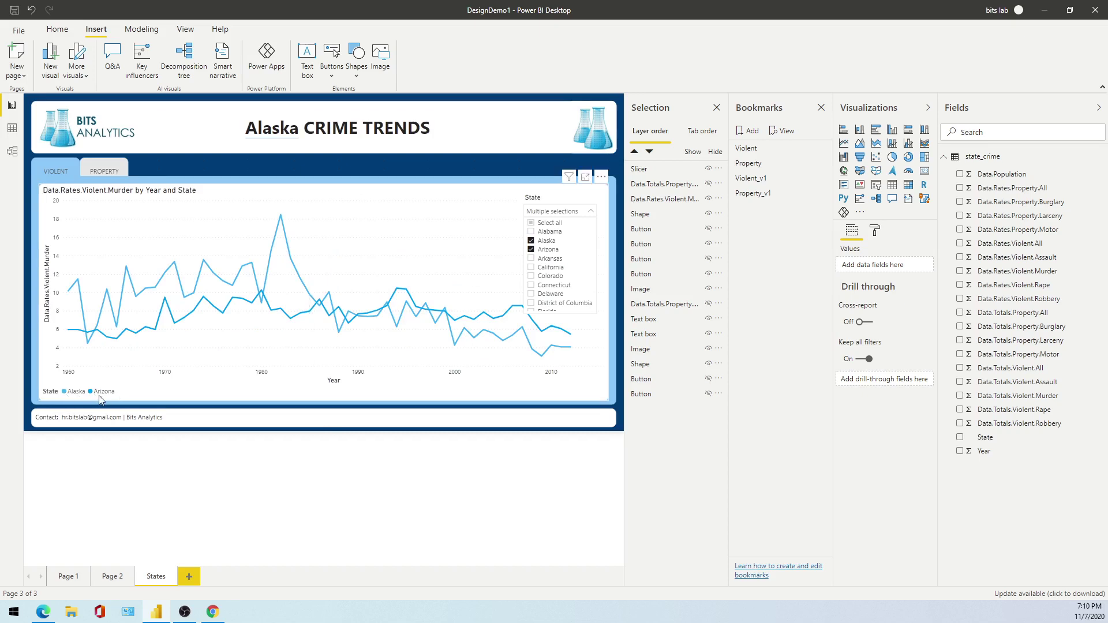
click(569, 211)
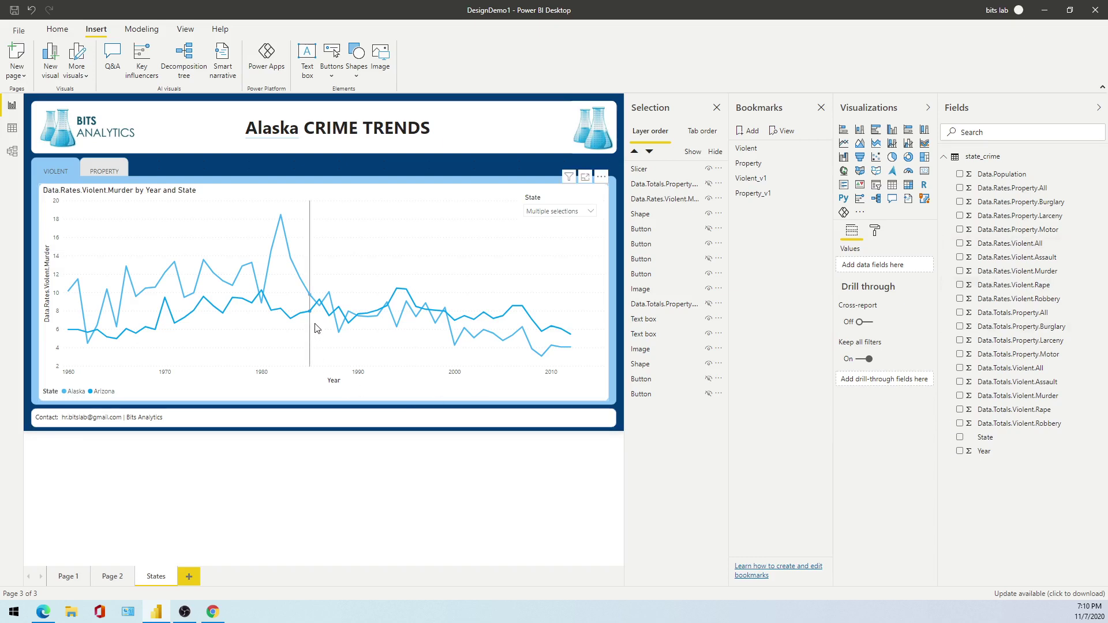
mouse_move(316, 328)
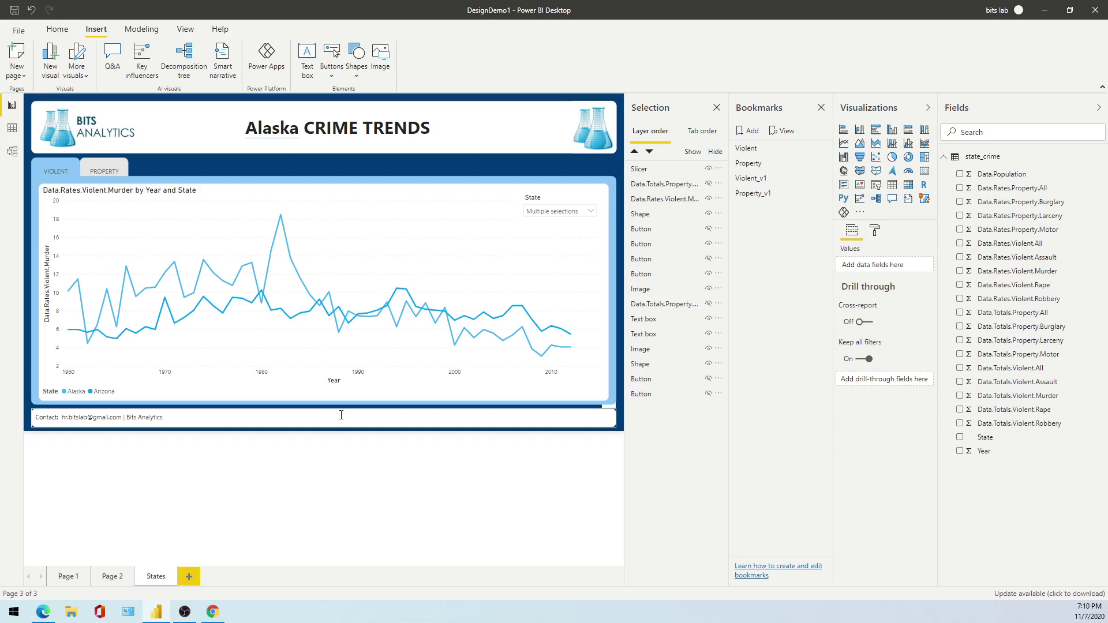
click(586, 215)
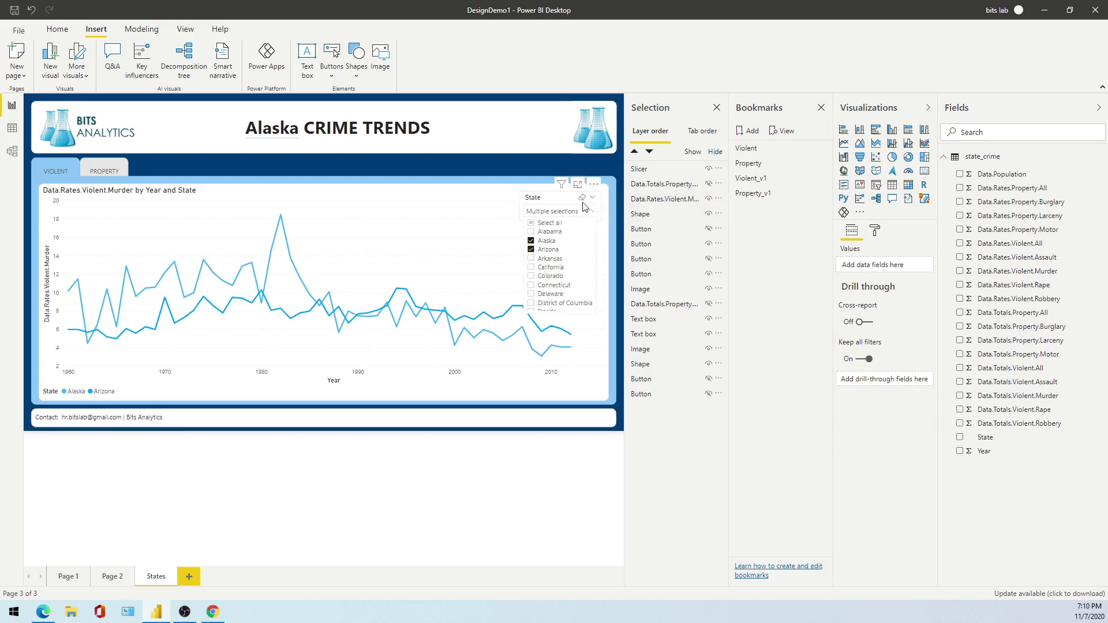
click(400, 512)
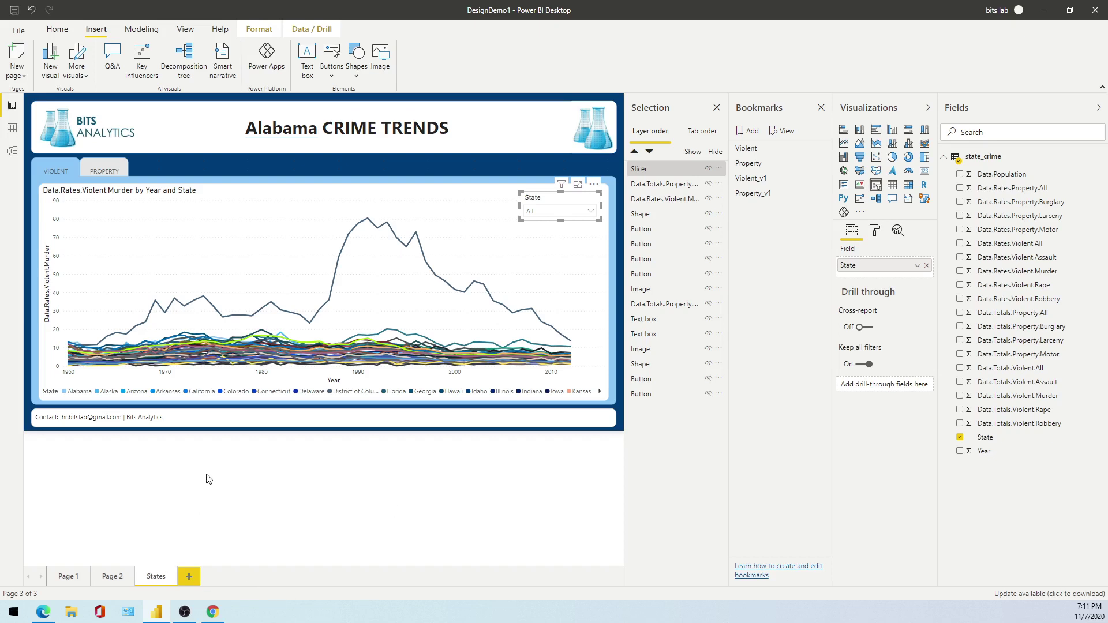
Rename Page 2 as Home and hide Page 1 from the report's viewers
click(115, 577)
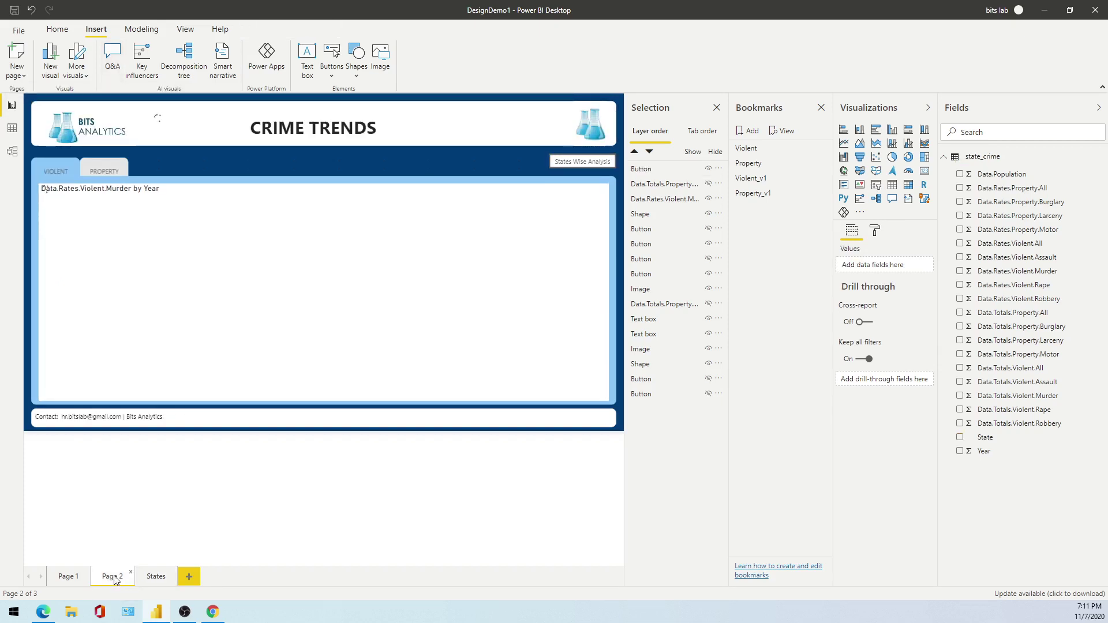
double_click(114, 577)
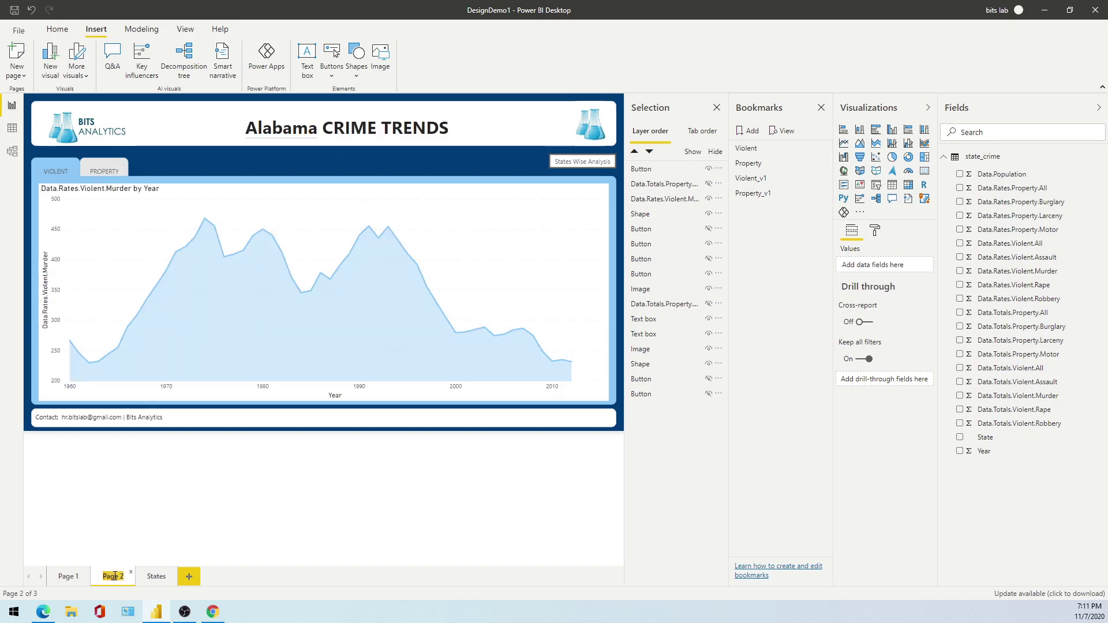
text(Home)
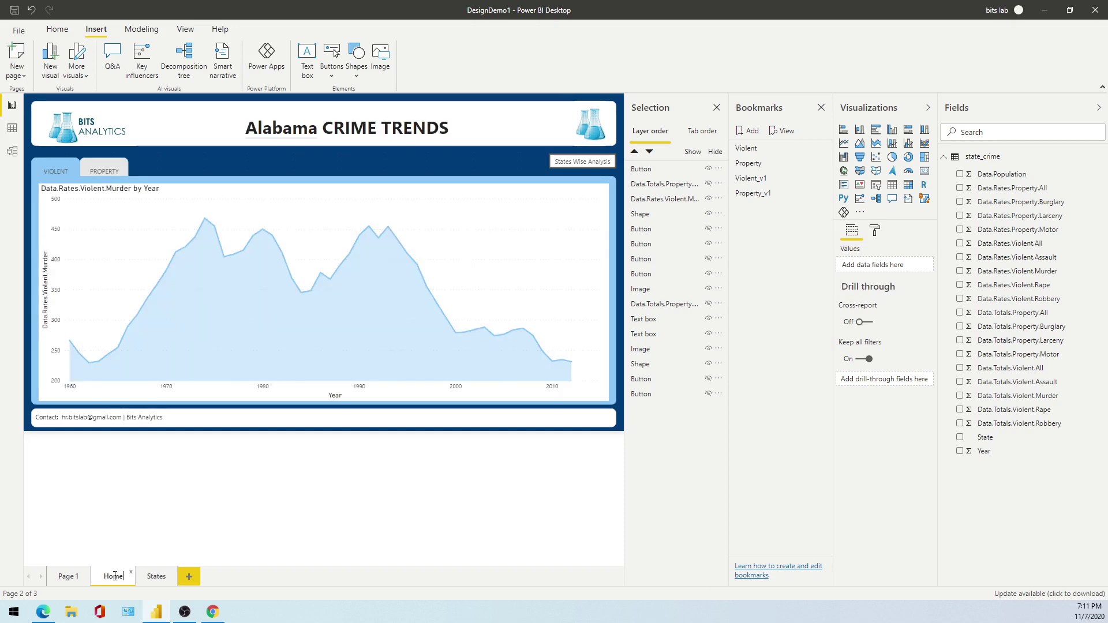
key(Return)
right_click(67, 575)
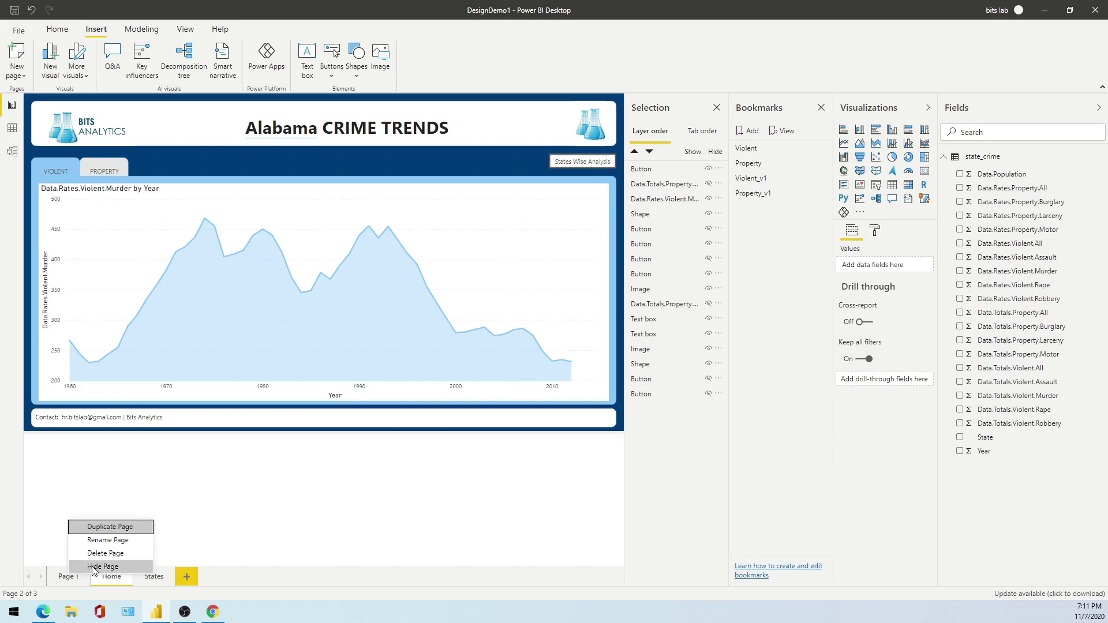
click(94, 568)
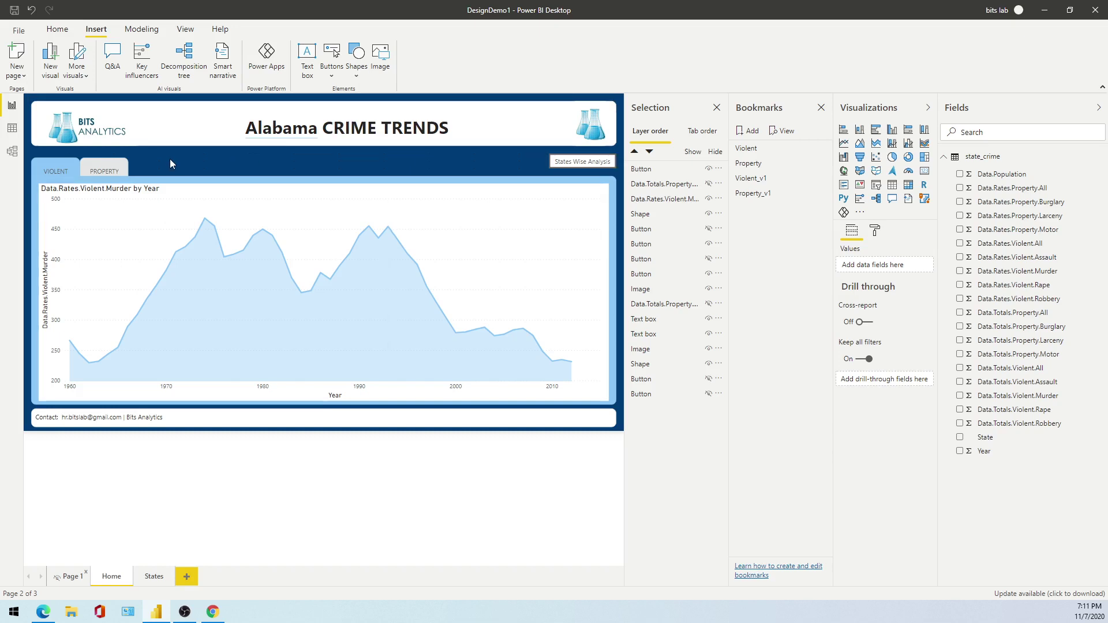
Copy the PROPERTY button's formatting onto the "States Wise Analysis" button with Format painter
click(112, 168)
click(55, 33)
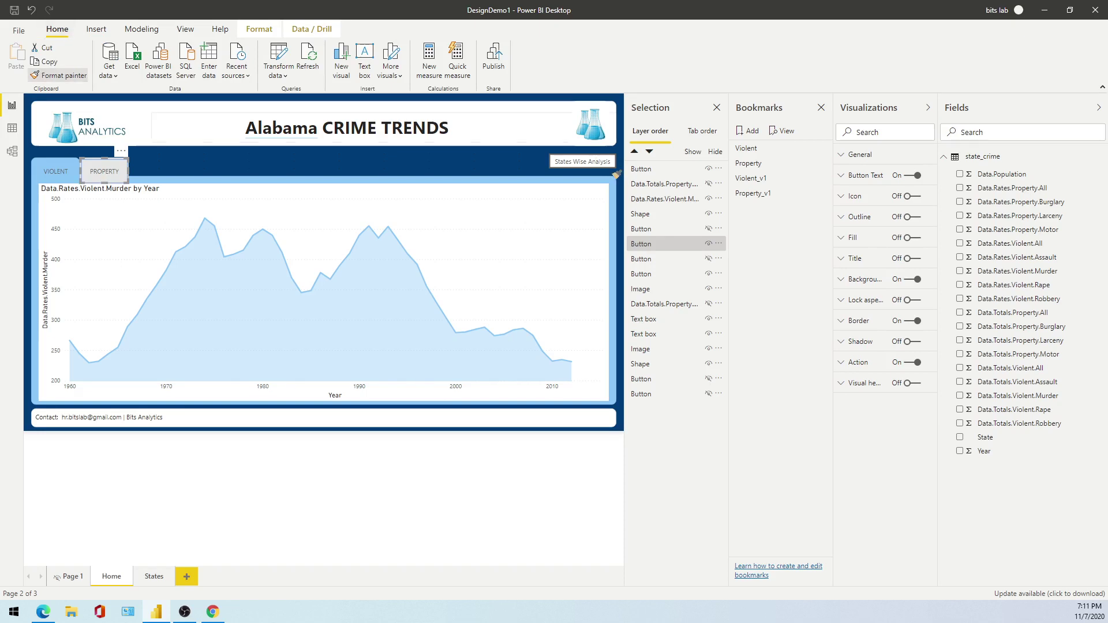
click(603, 163)
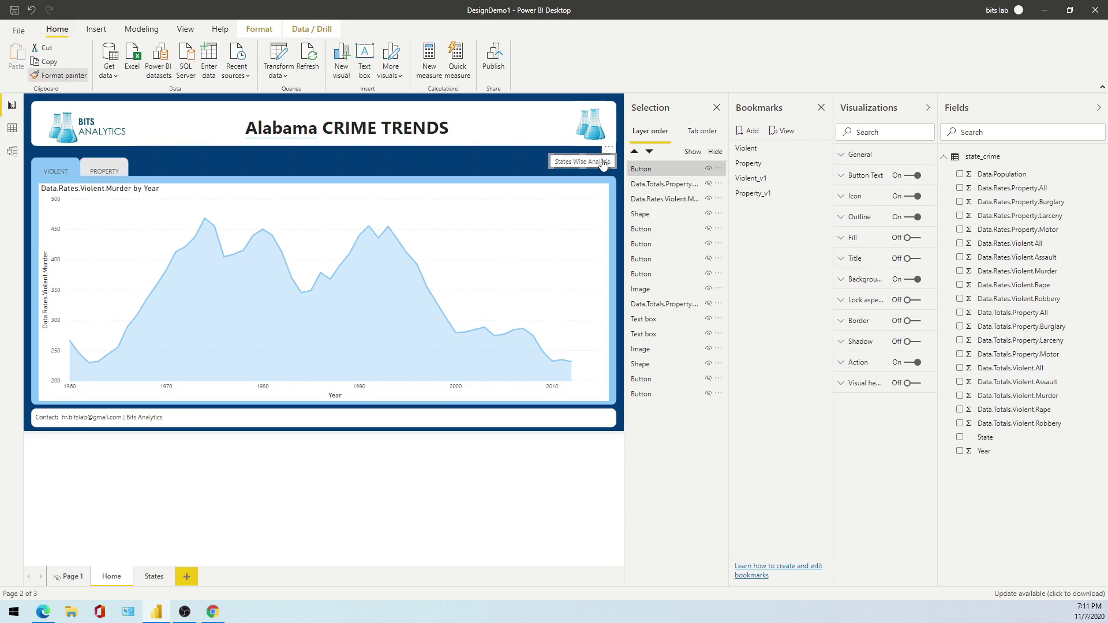
click(603, 163)
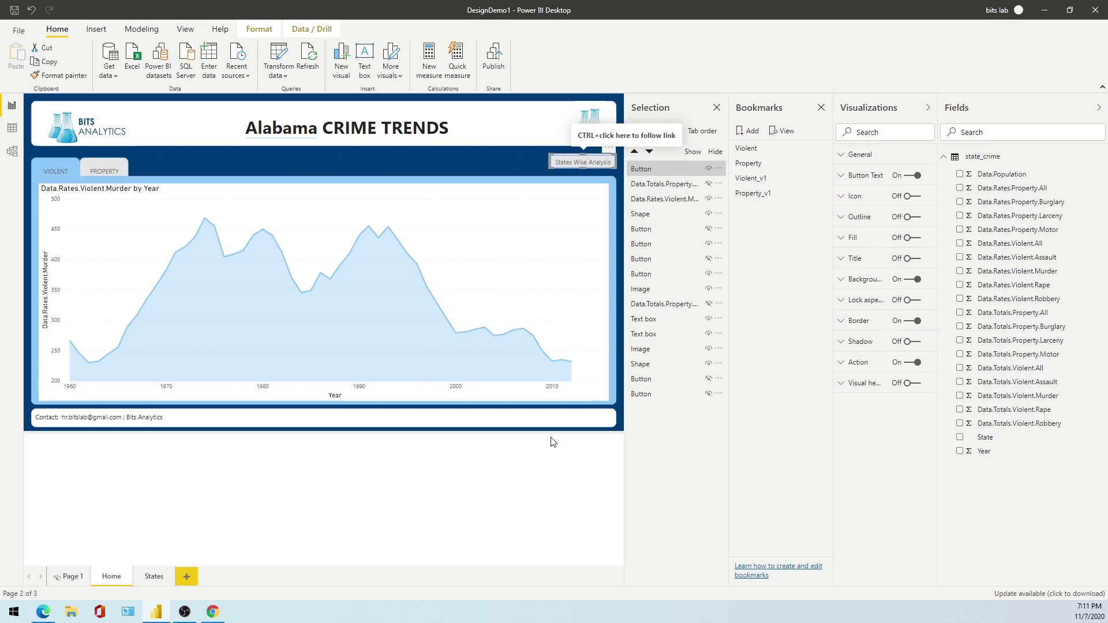
click(533, 168)
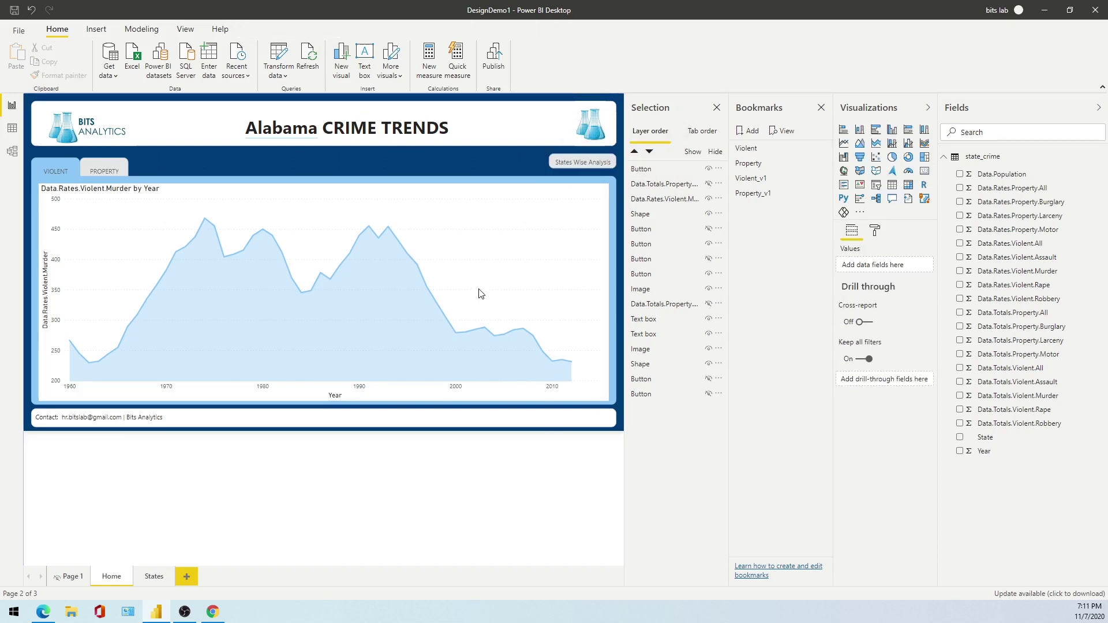
Publish the report to My workspace, replacing the existing DesignDemo1 dataset
click(498, 59)
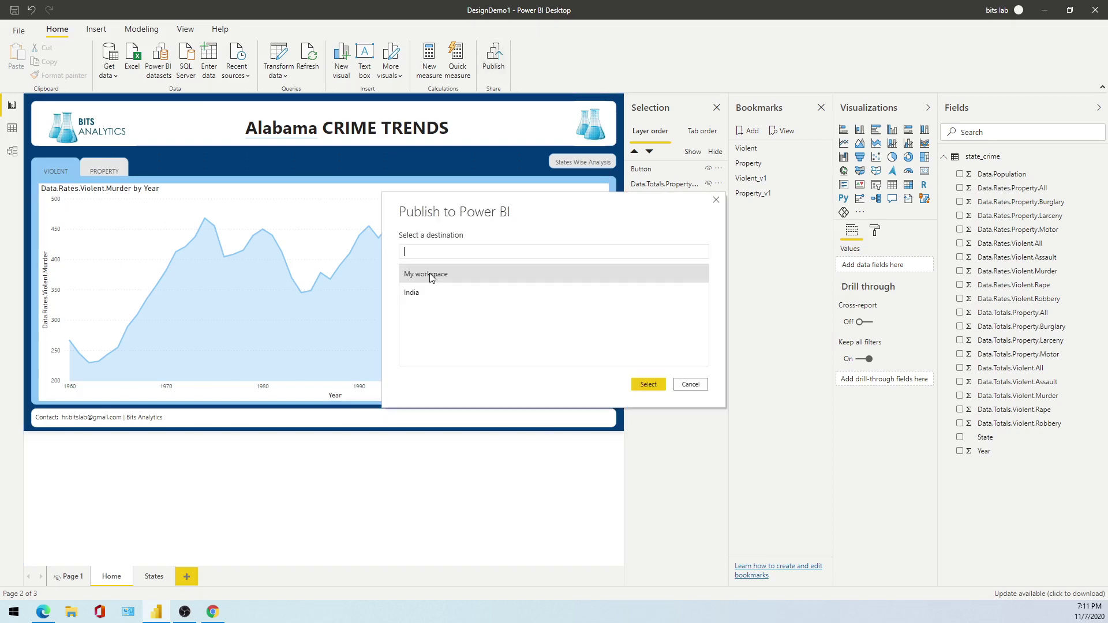
key(Escape)
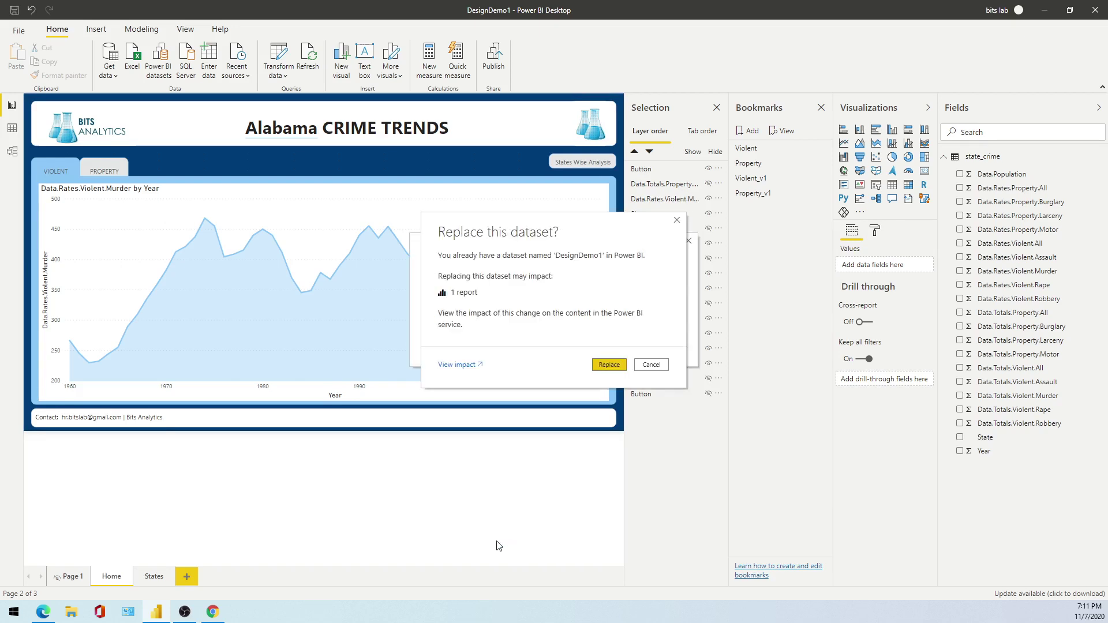
click(612, 363)
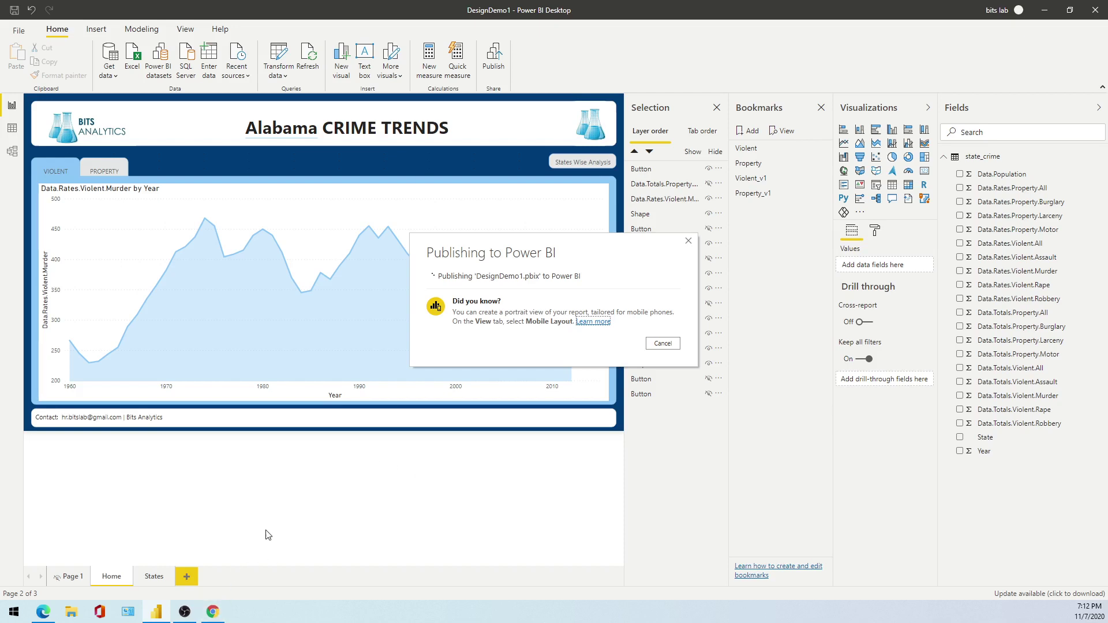
mouse_move(218, 616)
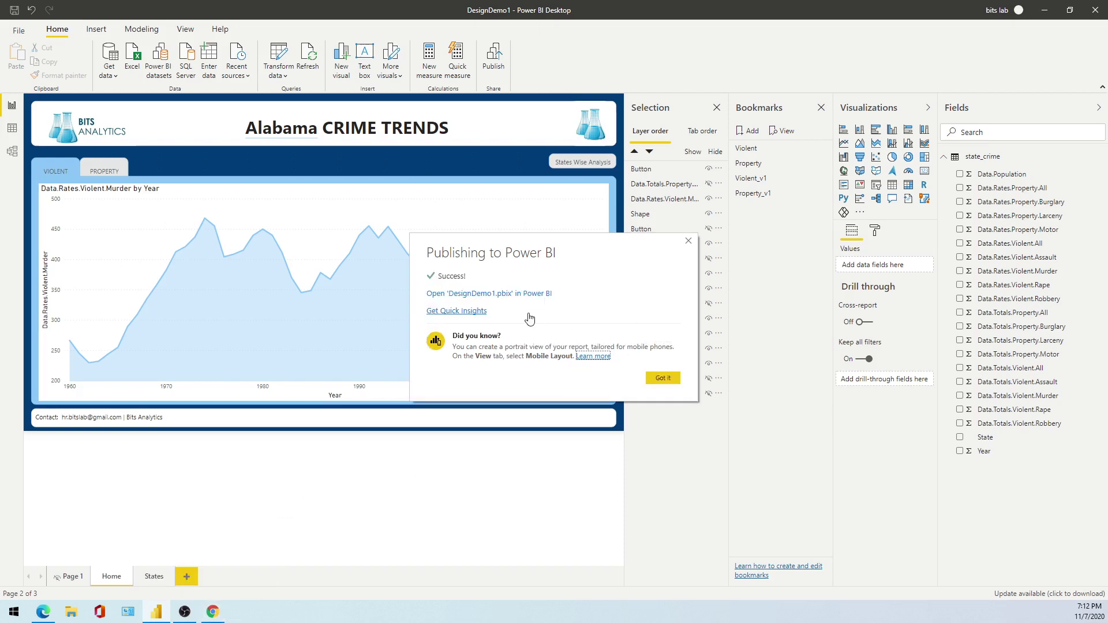
Open the published DesignDemo1 report in the browser's Power BI service and close the empty browser tab
click(512, 294)
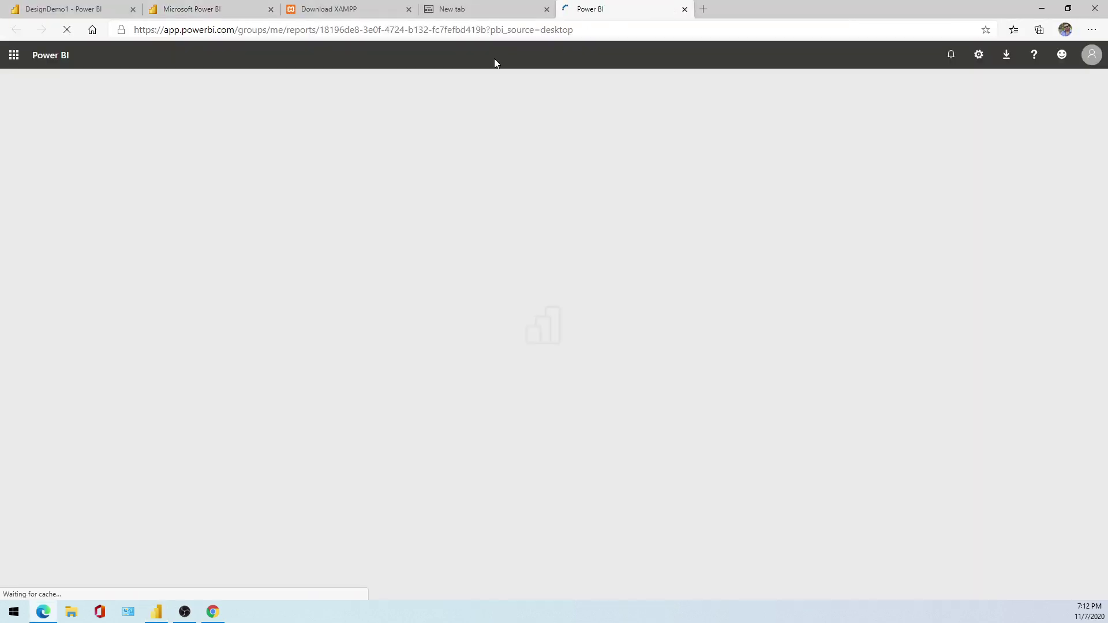
click(248, 10)
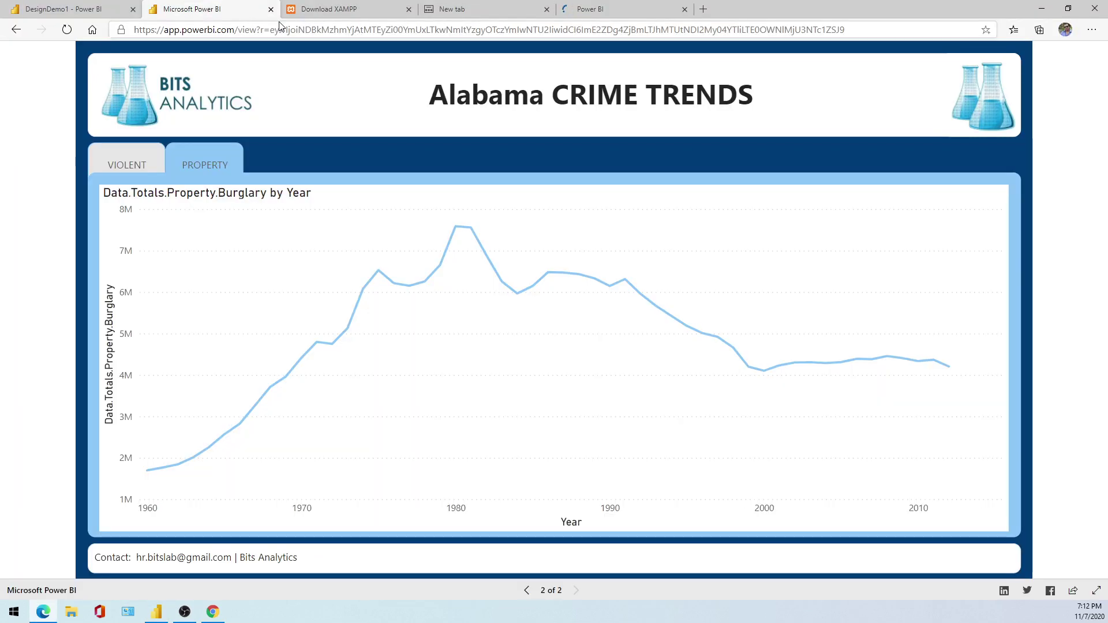
click(508, 11)
click(547, 10)
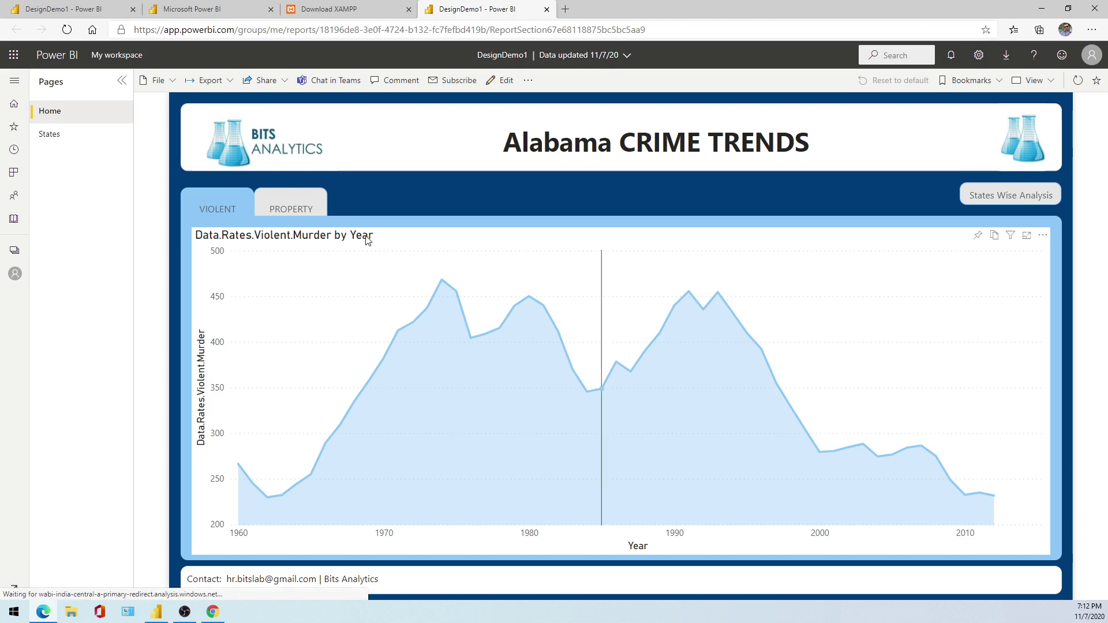
Reload the public web version of the report and check its pages for the published changes
click(206, 9)
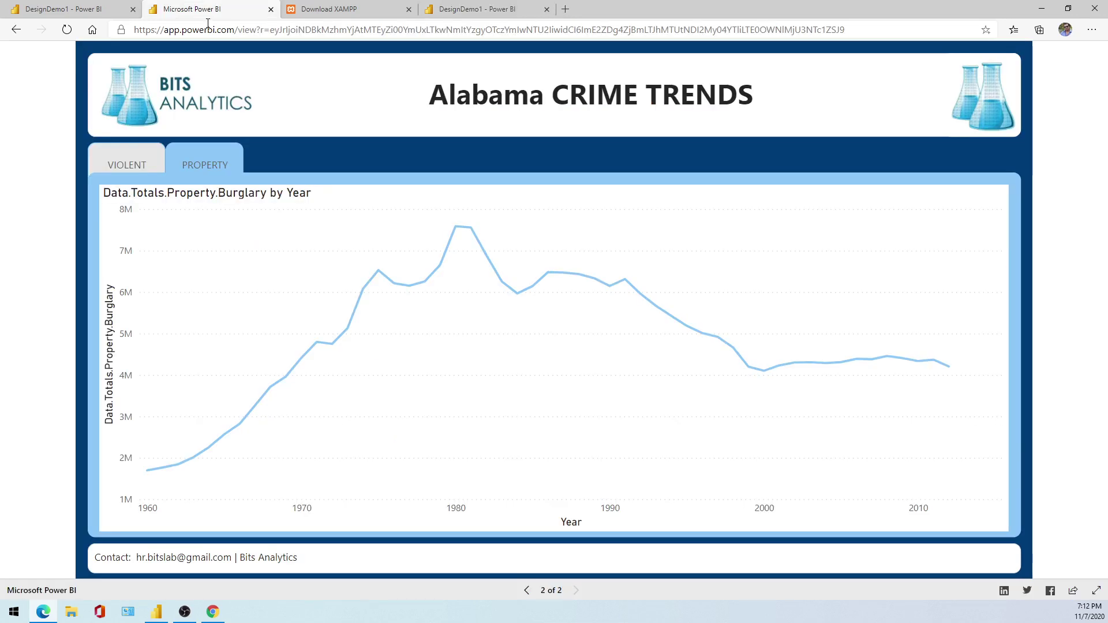
click(219, 30)
key(Return)
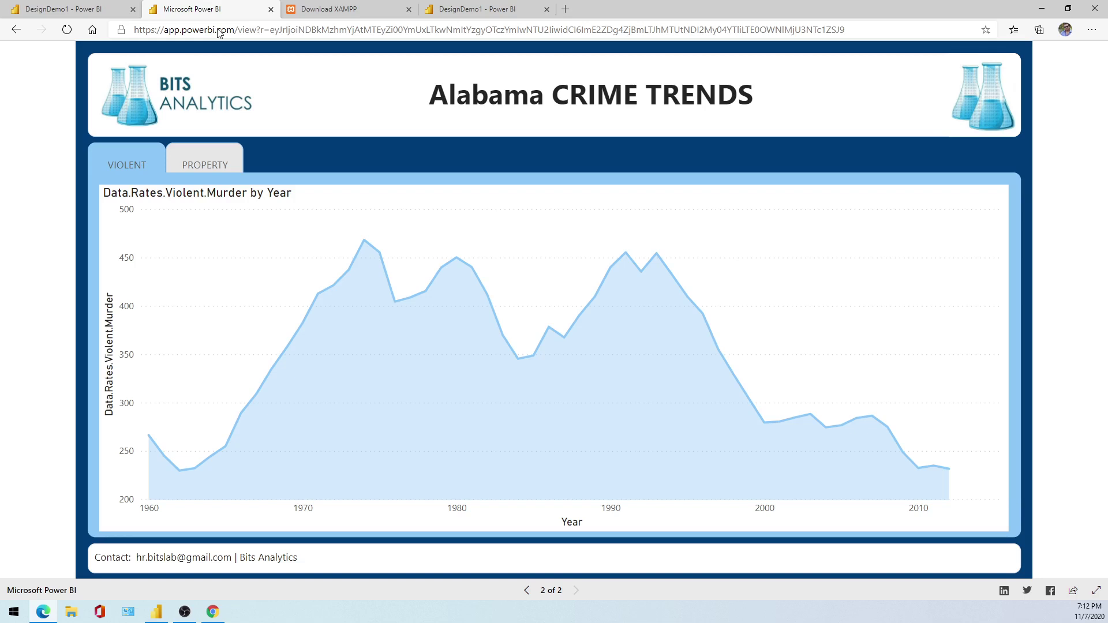
key(F5)
click(527, 590)
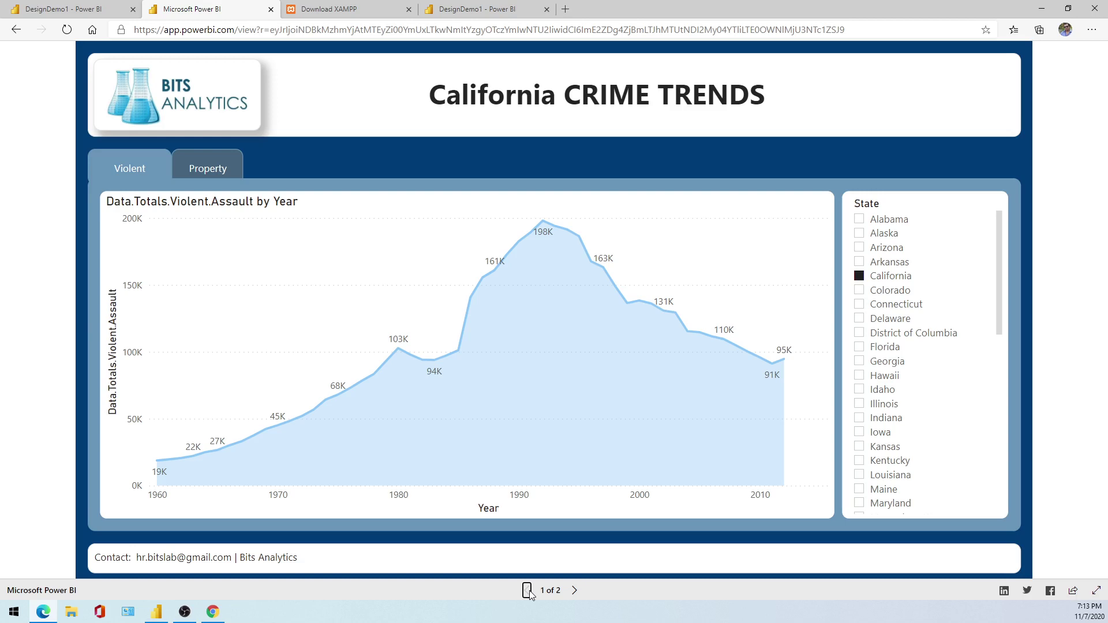
click(196, 30)
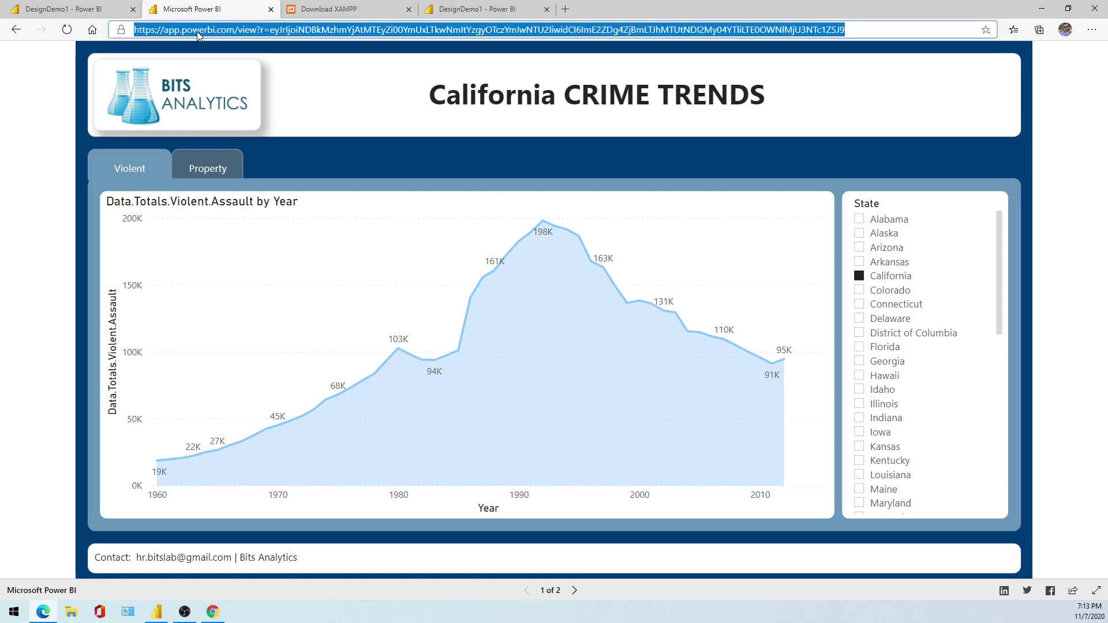
key(Return)
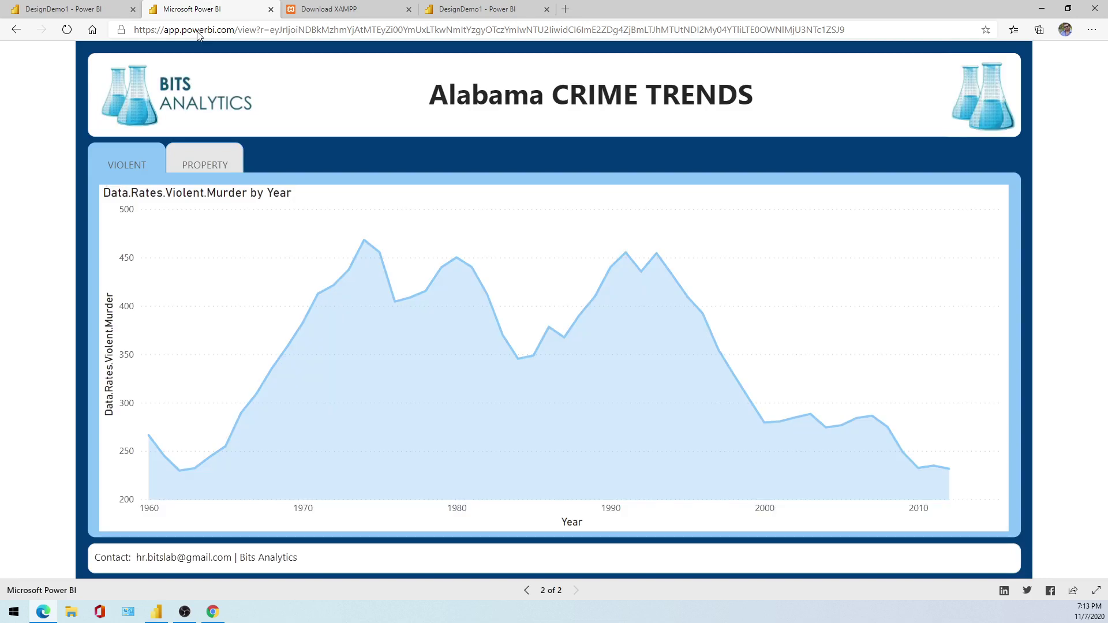
Return to the DesignDemo1 report in the Power BI service and open its public web embed code
click(485, 7)
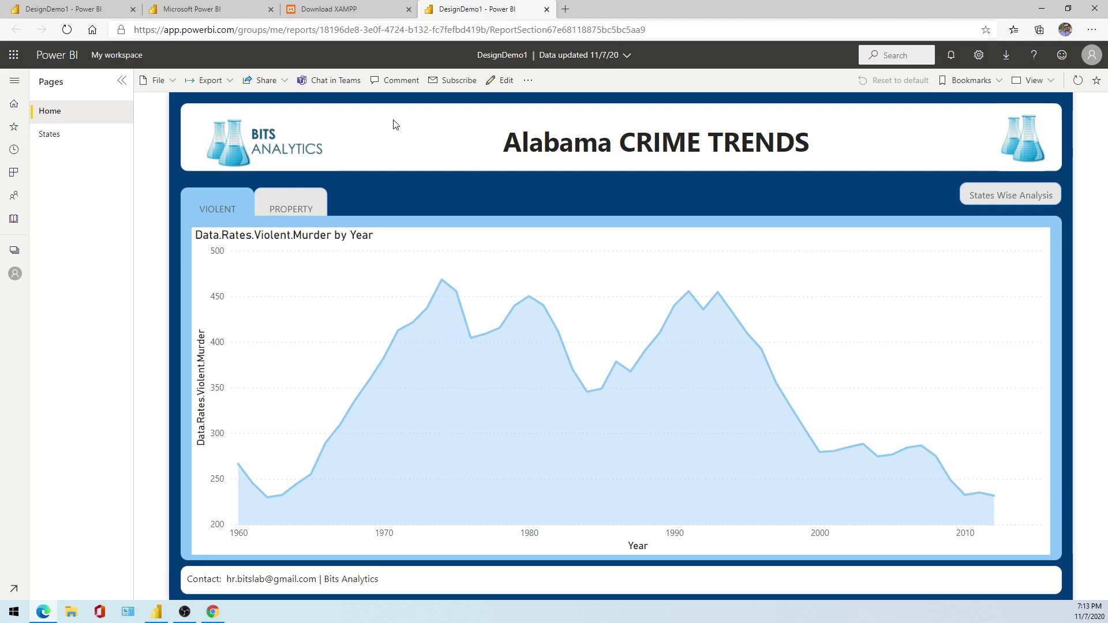
click(256, 9)
click(456, 10)
click(283, 81)
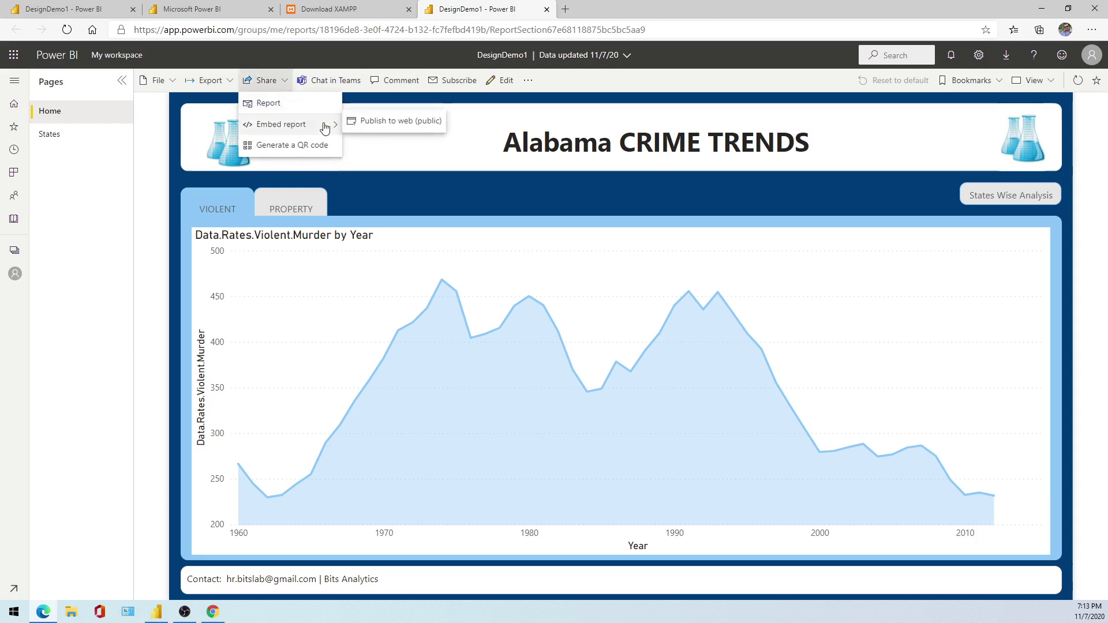
click(427, 190)
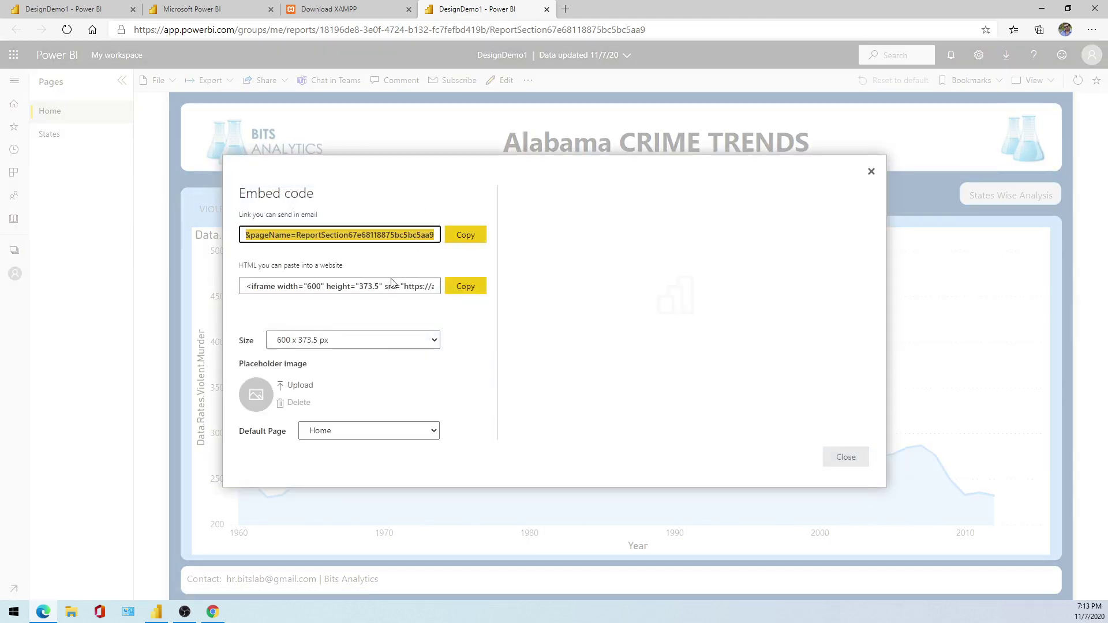
Copy the embed code's email link and check the first page in the report preview before closing the dialog
click(466, 238)
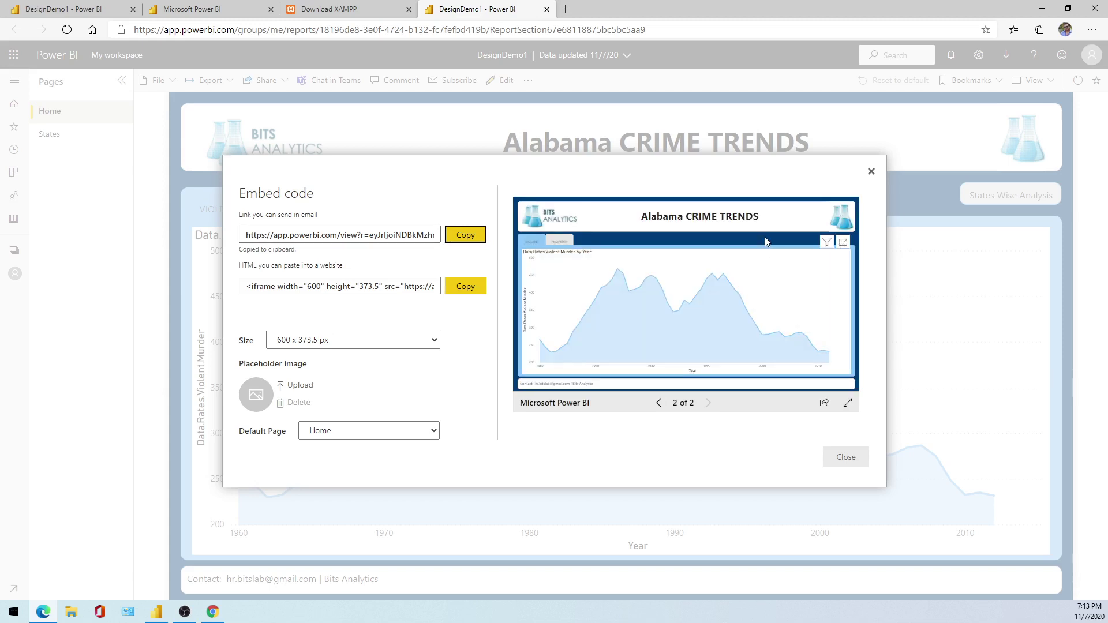
click(659, 403)
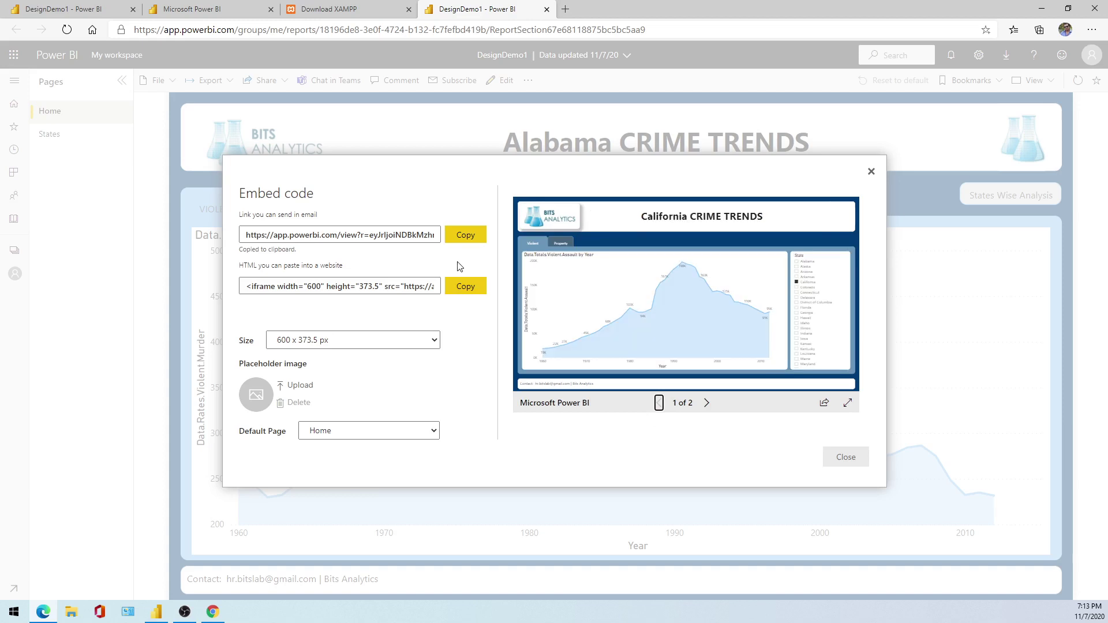
click(844, 457)
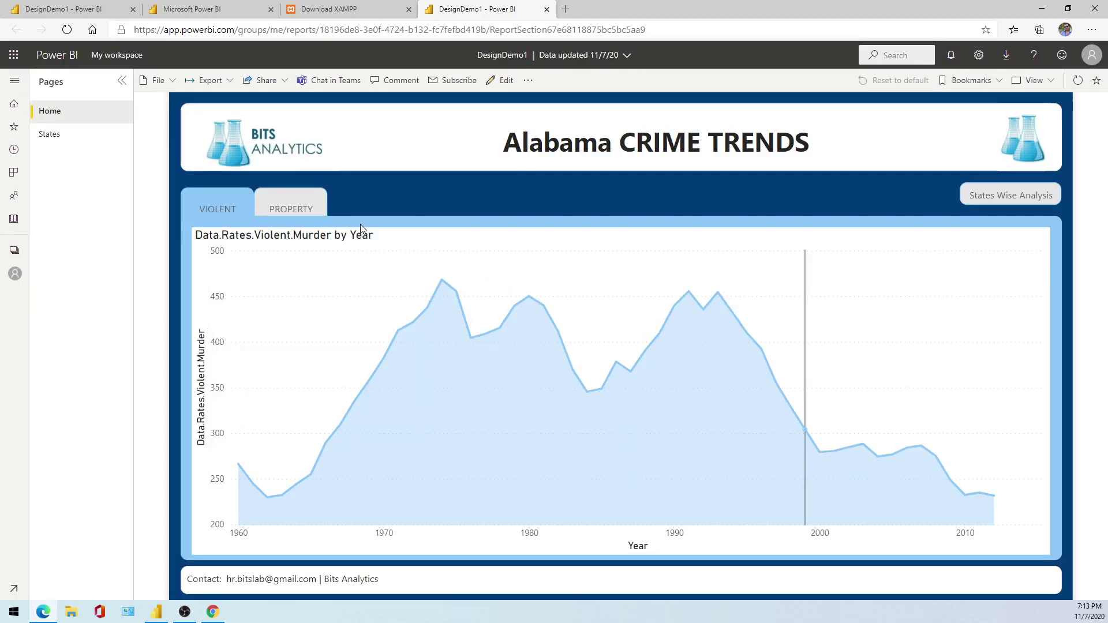
Open the DesignDemo1 report's public web embed code, choose Home as the default page and copy the email link
click(266, 81)
mouse_move(300, 124)
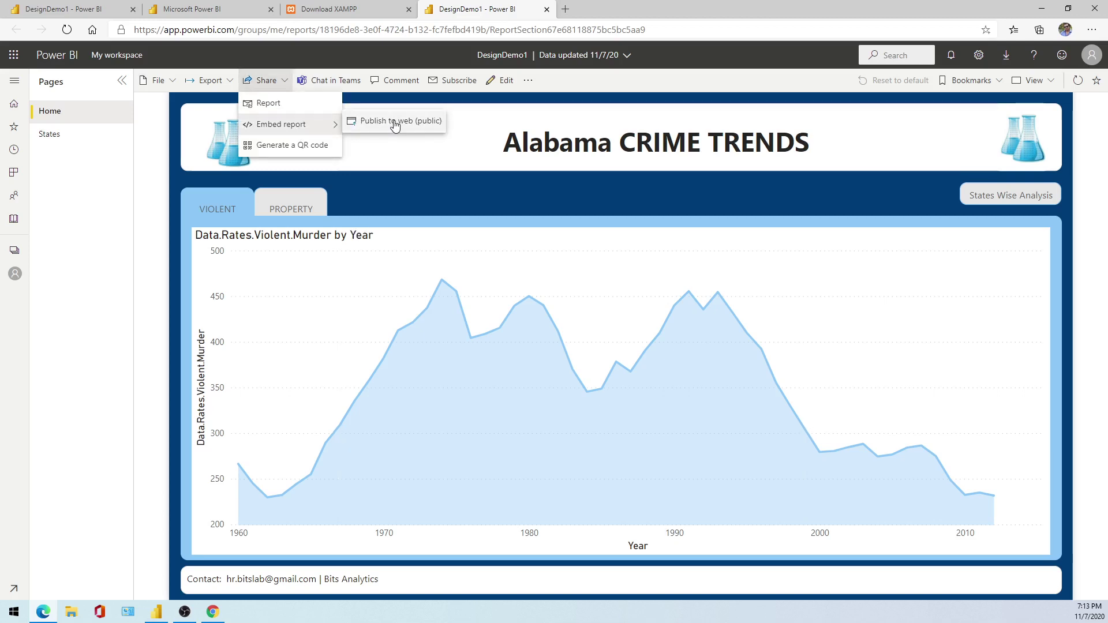
click(395, 122)
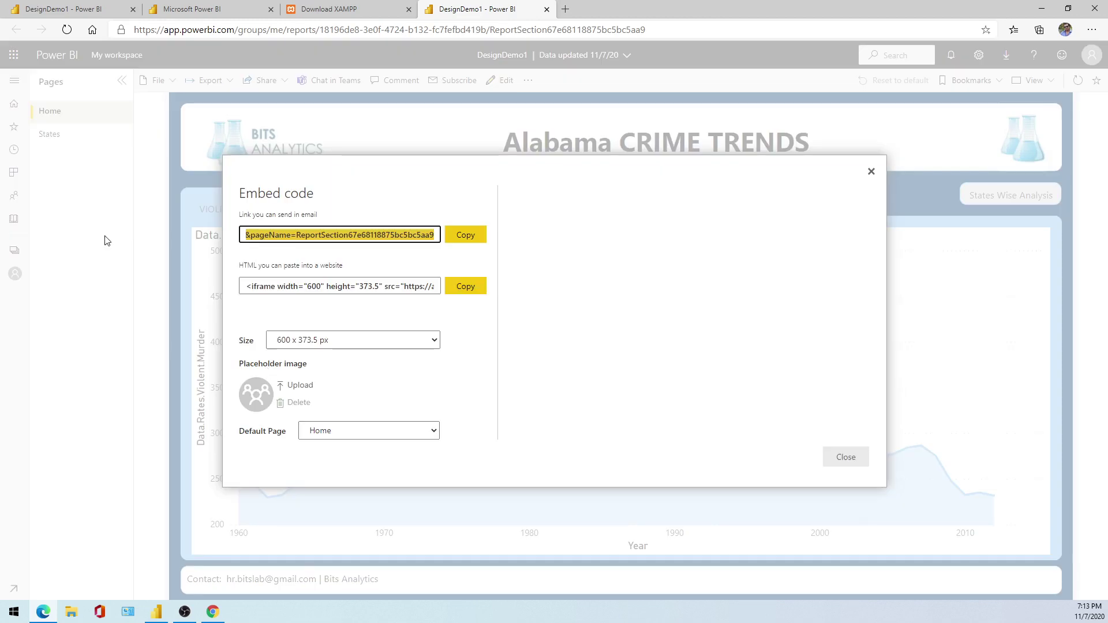
click(308, 434)
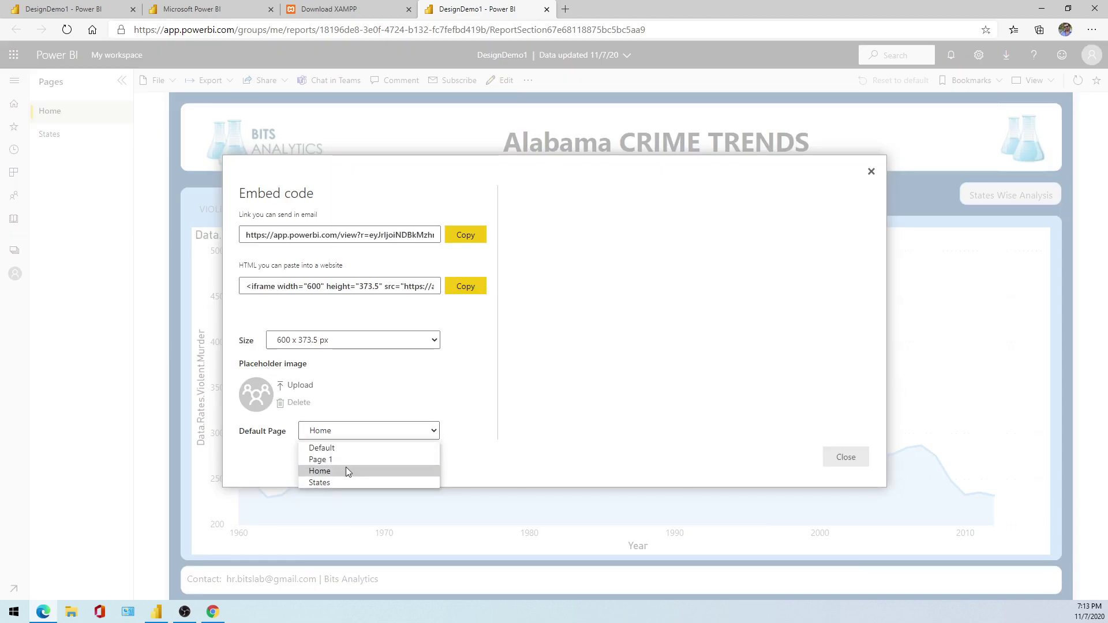
click(355, 472)
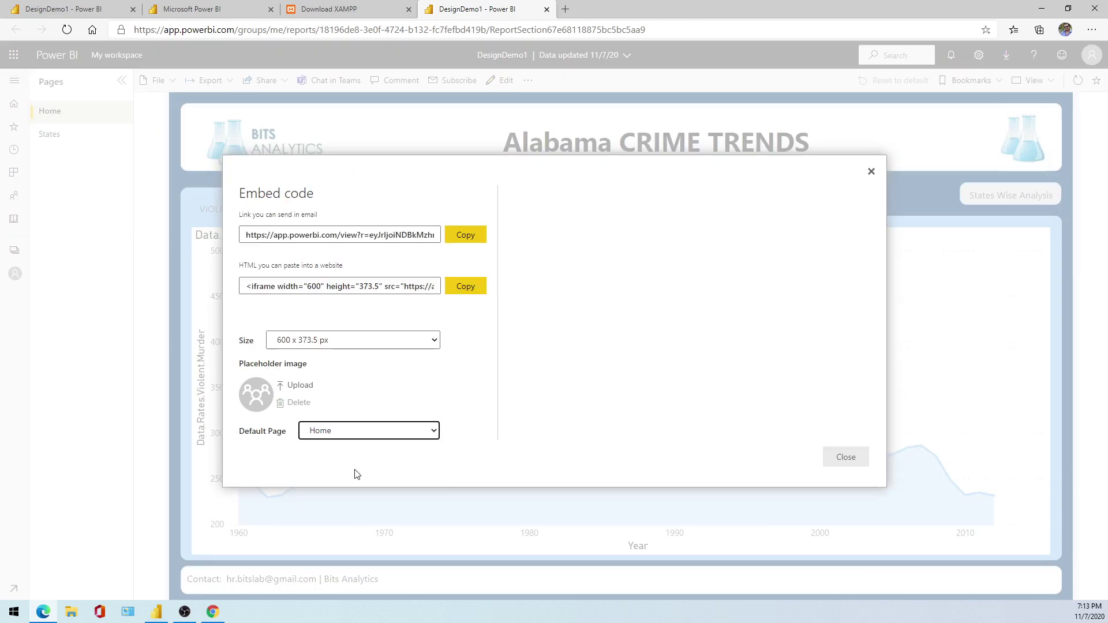
click(458, 241)
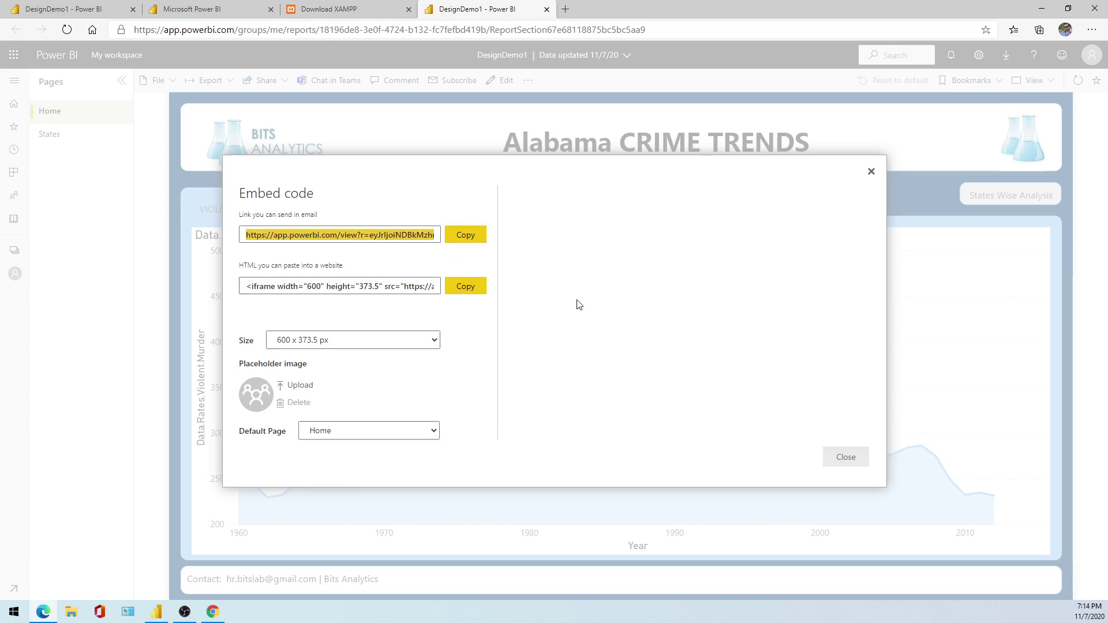
click(465, 235)
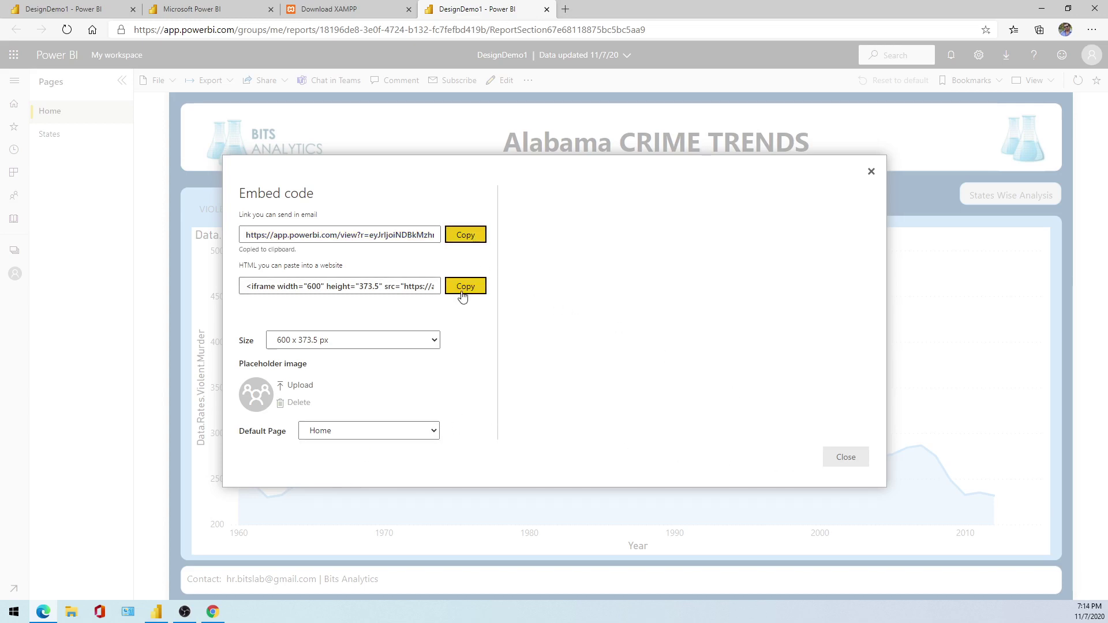
Switch the embed code's default page to States and back to Home, and close the dialog
click(408, 434)
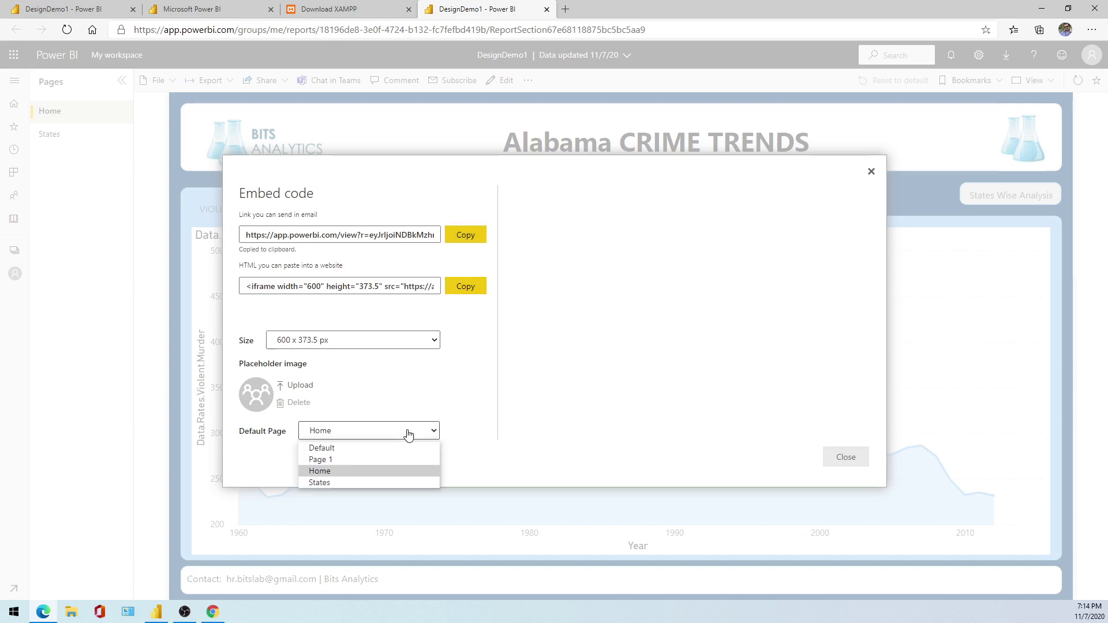
click(403, 481)
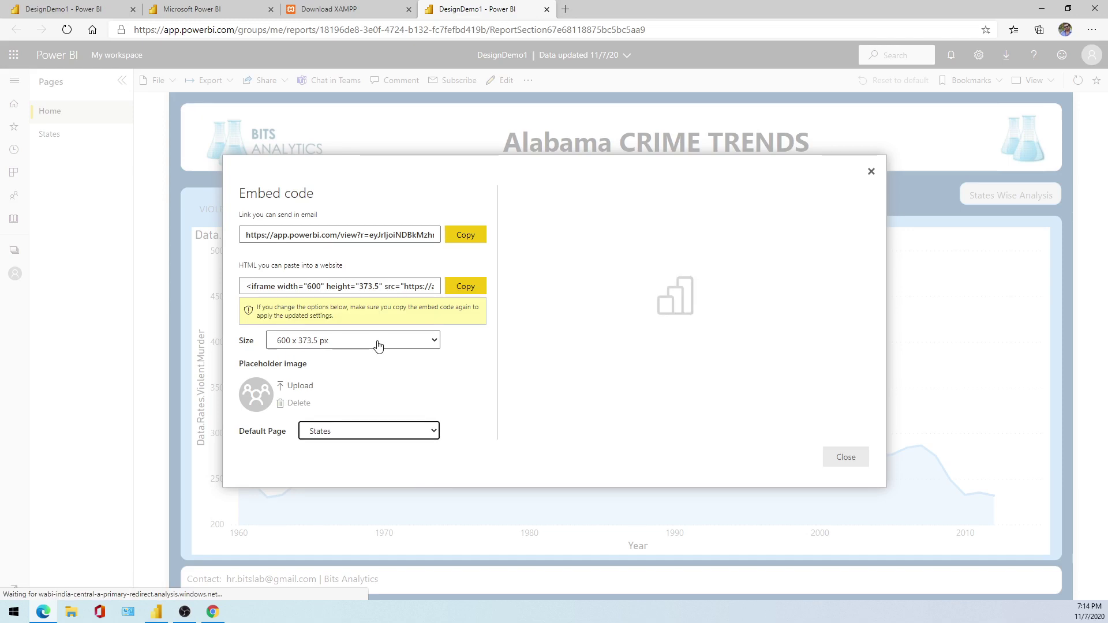
click(378, 432)
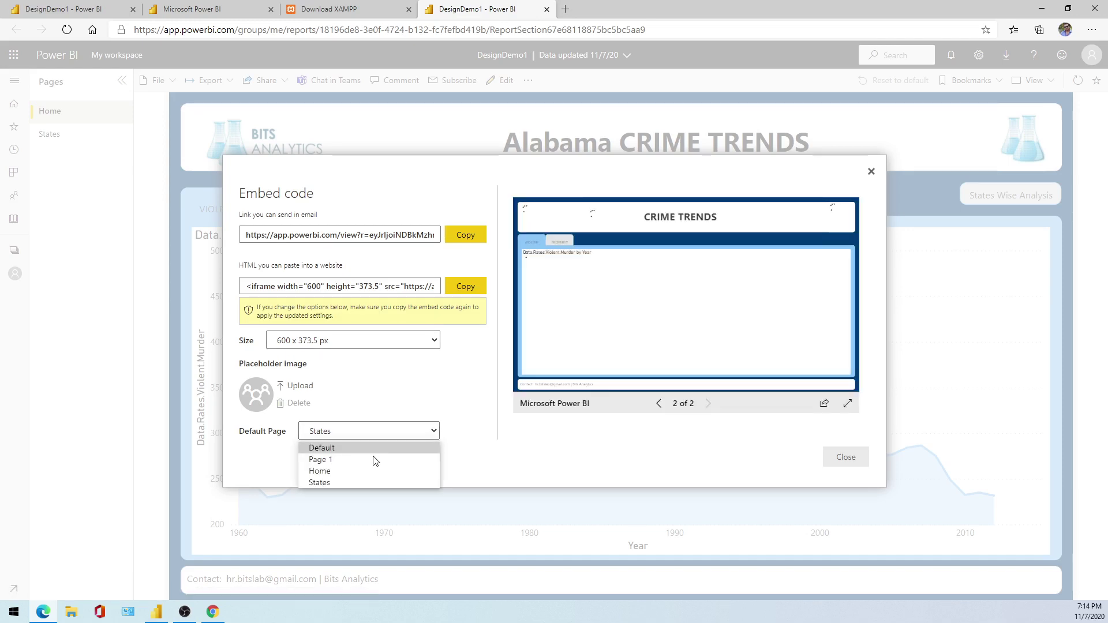
click(366, 471)
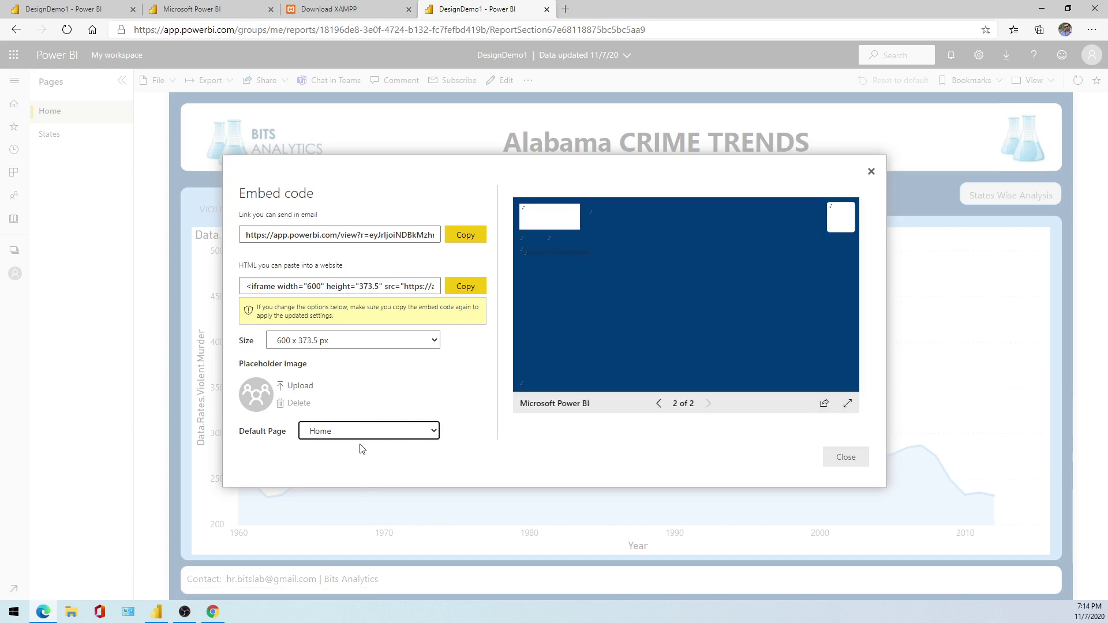
click(847, 458)
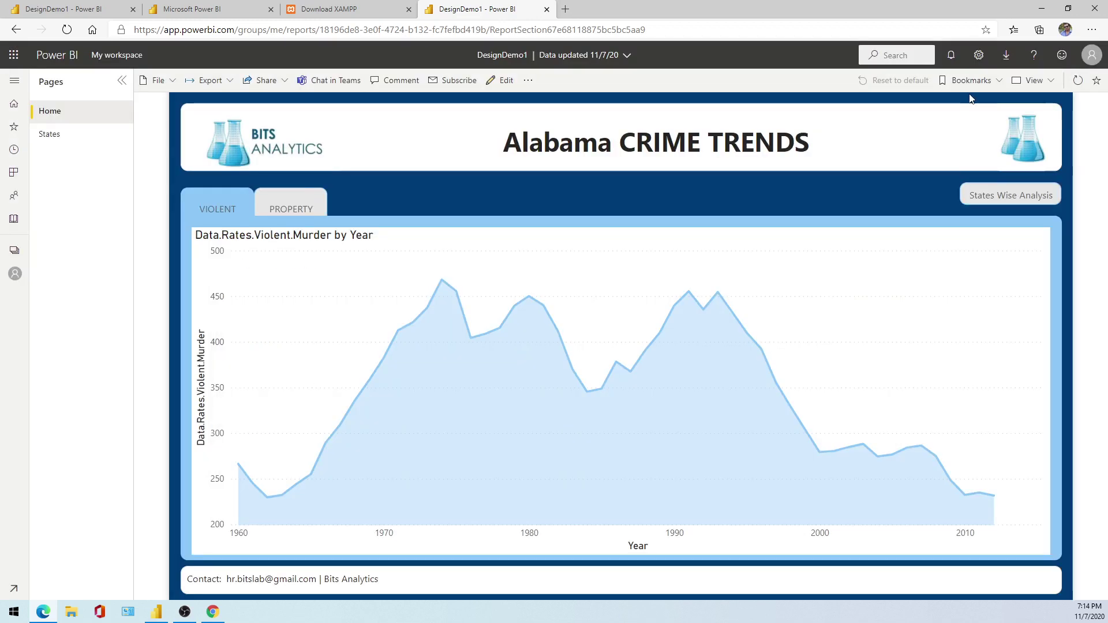
Delete the DesignDemo1 publish-to-web code from the list of managed embed codes
click(978, 55)
click(945, 224)
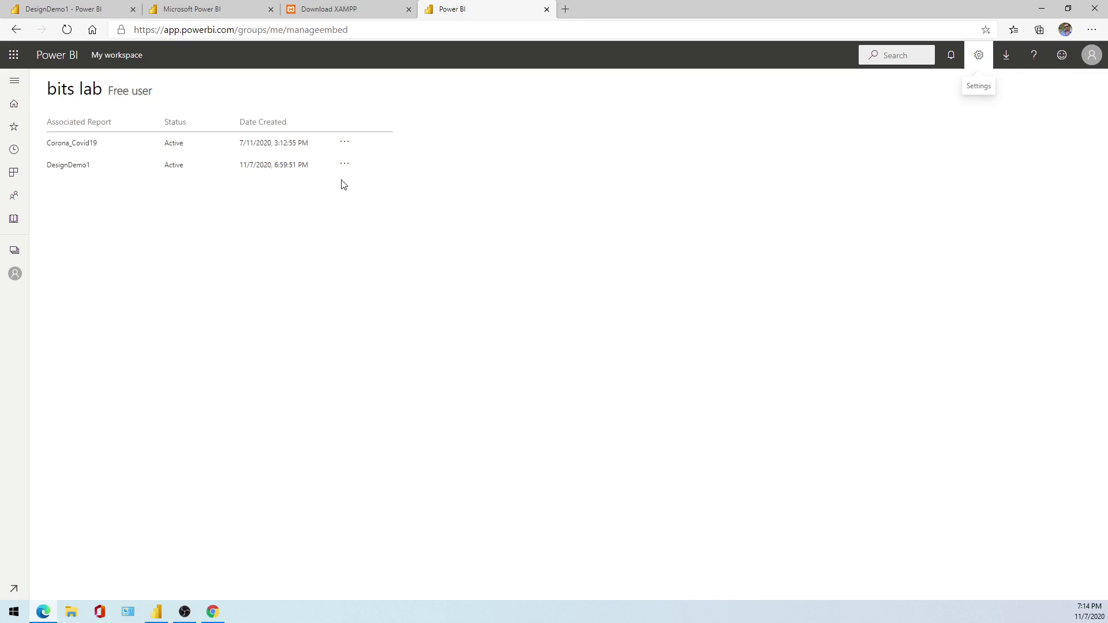
click(345, 164)
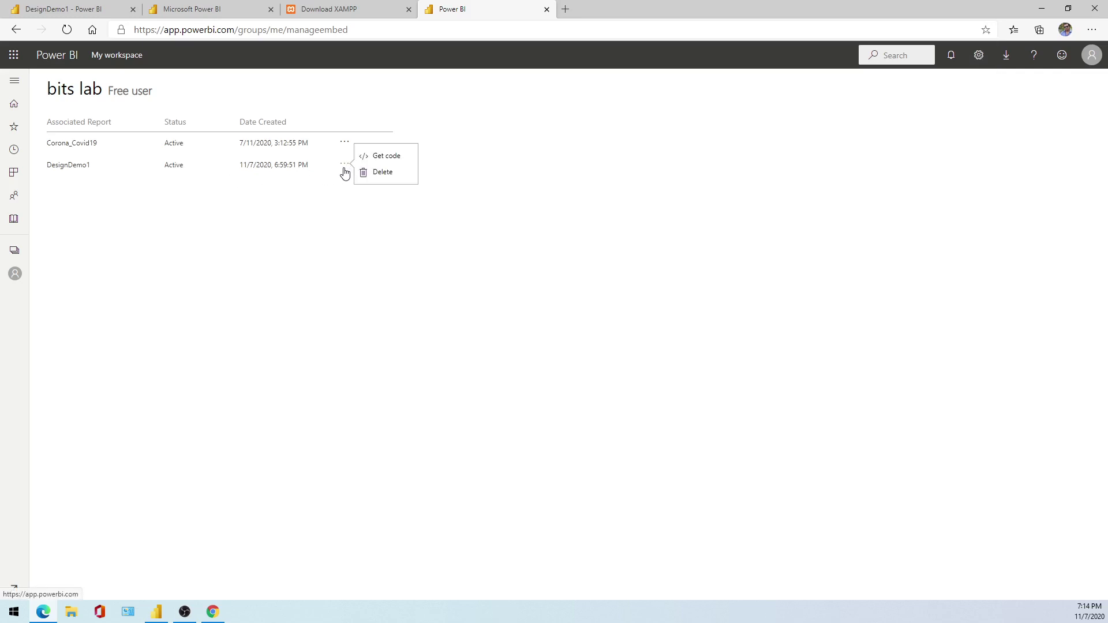
click(382, 173)
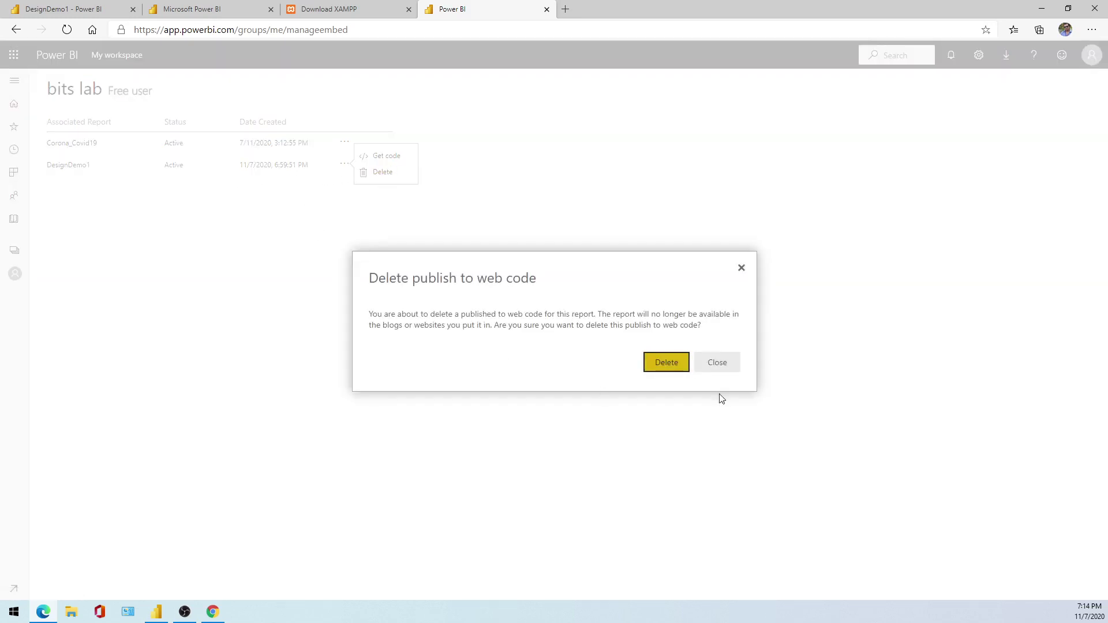
click(662, 365)
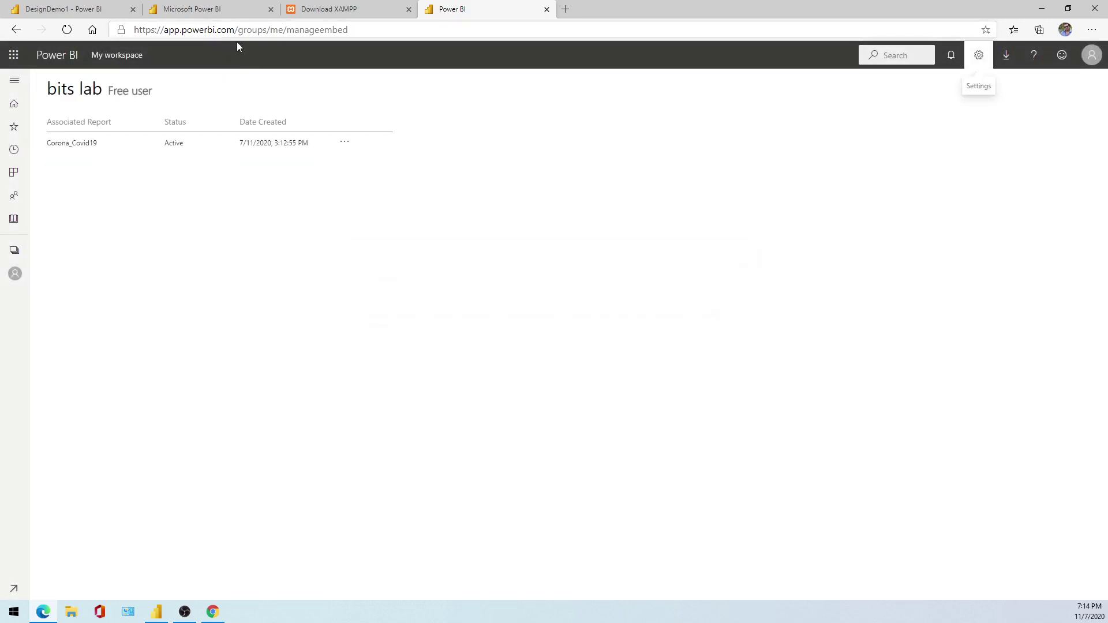
Close the browser tabs holding the old public report and the earlier DesignDemo1 share dialog, keeping the embed code management page
click(232, 9)
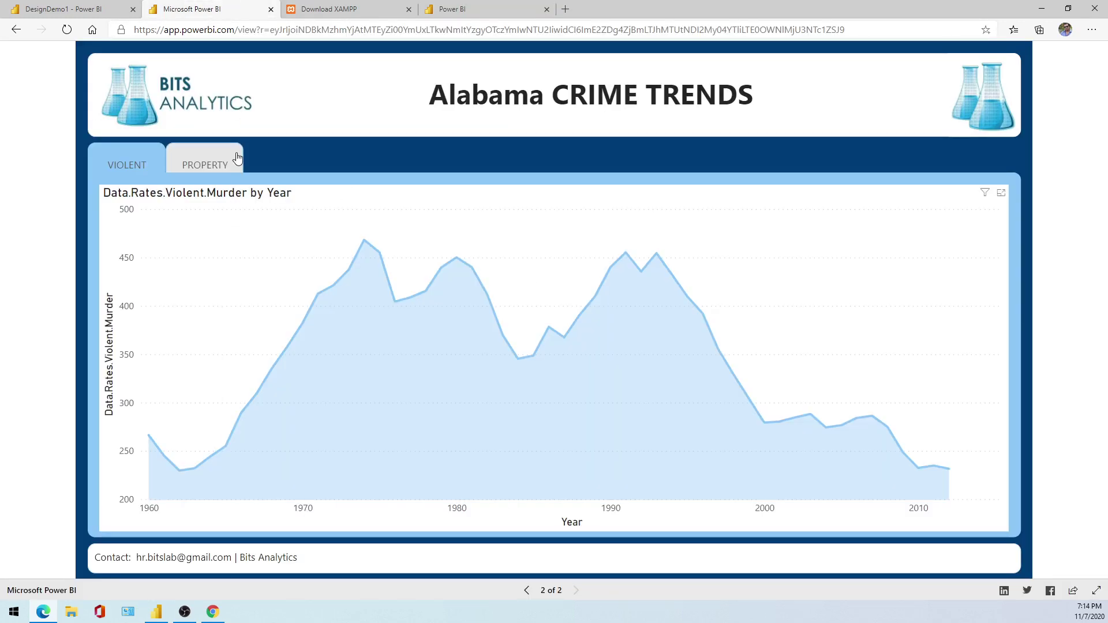
click(271, 9)
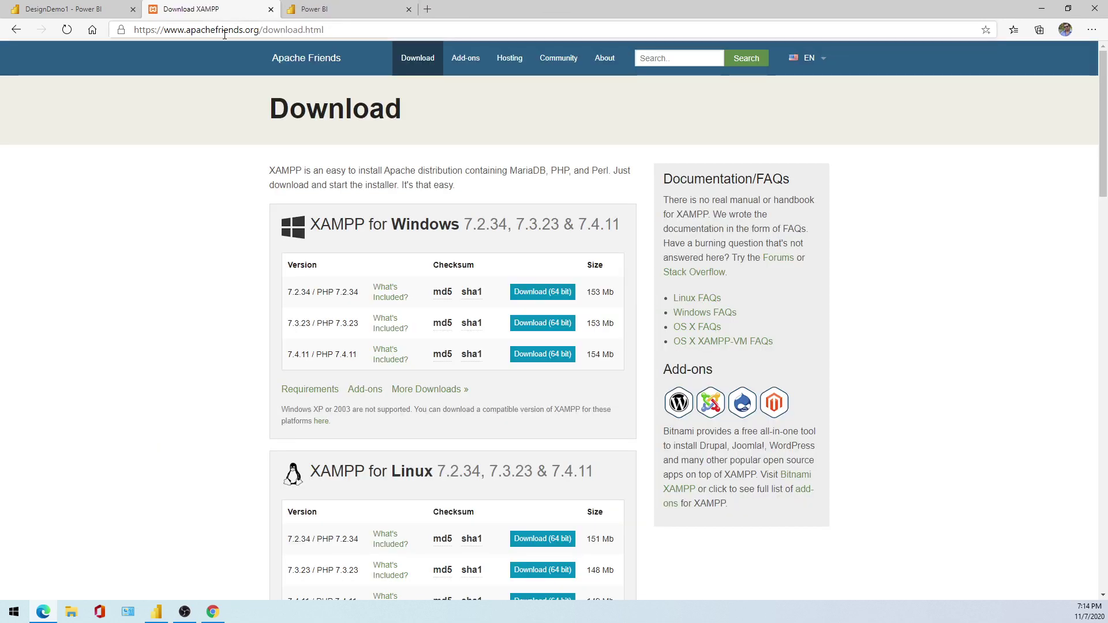
click(314, 9)
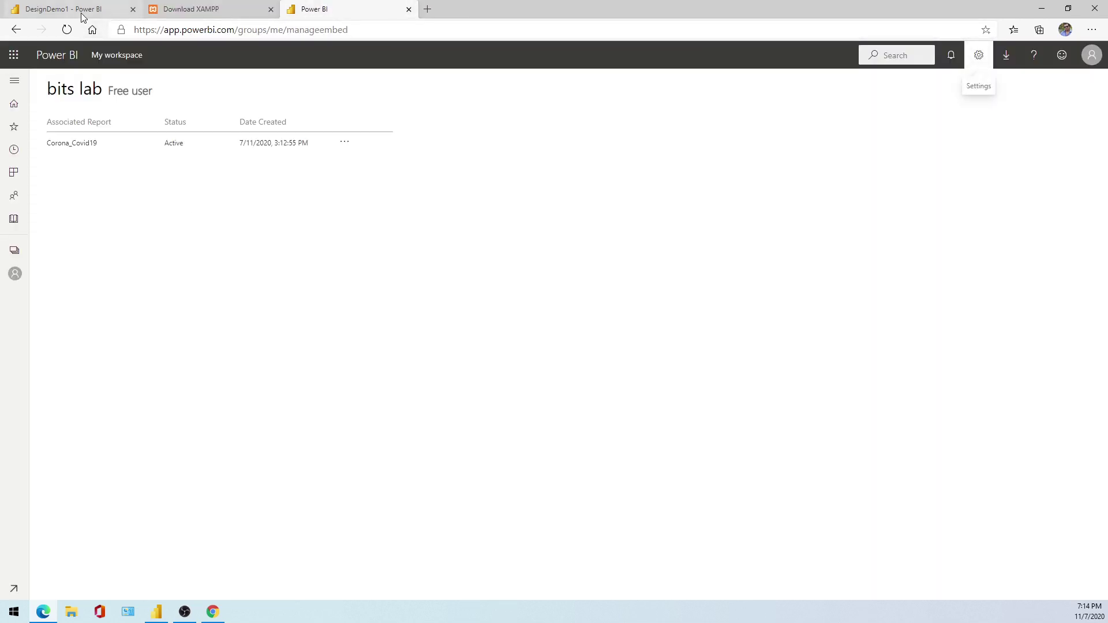
click(82, 16)
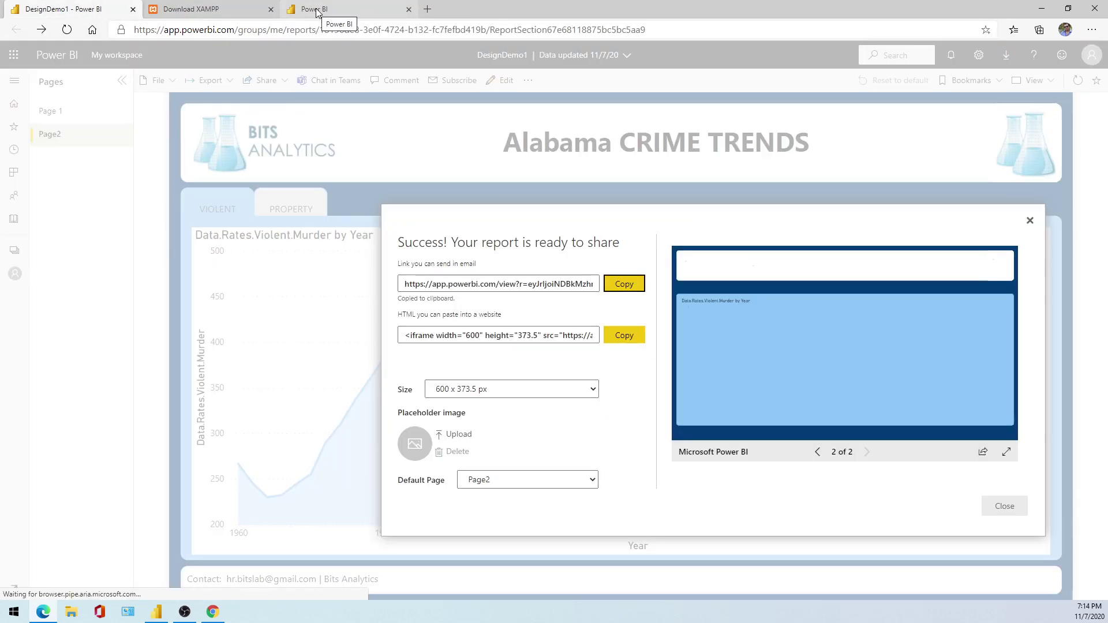
click(317, 11)
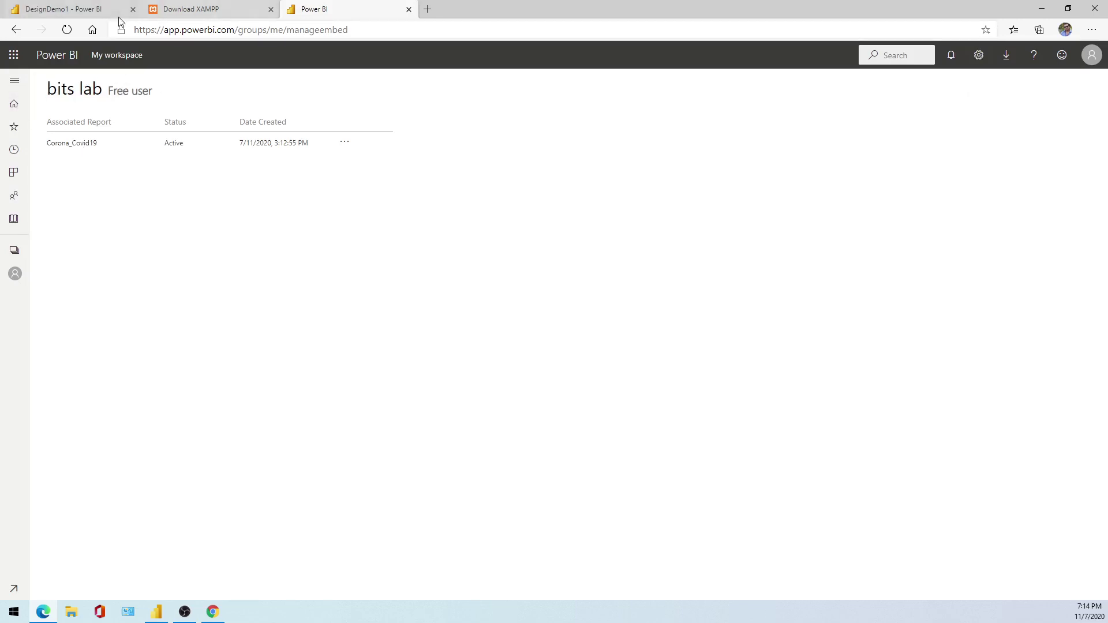
Go to the Power BI home page, try to open the India workspace and decline the Pro upgrade
click(14, 103)
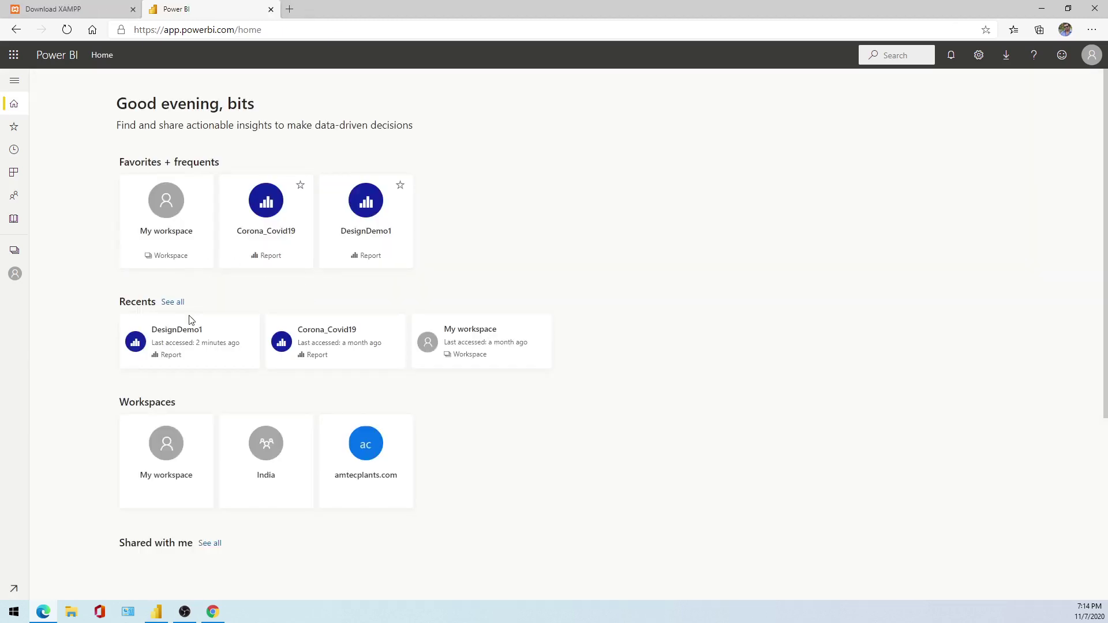
click(14, 250)
click(80, 180)
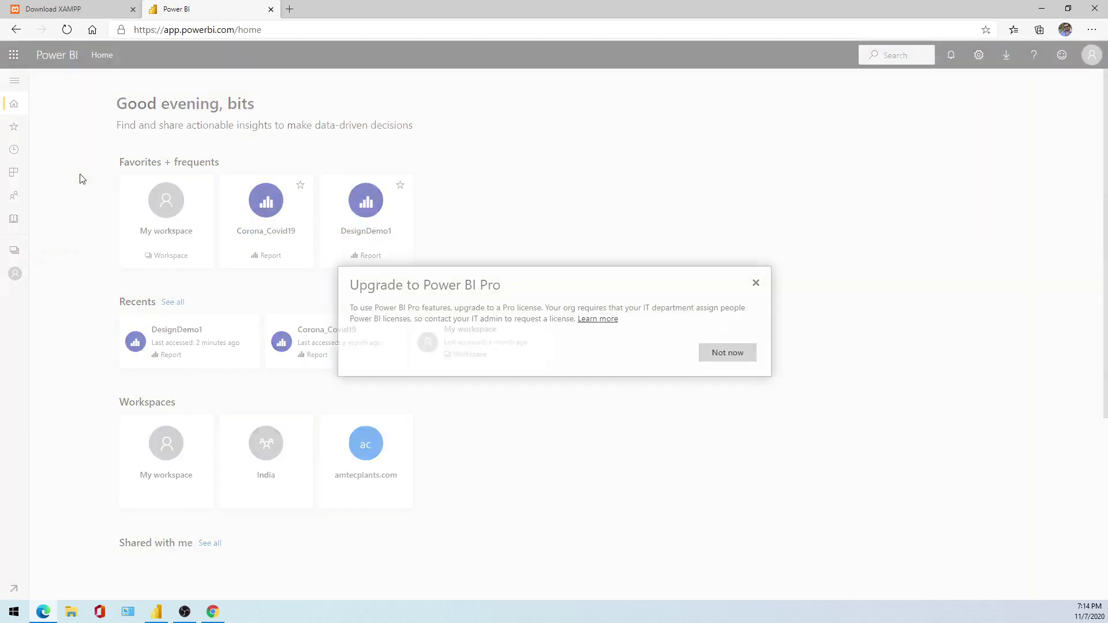
click(739, 355)
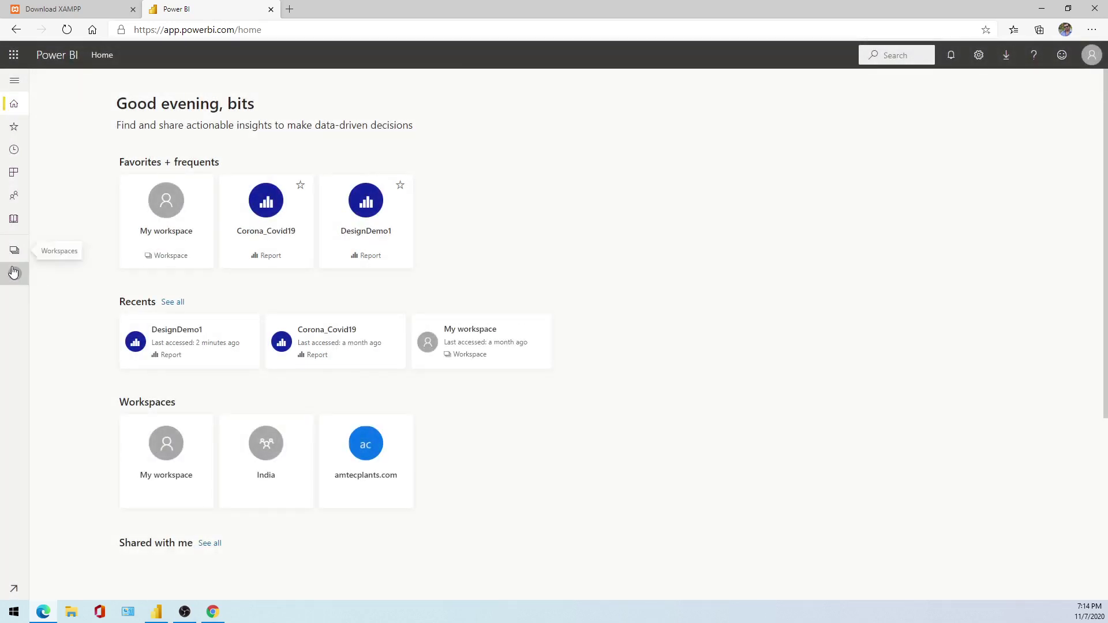
Try to open My workspace from the Power BI home page
click(25, 276)
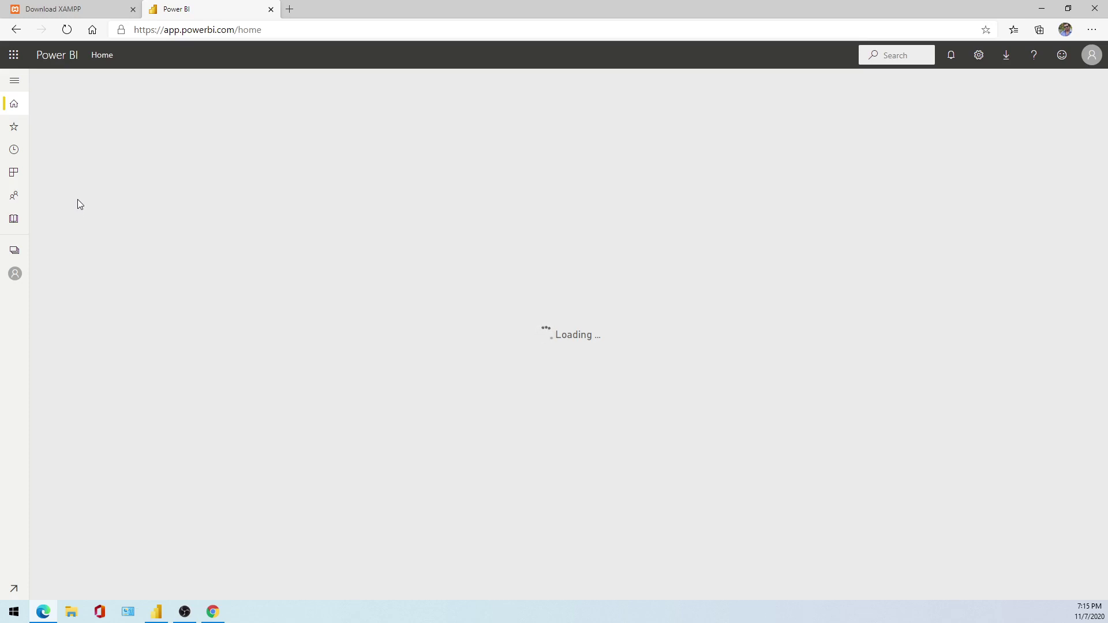
click(16, 273)
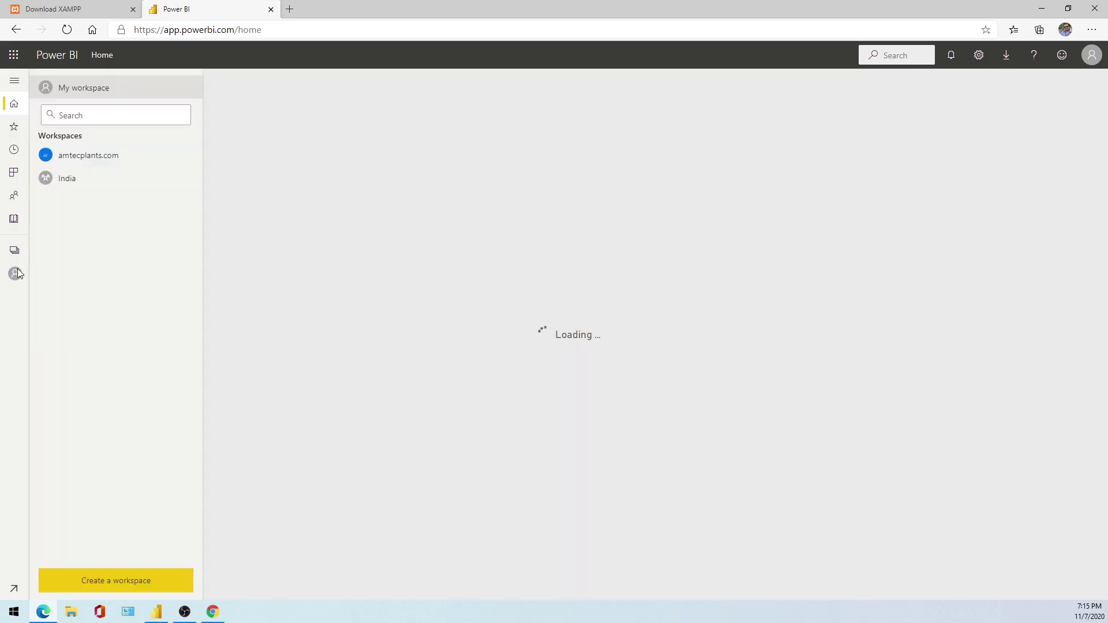
click(15, 275)
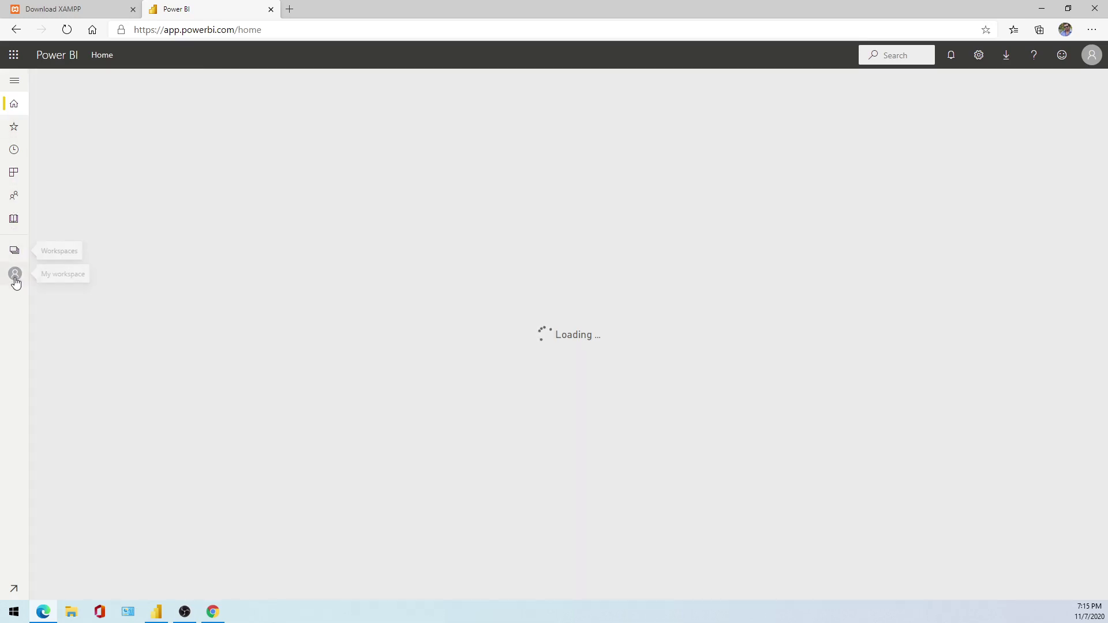
click(181, 244)
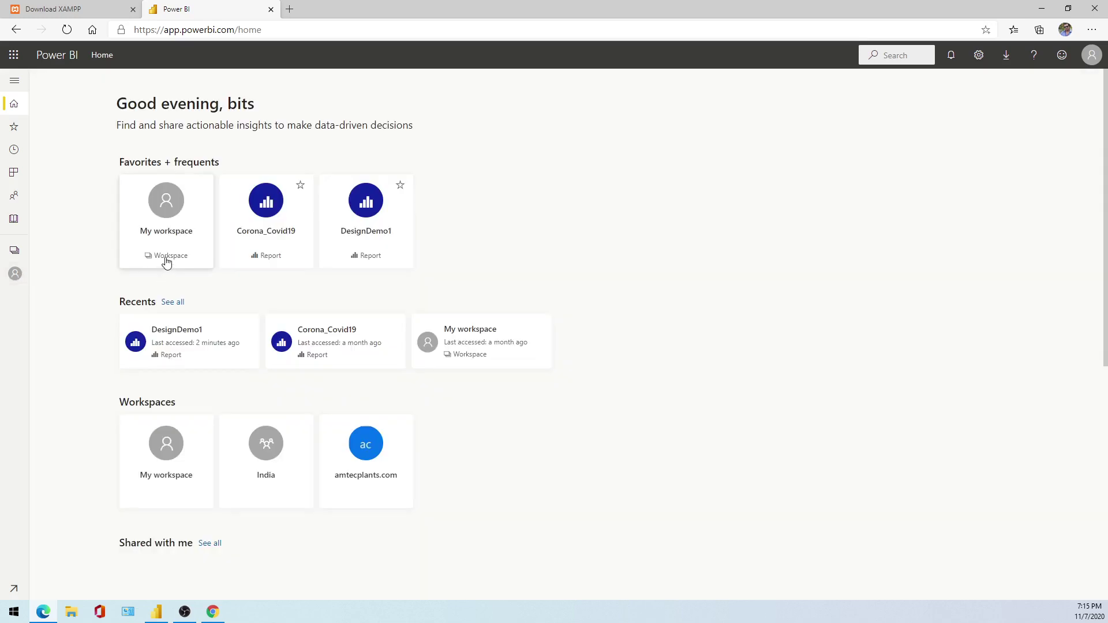
click(166, 261)
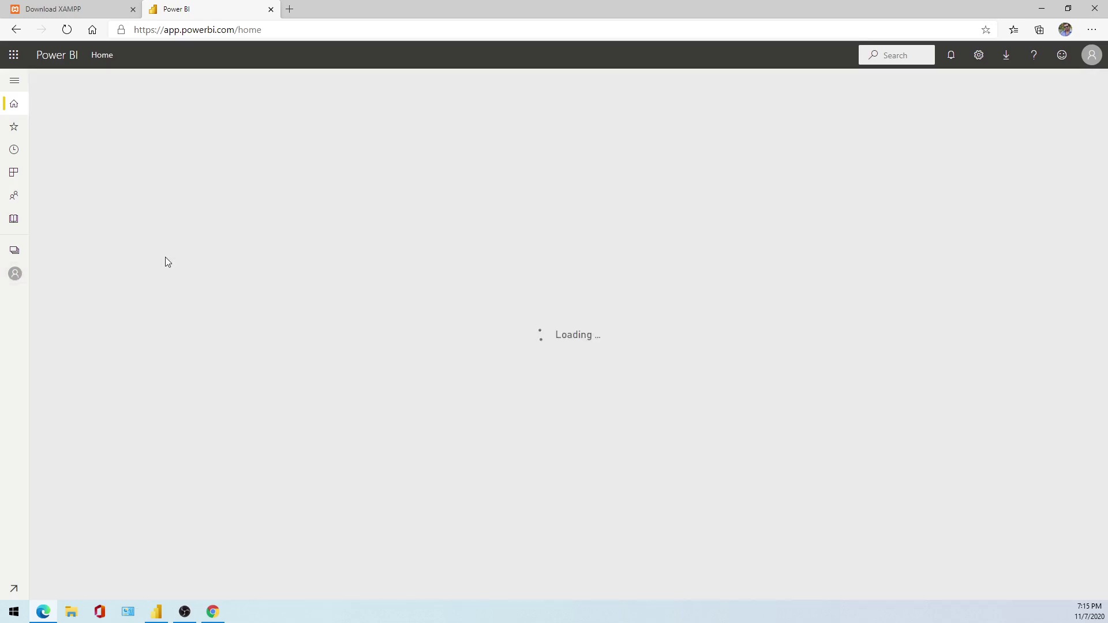
Reload the Power BI home page and open the DesignDemo1 report from My workspace
click(277, 29)
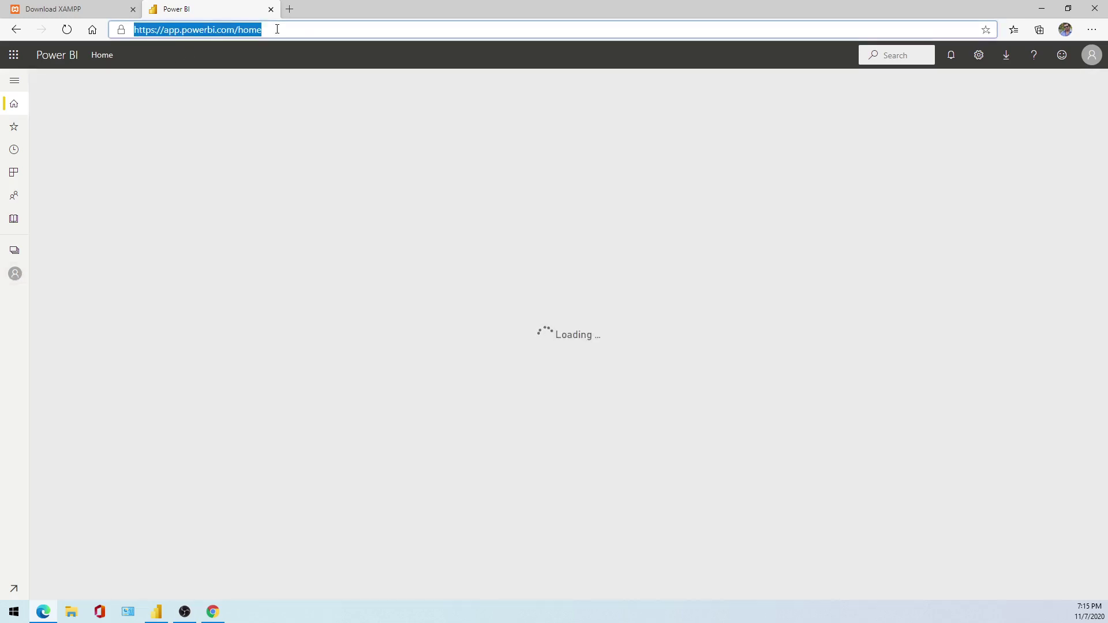
key(Return)
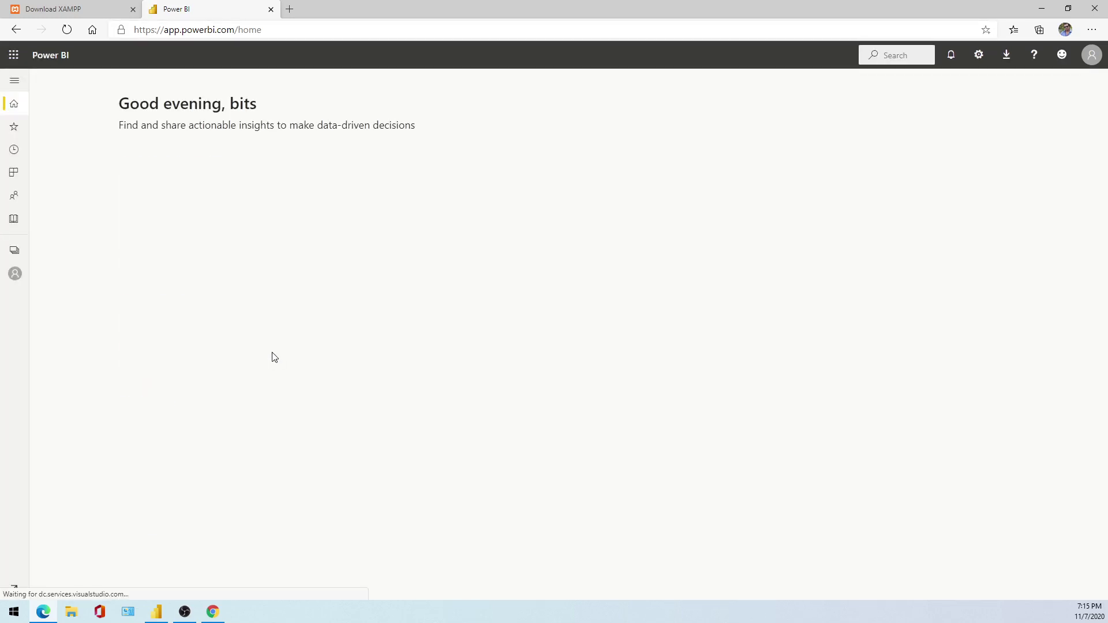
click(180, 241)
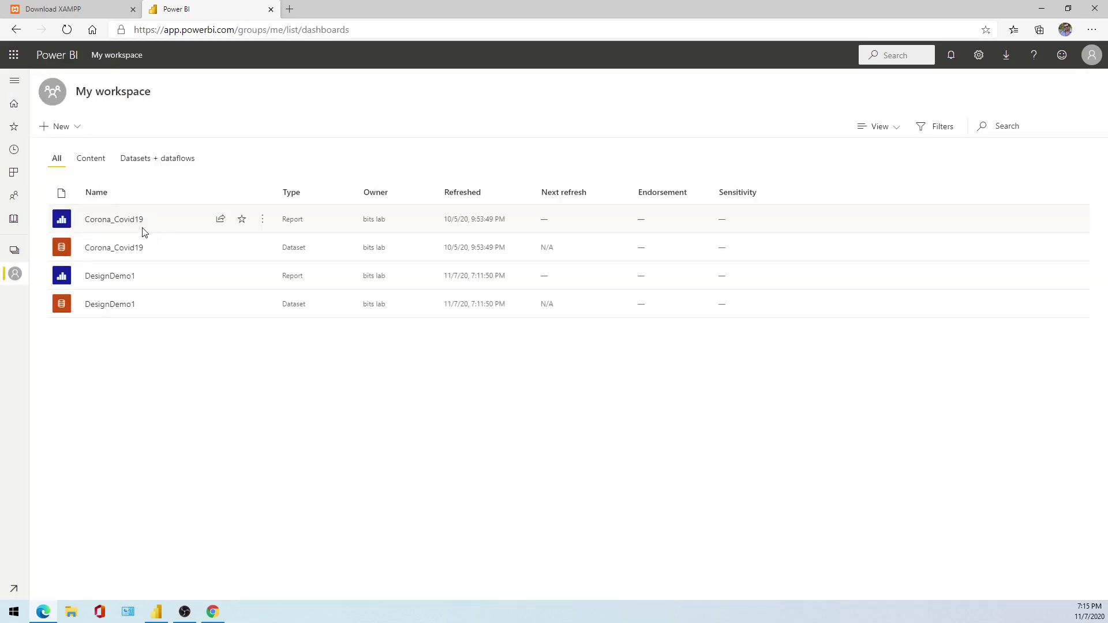
click(110, 277)
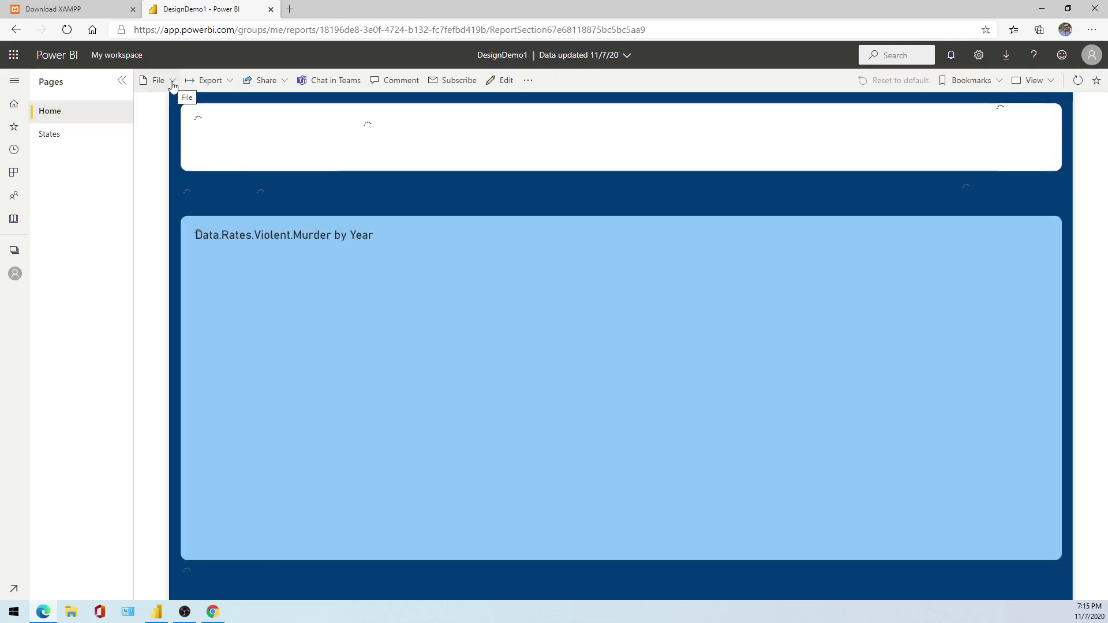
Publish the DesignDemo1 report to the web with a new public embed code and copy its shareable link
click(172, 84)
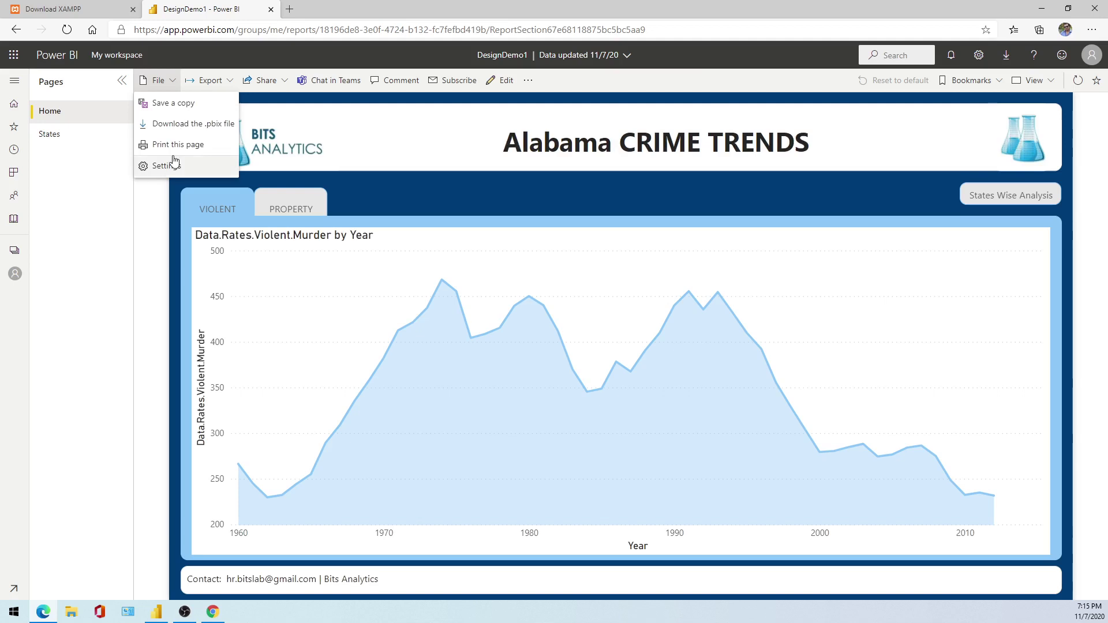
click(284, 84)
click(284, 84)
mouse_move(283, 124)
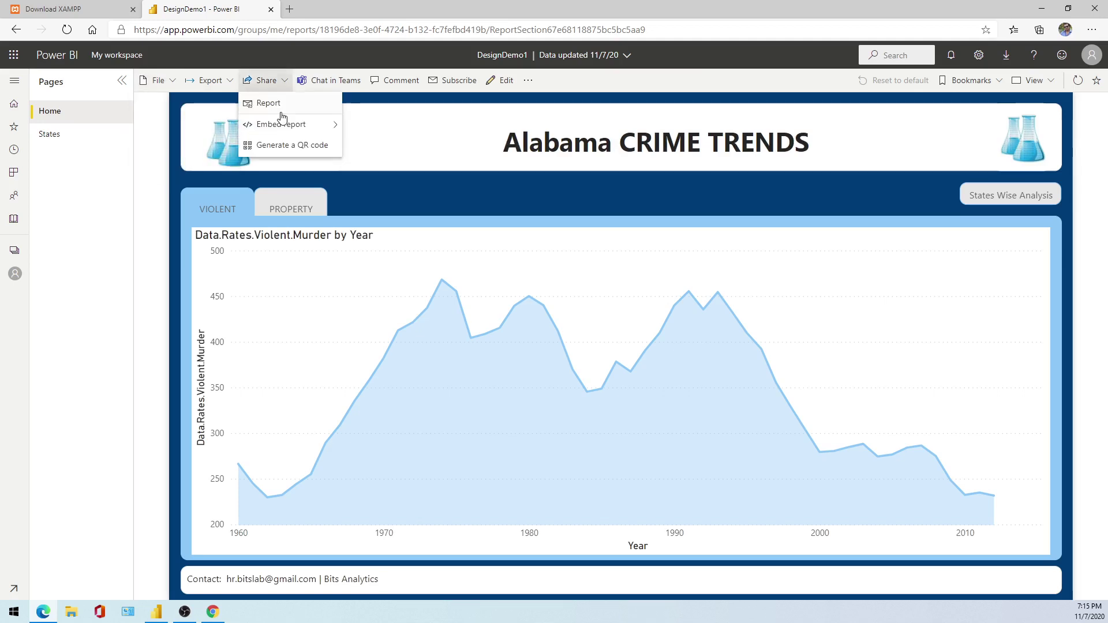
click(357, 123)
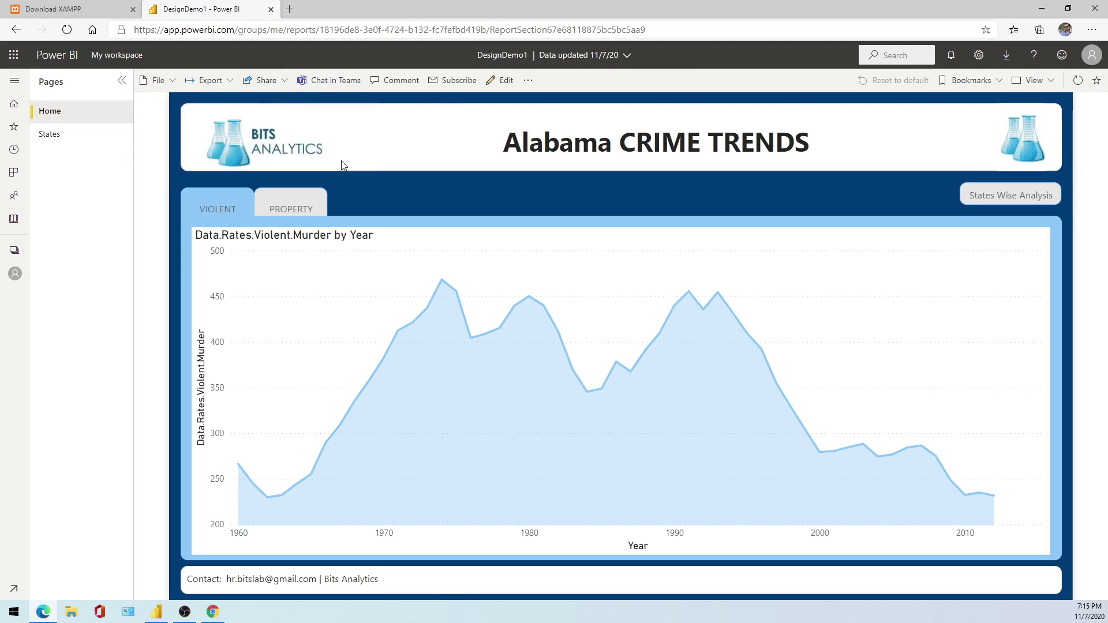
click(635, 410)
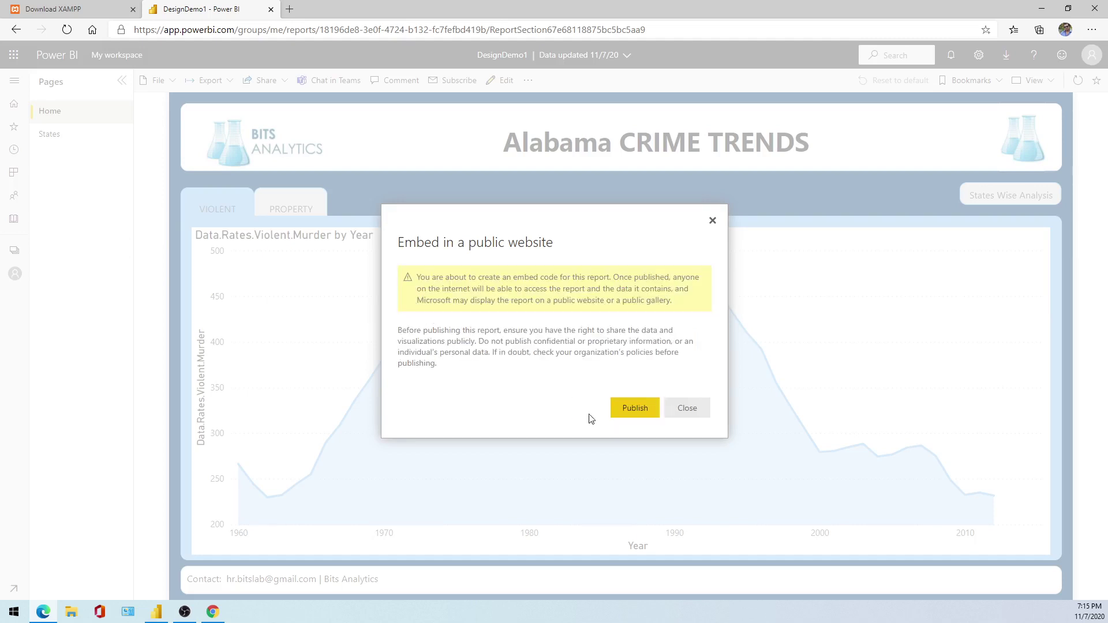
click(635, 409)
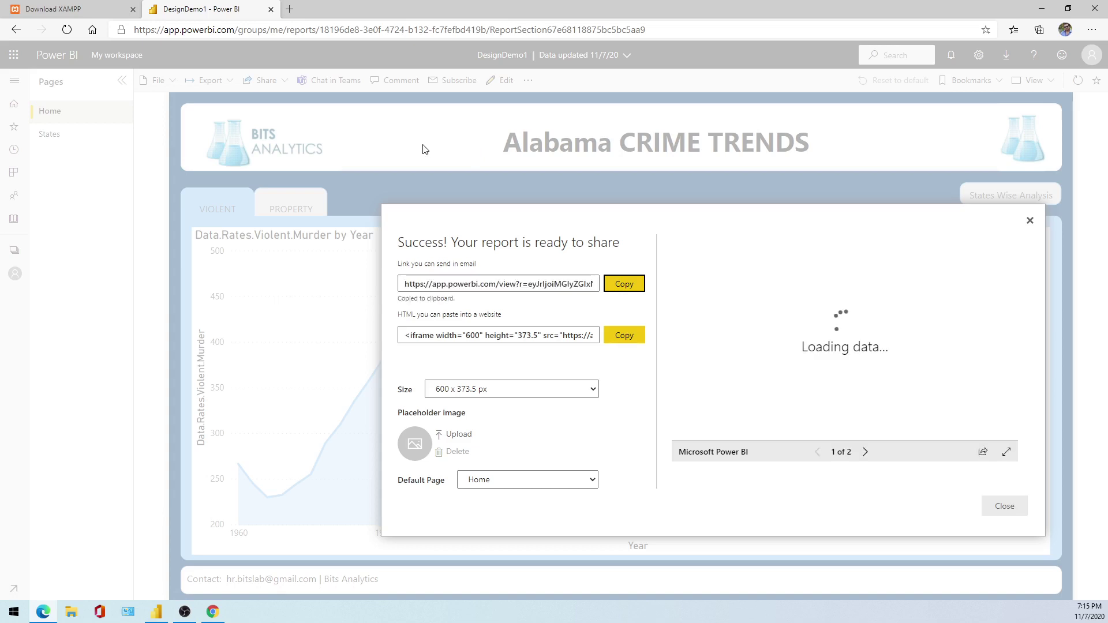
Open the copied public report link in a new browser tab, removing the trailing semicolon from the address
click(290, 9)
text(https://app.powerbi.com/view?r=eyJrIjoiMGIyZGIxN2UtZDhiMi00YmE0LTg4ZTktZjM3MzQxOTZiZDgzIiwidCI6ImE2ZDg4ZjBmLTJhMTUtNDI2My04YTliLTE0OWNlMjU3NTc1ZSJ9;)
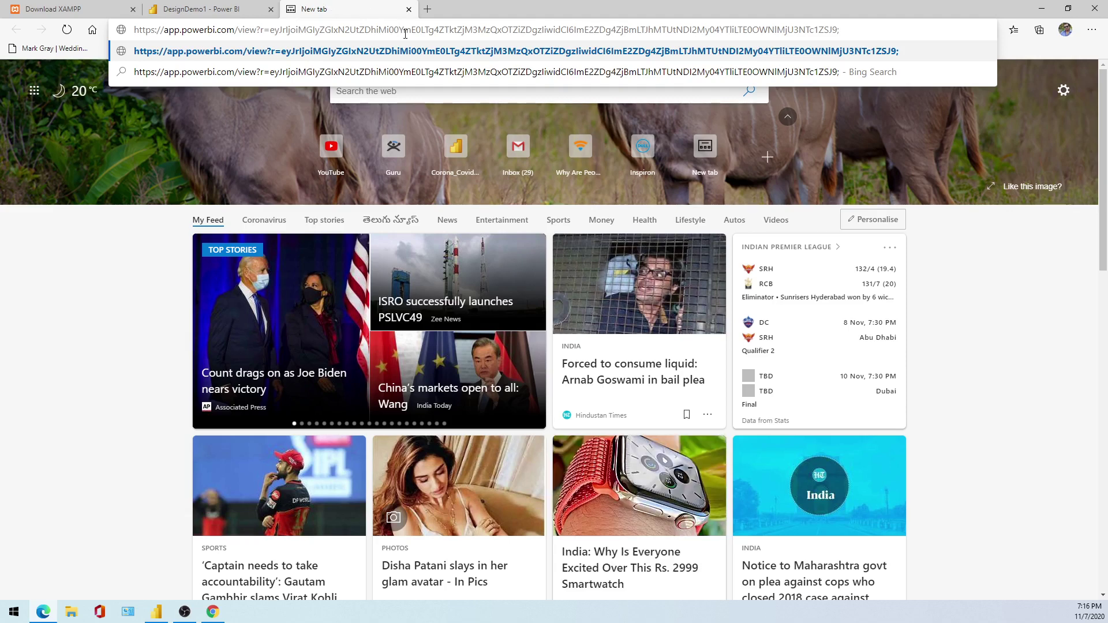
click(878, 29)
key(BackSpace)
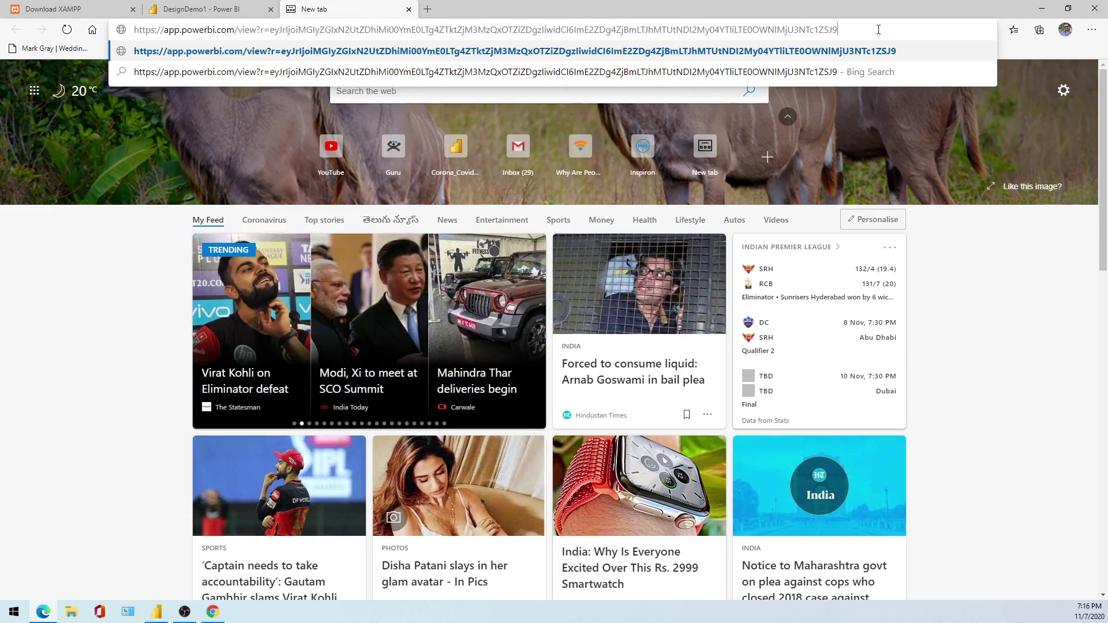
key(Return)
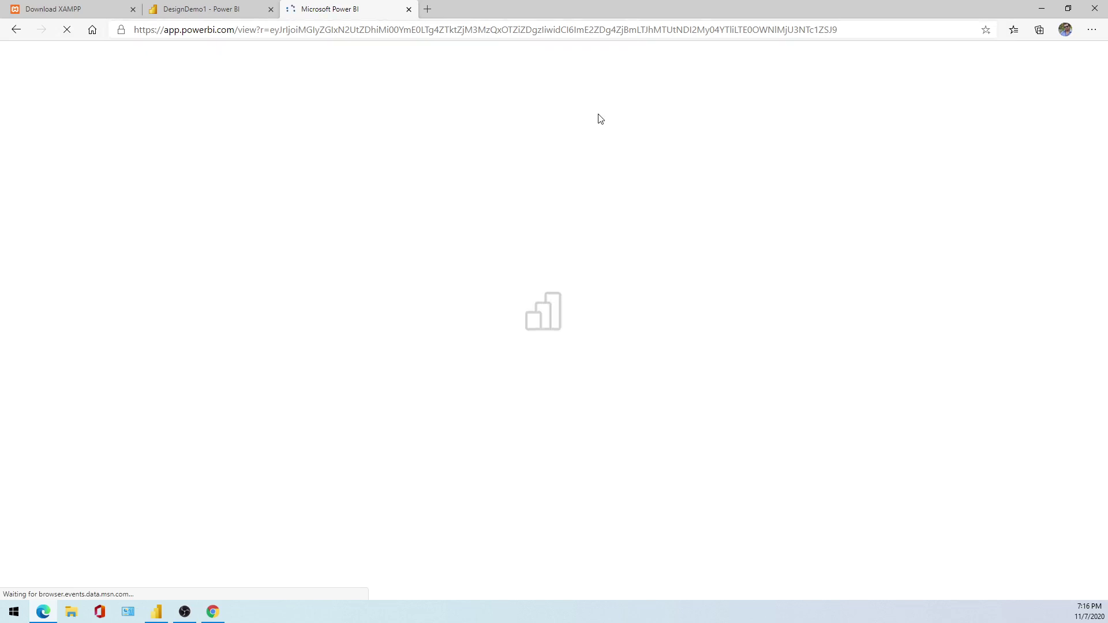
Test the PROPERTY and VIOLENT tab buttons in the public report, and go to the States Wise Analysis page
key(ctrl+shift+Tab)
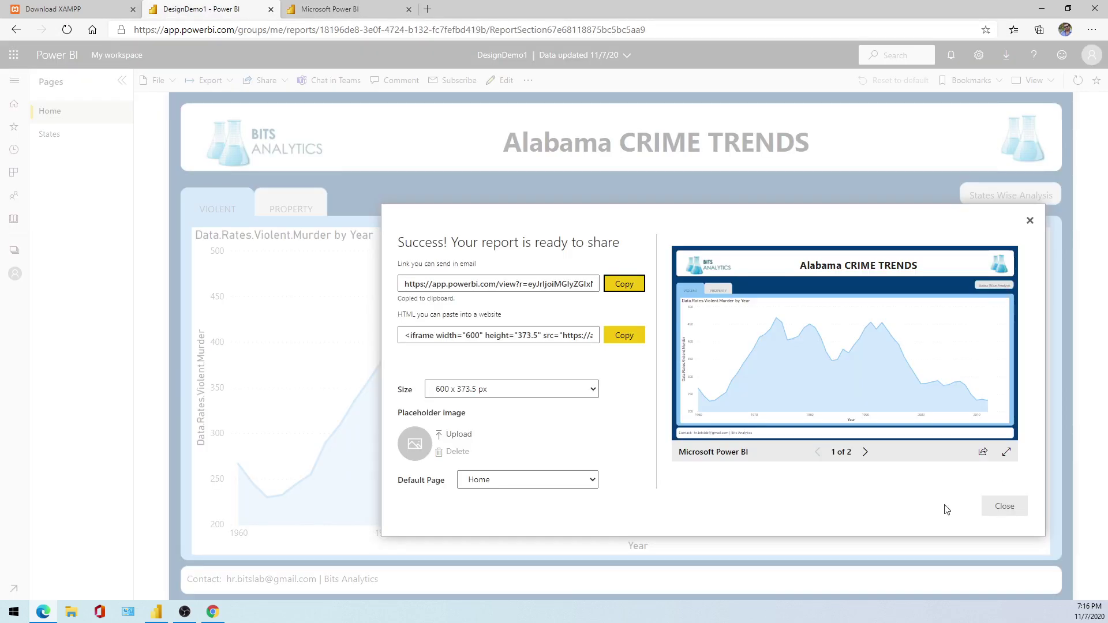
click(343, 11)
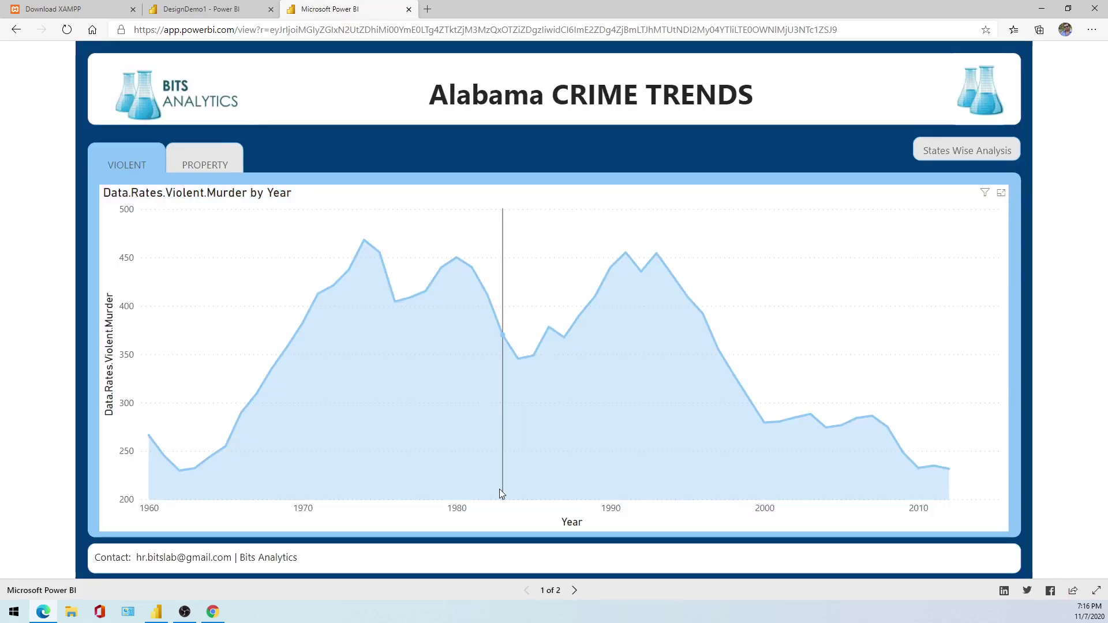
click(128, 167)
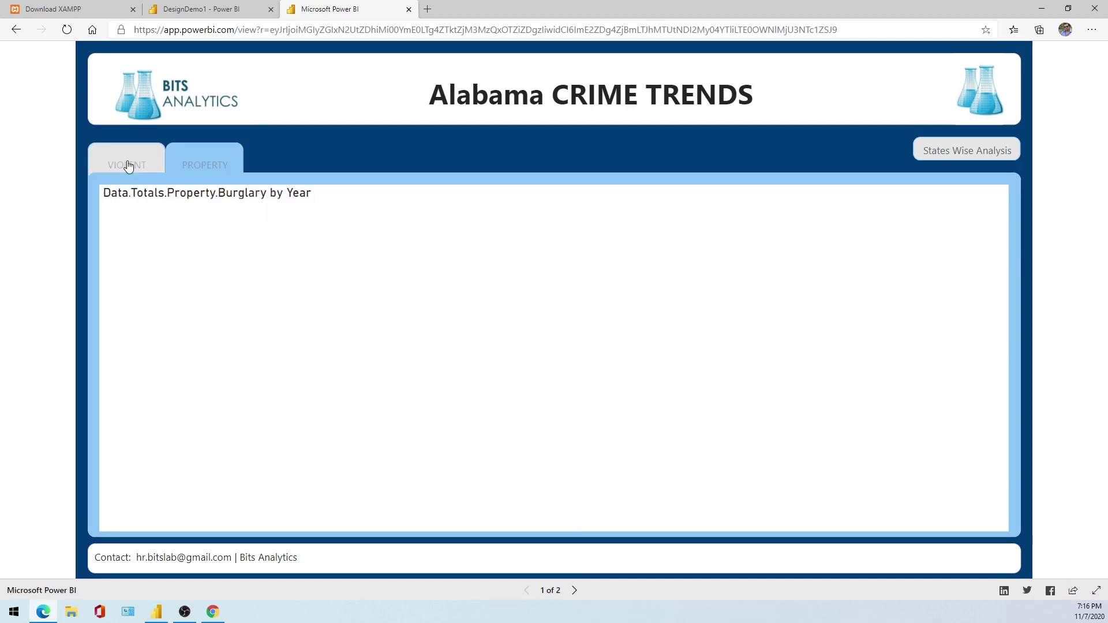
click(128, 166)
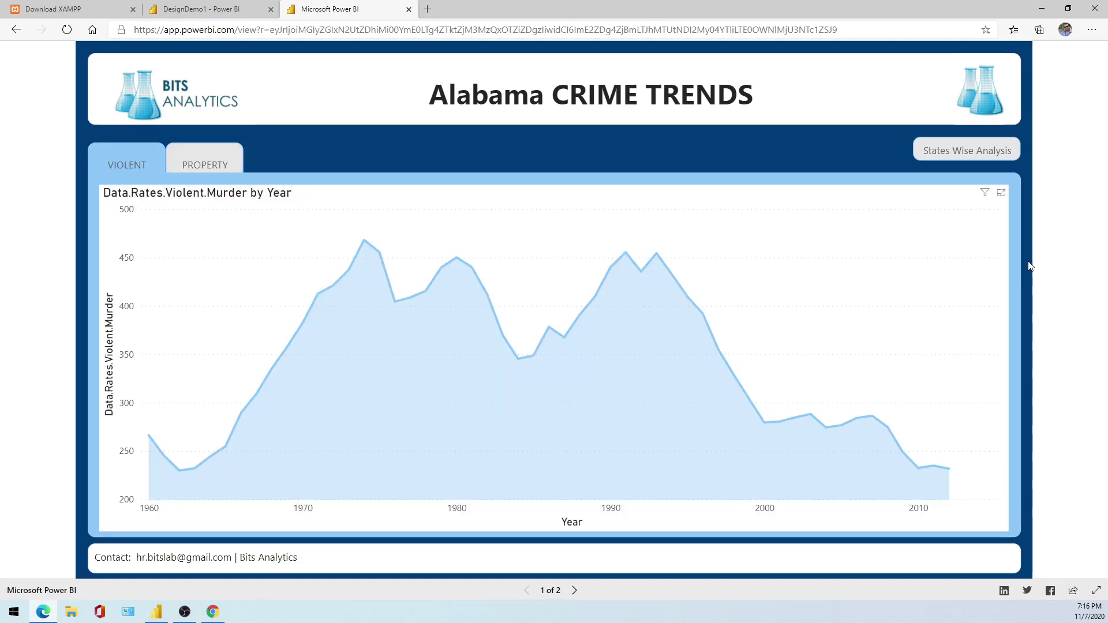
click(968, 151)
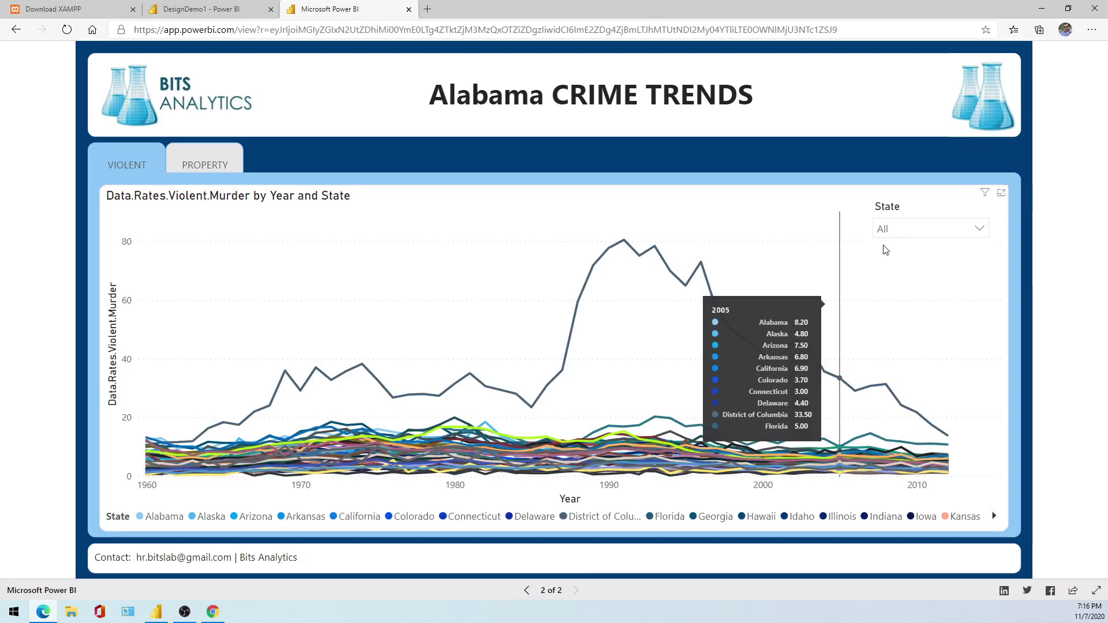
Filter the states murder-rate chart to Alabama, Florida, Georgia, Hawaii, Illinois and Kansas with the State slicer
click(929, 230)
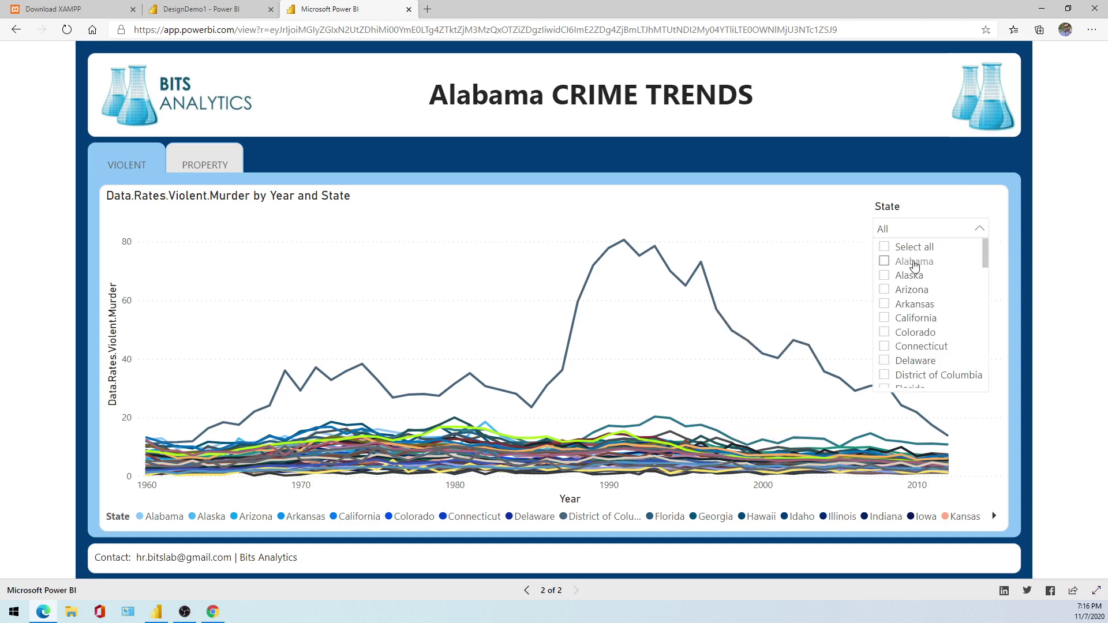
click(915, 263)
scroll(908, 321, down, 2)
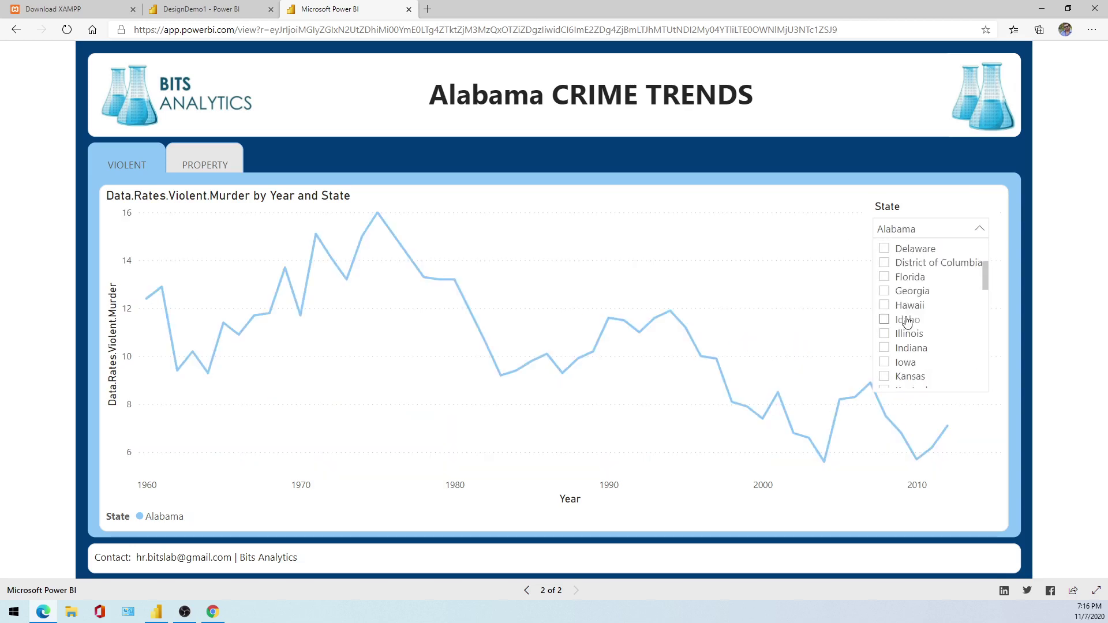
click(909, 320)
click(909, 333)
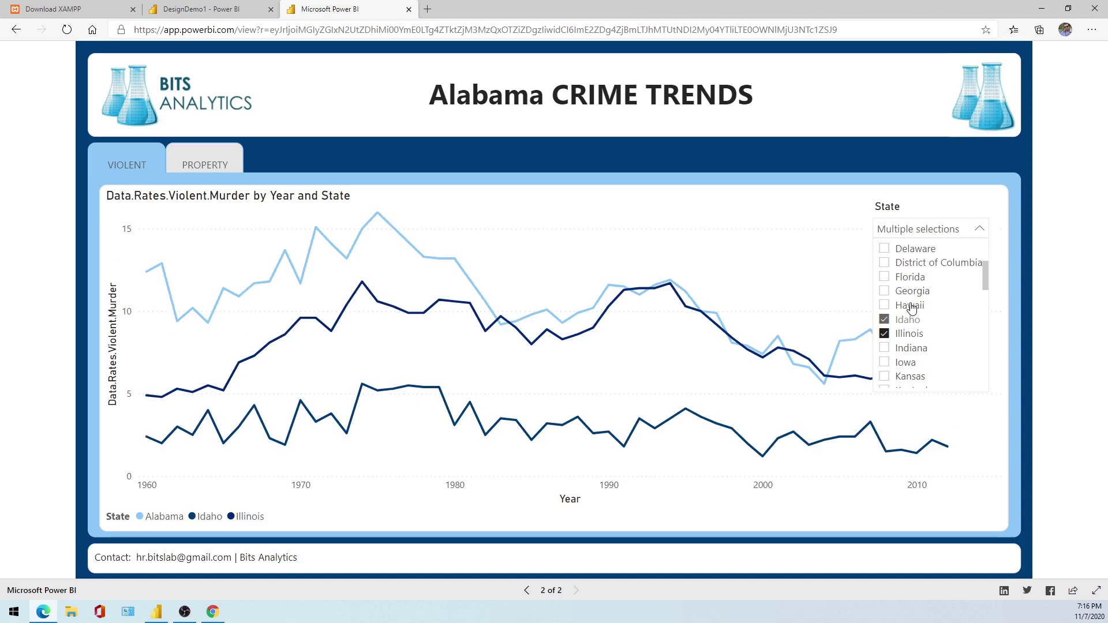
click(911, 306)
click(909, 291)
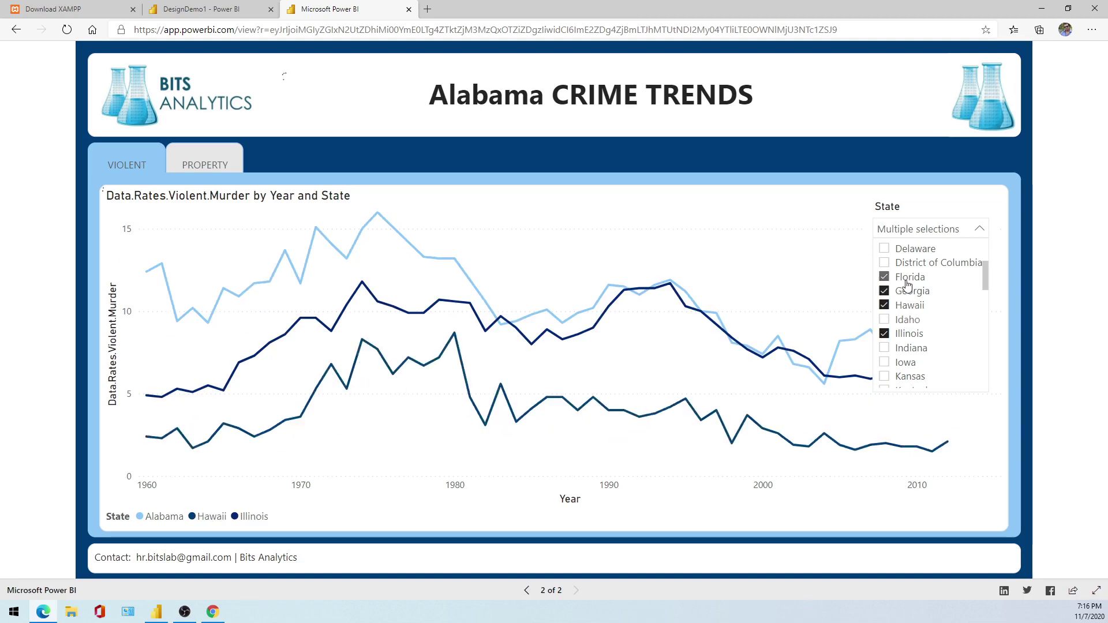
click(910, 375)
scroll(908, 368, down, 3)
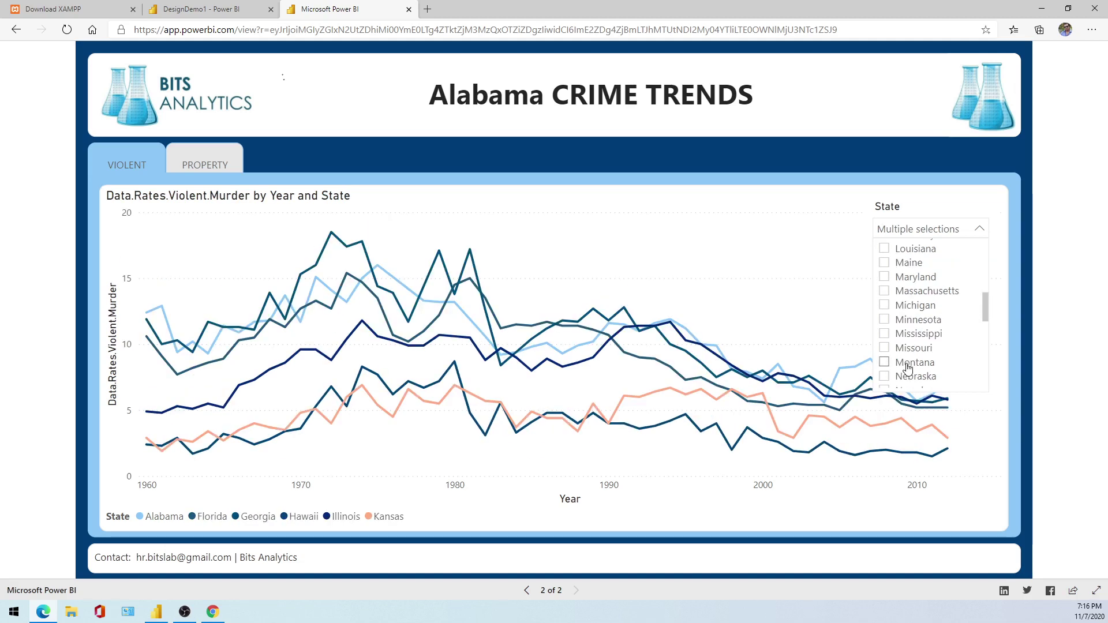